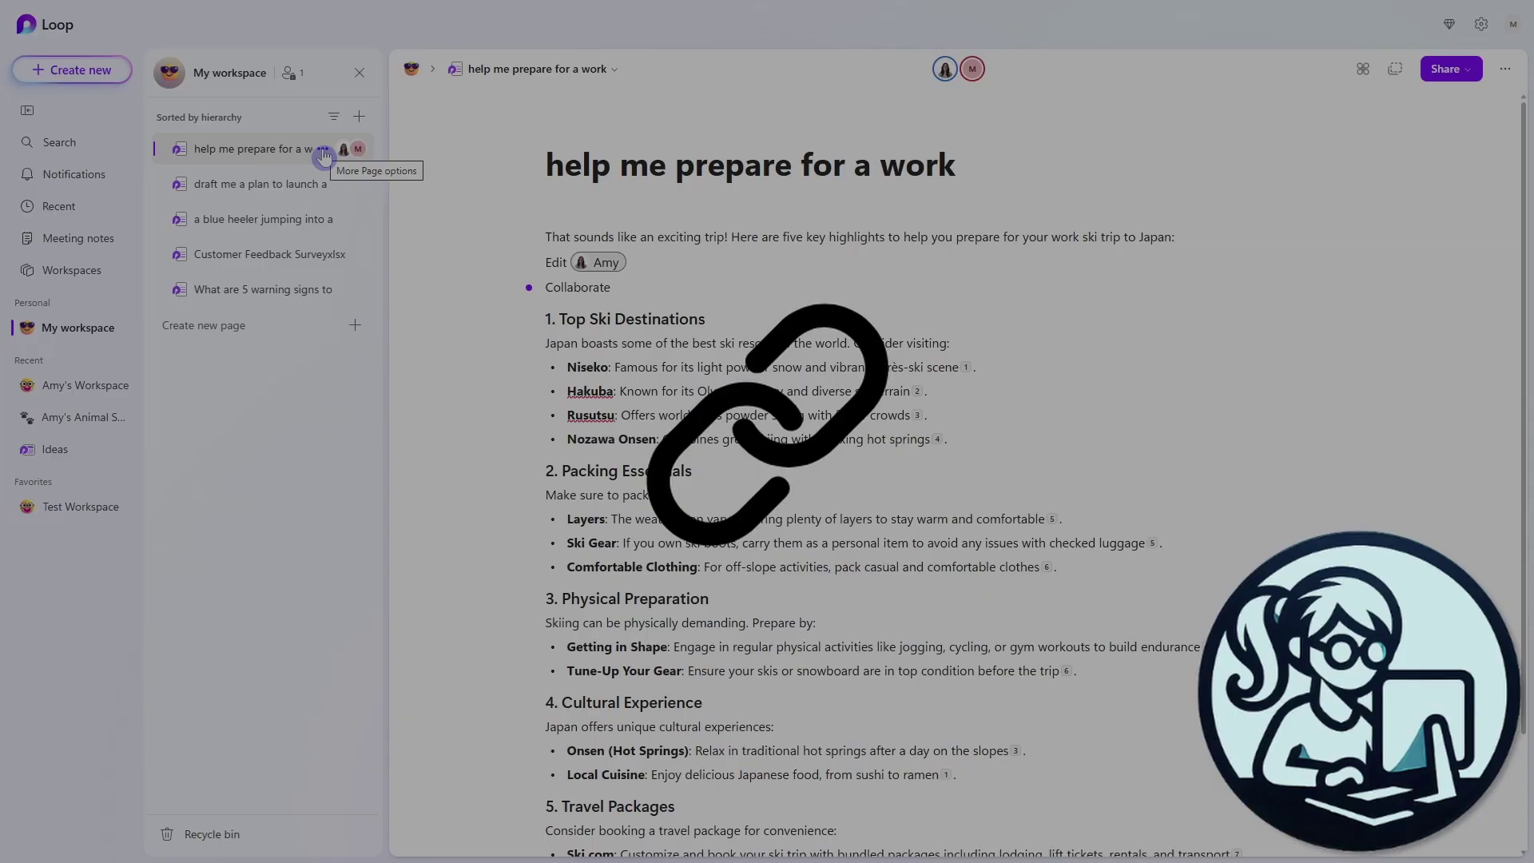
# Move the highlights page under Japan Ski Trip; show Progress tracker as a Board, one card in Not started
pyautogui.click(324, 151)
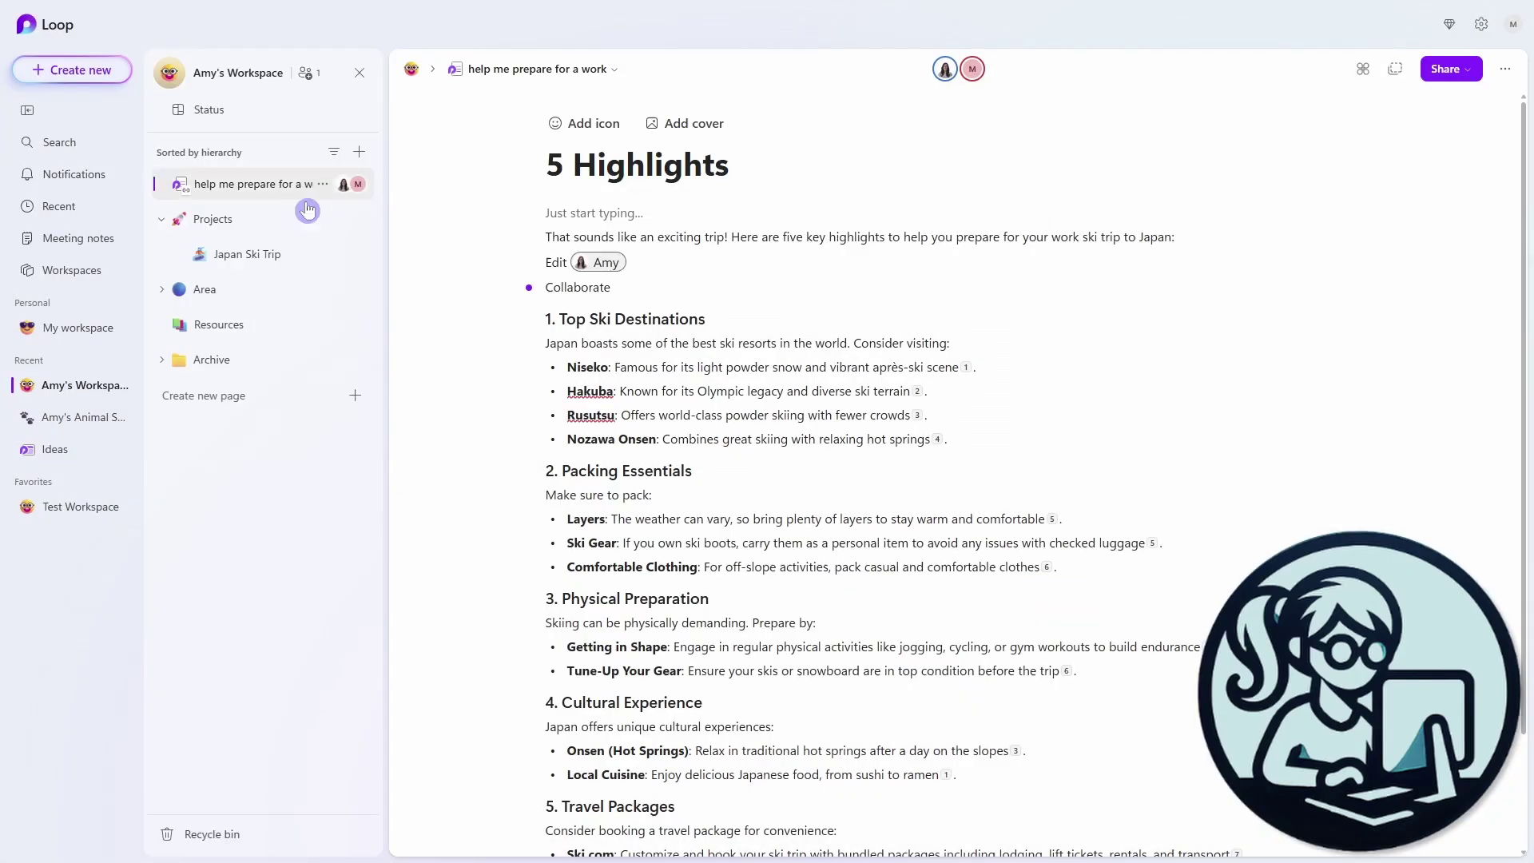
pyautogui.moveTo(283, 189); pyautogui.dragTo(263, 252)
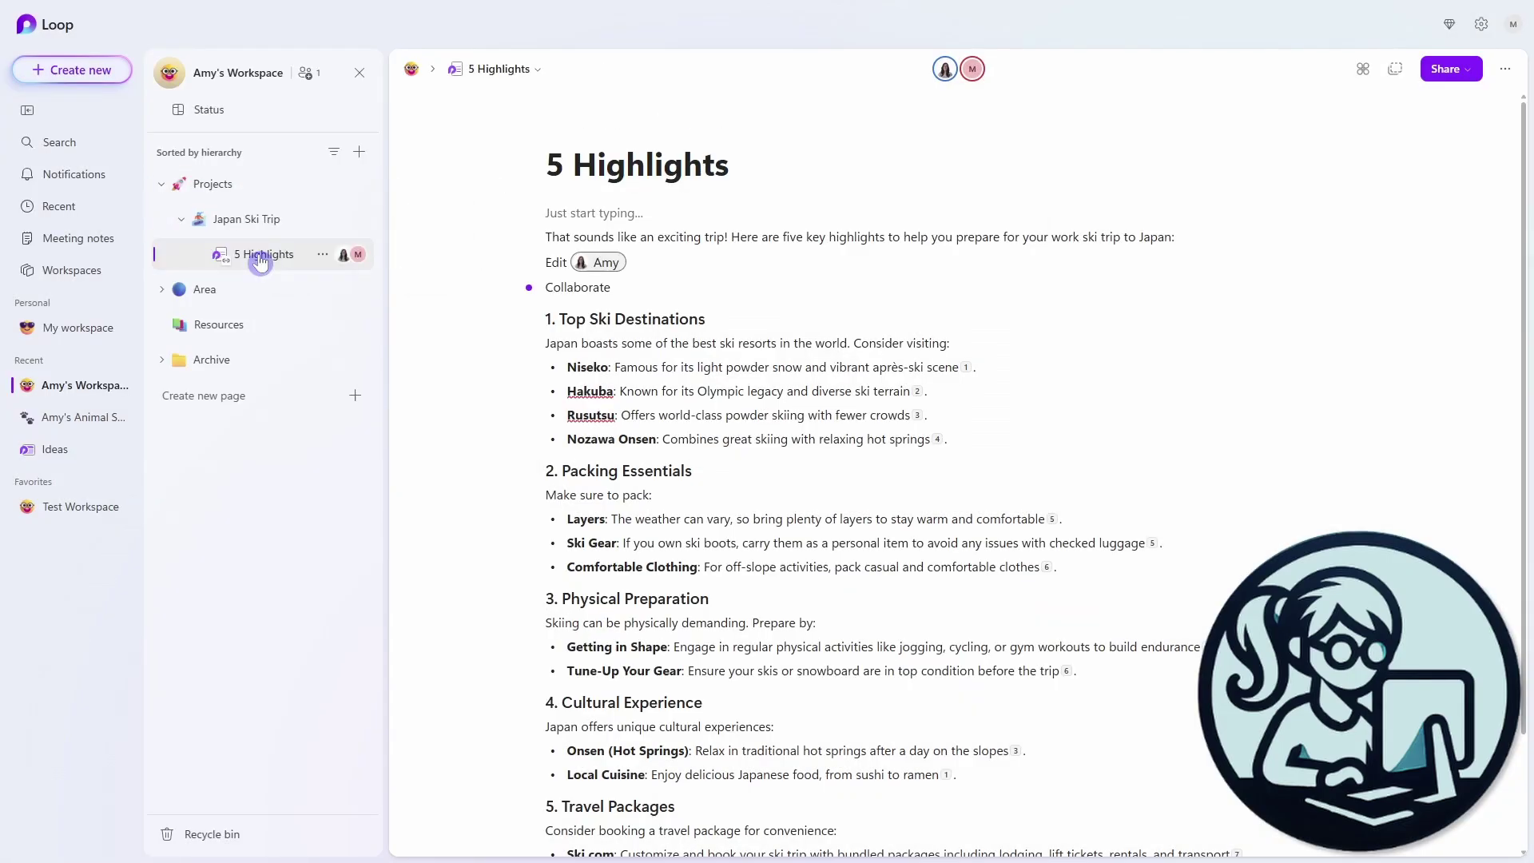
pyautogui.click(564, 643)
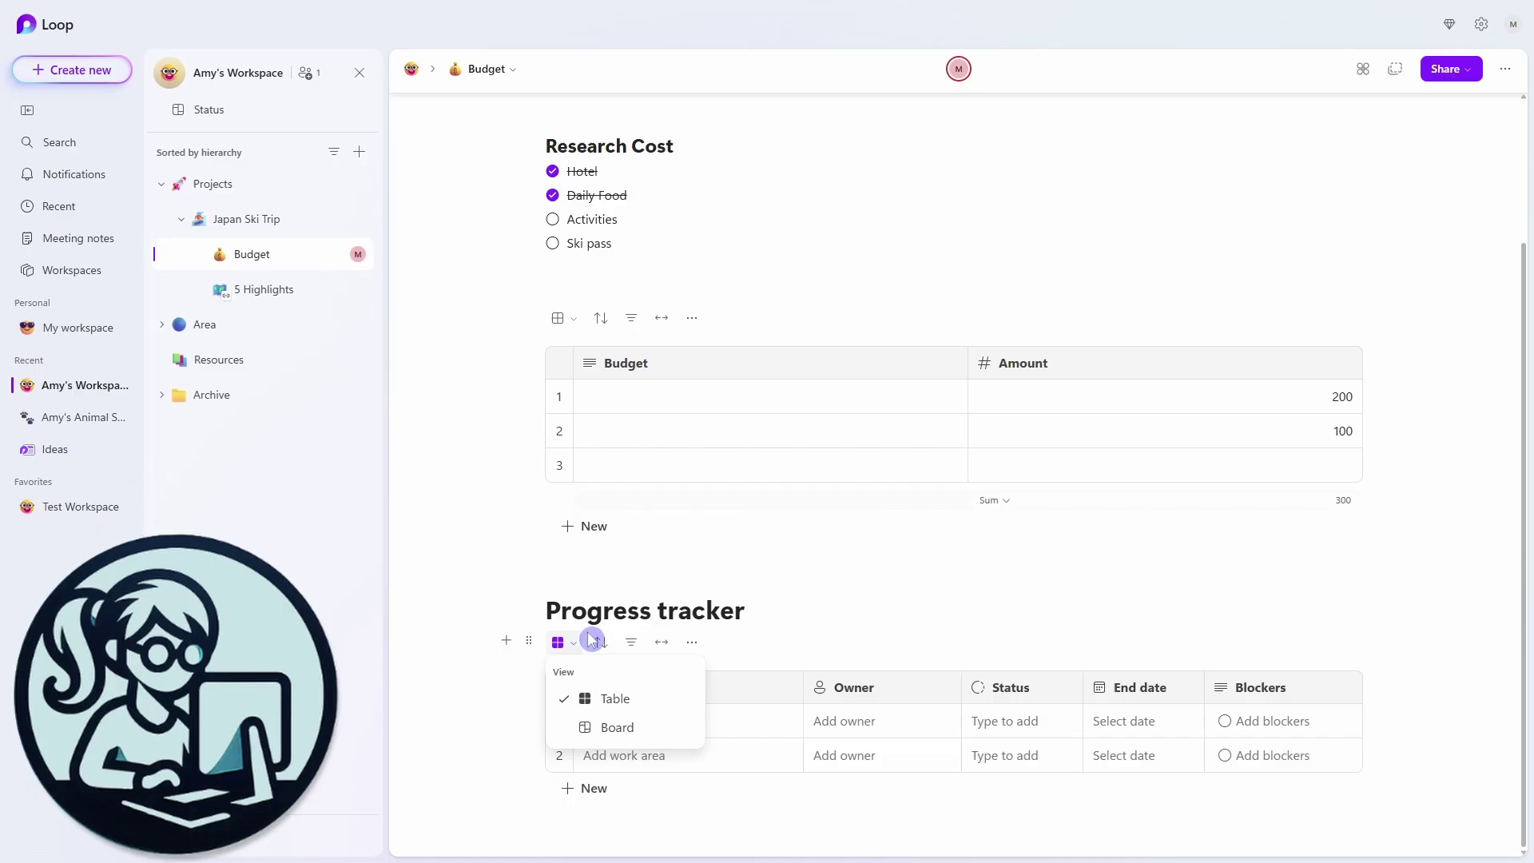
pyautogui.click(646, 742)
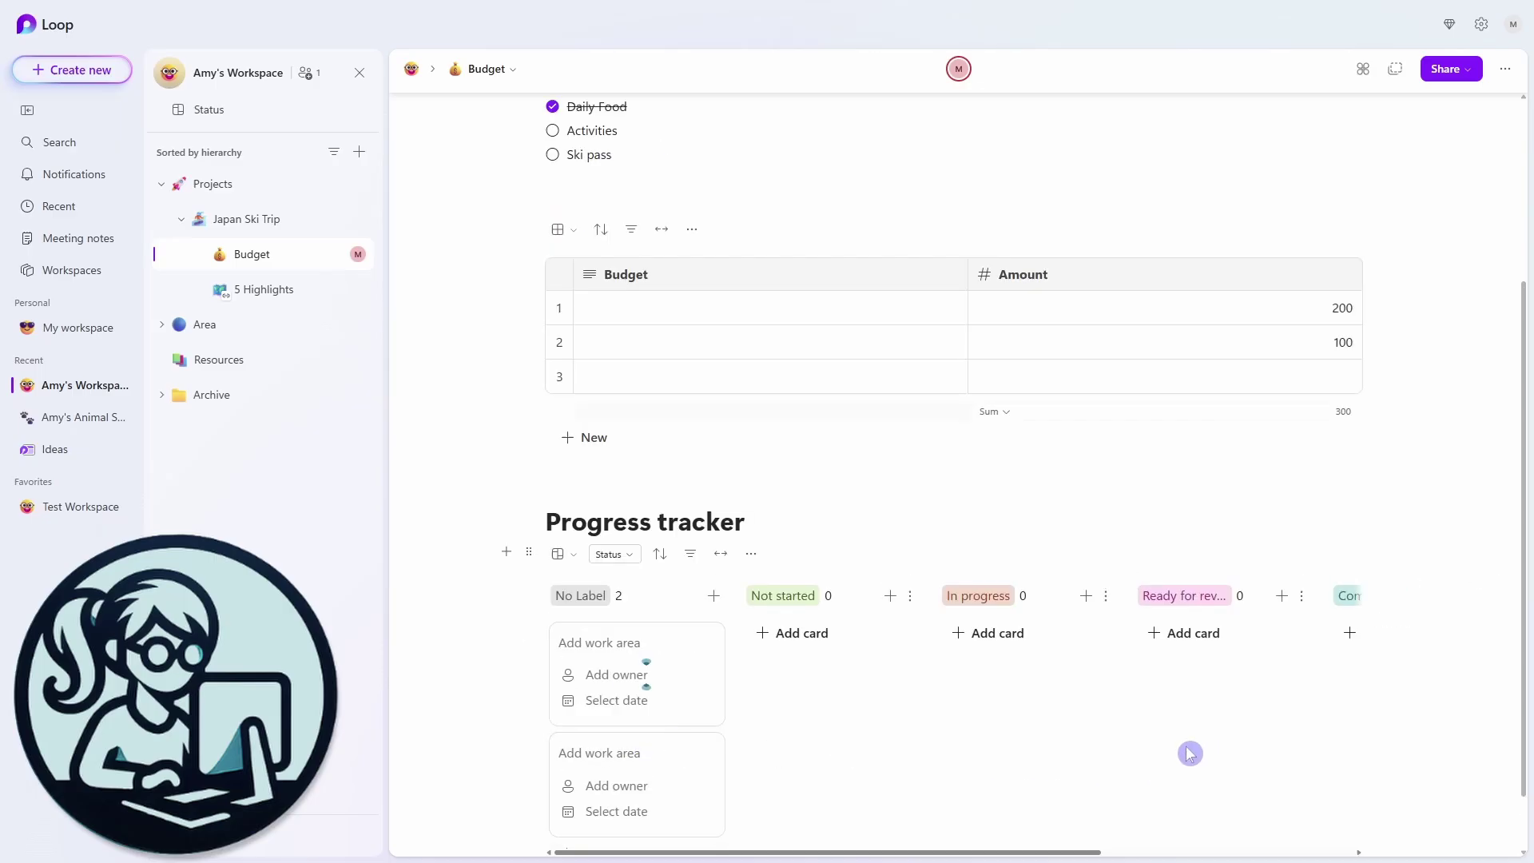
pyautogui.moveTo(651, 641); pyautogui.dragTo(838, 633)
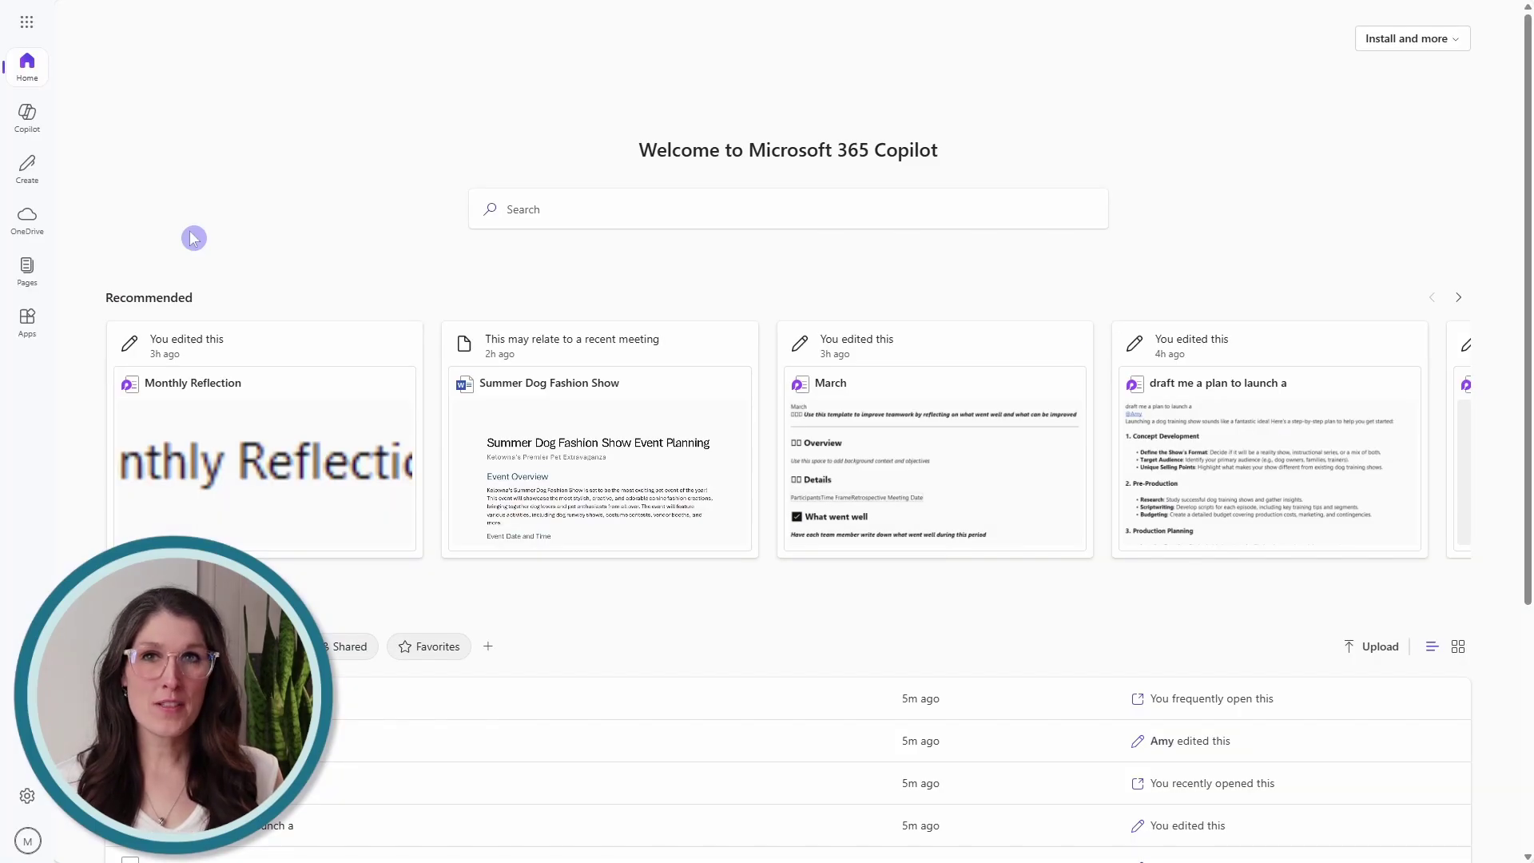
# Launch Loop from the Microsoft 365 app launcher
pyautogui.click(26, 22)
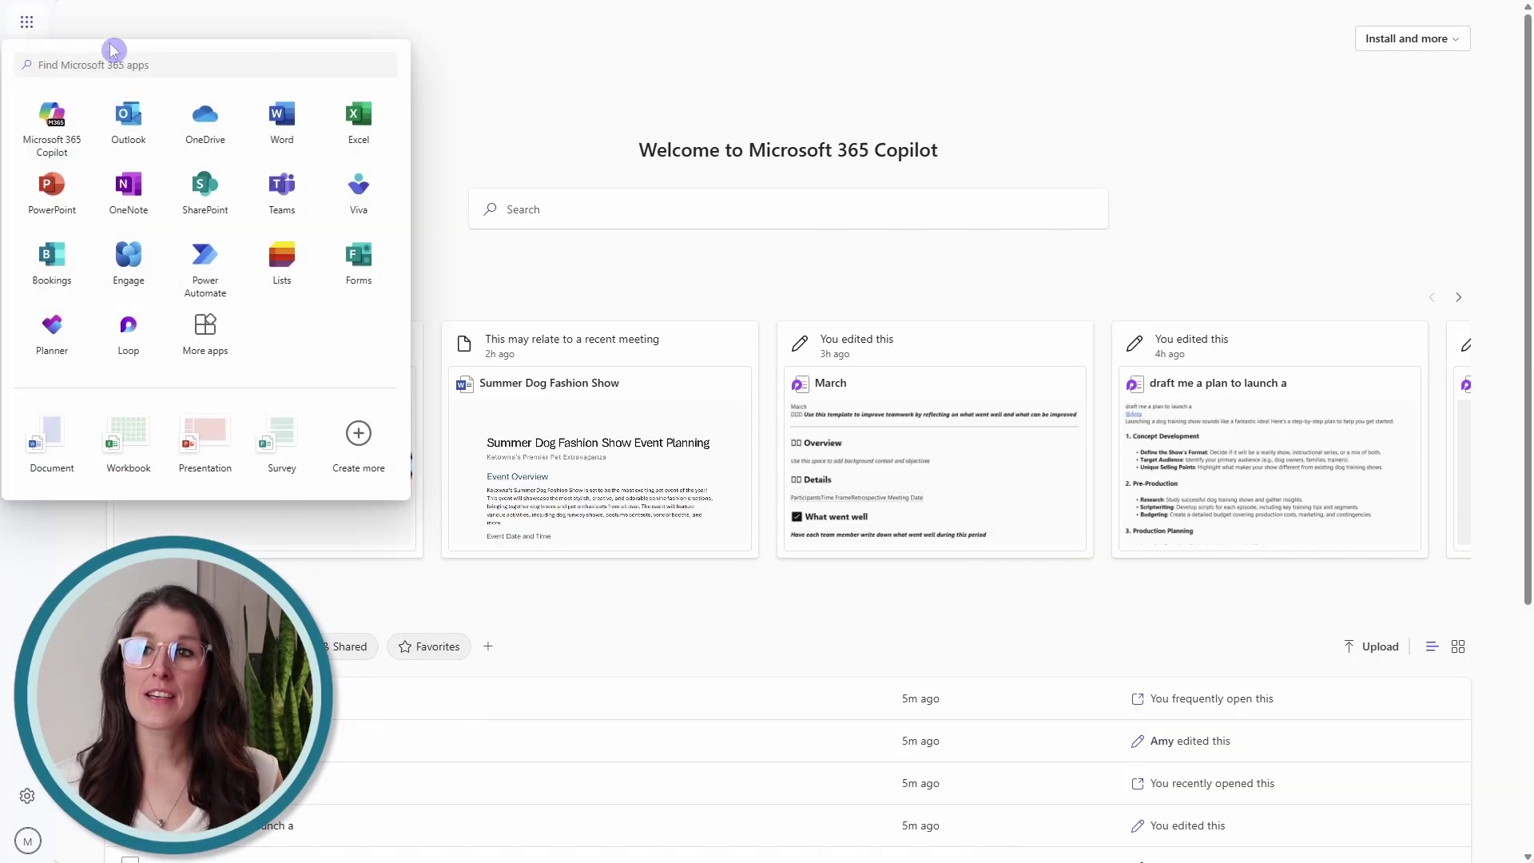
pyautogui.click(212, 332)
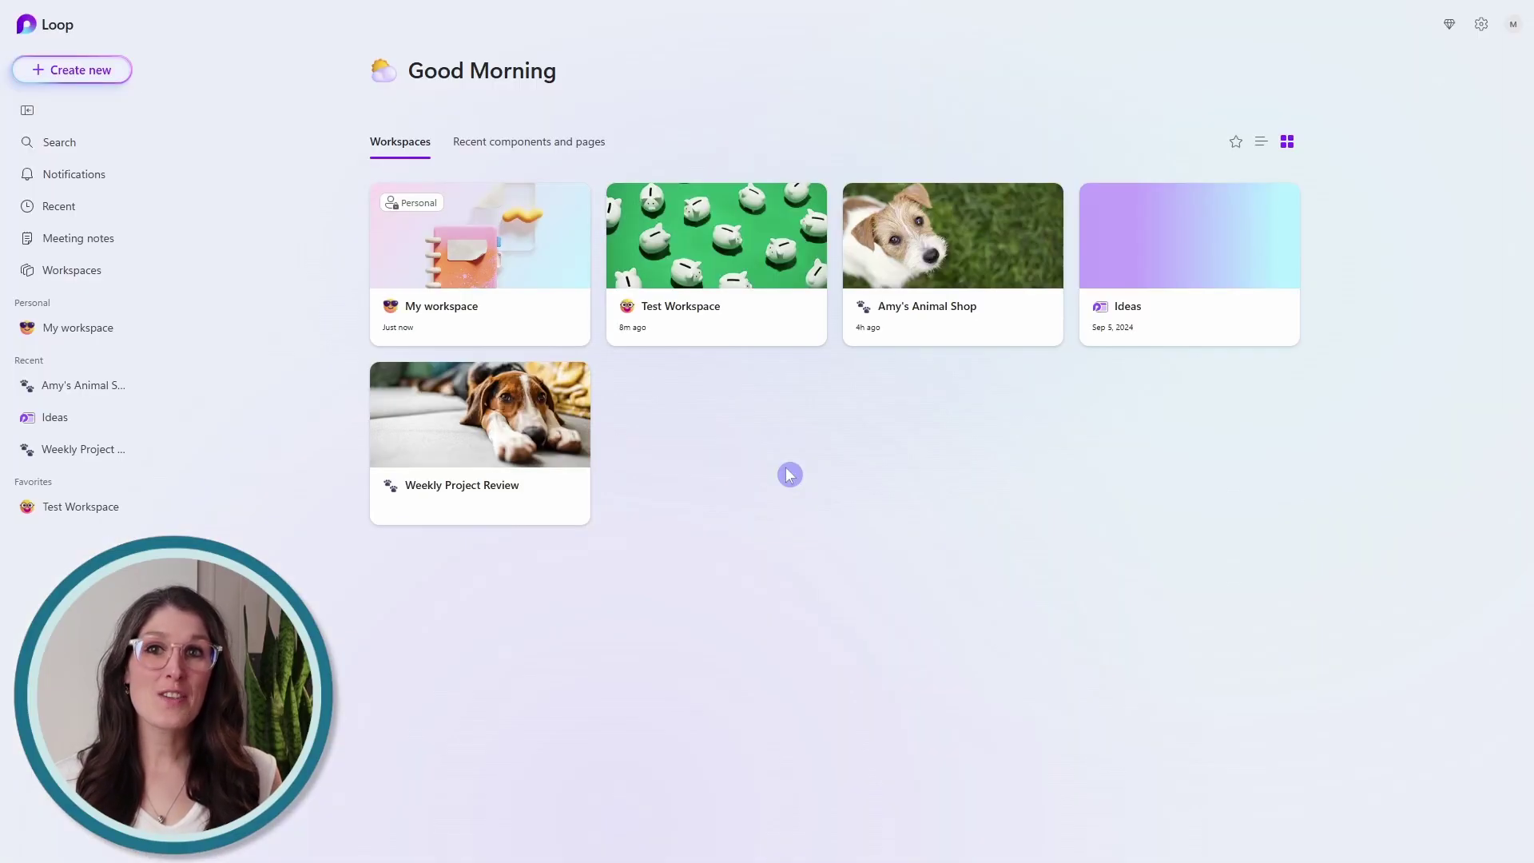
pyautogui.click(742, 250)
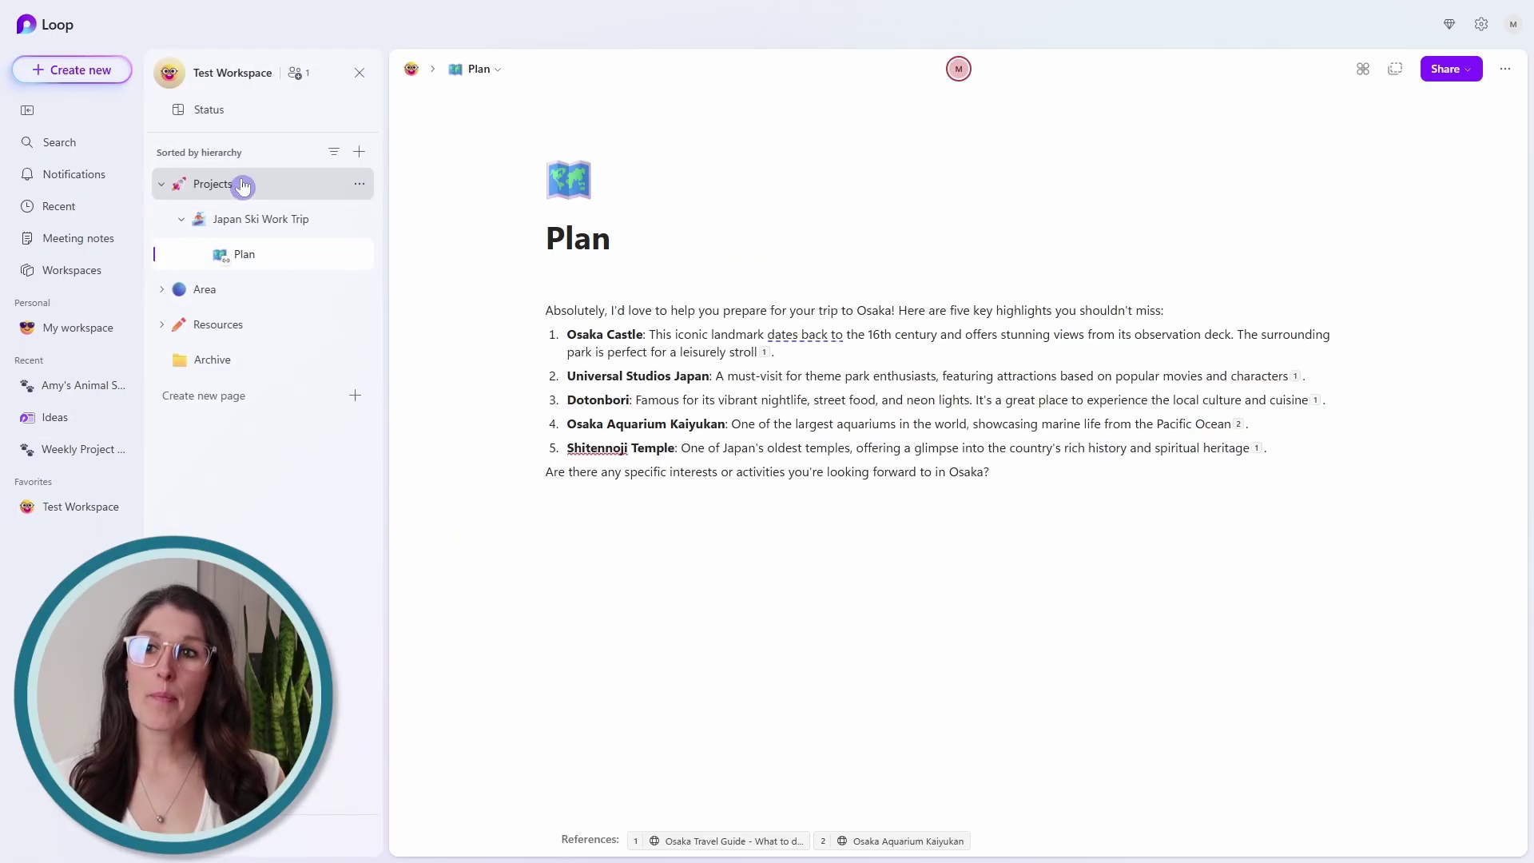
pyautogui.click(244, 185)
pyautogui.click(284, 222)
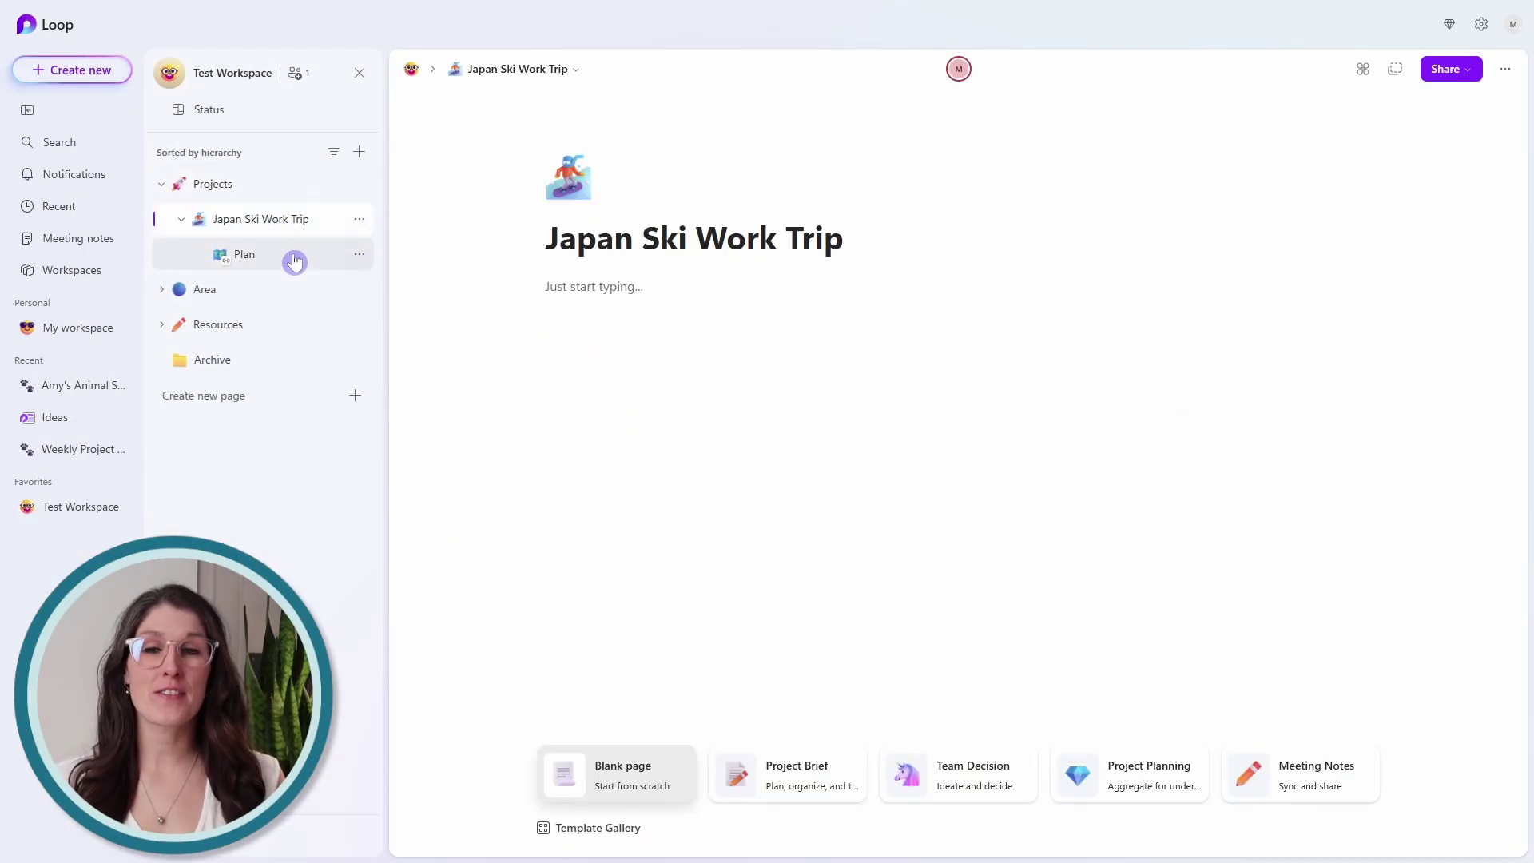
pyautogui.click(294, 261)
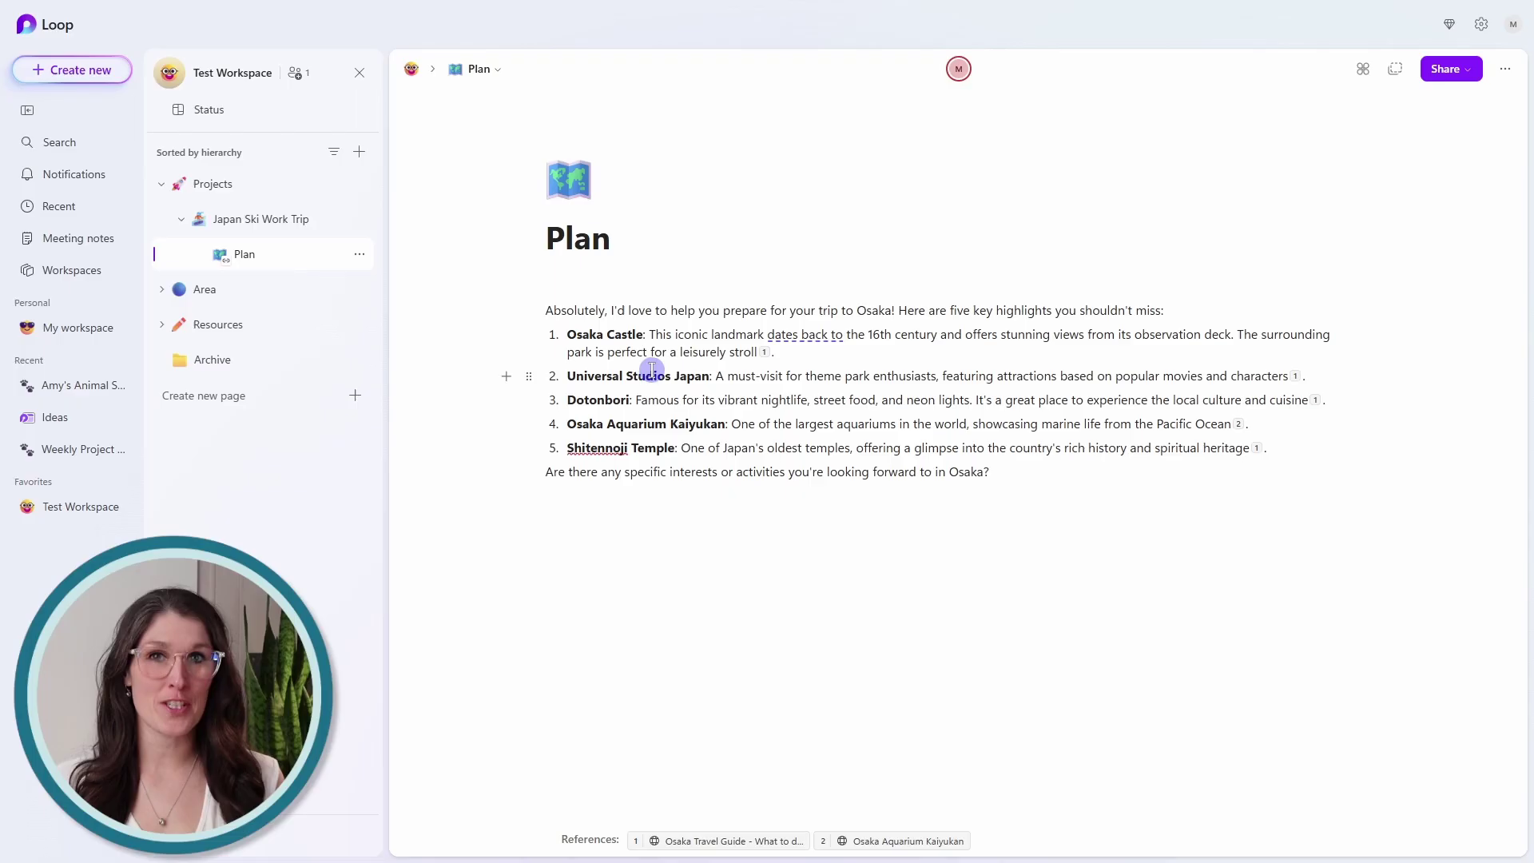
pyautogui.click(360, 73)
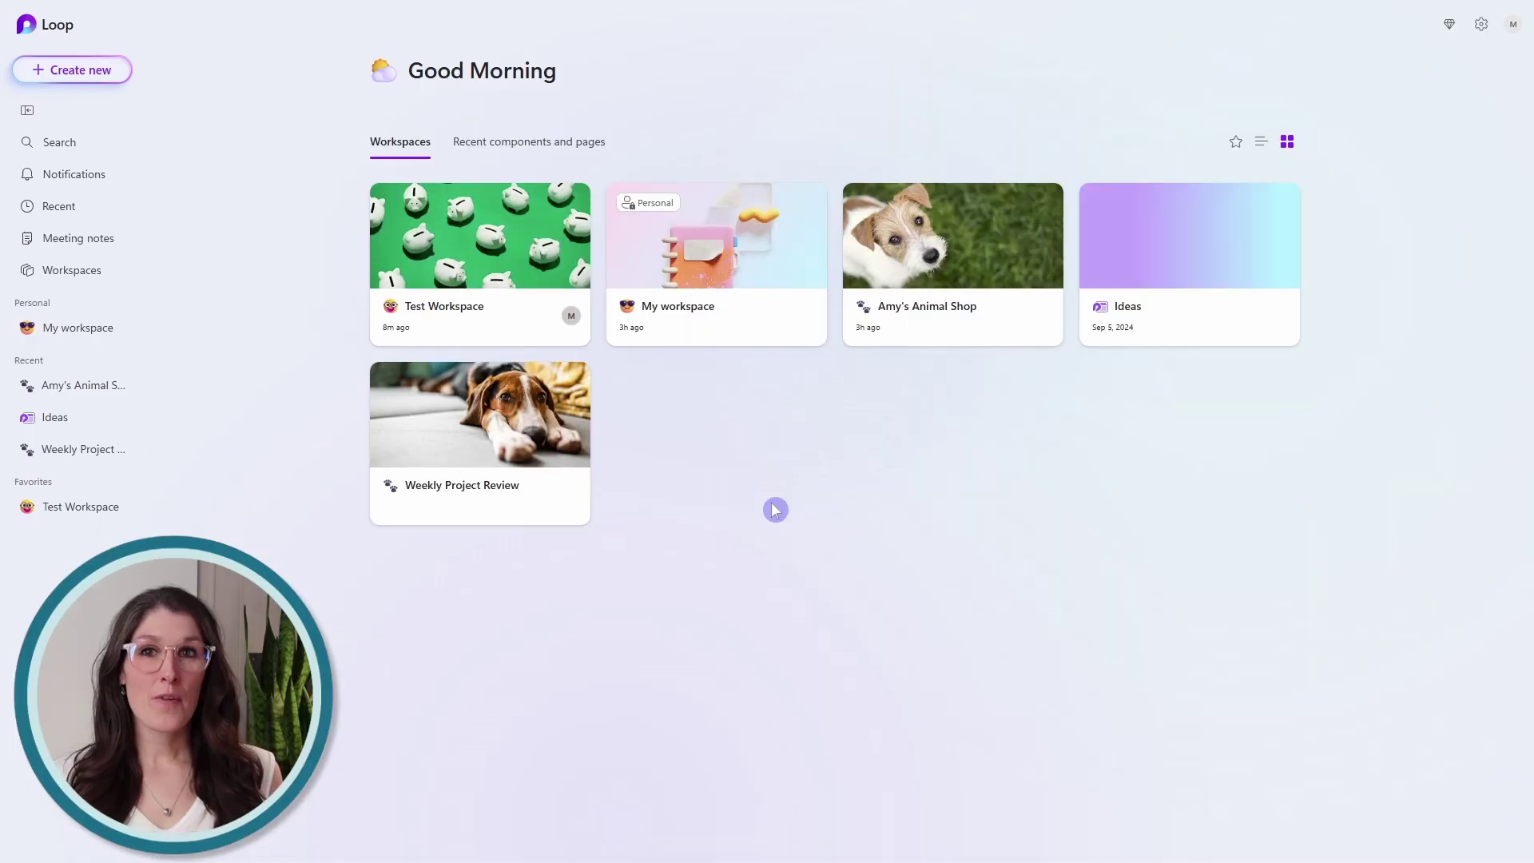
# Open the My workspace card on the Loop home page
pyautogui.moveTo(799, 285)
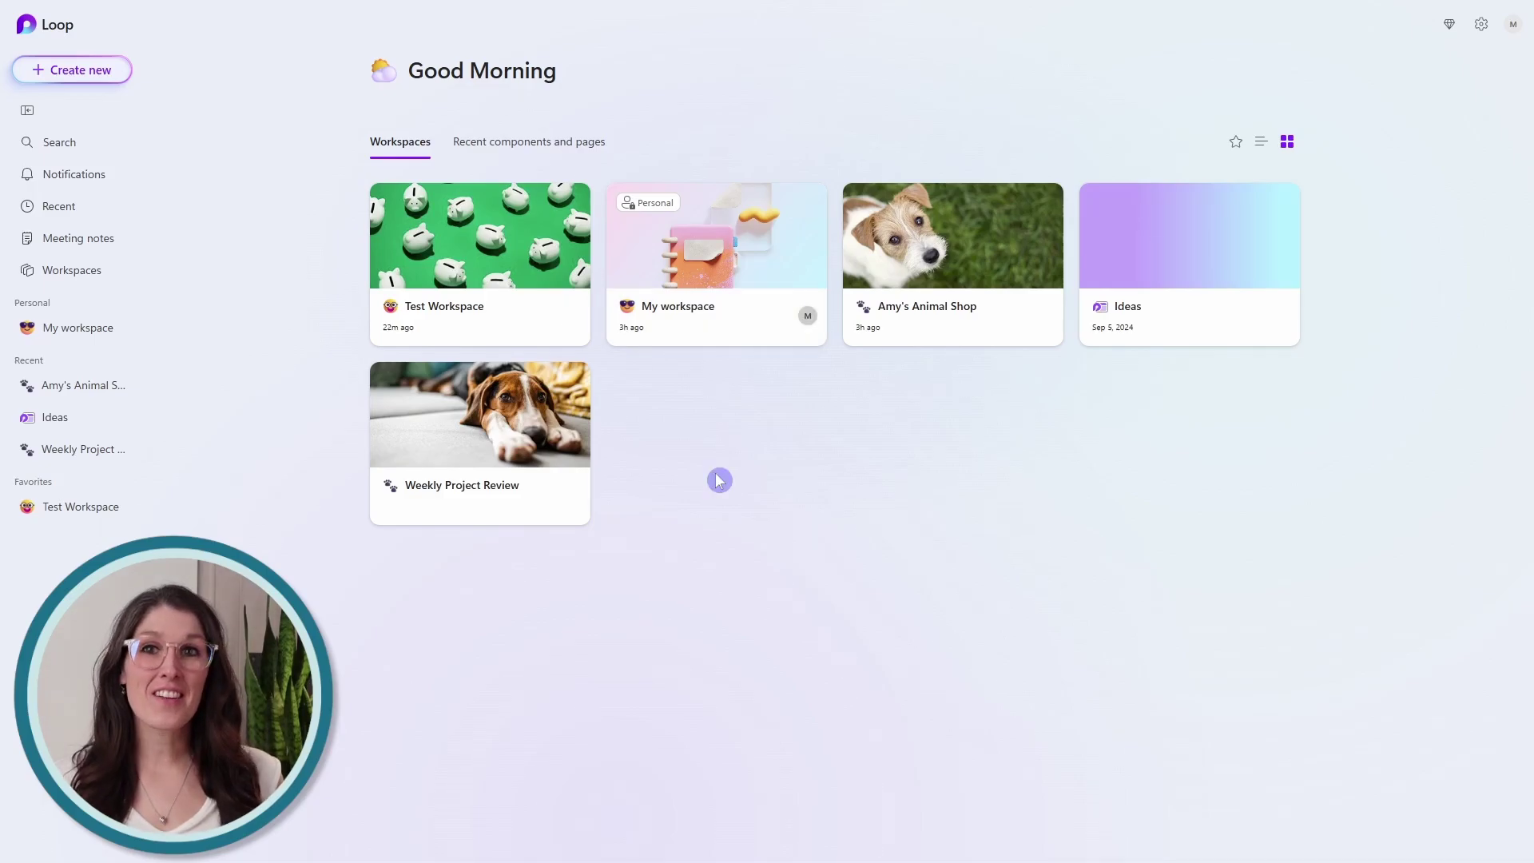
pyautogui.click(750, 260)
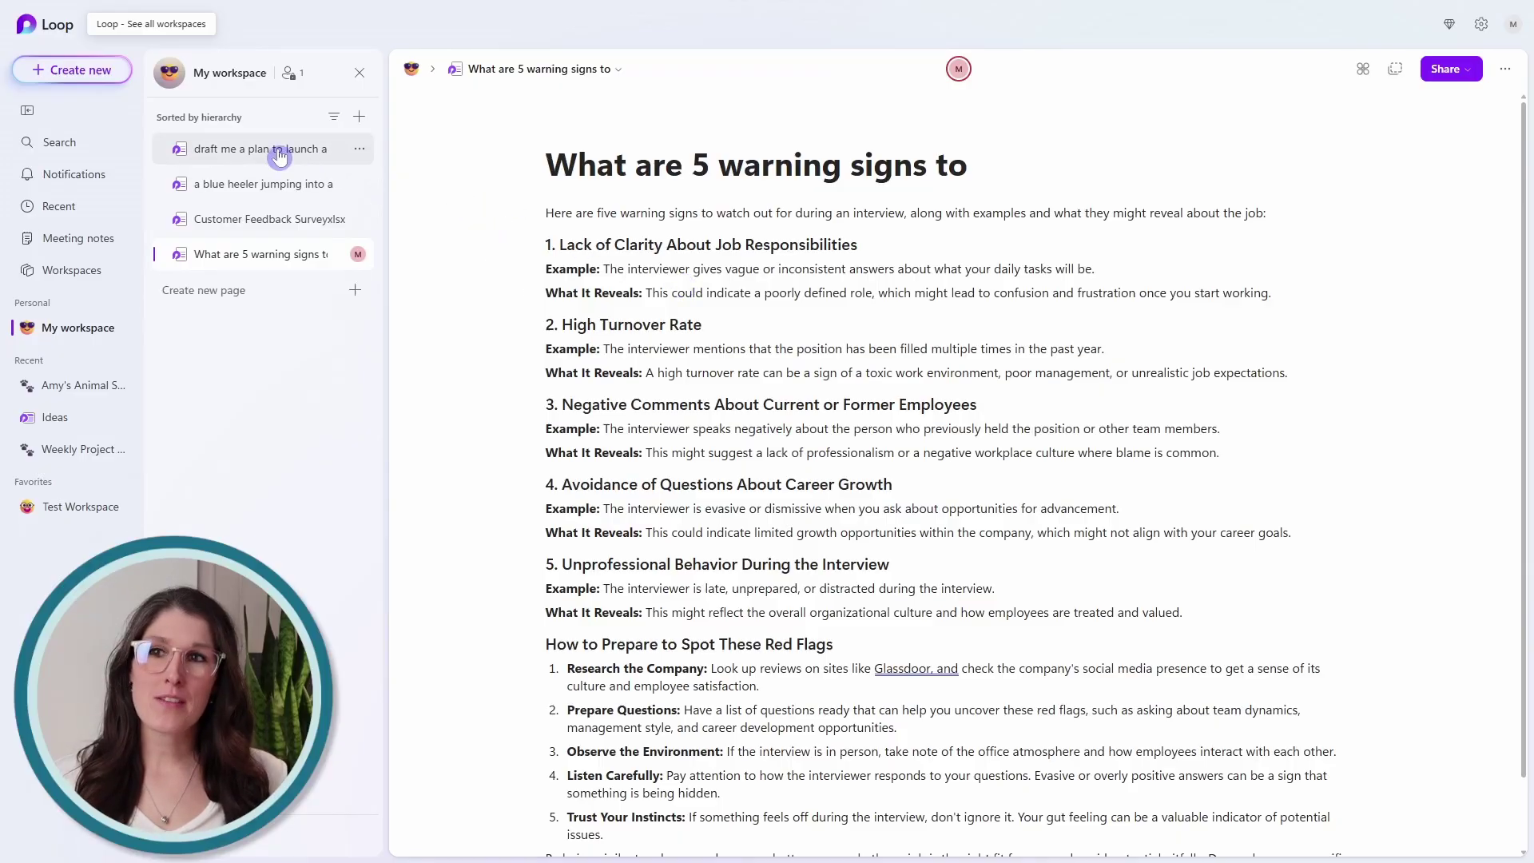
# Browse the launch plan draft, blue heeler picture, Customer Feedback Survey and interview warning signs pages
pyautogui.click(279, 153)
pyautogui.click(281, 185)
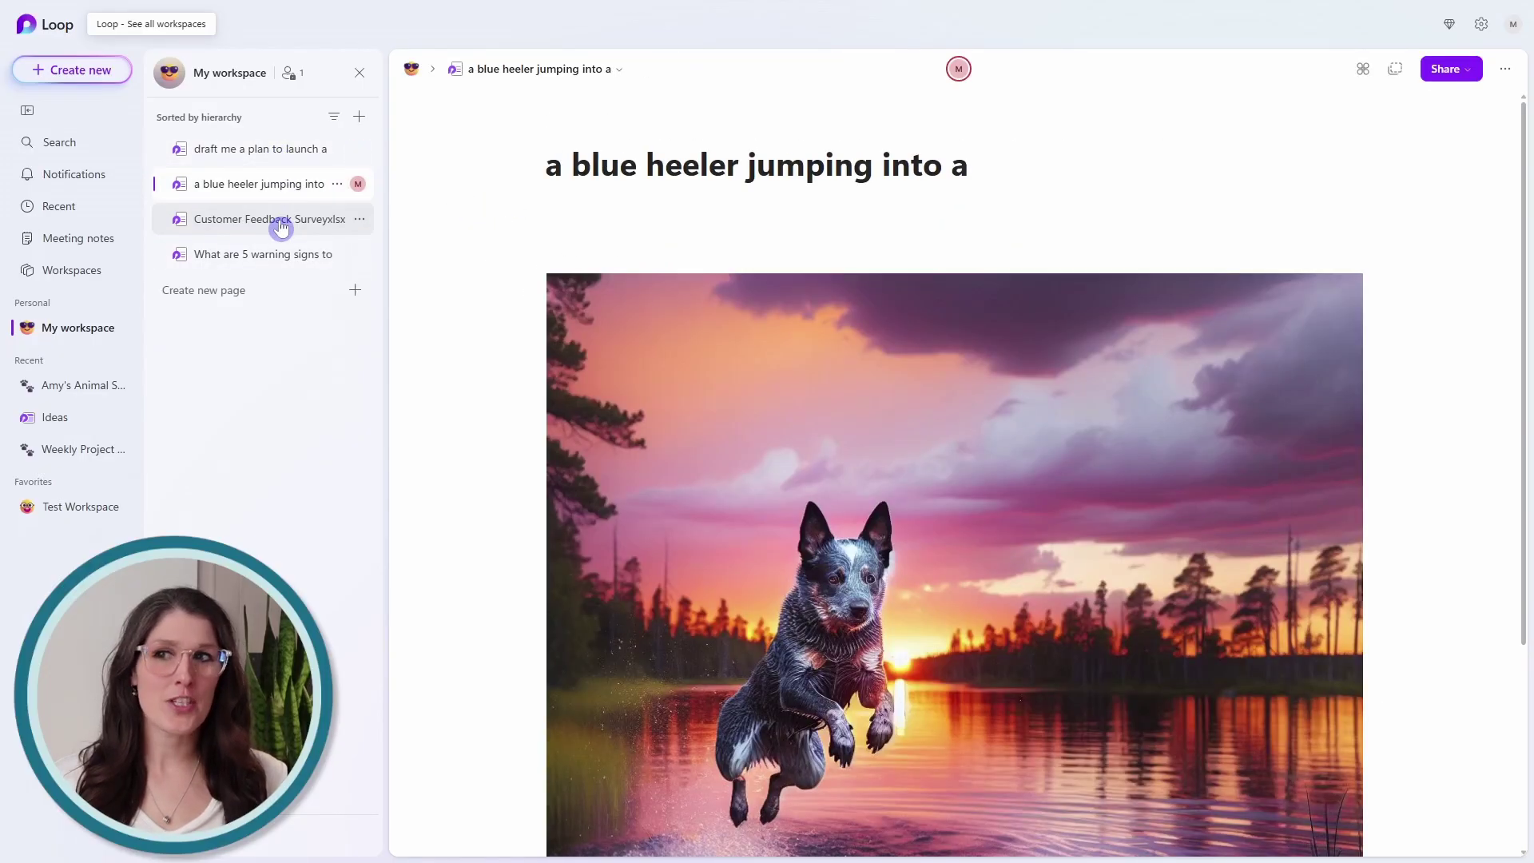
pyautogui.click(280, 224)
pyautogui.click(273, 259)
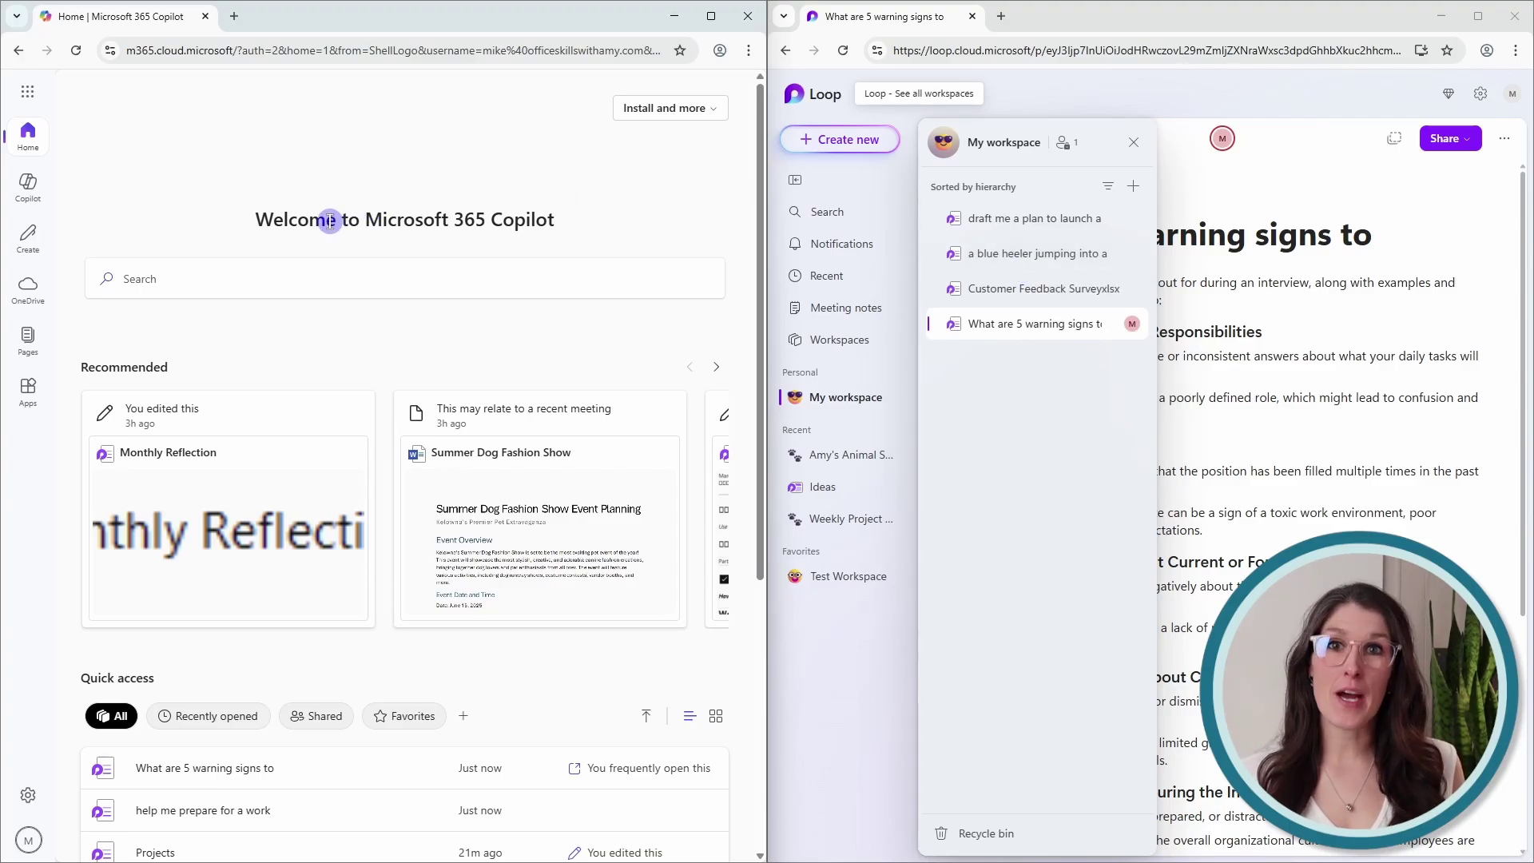
# Ask Copilot chat for five key highlights on preparing a work ski trip to Japan
pyautogui.click(27, 190)
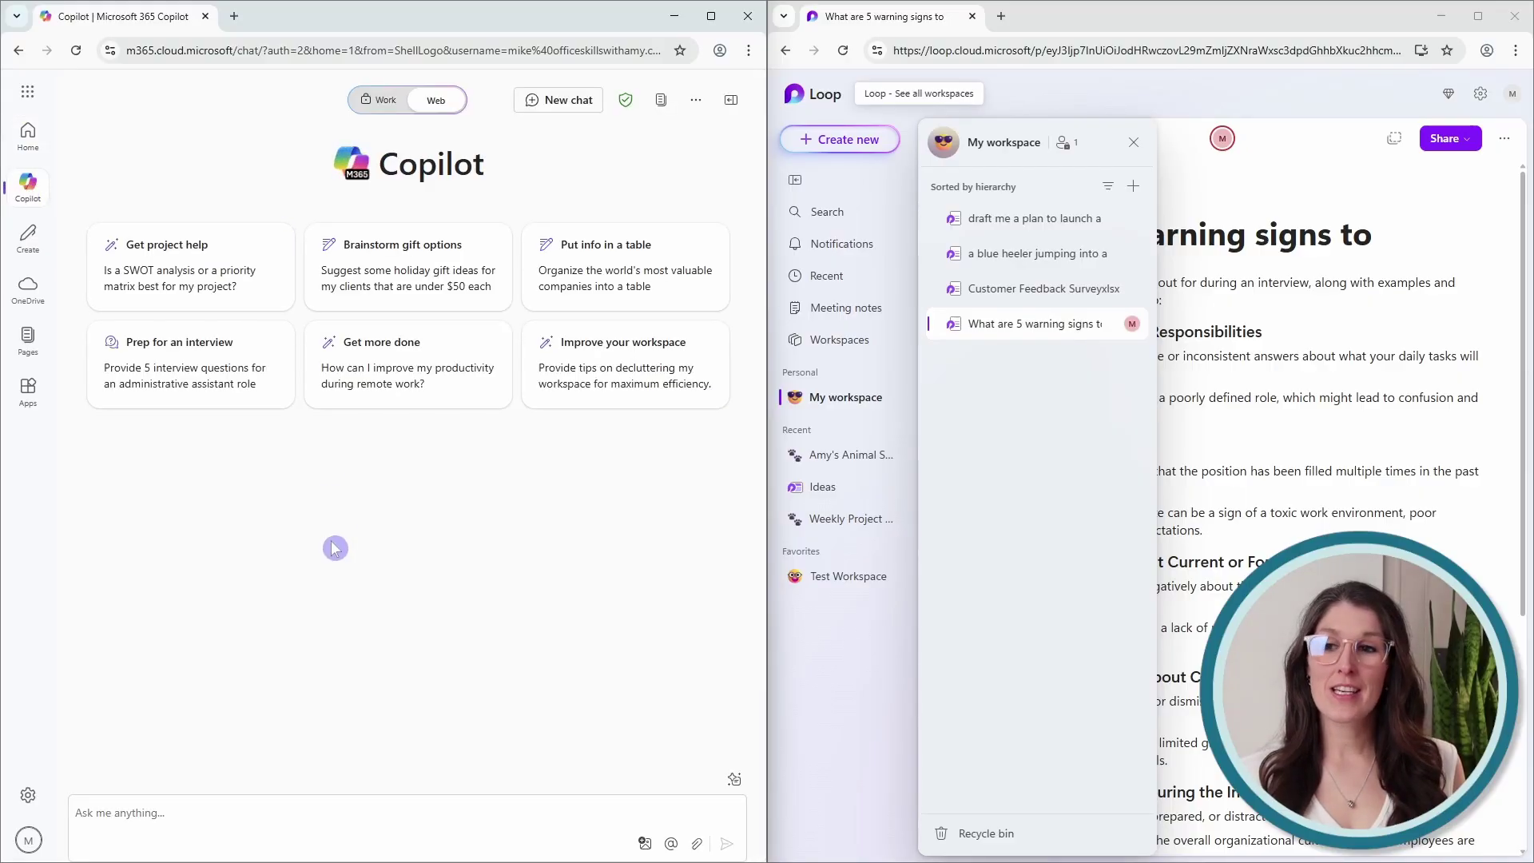
pyautogui.click(237, 808)
pyautogui.write('help me prepare for a work ski trip to Japan, 5 key highlights')
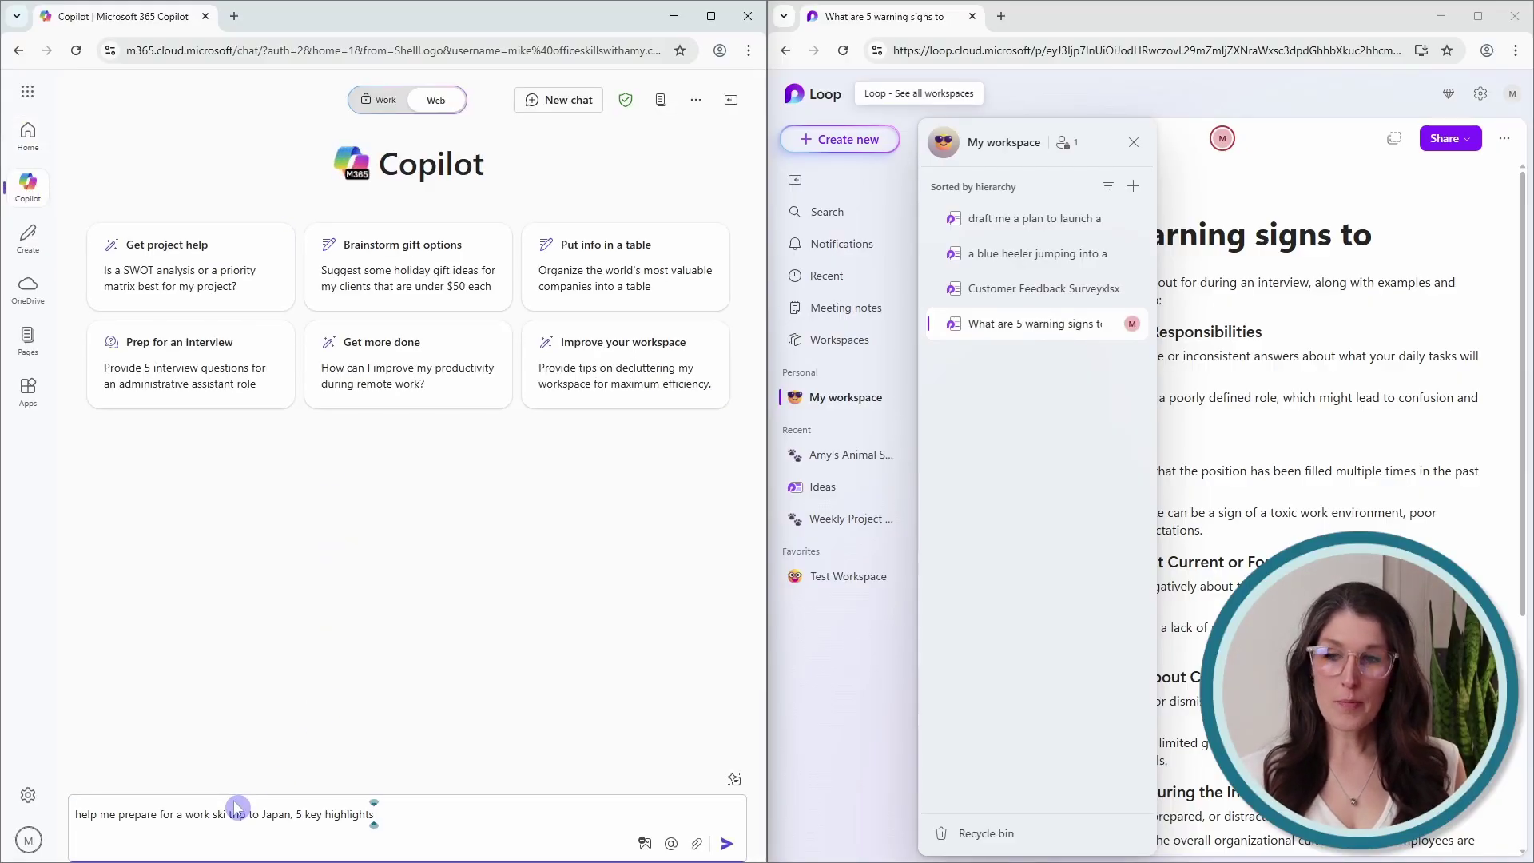
pyautogui.press('Return')
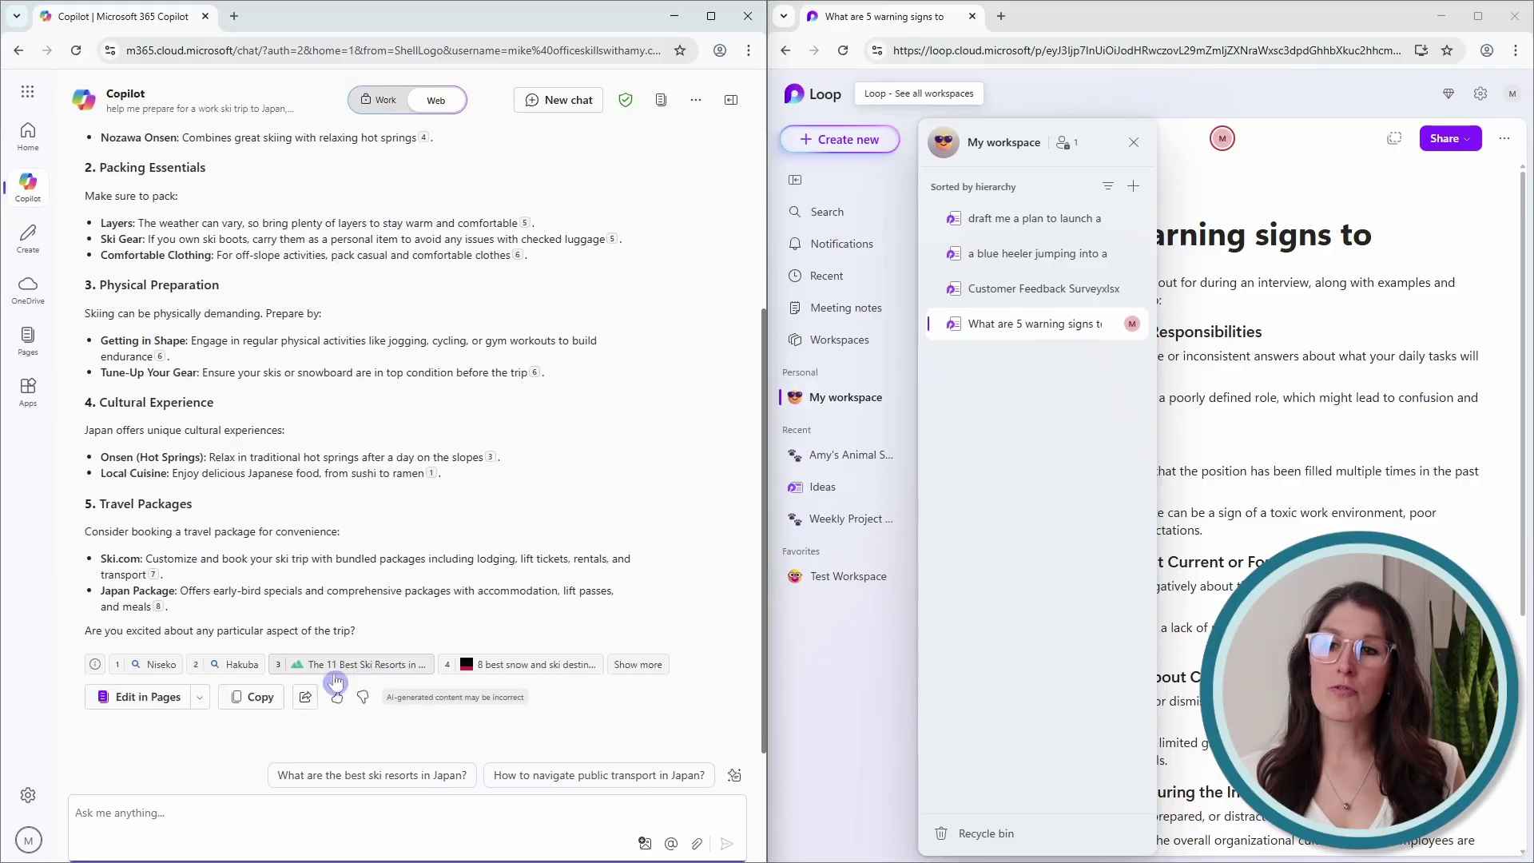
pyautogui.scroll(1, 336, 681)
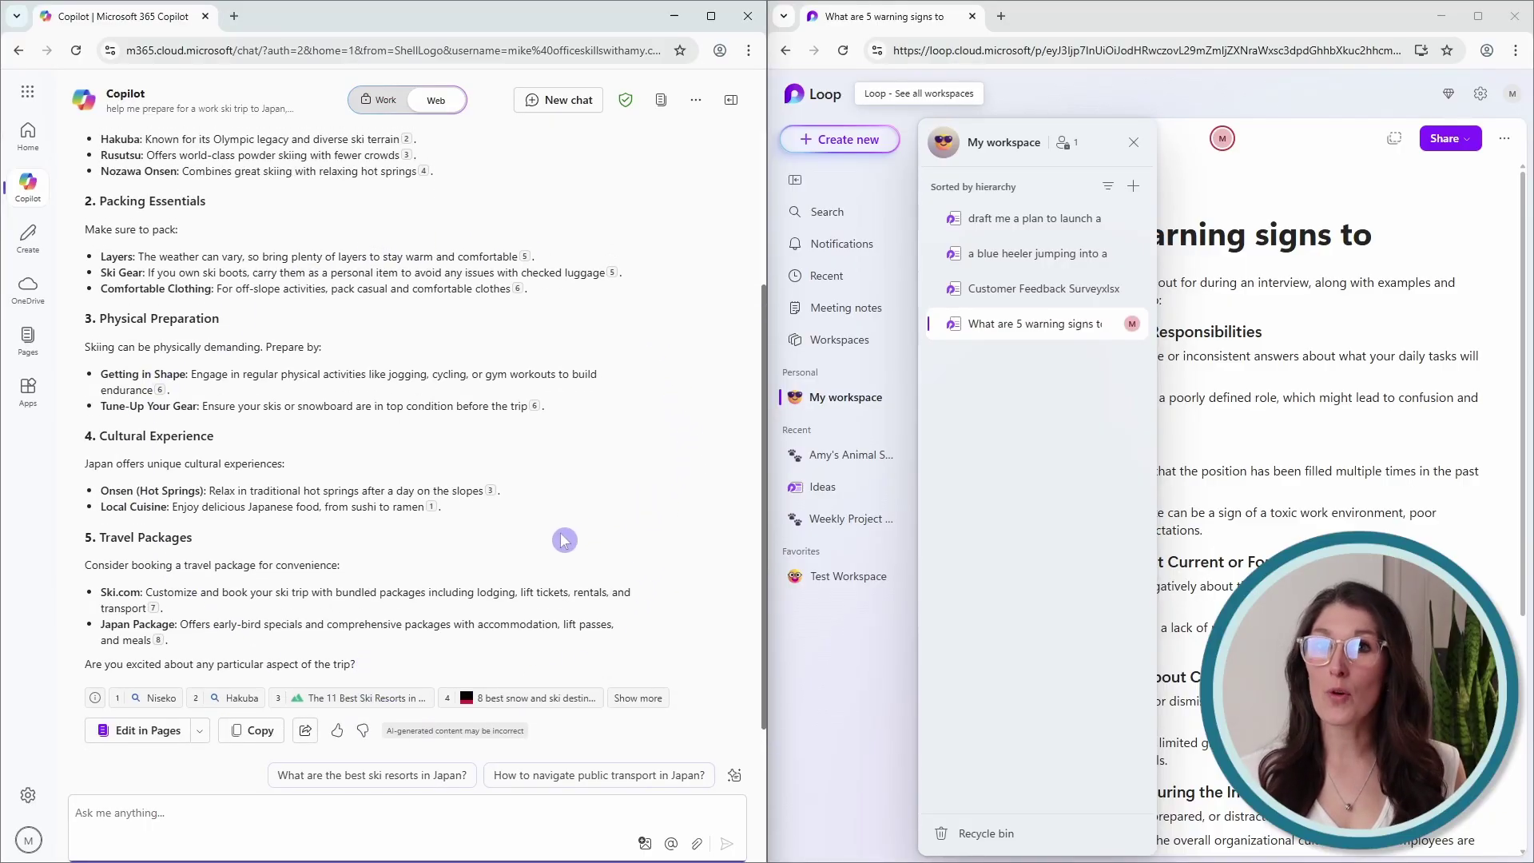
pyautogui.scroll(-1, 296, 607)
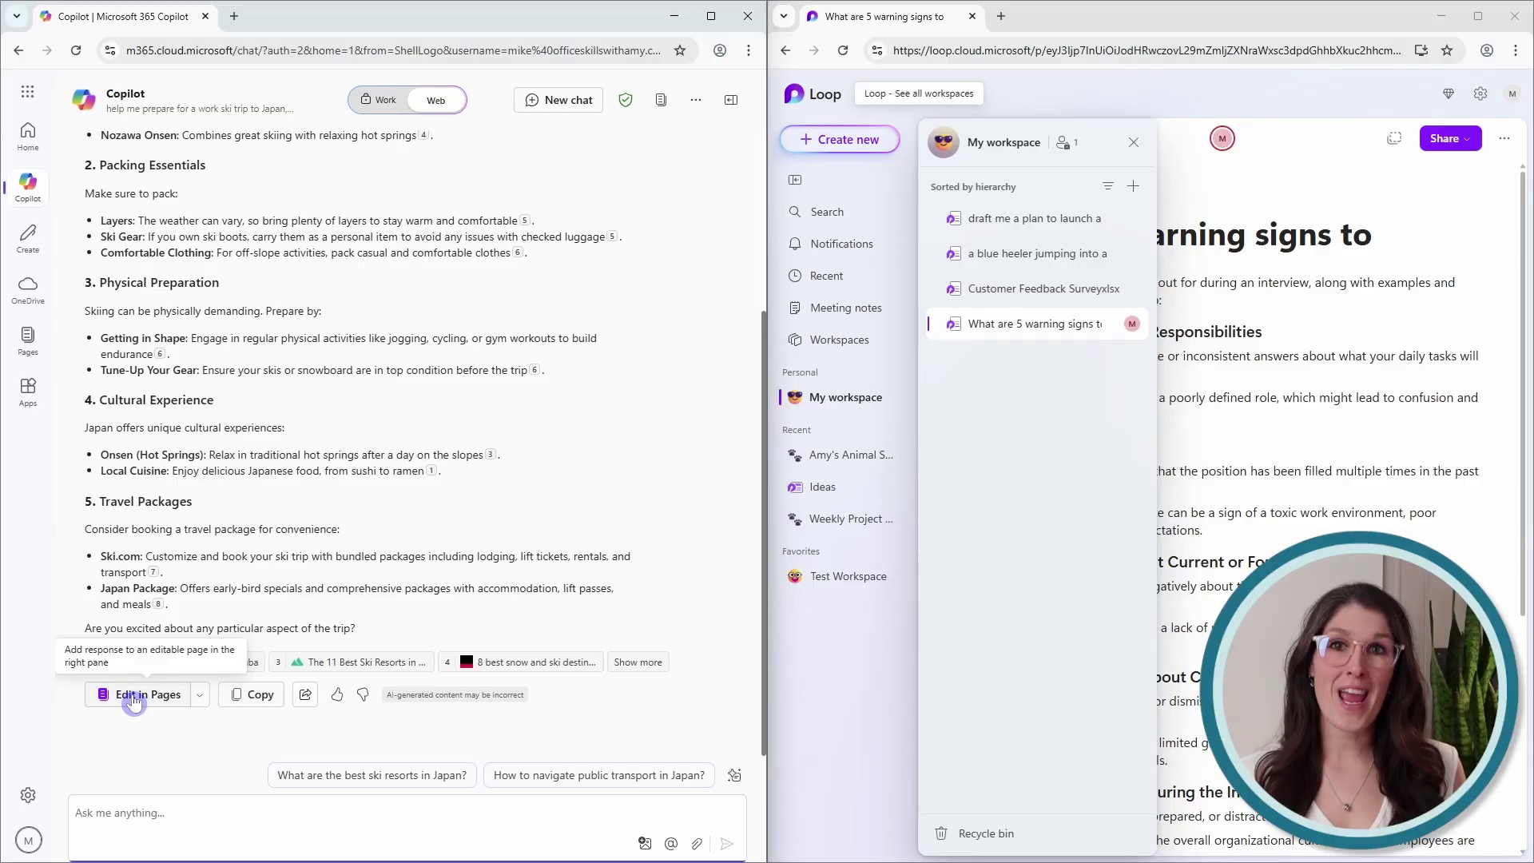
# Turn the Copilot ski trip answer into a Pages document and open it in Loop
pyautogui.click(134, 700)
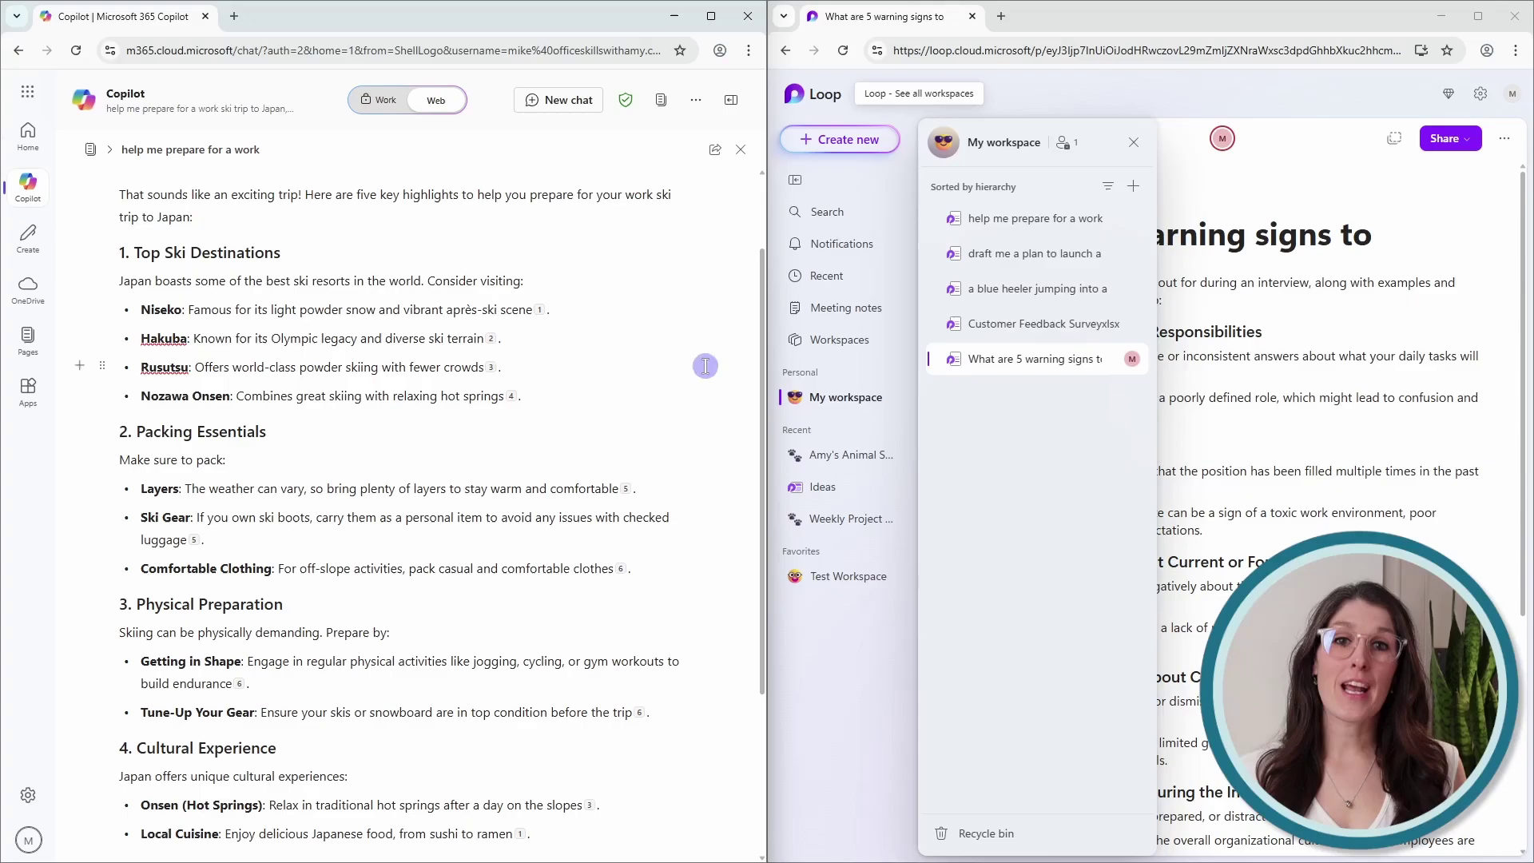
pyautogui.click(987, 222)
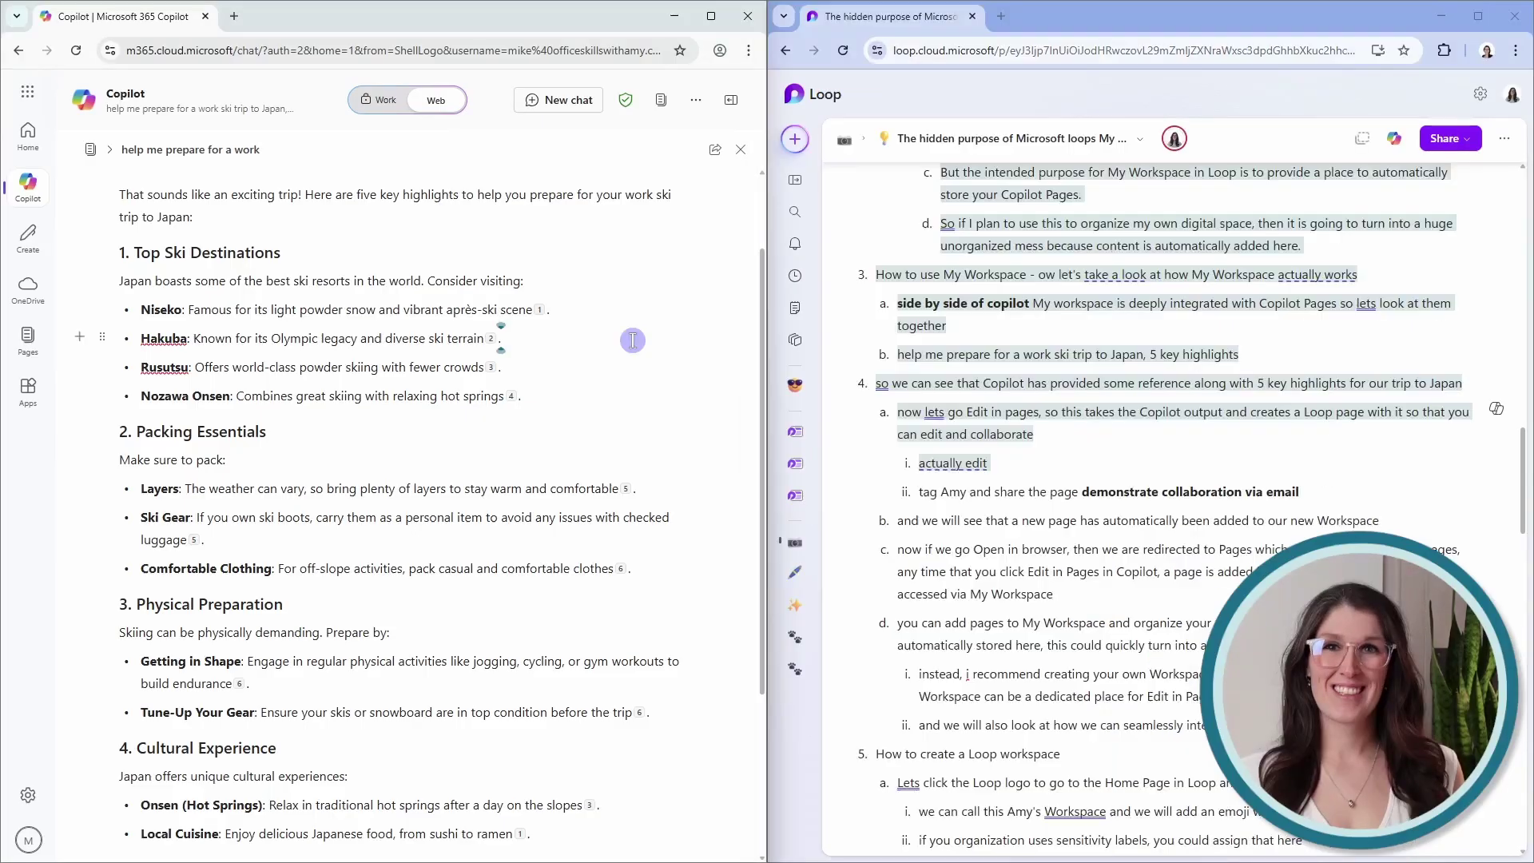
# Add an 'Edit' line mentioning a colleague below the ski page intro and share the page with them
pyautogui.click(714, 16)
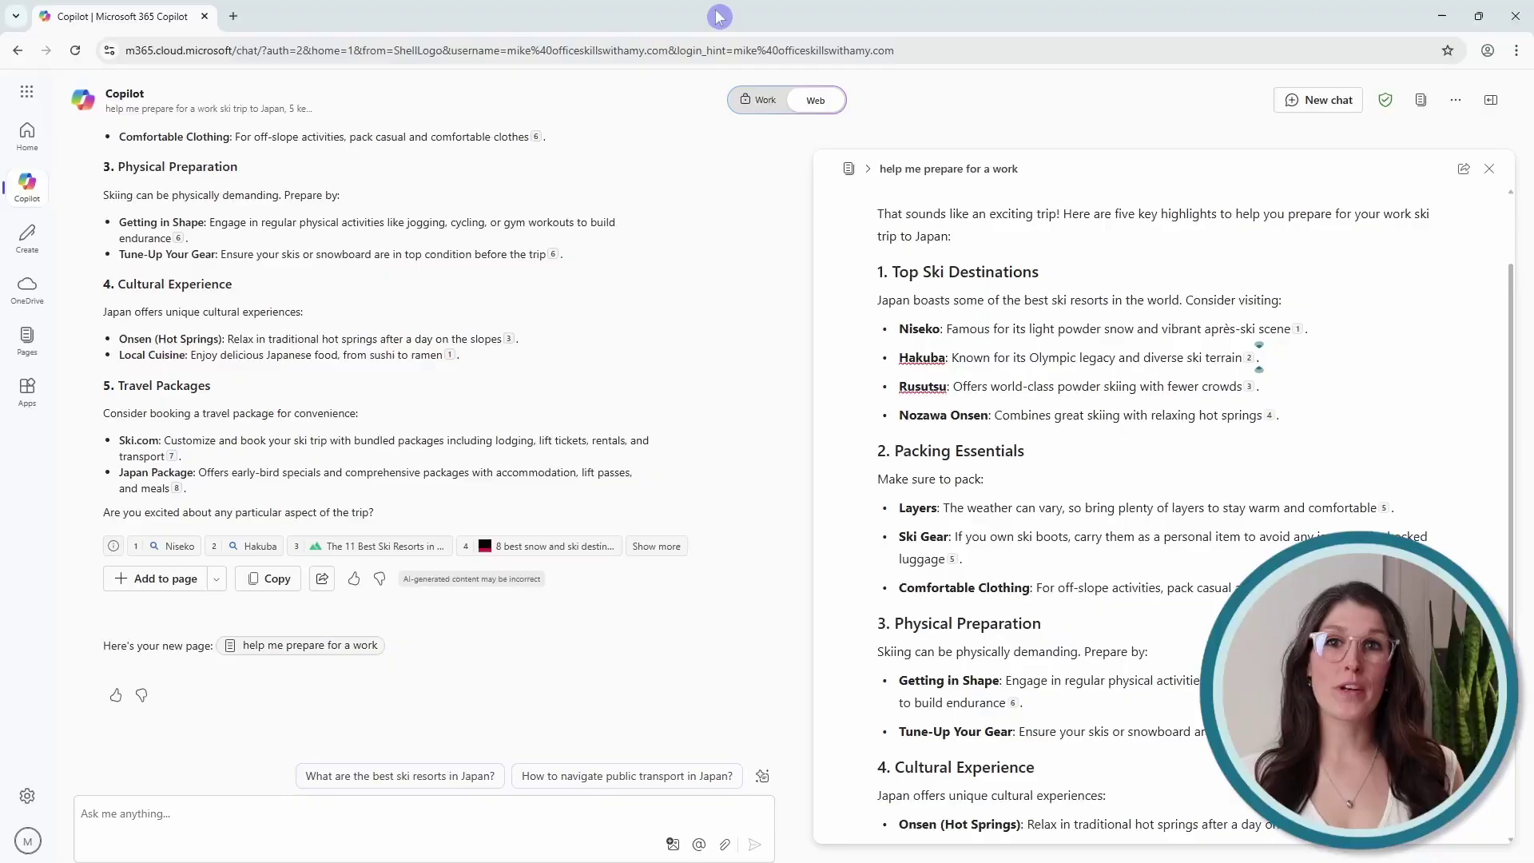
pyautogui.click(983, 238)
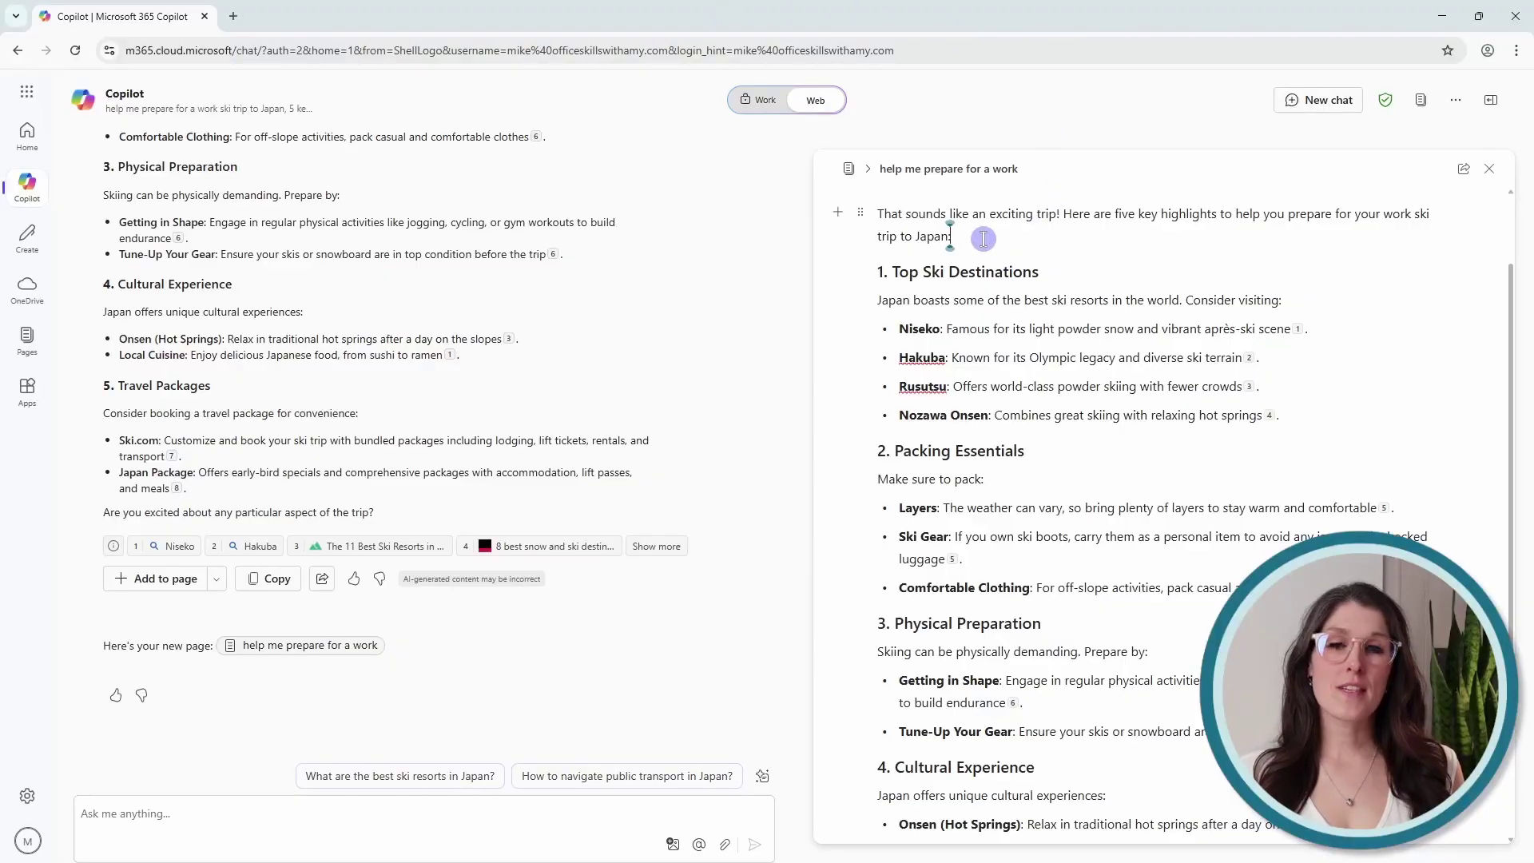
pyautogui.press('Return')
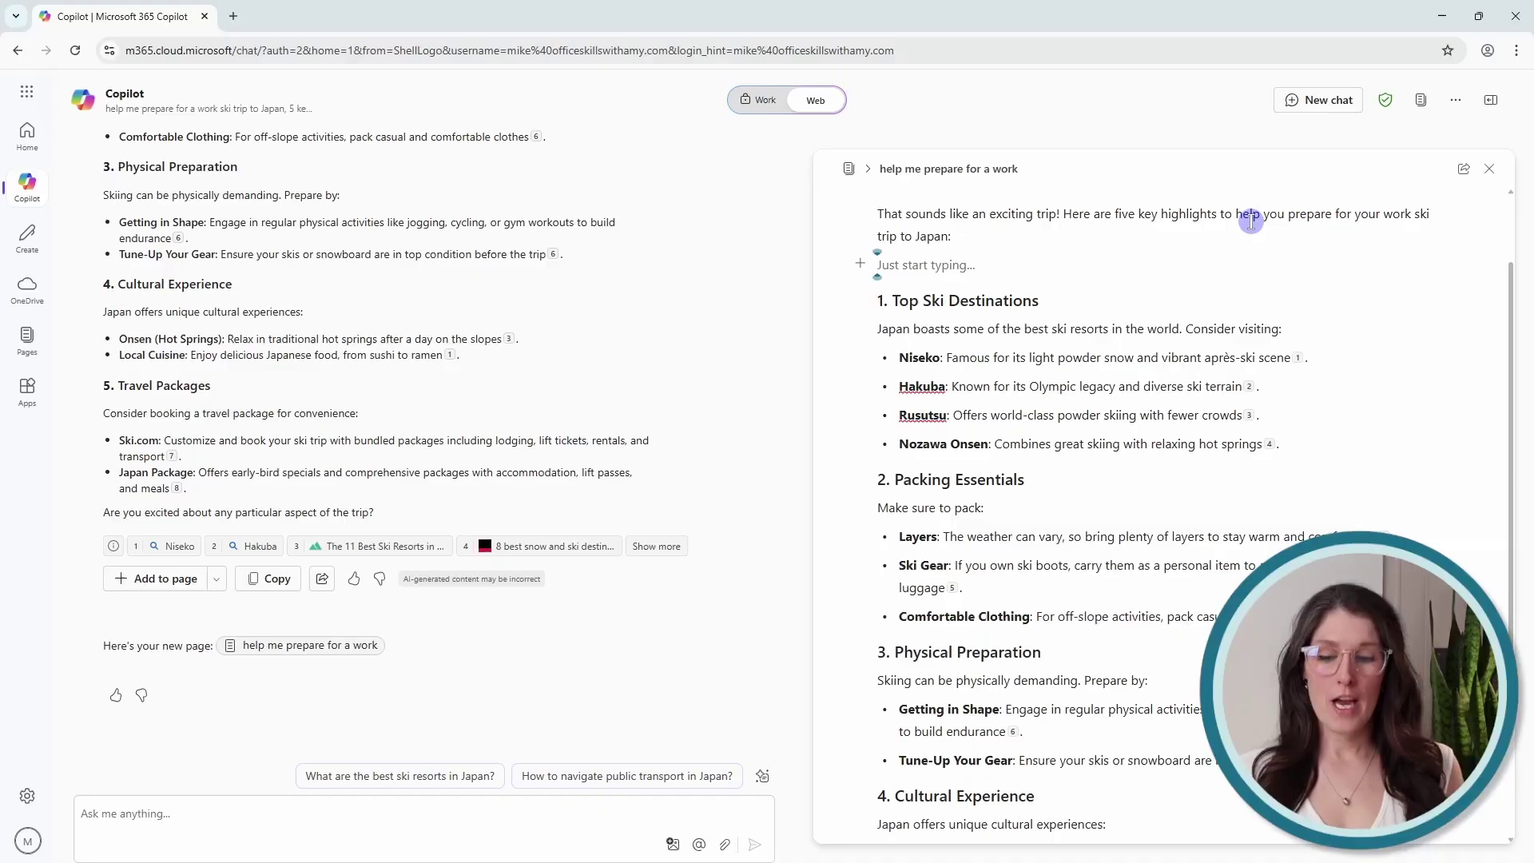
pyautogui.write('Edit')
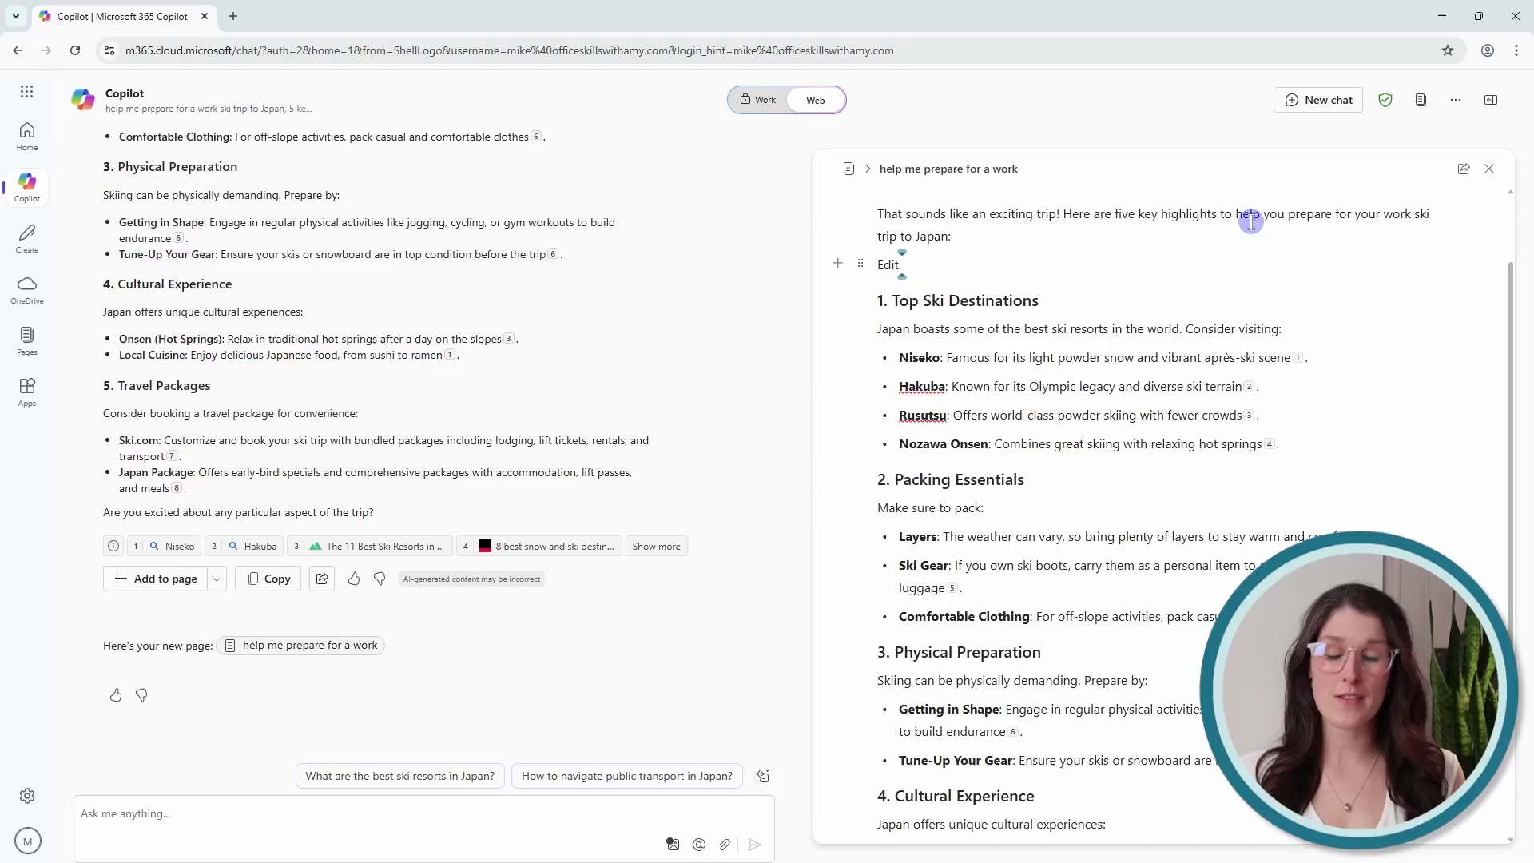
pyautogui.write('@')
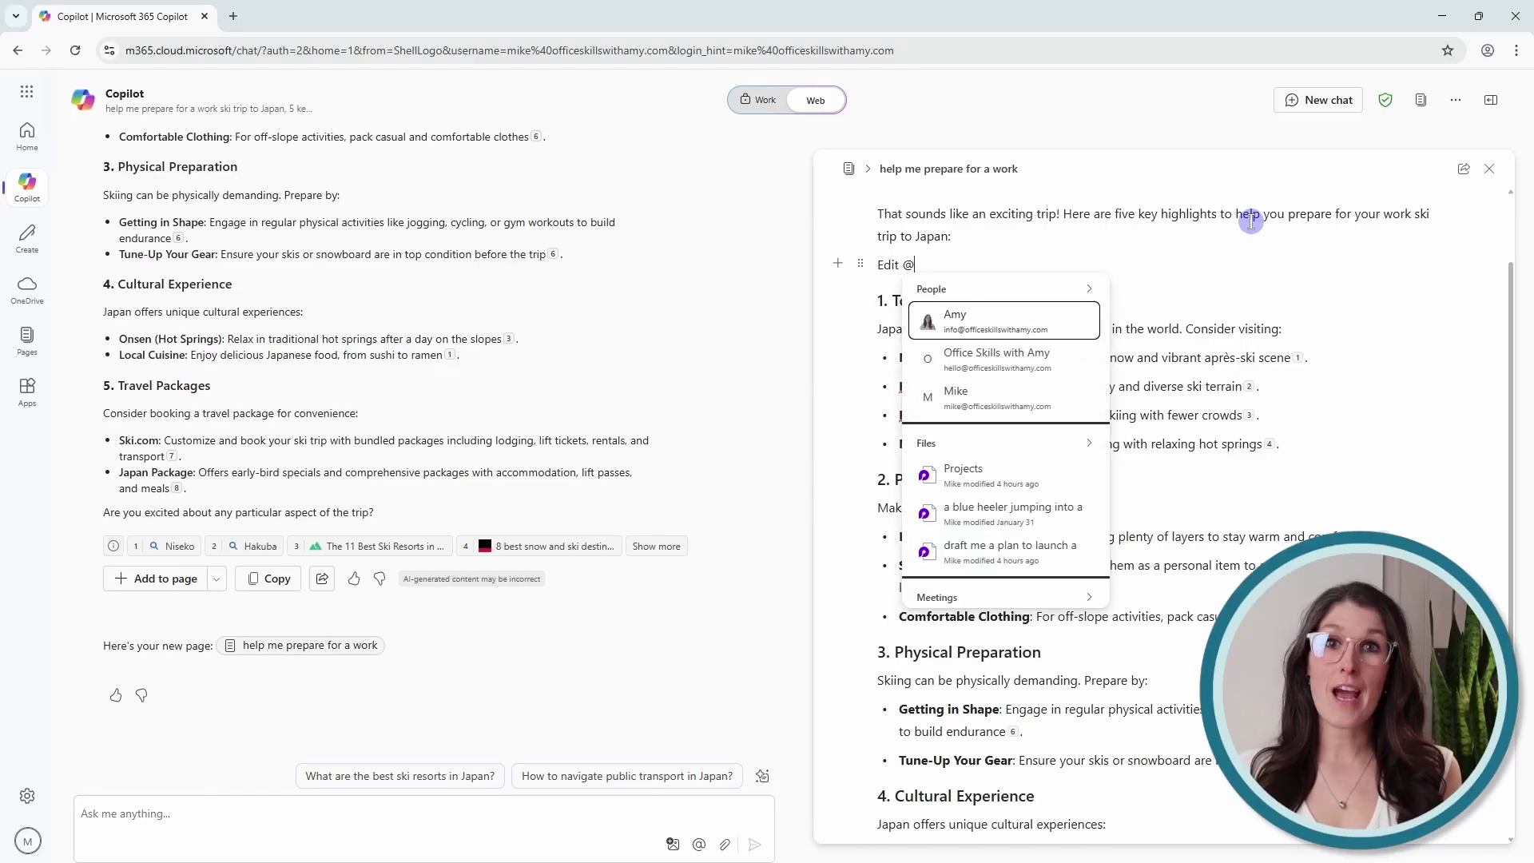
pyautogui.click(1026, 327)
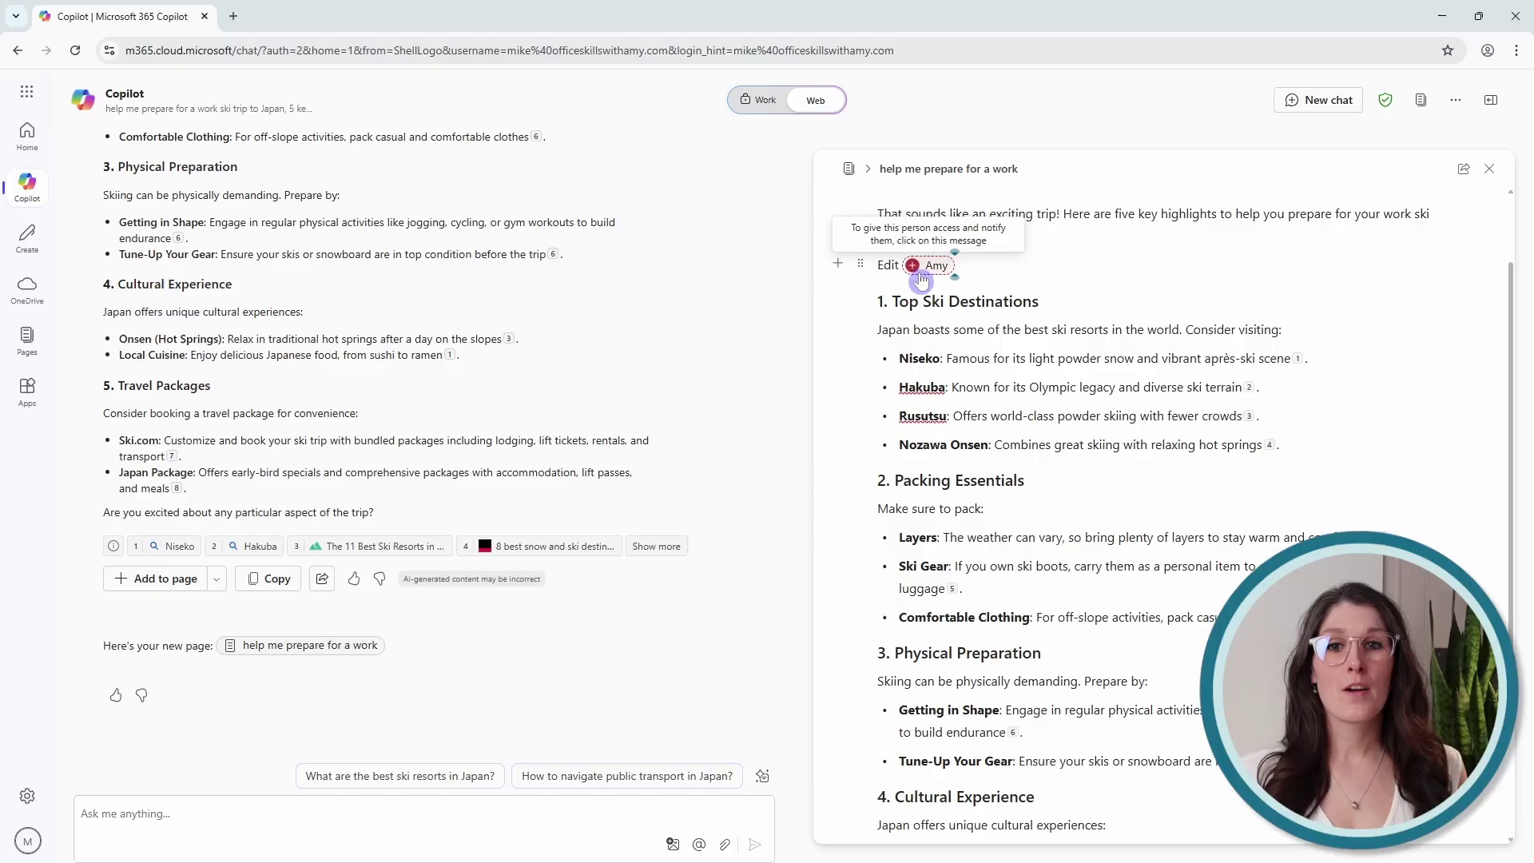
pyautogui.click(920, 273)
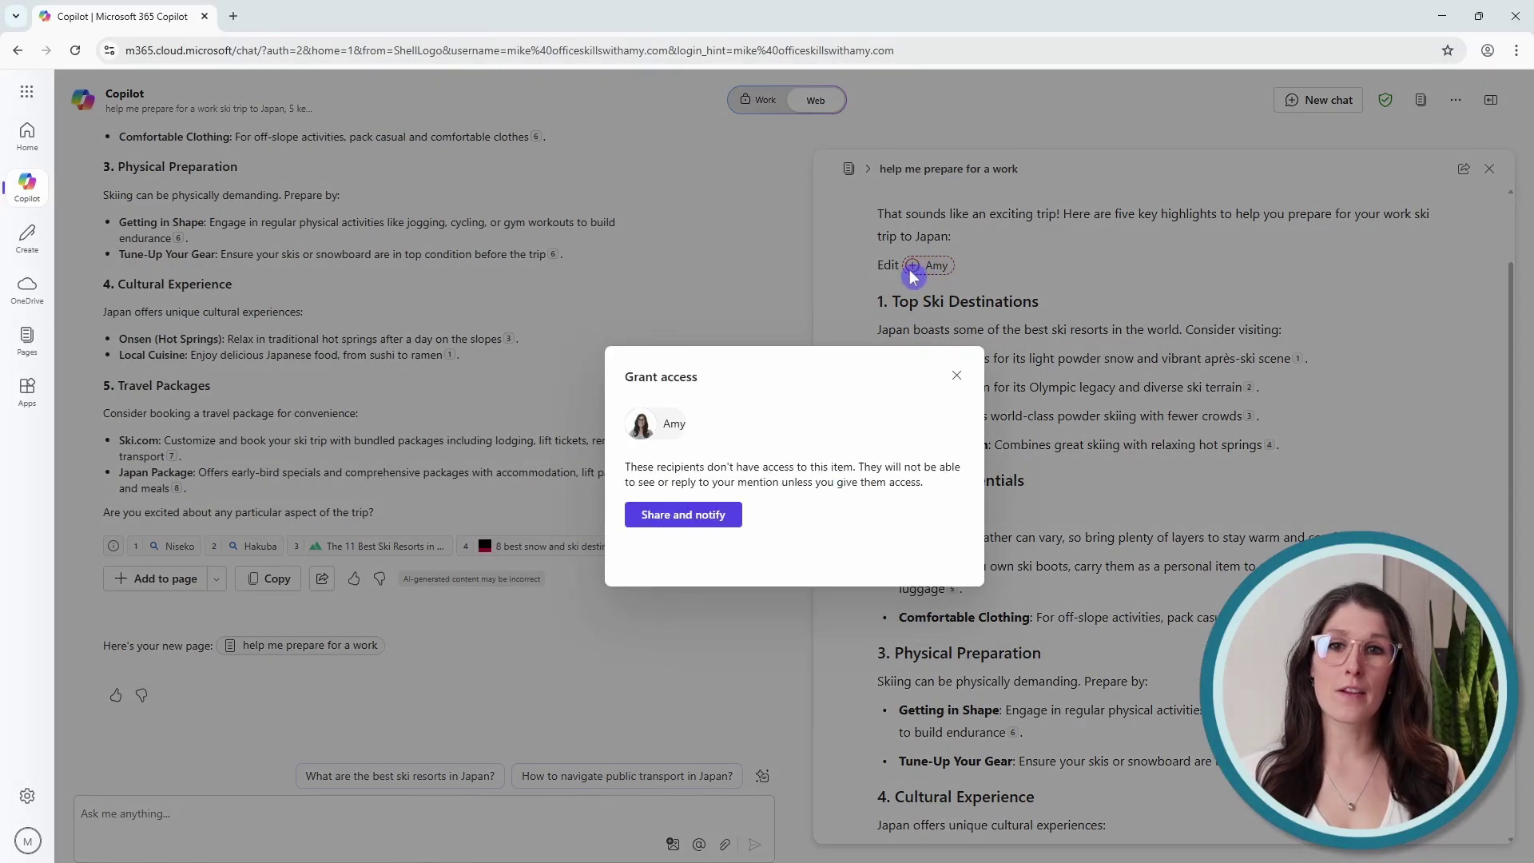
pyautogui.click(701, 517)
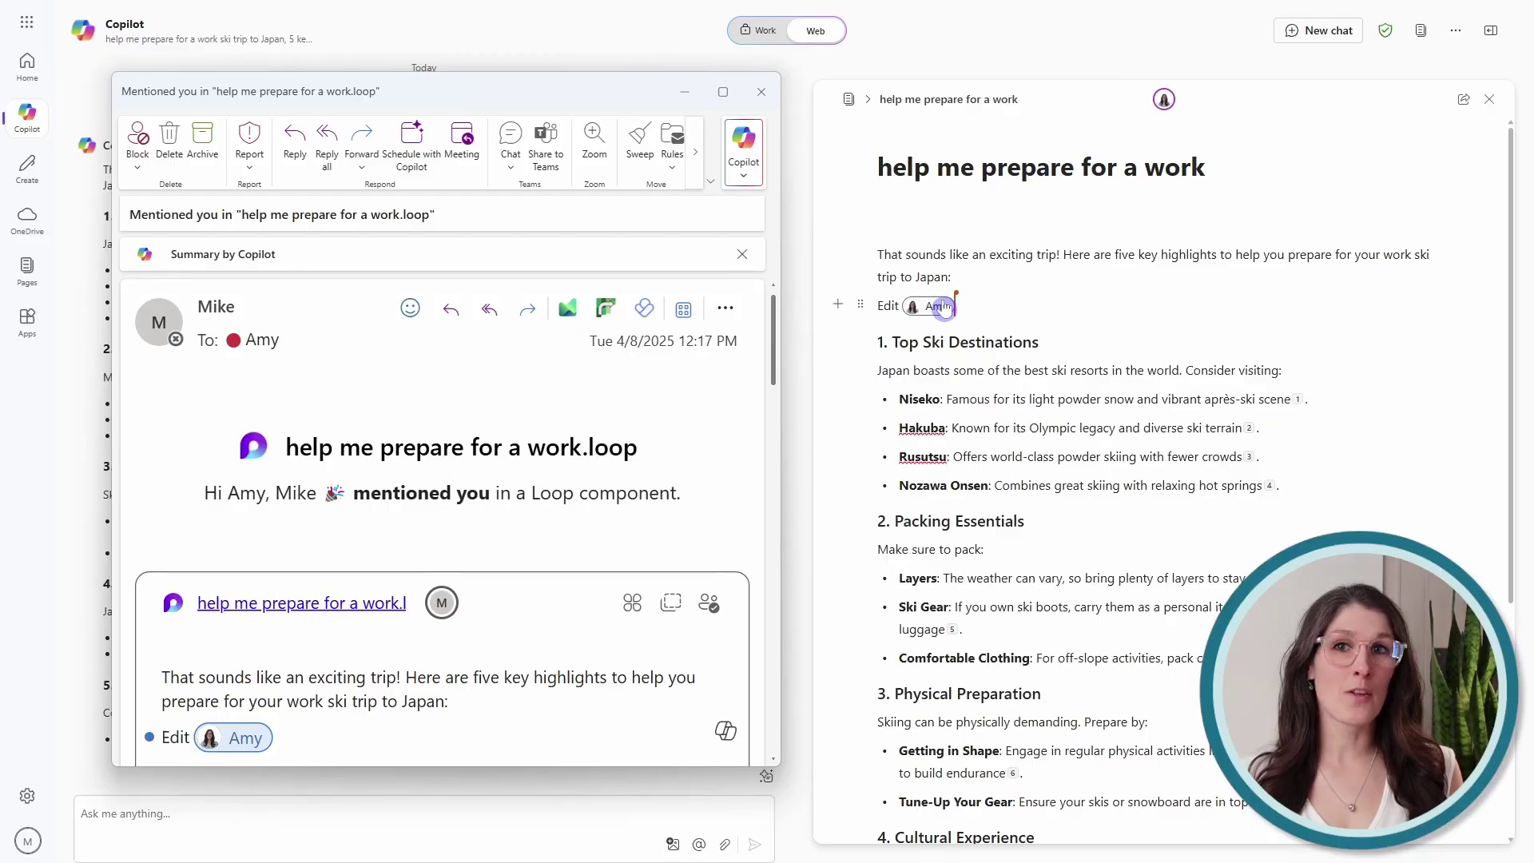
# Add a 'Collaborate' line below the Edit line in the email's embedded Loop component
pyautogui.scroll(-3, 557, 507)
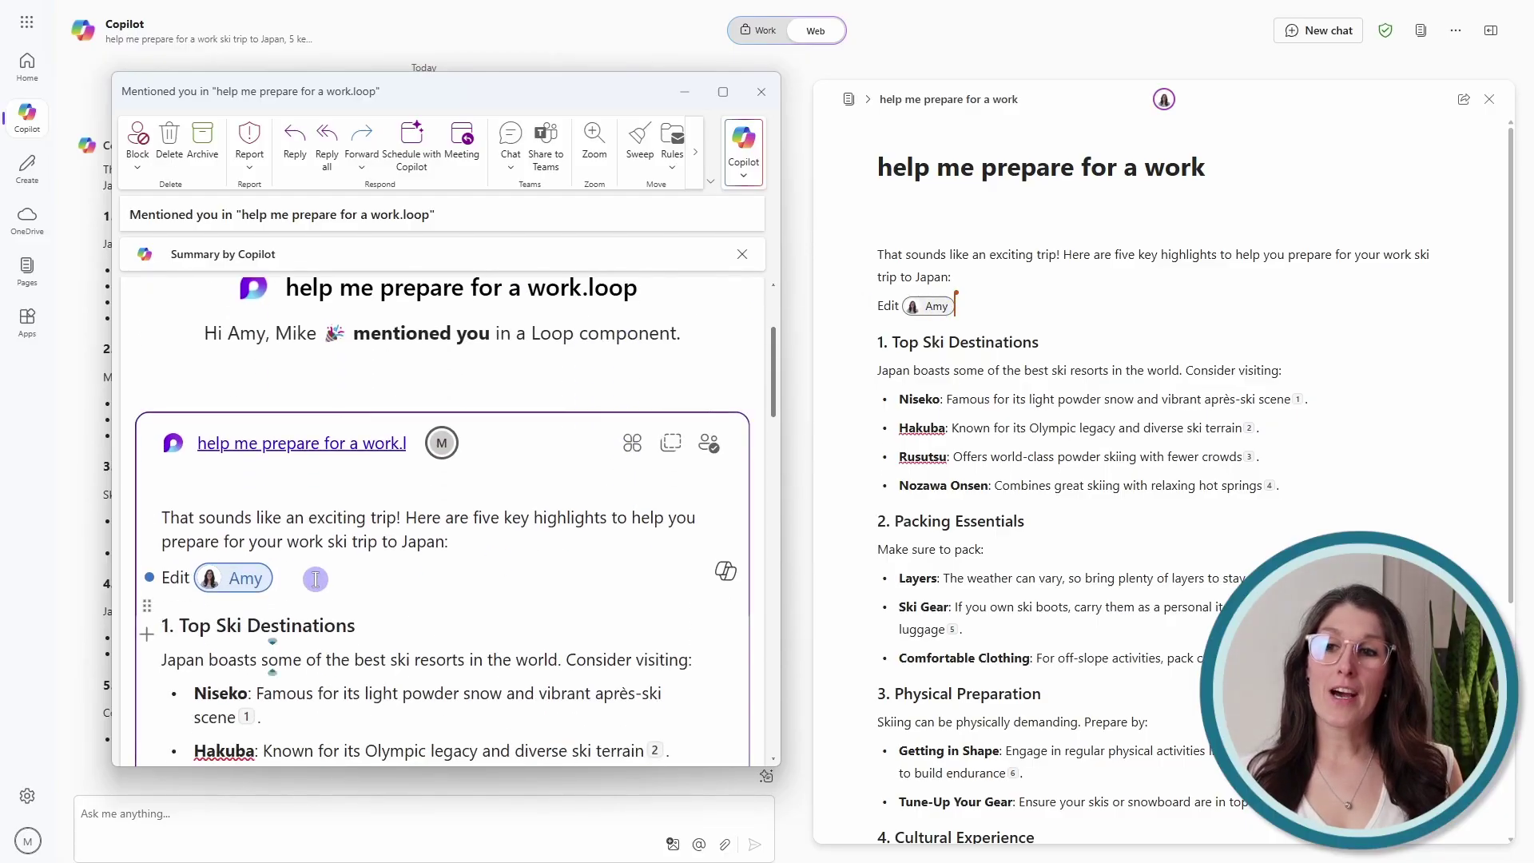
pyautogui.click(316, 581)
pyautogui.press('Return')
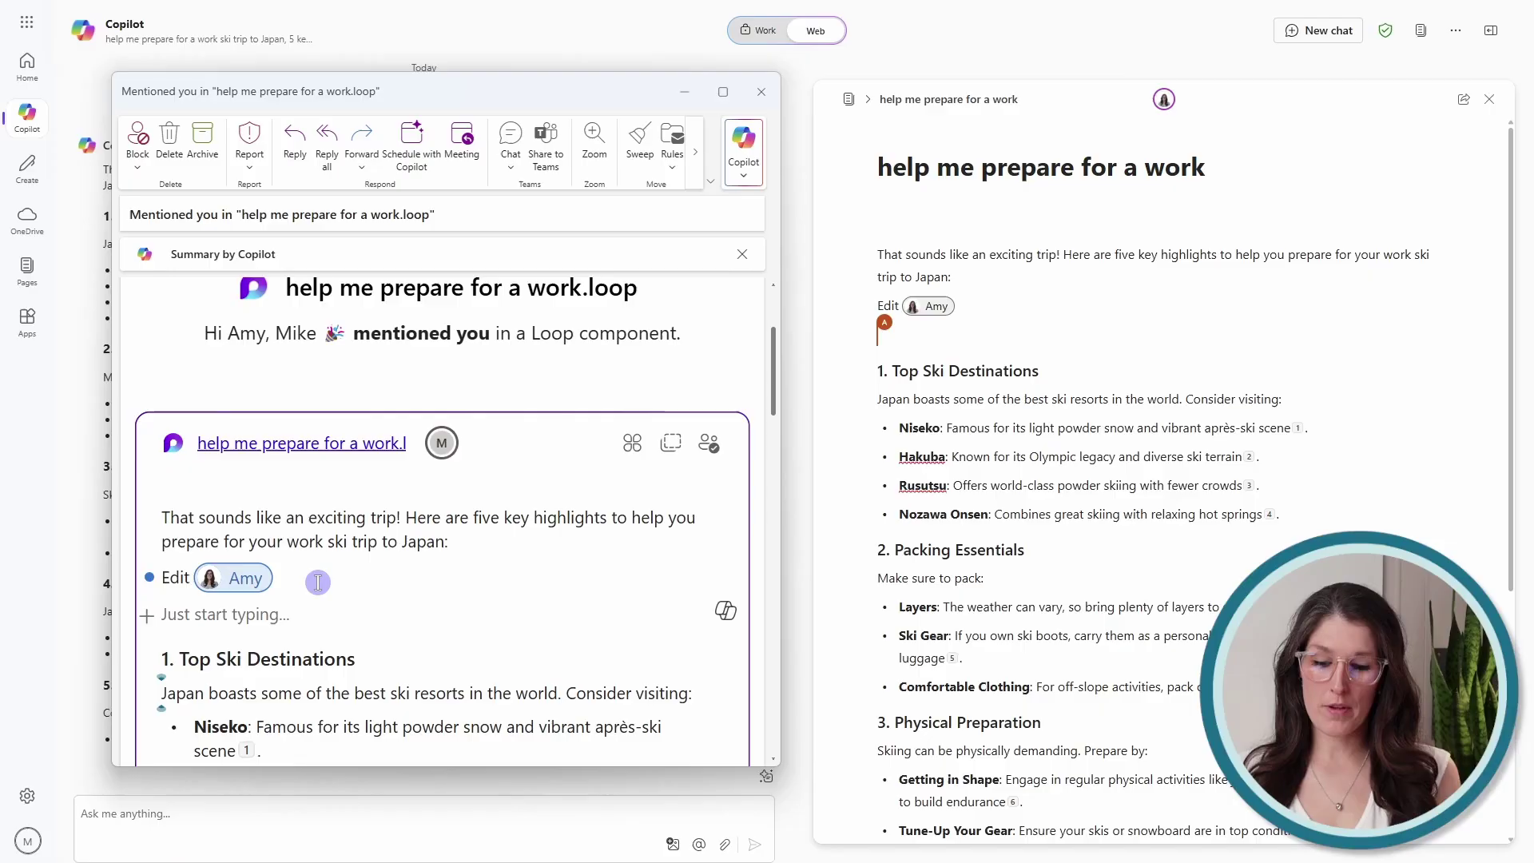
pyautogui.write('Collaborate')
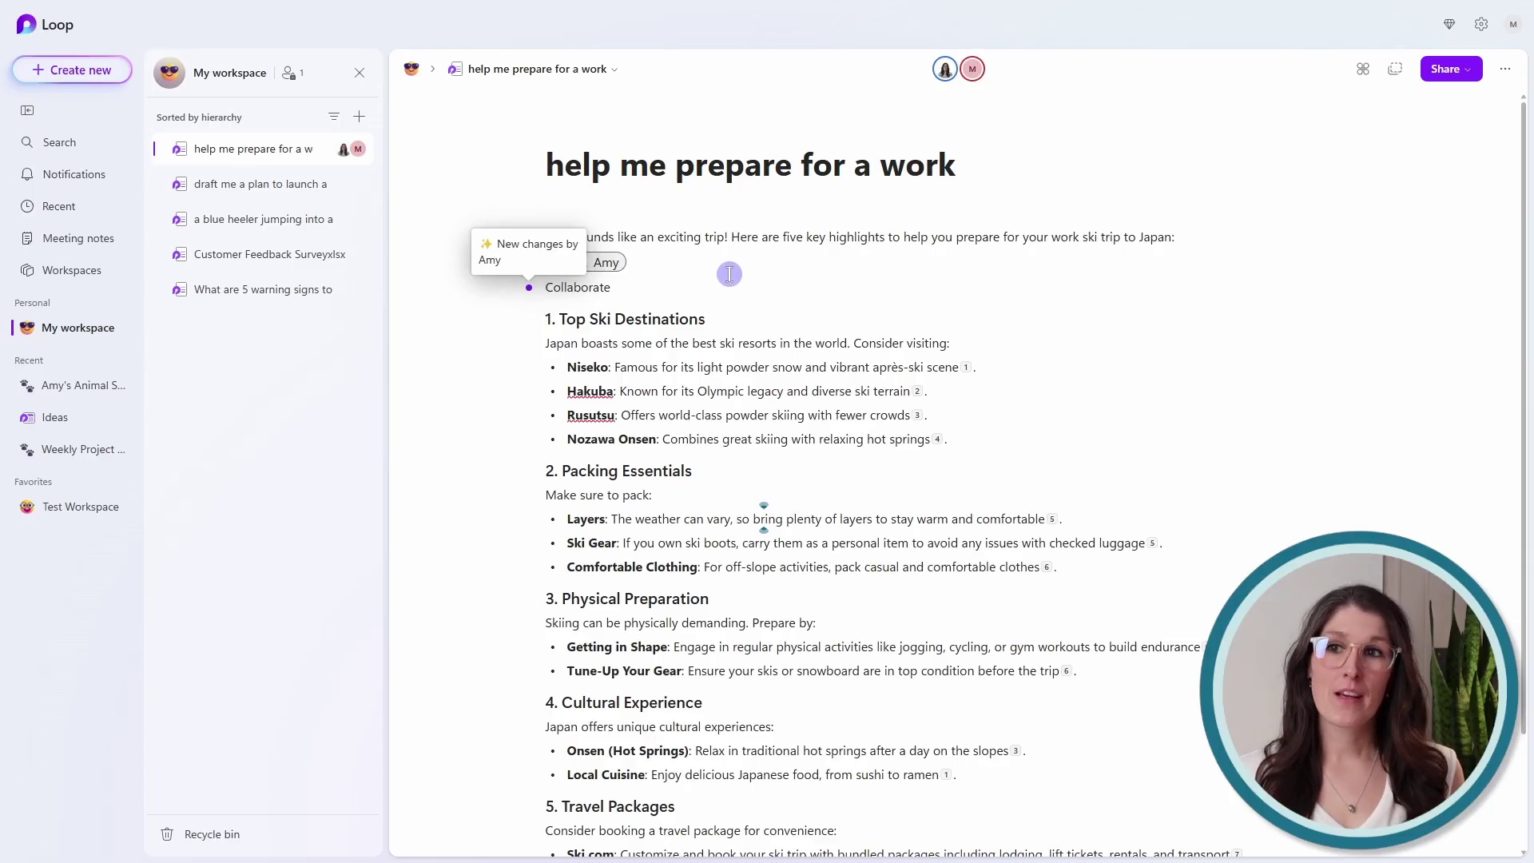
# Add a new blank Untitled page to My workspace from the workspace's + menu
pyautogui.click(363, 114)
pyautogui.click(405, 181)
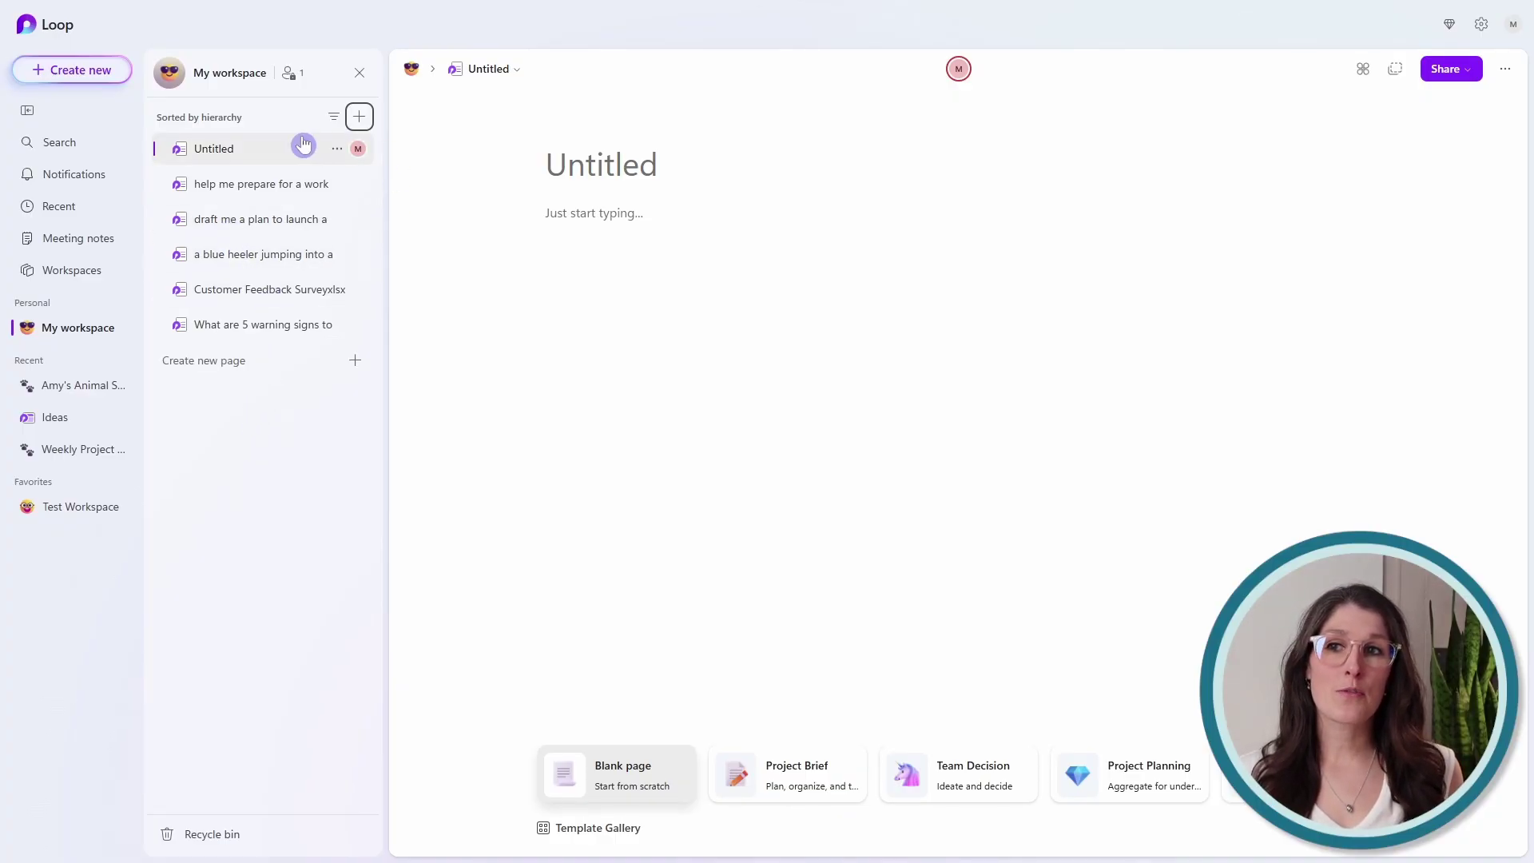
# Open the Create new menu at the top left of Loop
pyautogui.moveTo(416, 146)
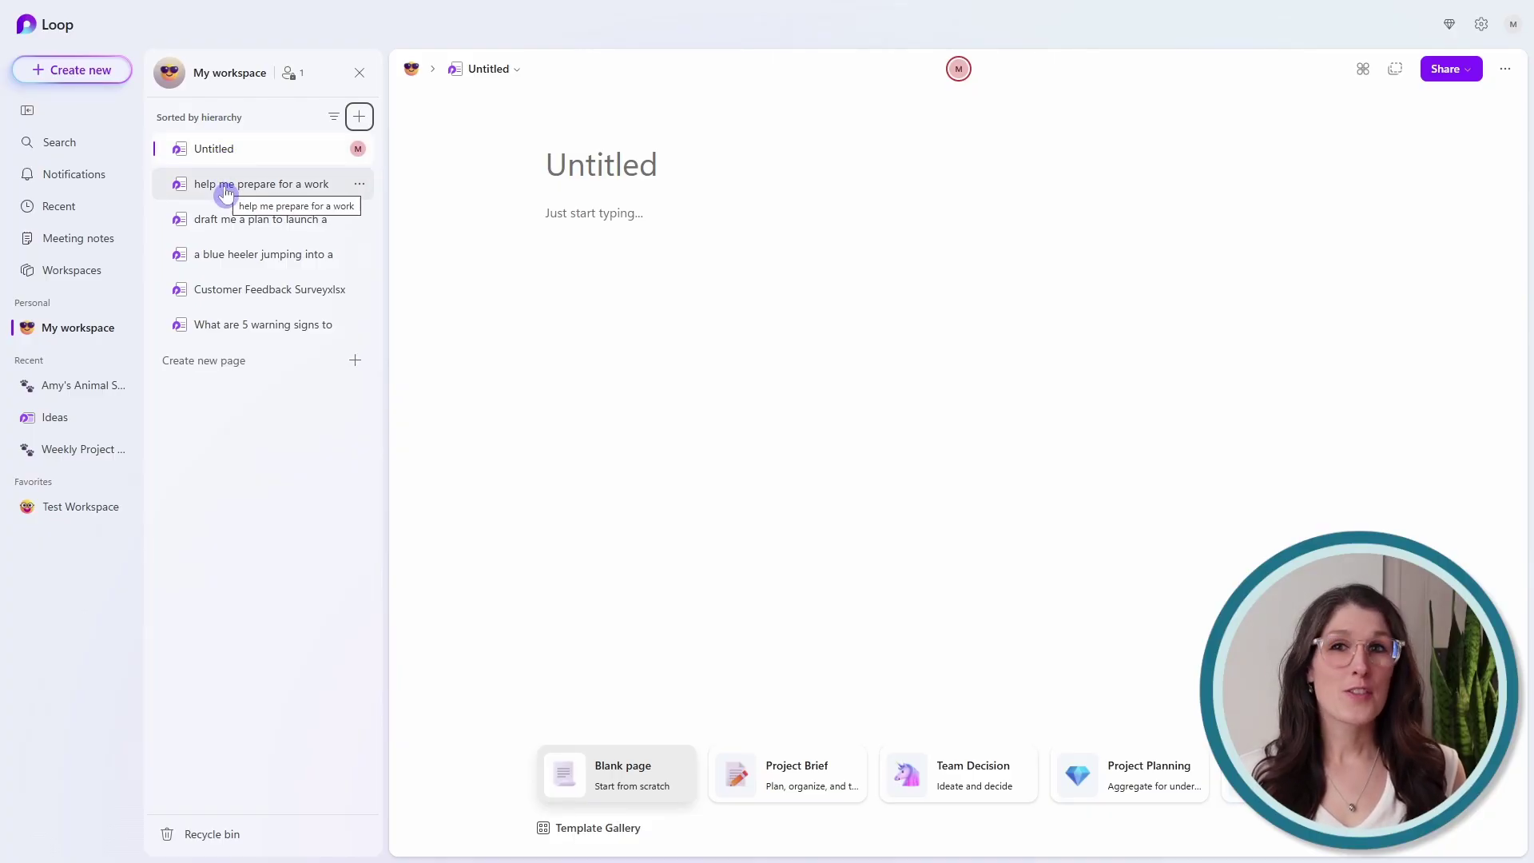
pyautogui.click(107, 74)
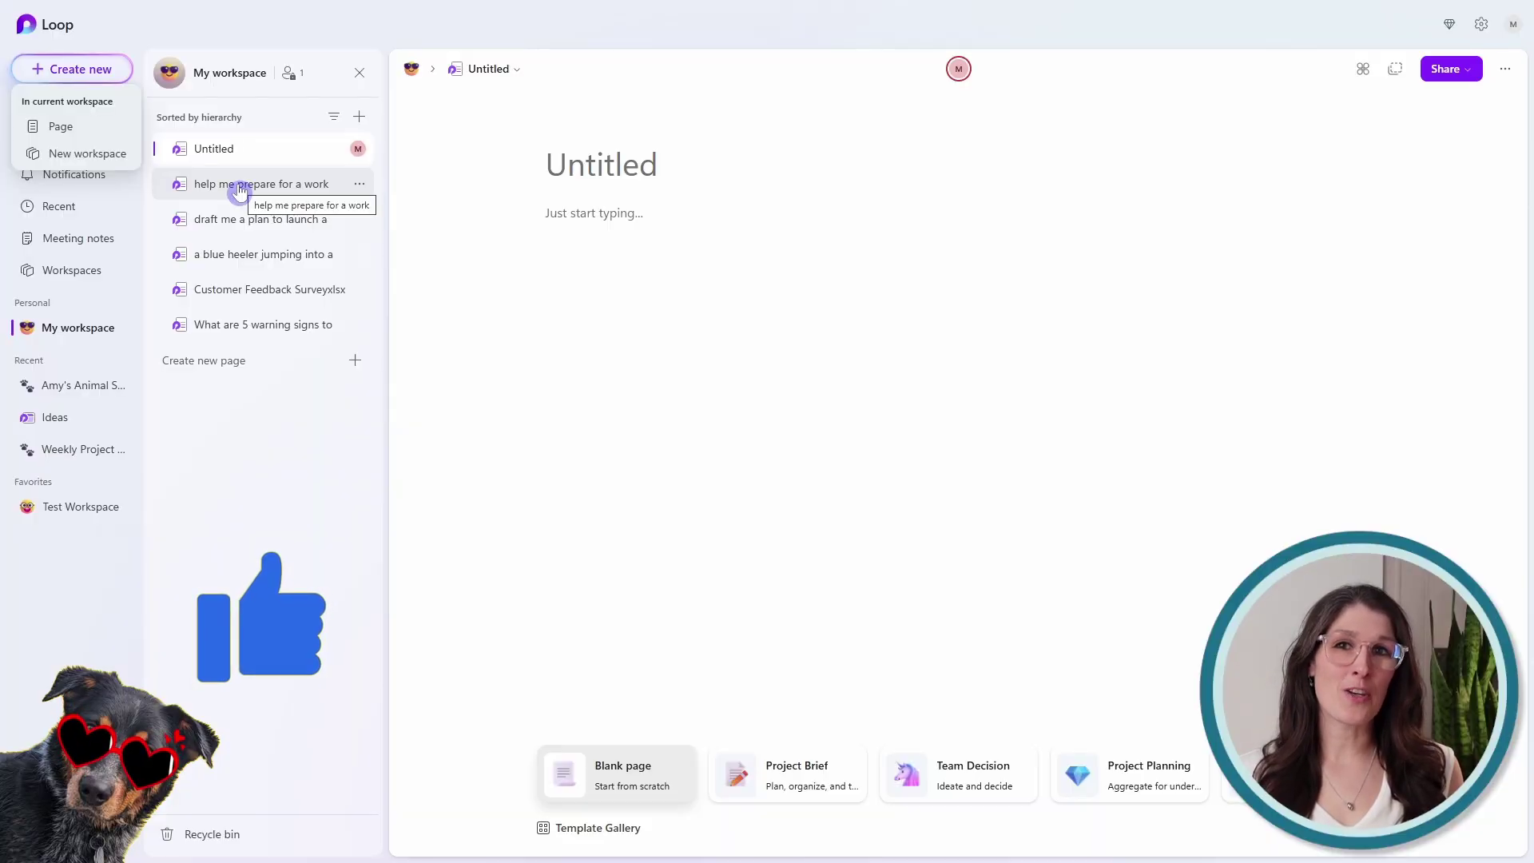
# Create a new workspace named after the user, with a recently used emoji as its icon
pyautogui.click(104, 160)
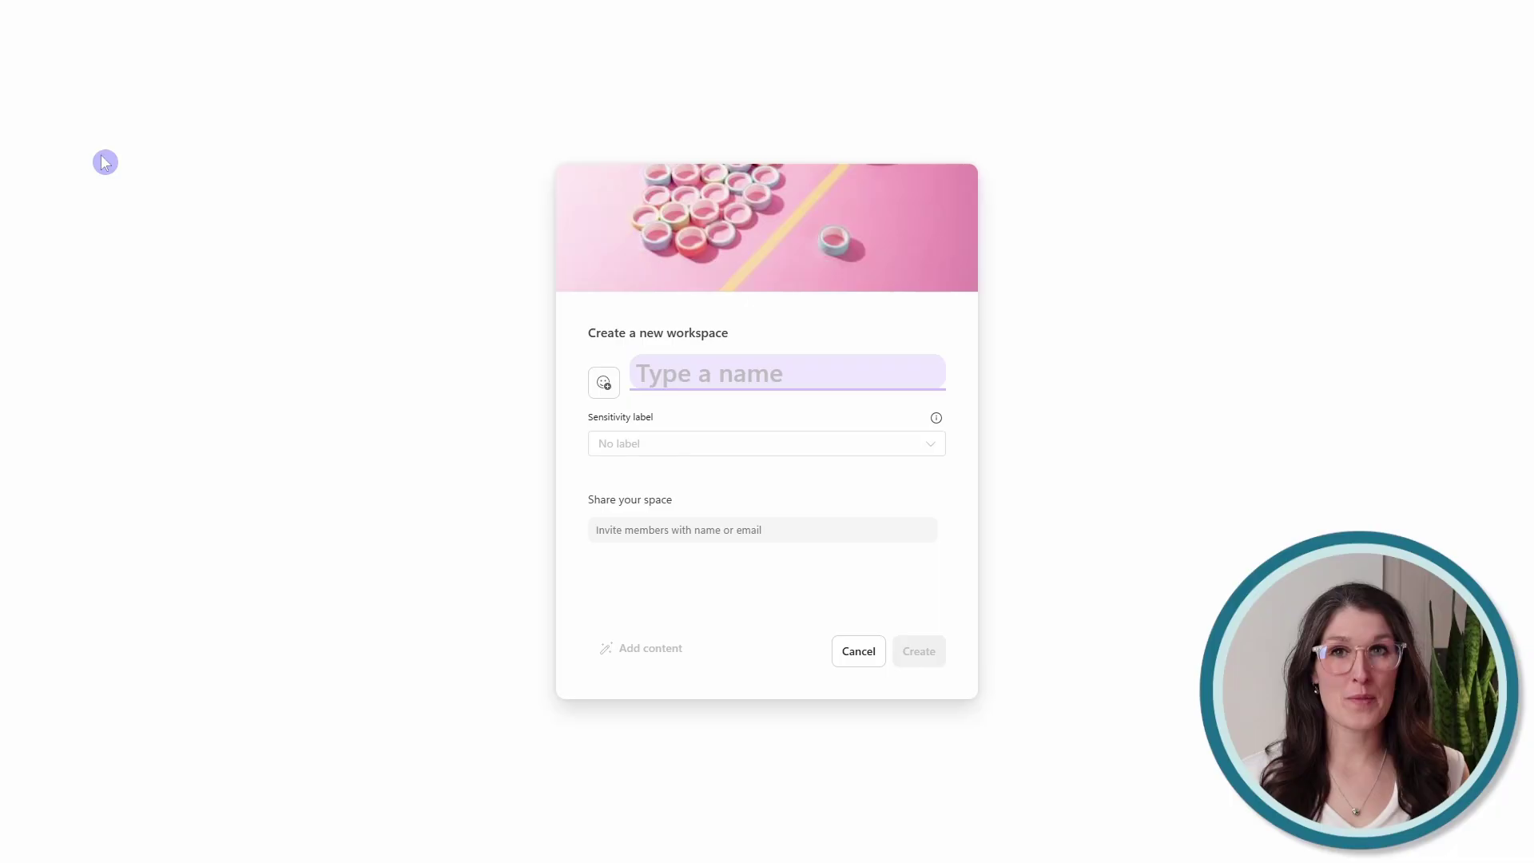
pyautogui.write("Amy's Workspace")
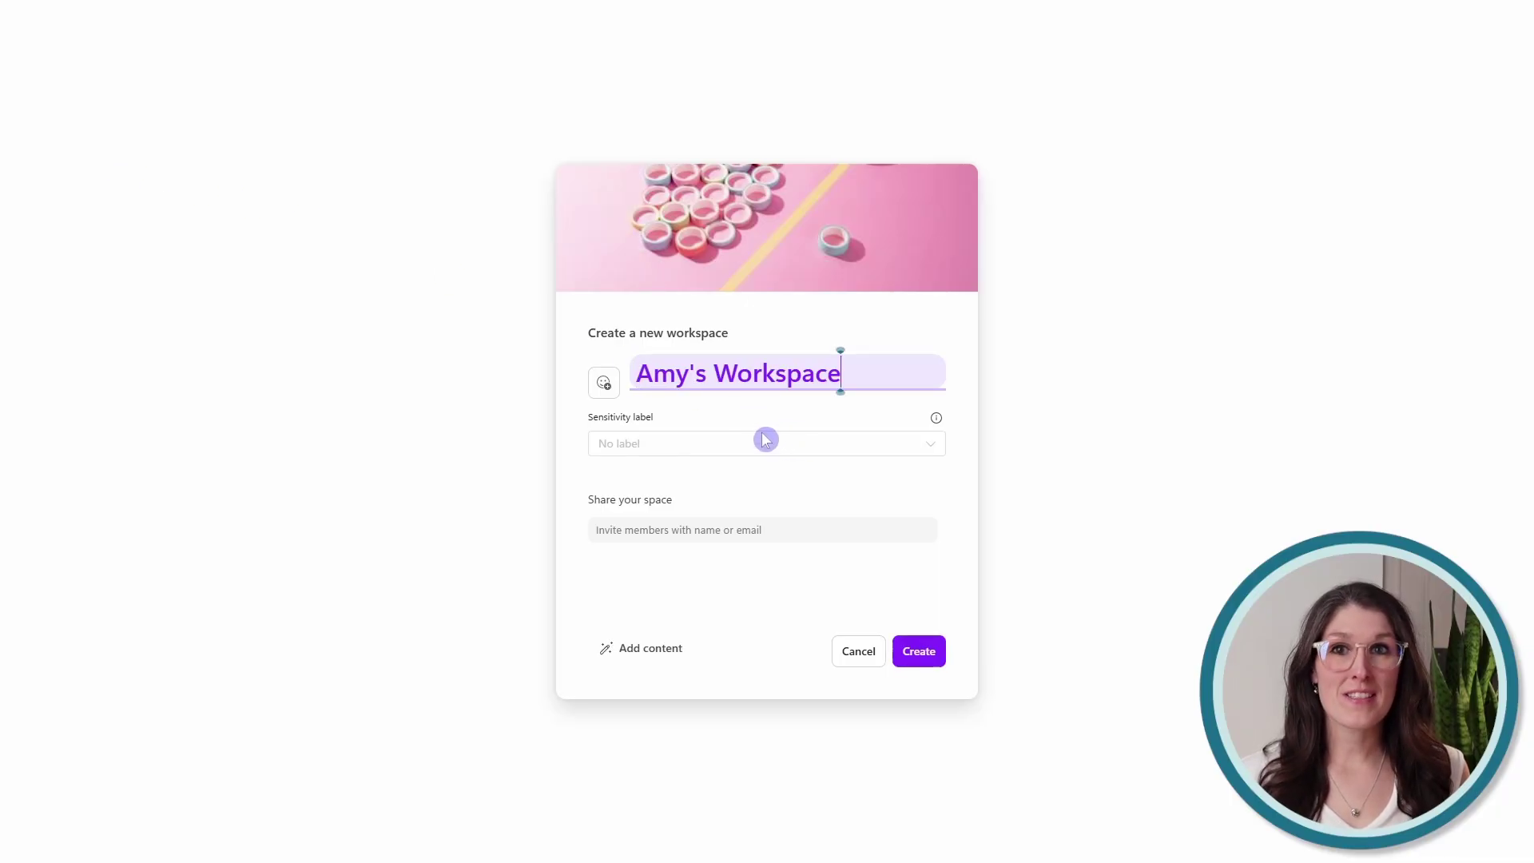
pyautogui.click(609, 386)
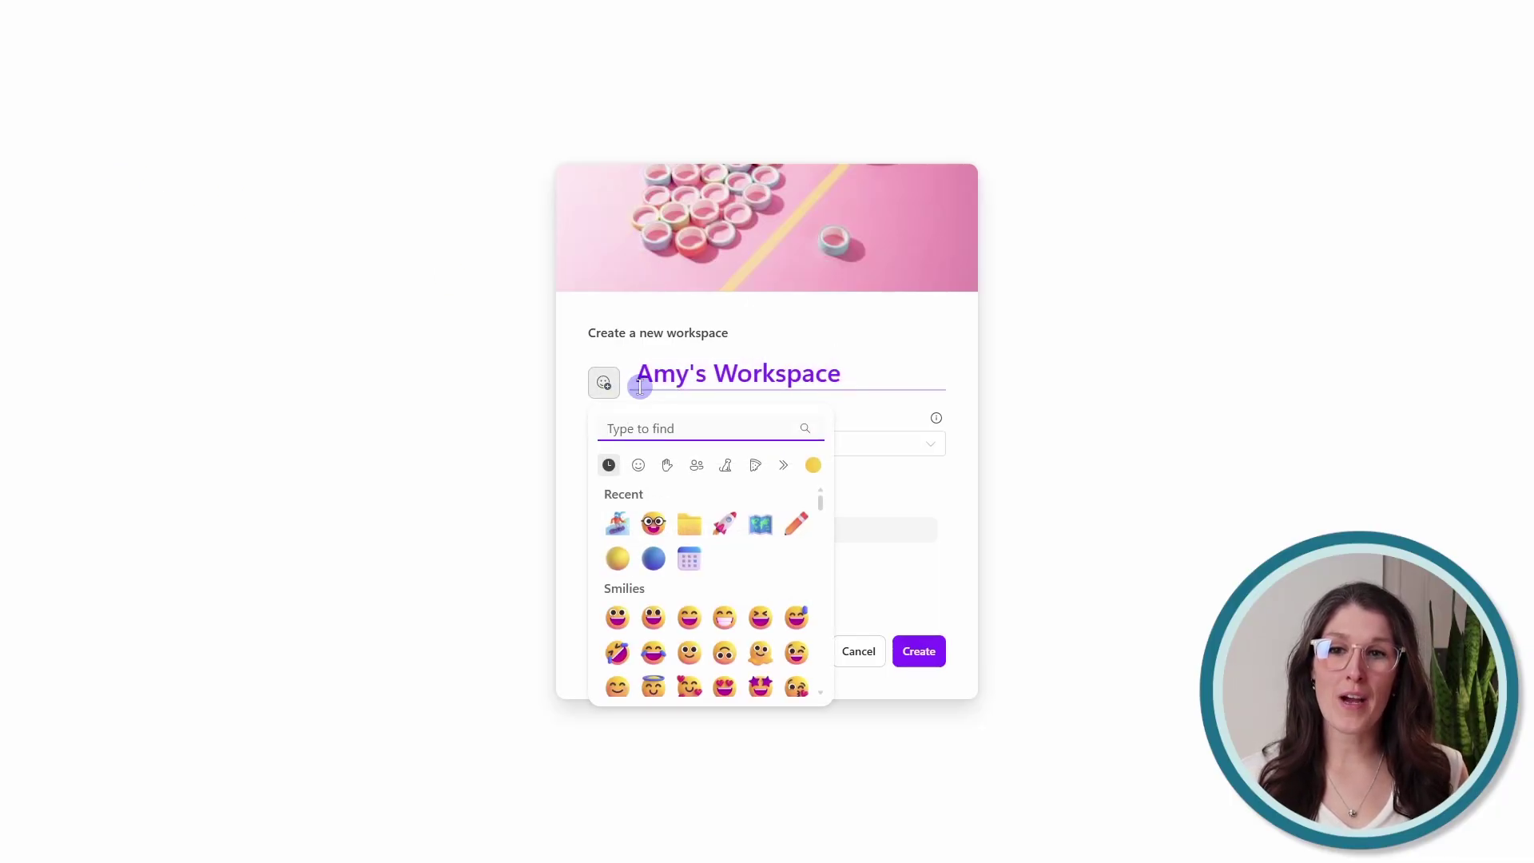
pyautogui.click(654, 521)
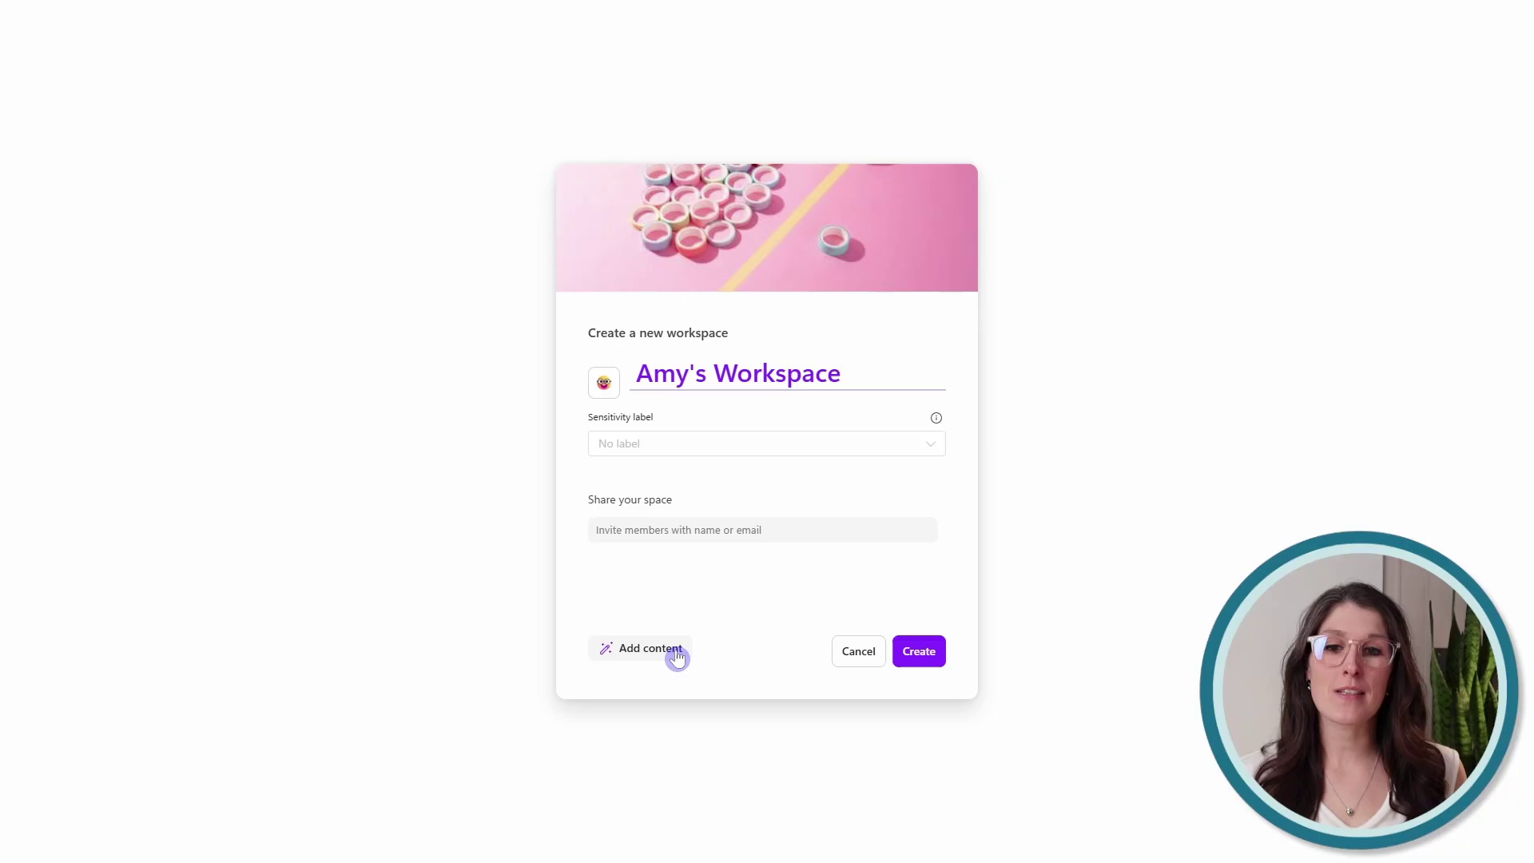
pyautogui.click(920, 652)
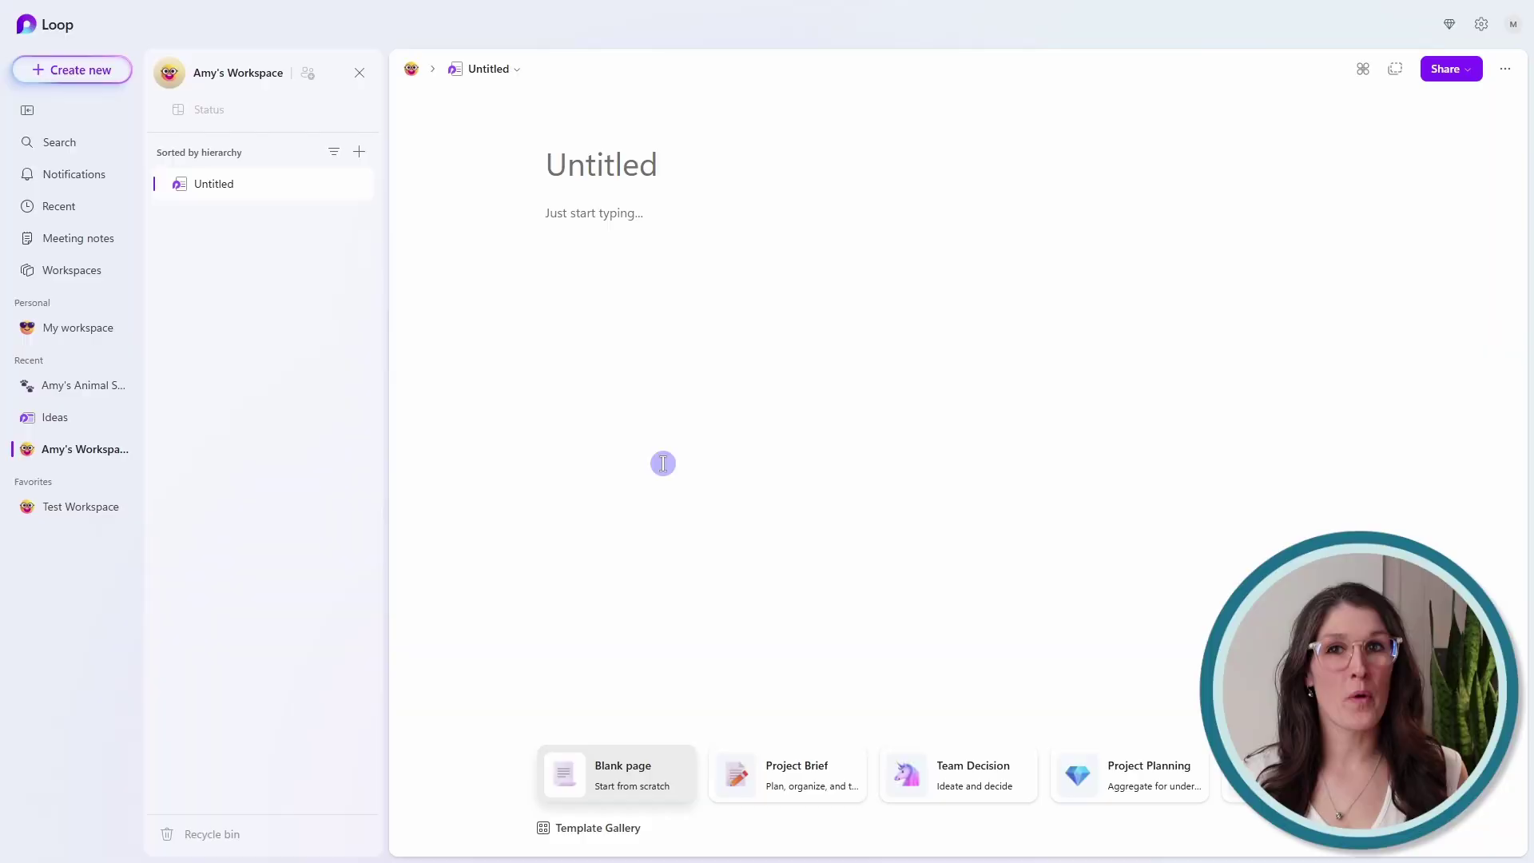
# Go back to the Loop home page and mark the new workspace as a favorite
pyautogui.click(56, 27)
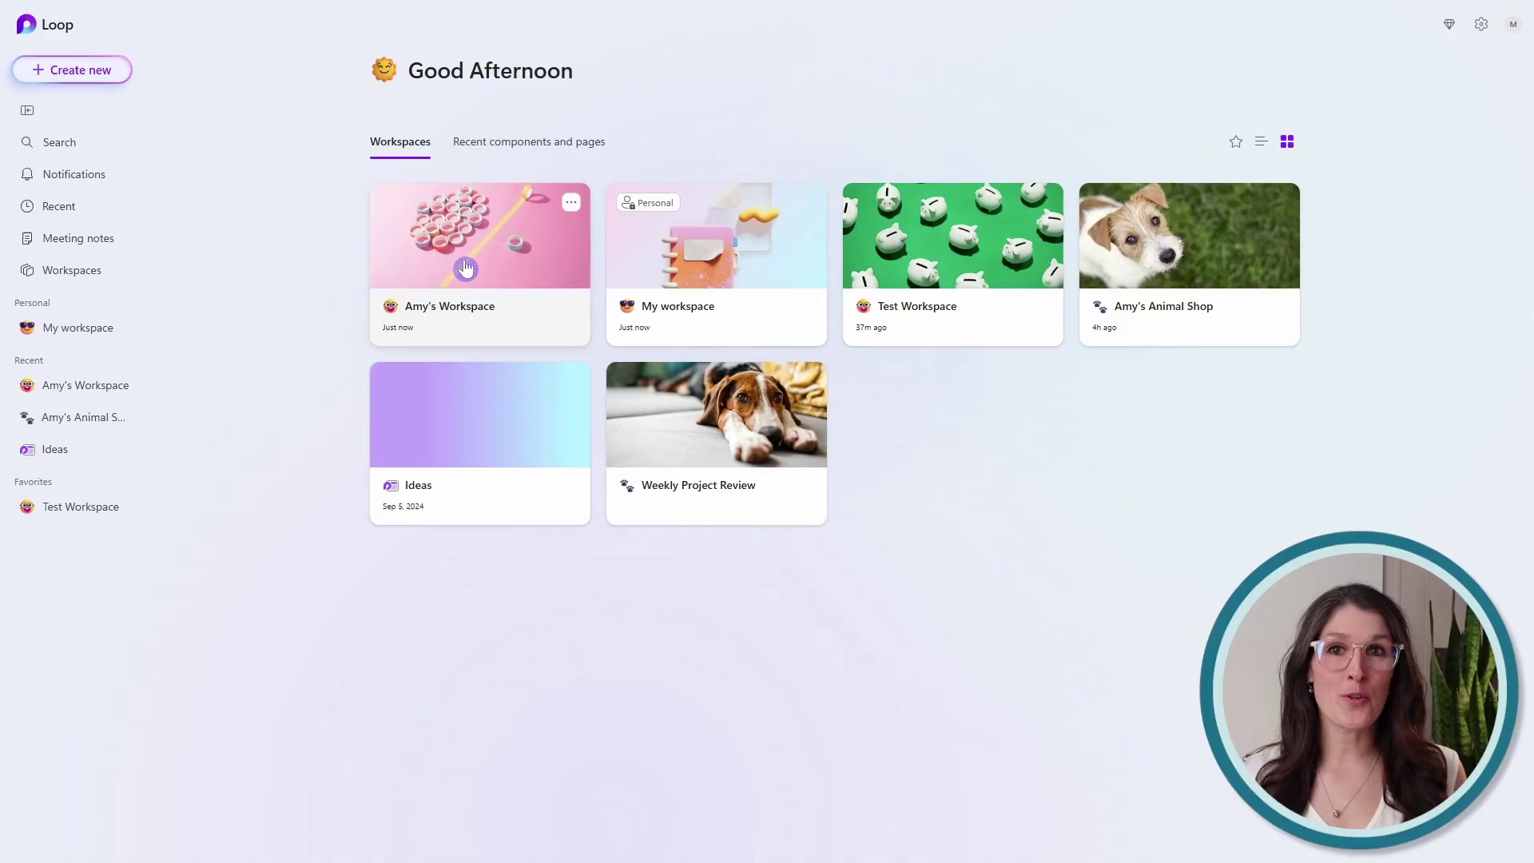
pyautogui.click(571, 203)
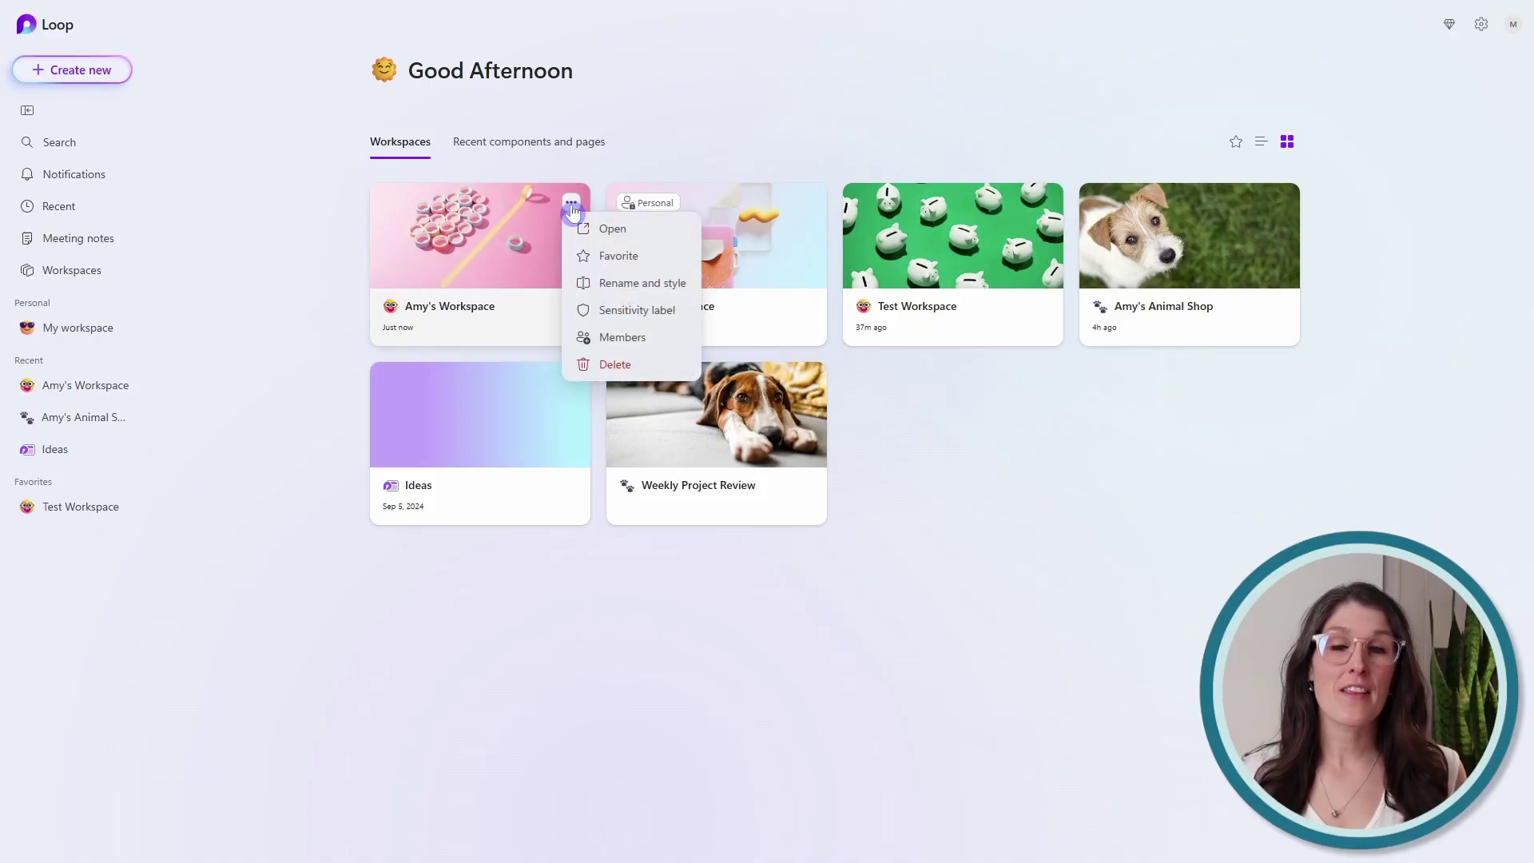
pyautogui.click(652, 256)
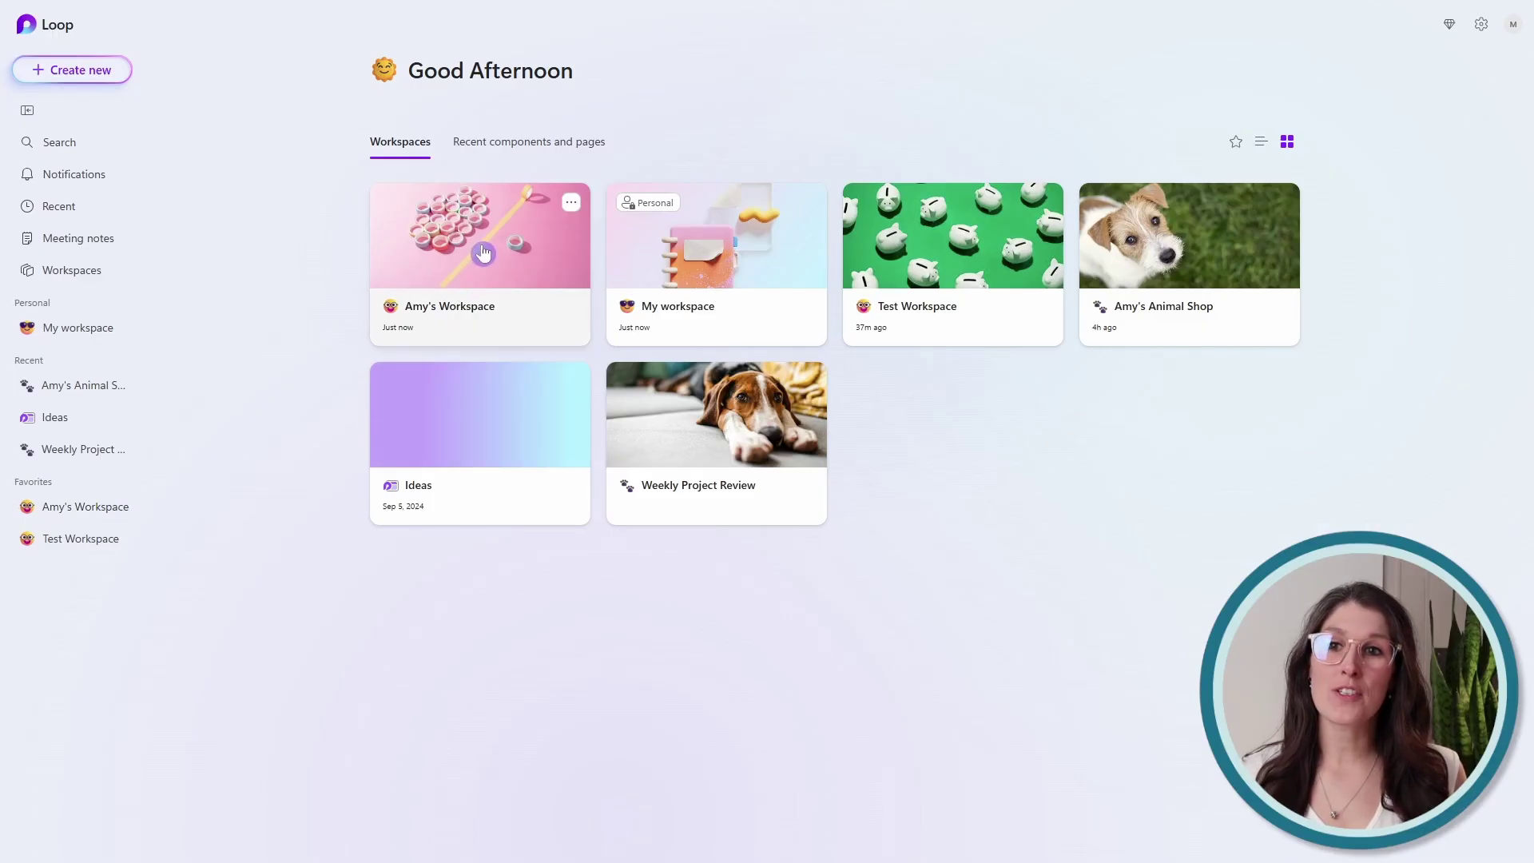
# Replace the new workspace's pink cover with the red wave landscape image via Rename and style
pyautogui.click(571, 203)
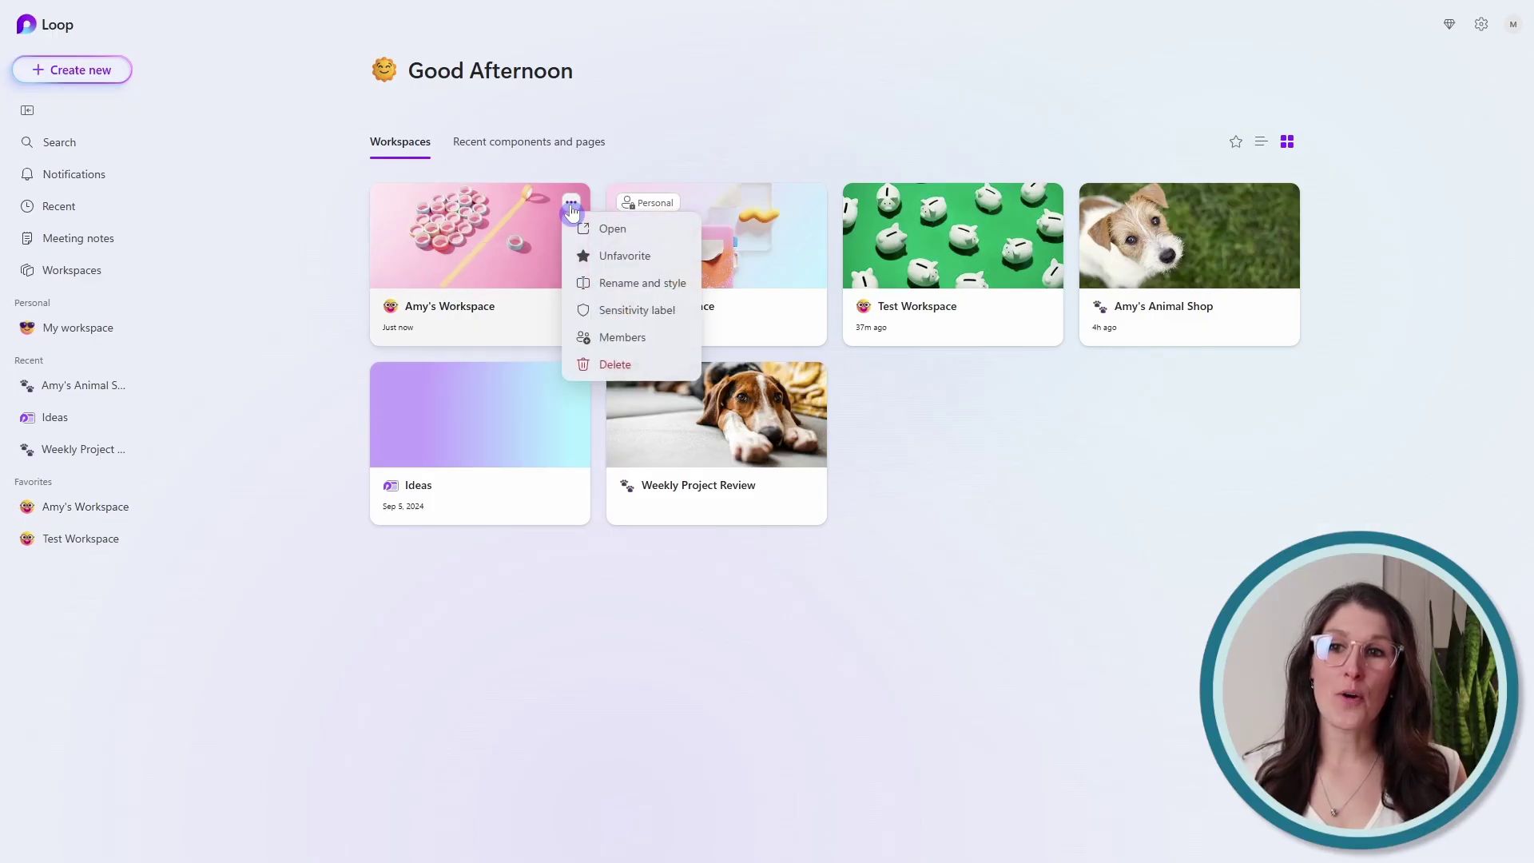
pyautogui.click(674, 286)
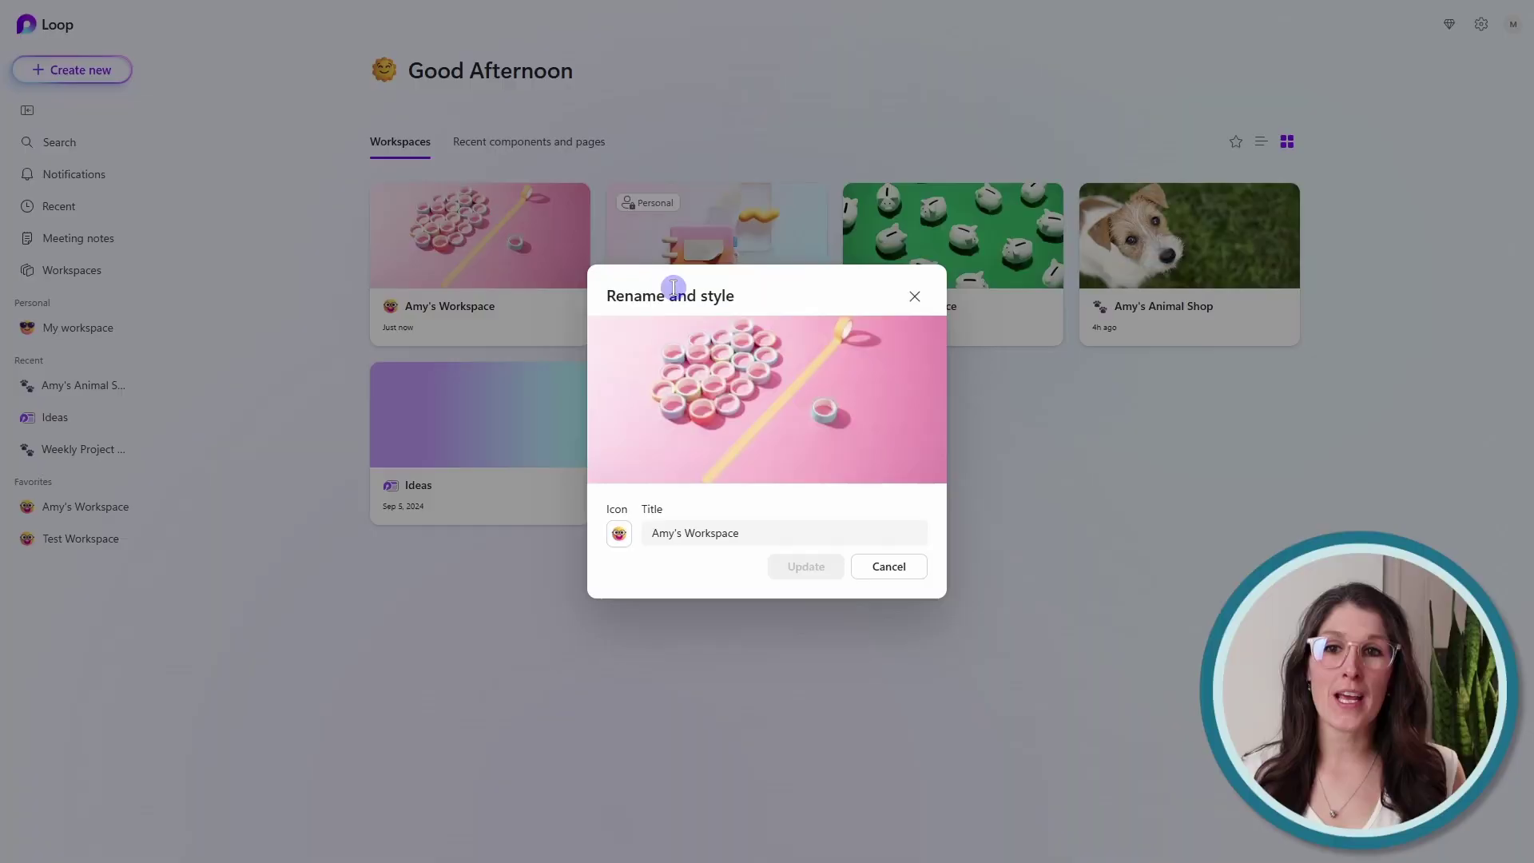
pyautogui.click(771, 412)
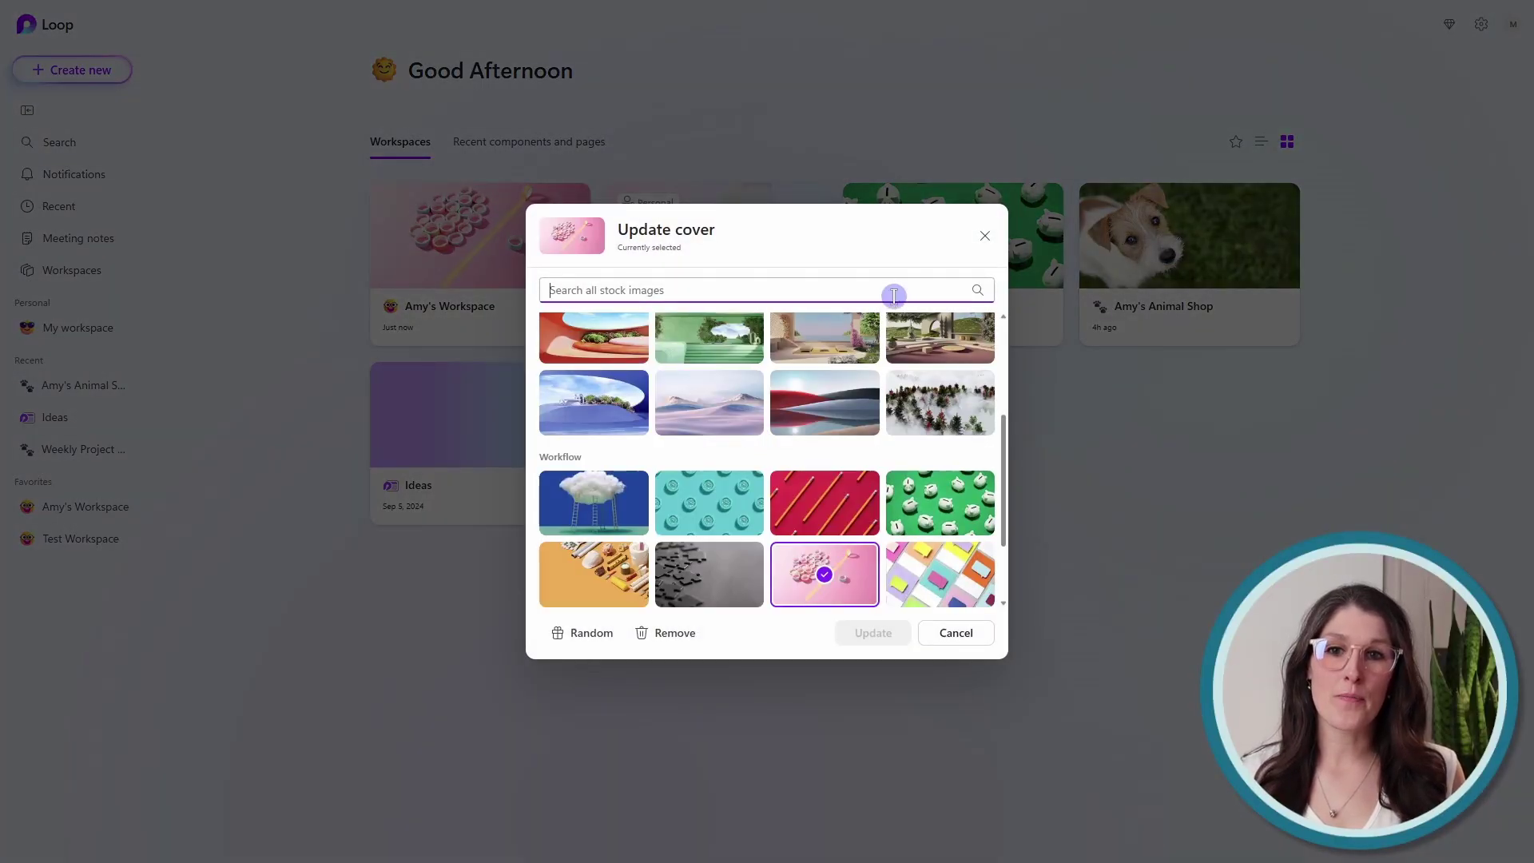
pyautogui.click(843, 414)
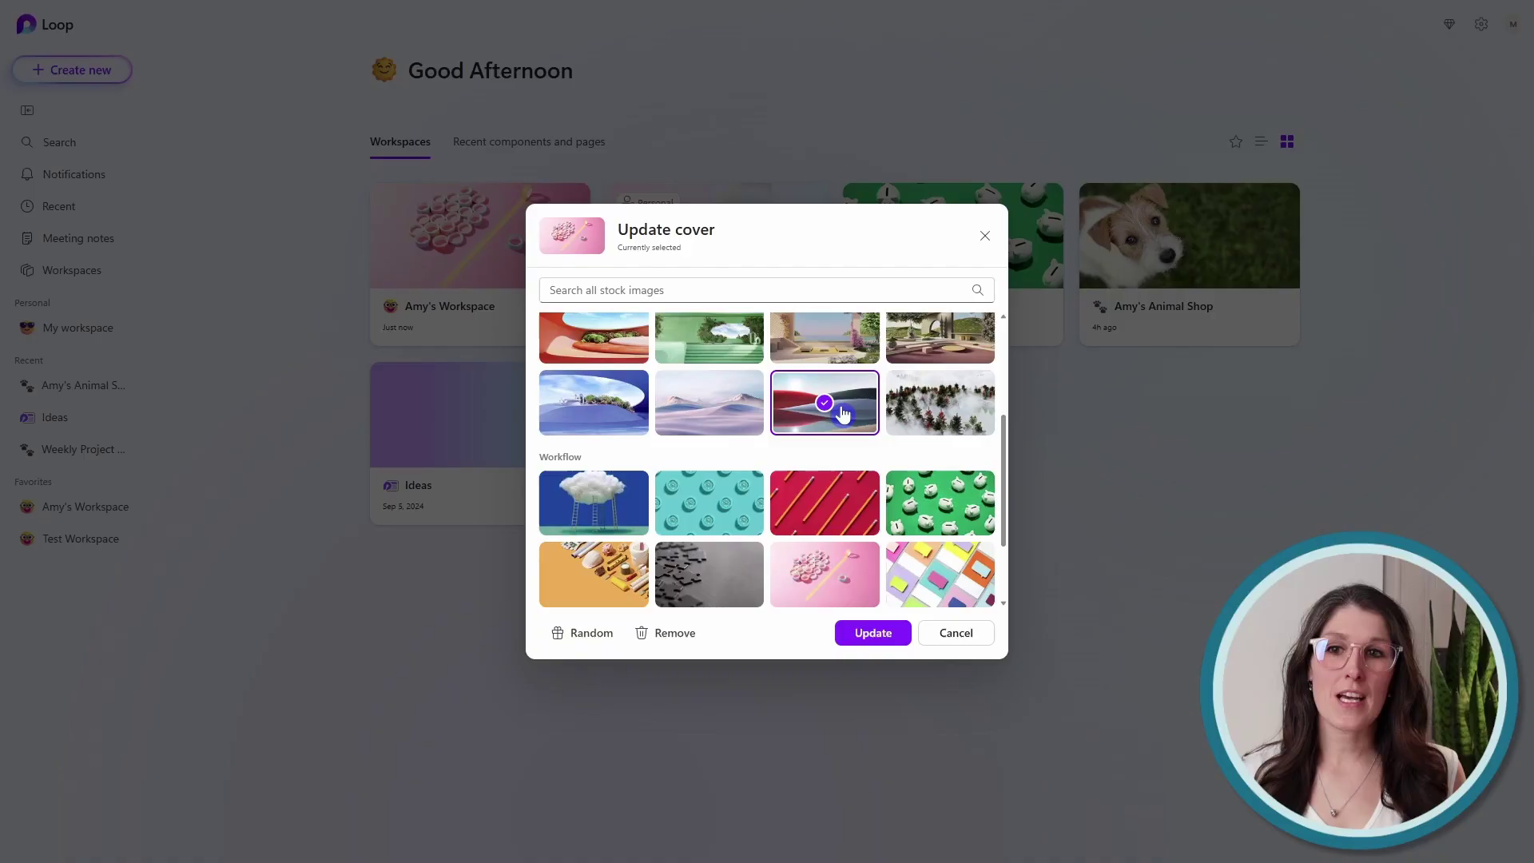
pyautogui.click(875, 633)
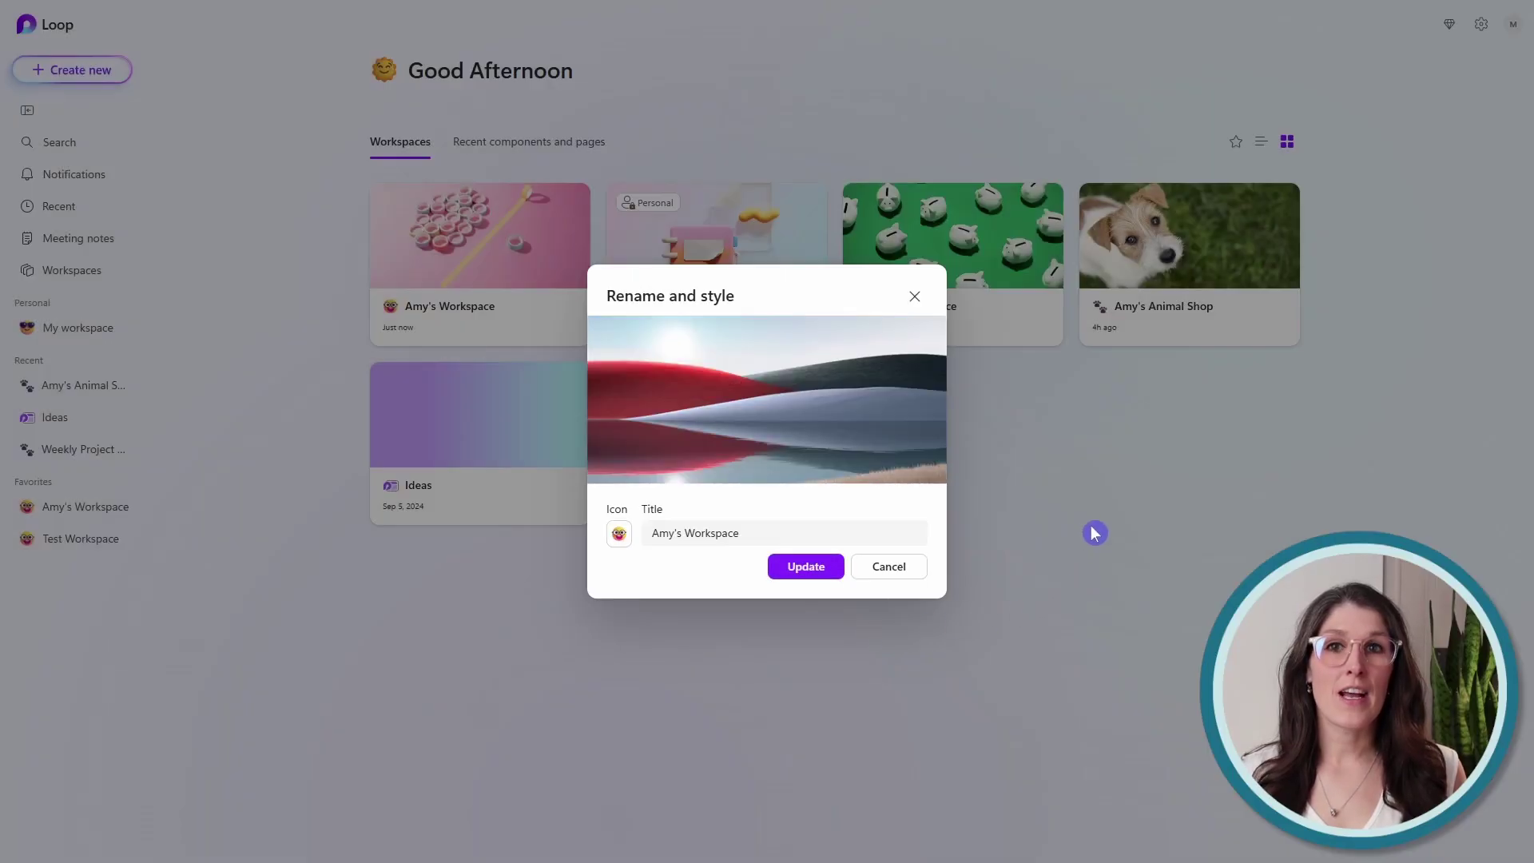
pyautogui.click(814, 569)
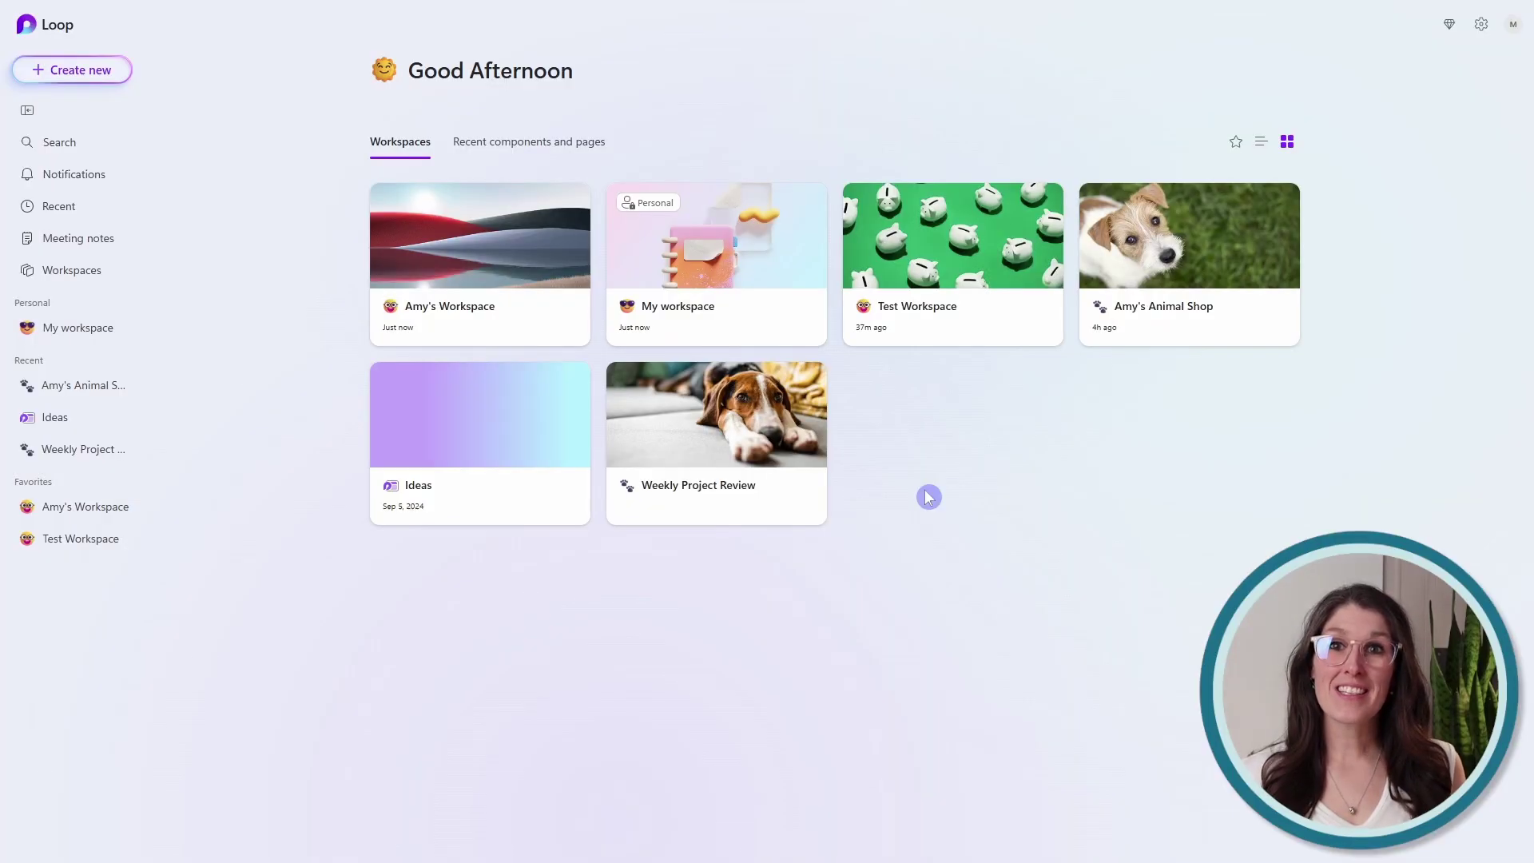
# Open the new workspace's card to show its blank Untitled page
pyautogui.click(516, 268)
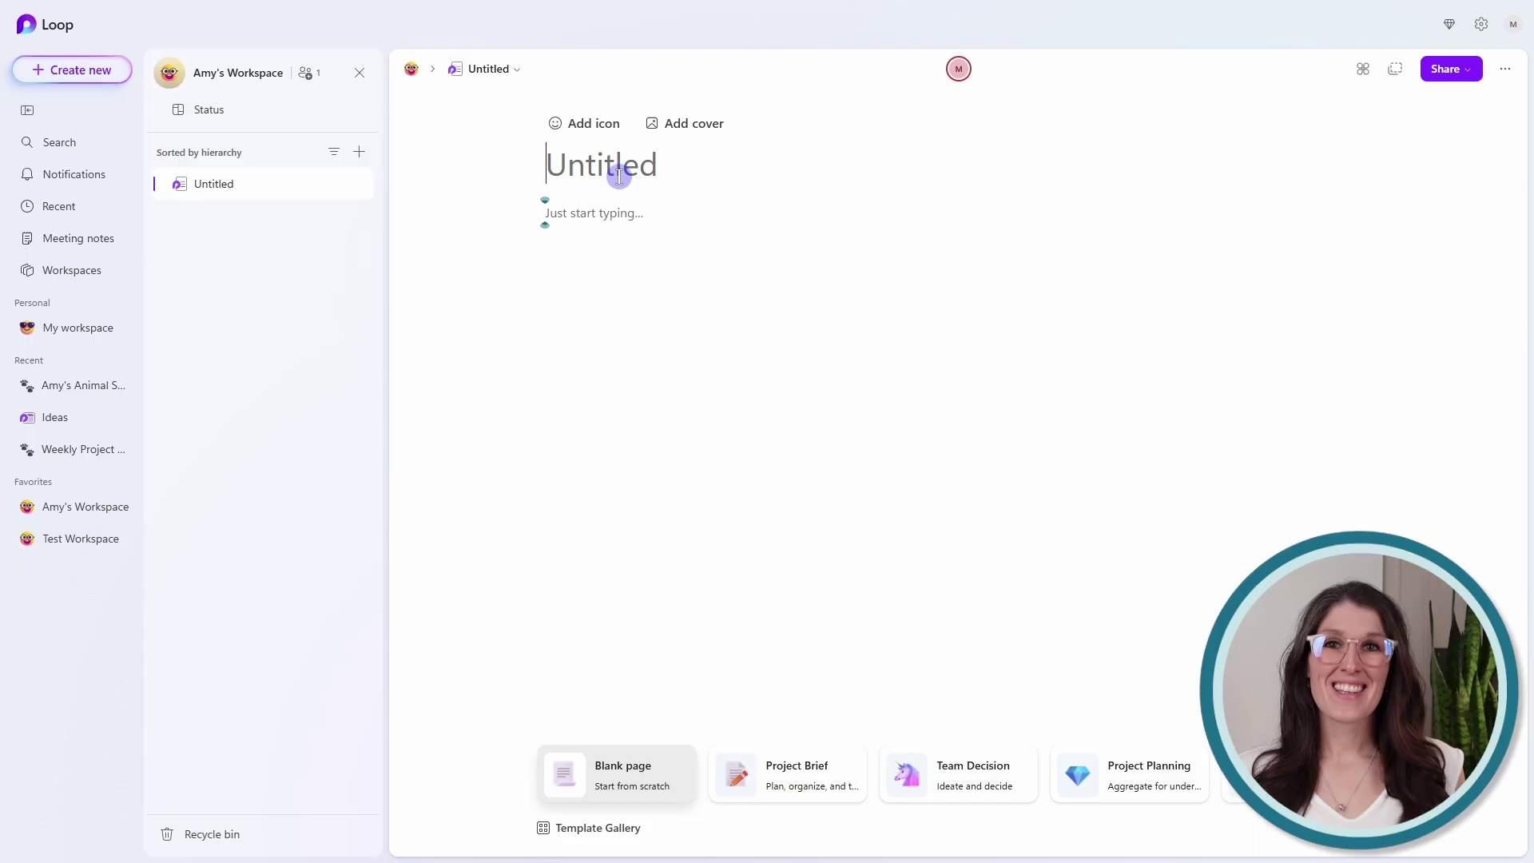
# Title the page 'Projects' and give it a rocket emoji icon
pyautogui.write('Projects')
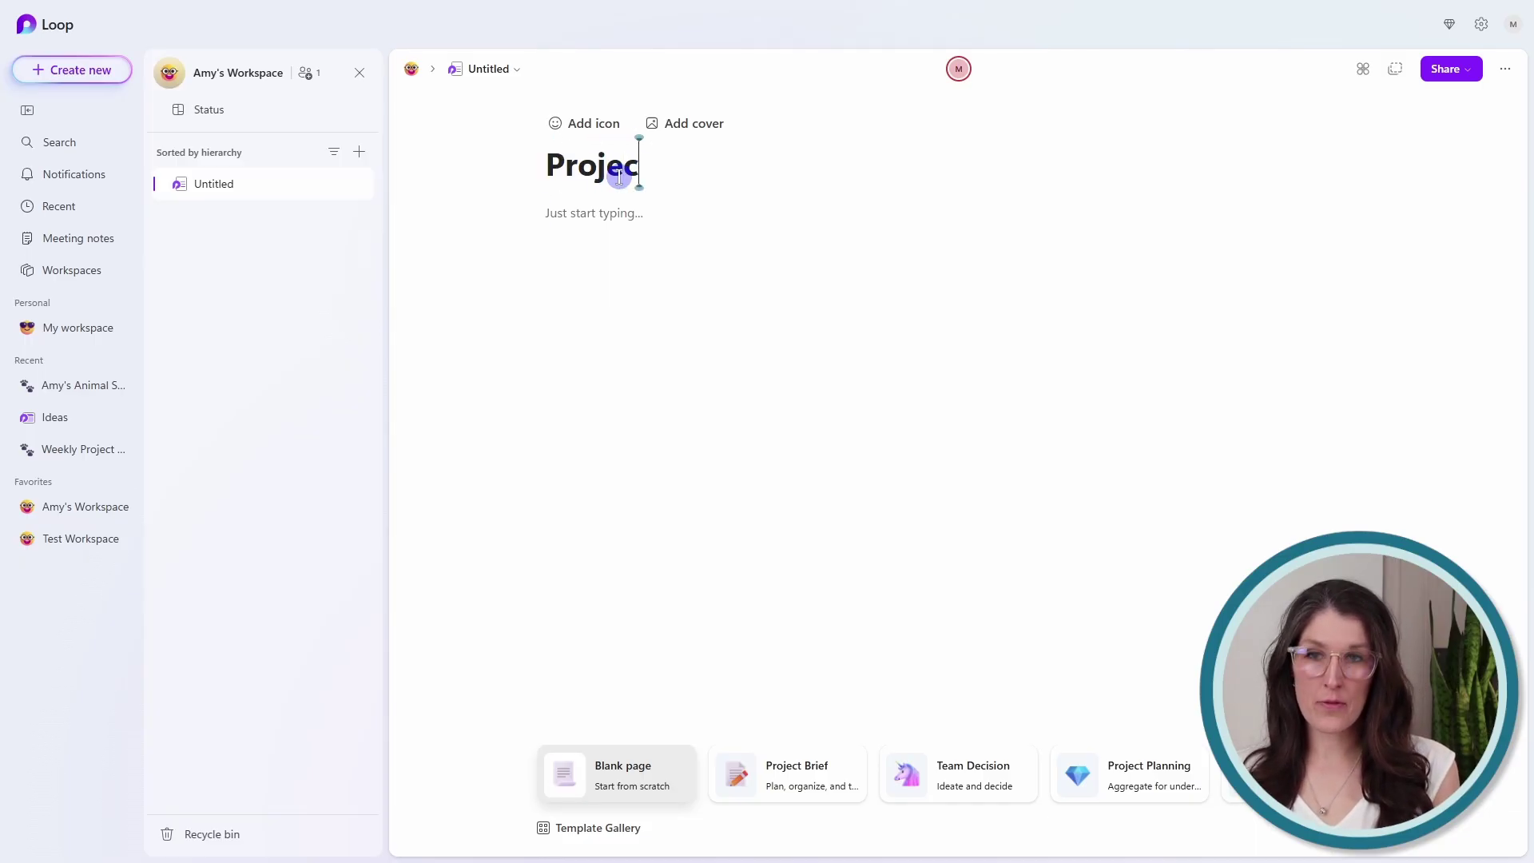
pyautogui.press('Return')
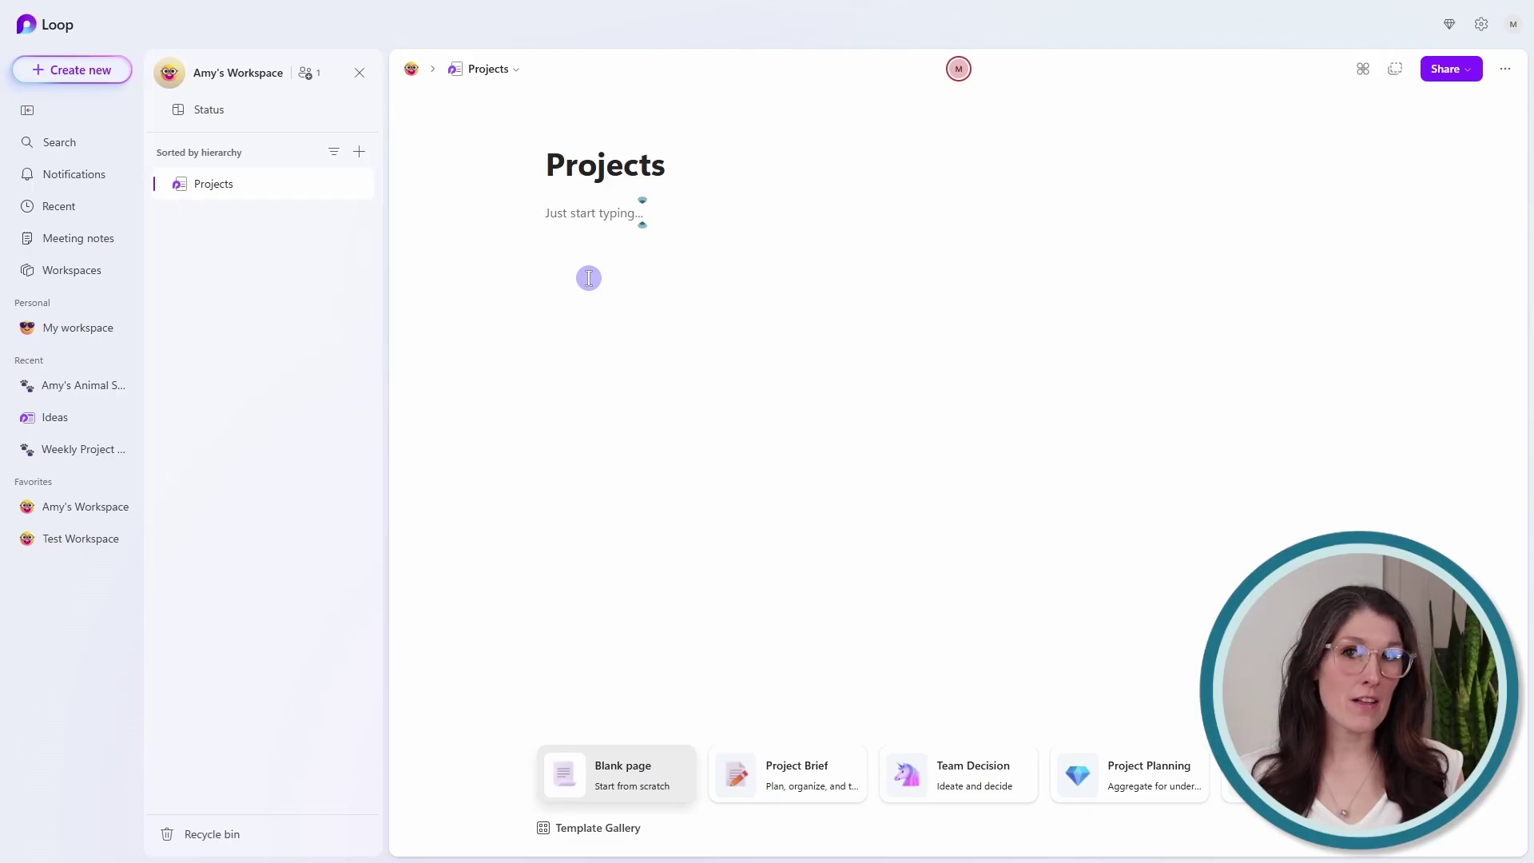
pyautogui.moveTo(598, 132)
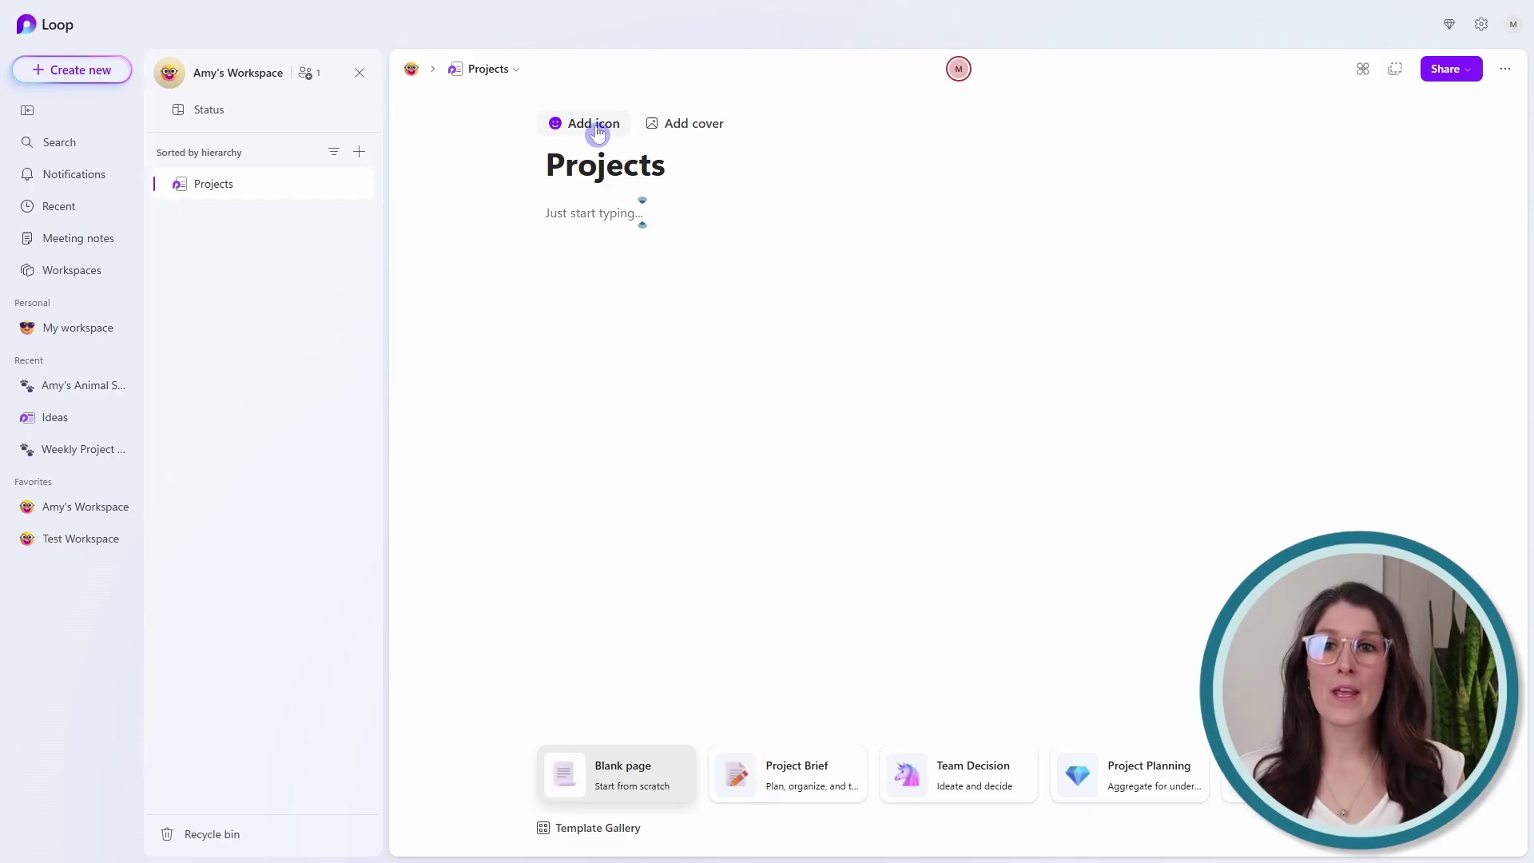
pyautogui.click(598, 128)
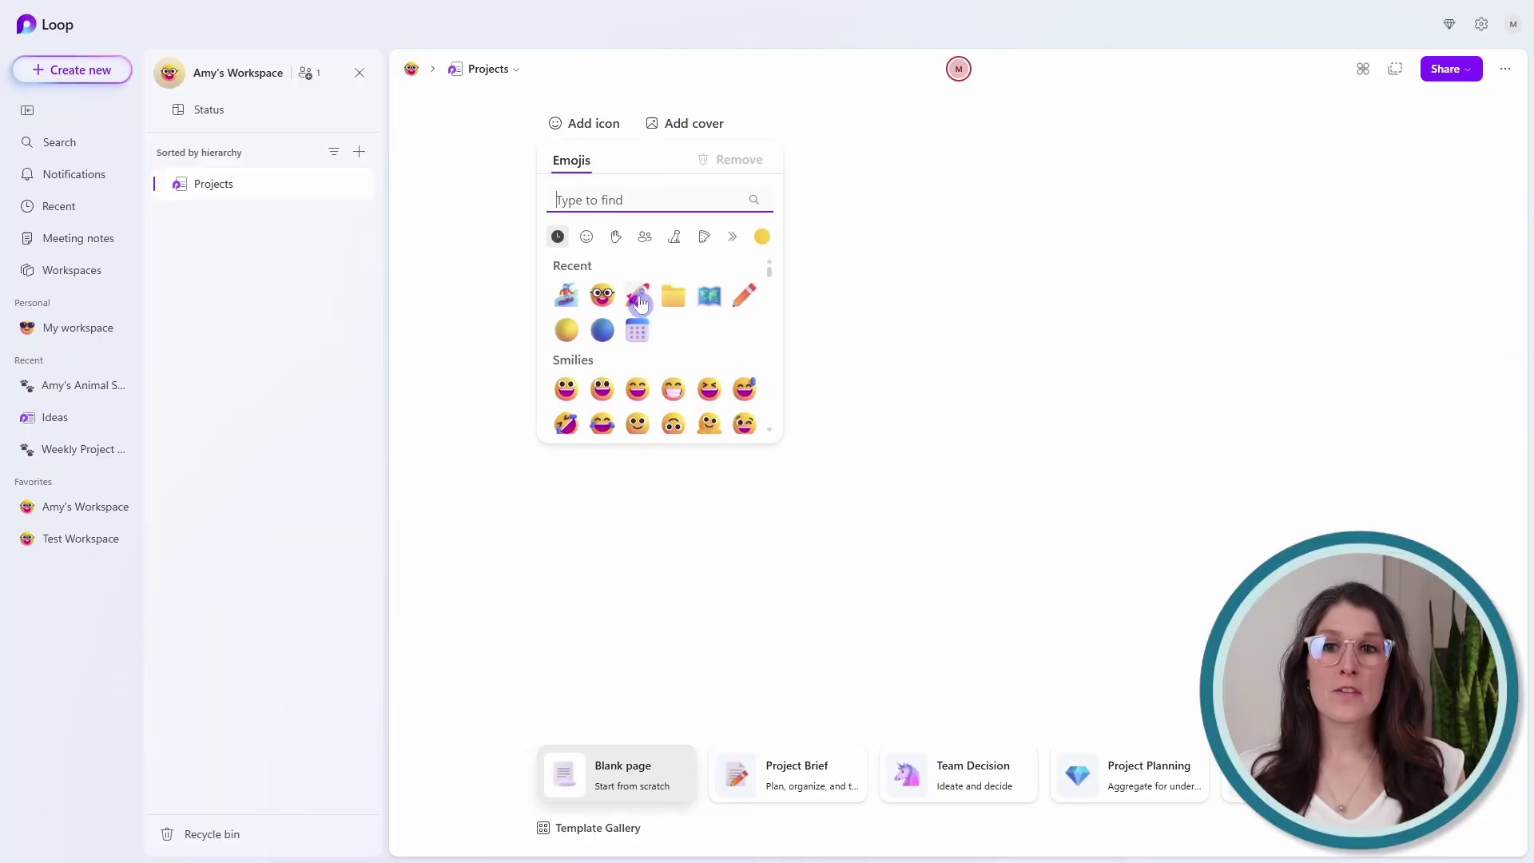
pyautogui.click(639, 300)
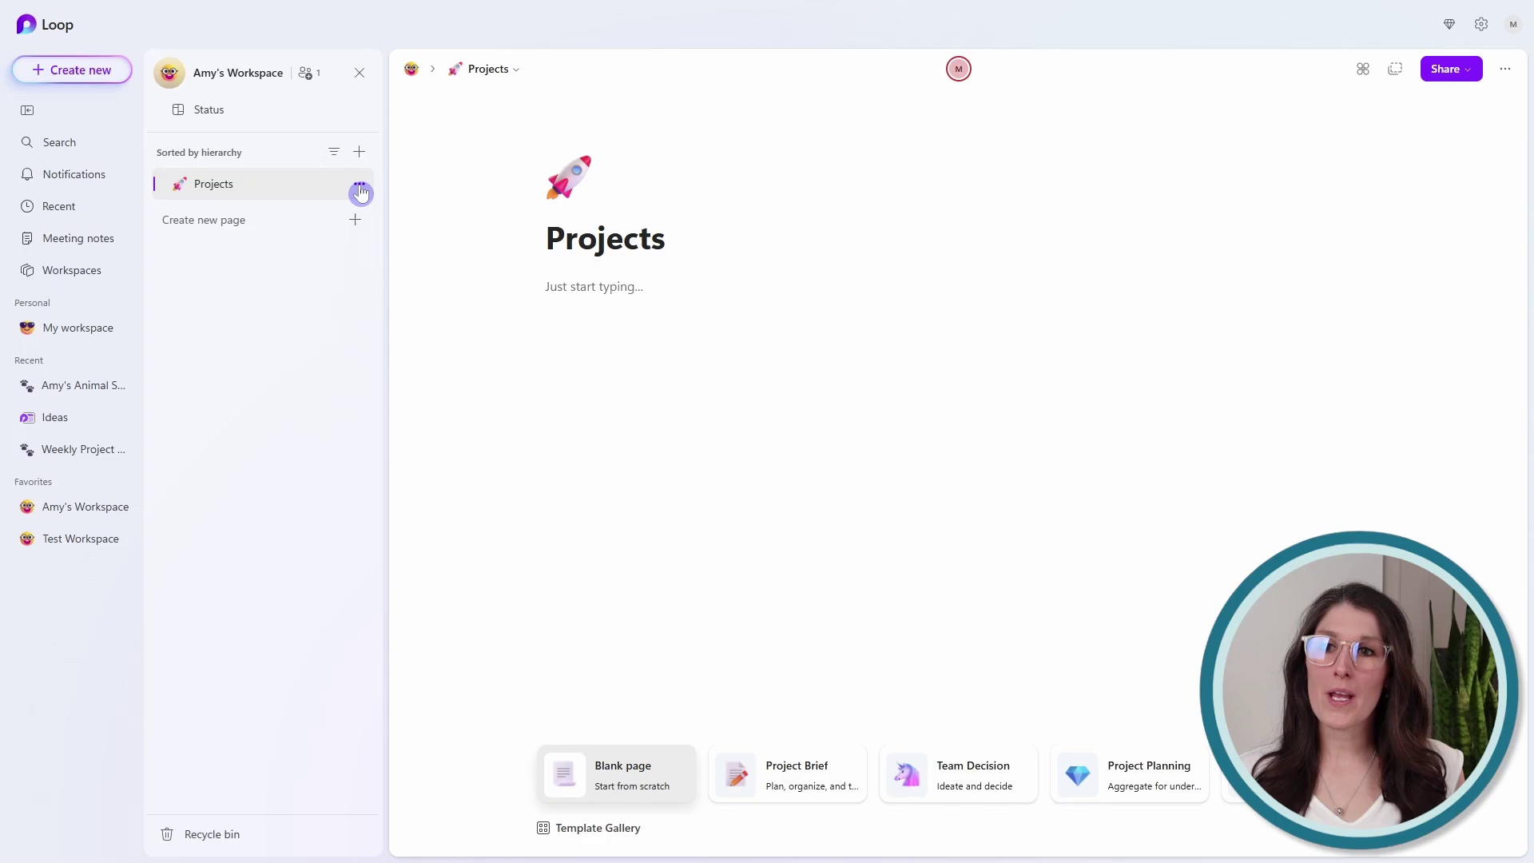
# Add a 'Japan Ski Trip' subpage under Projects with a snowboarder icon
pyautogui.click(360, 190)
pyautogui.click(435, 209)
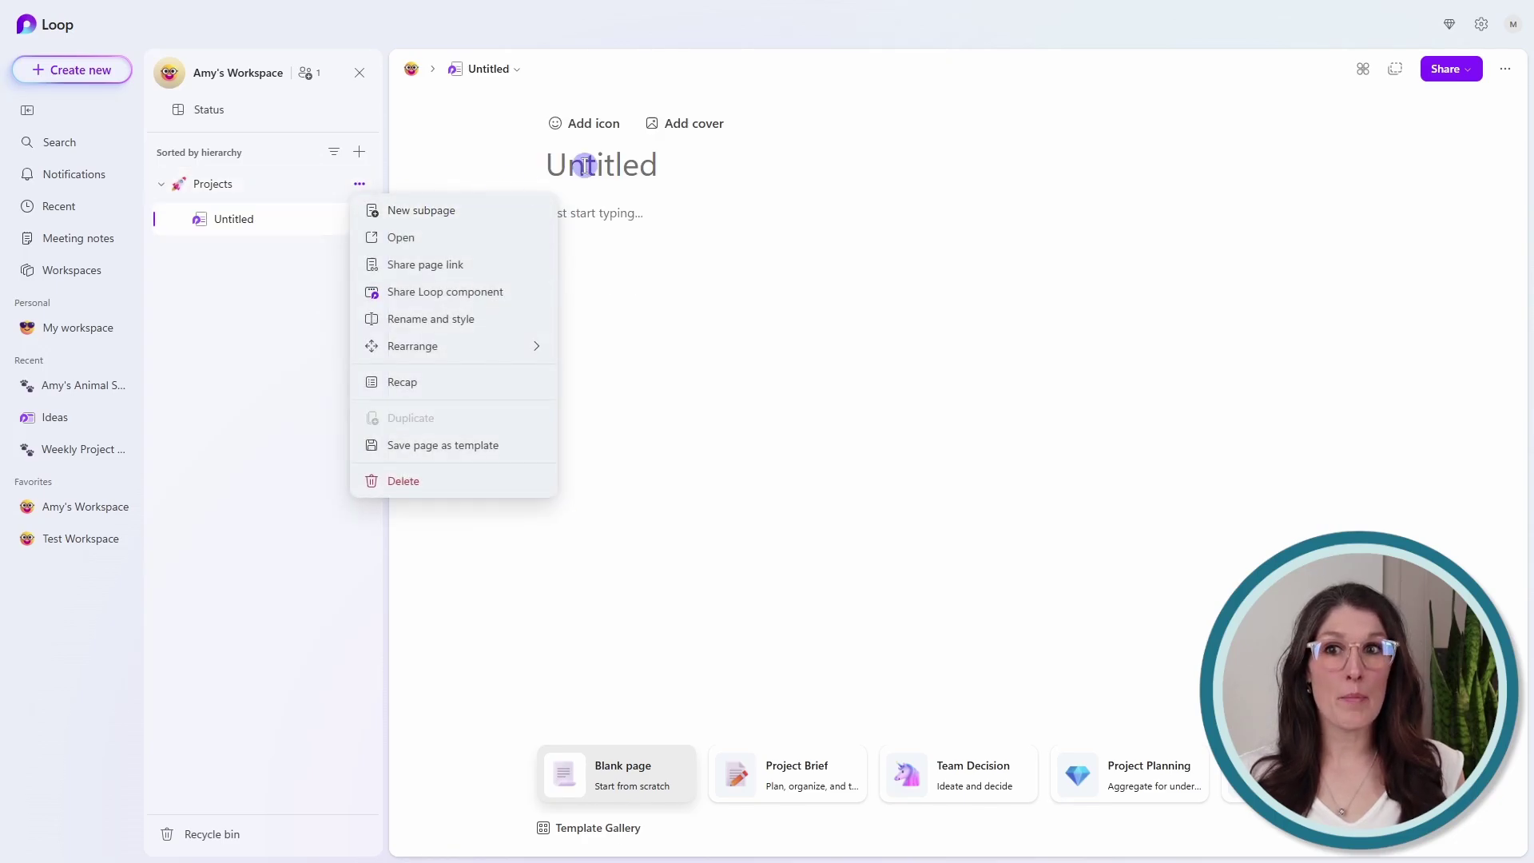
pyautogui.write('Japa')
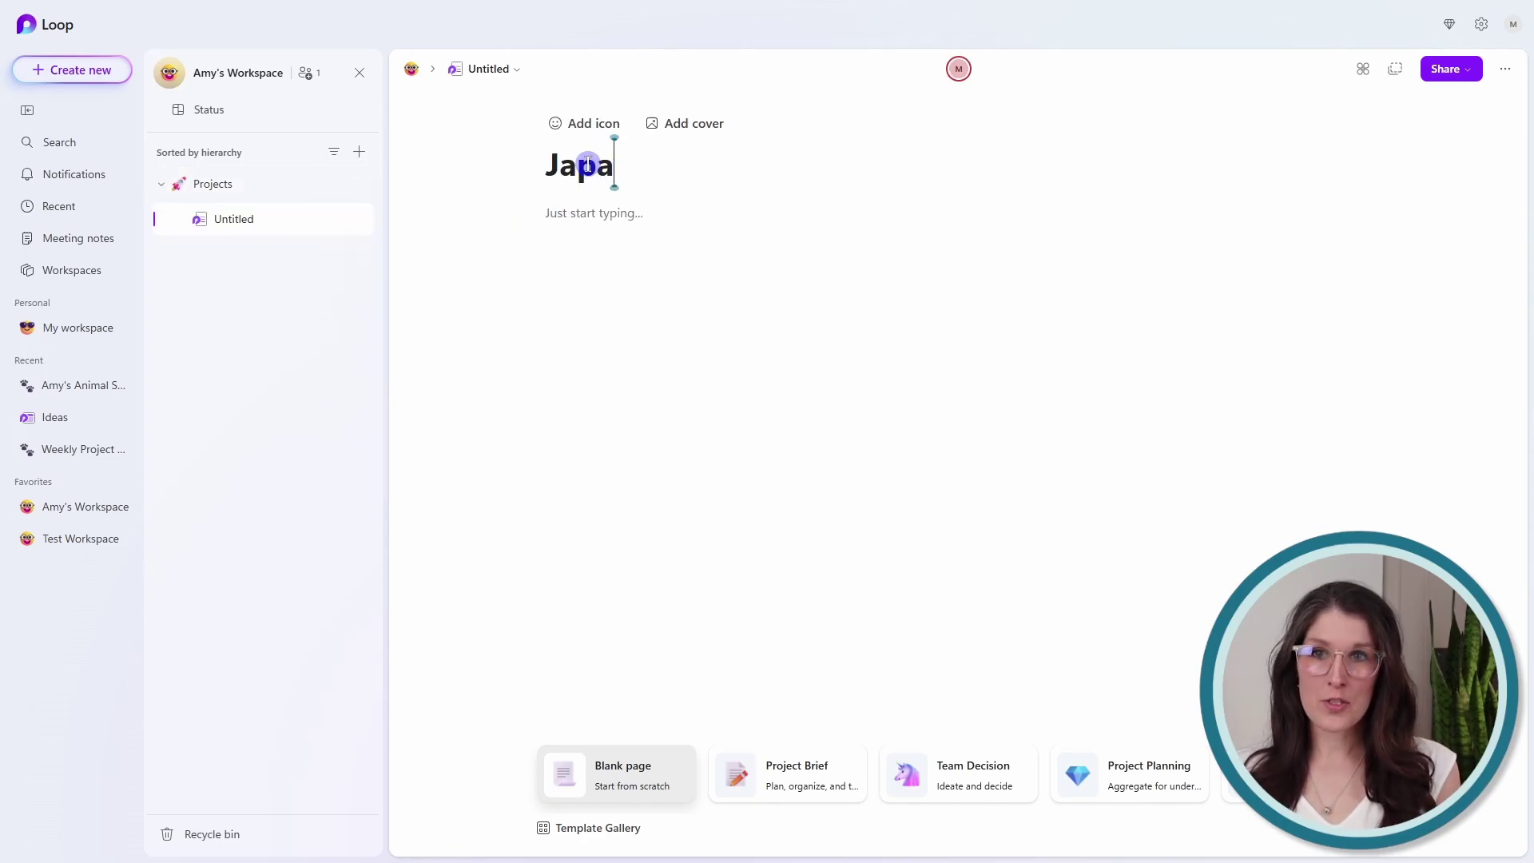
pyautogui.write('n Ski Trip')
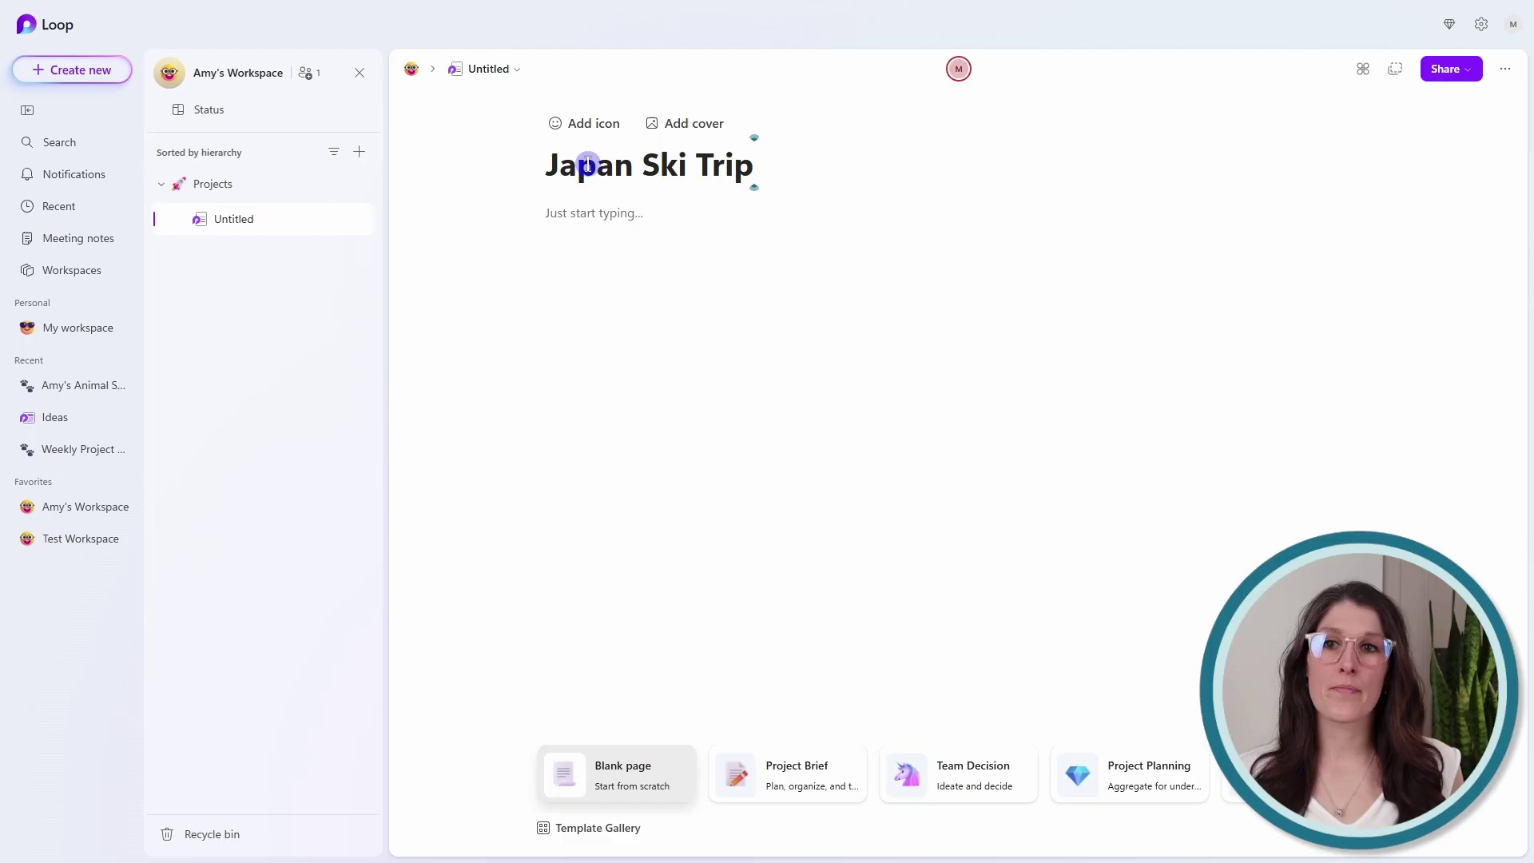
pyautogui.click(582, 126)
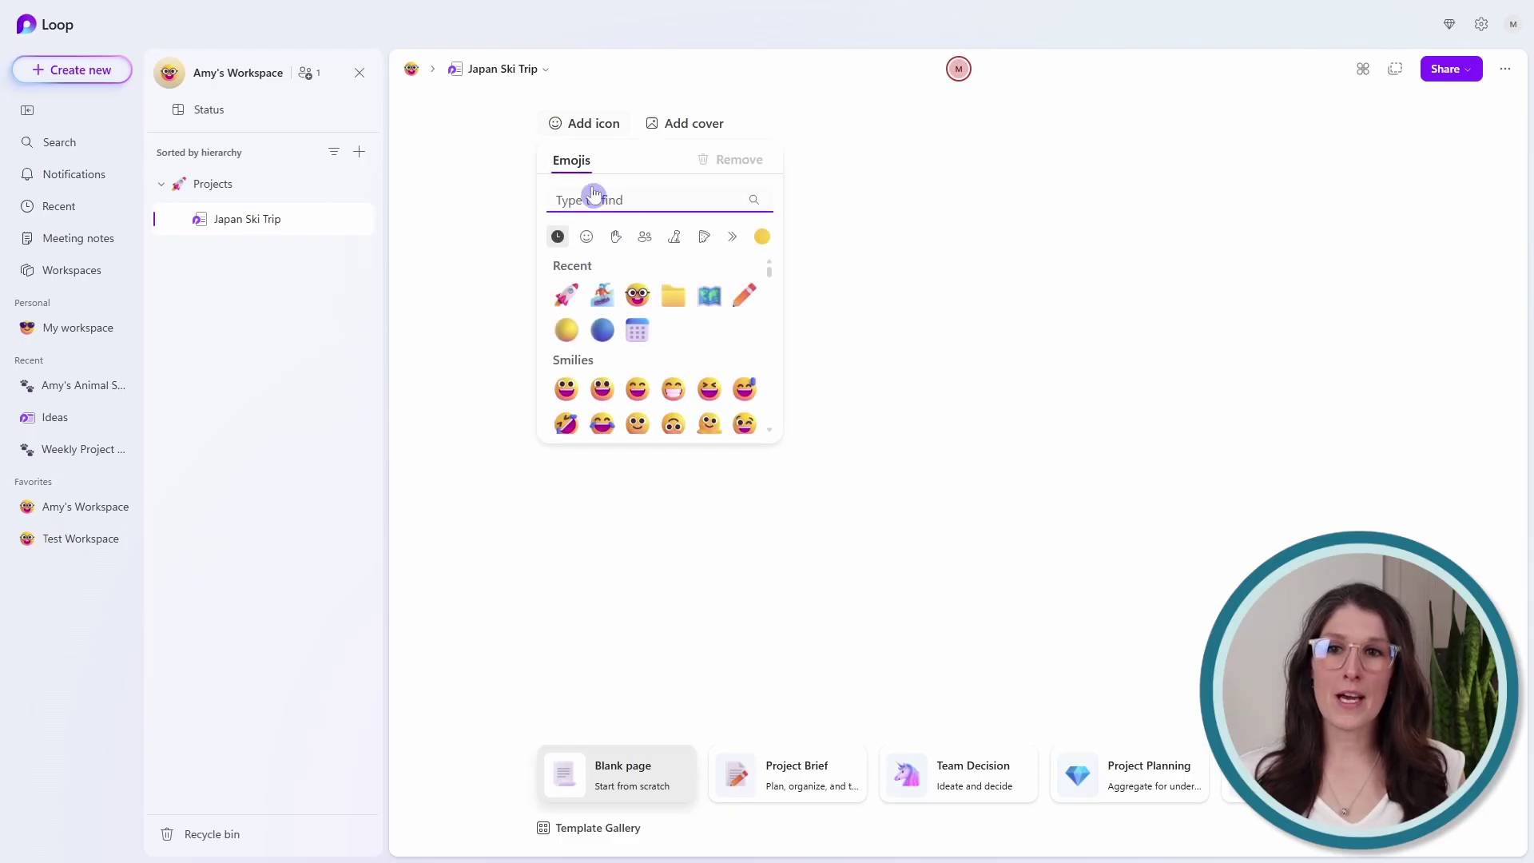
pyautogui.click(602, 296)
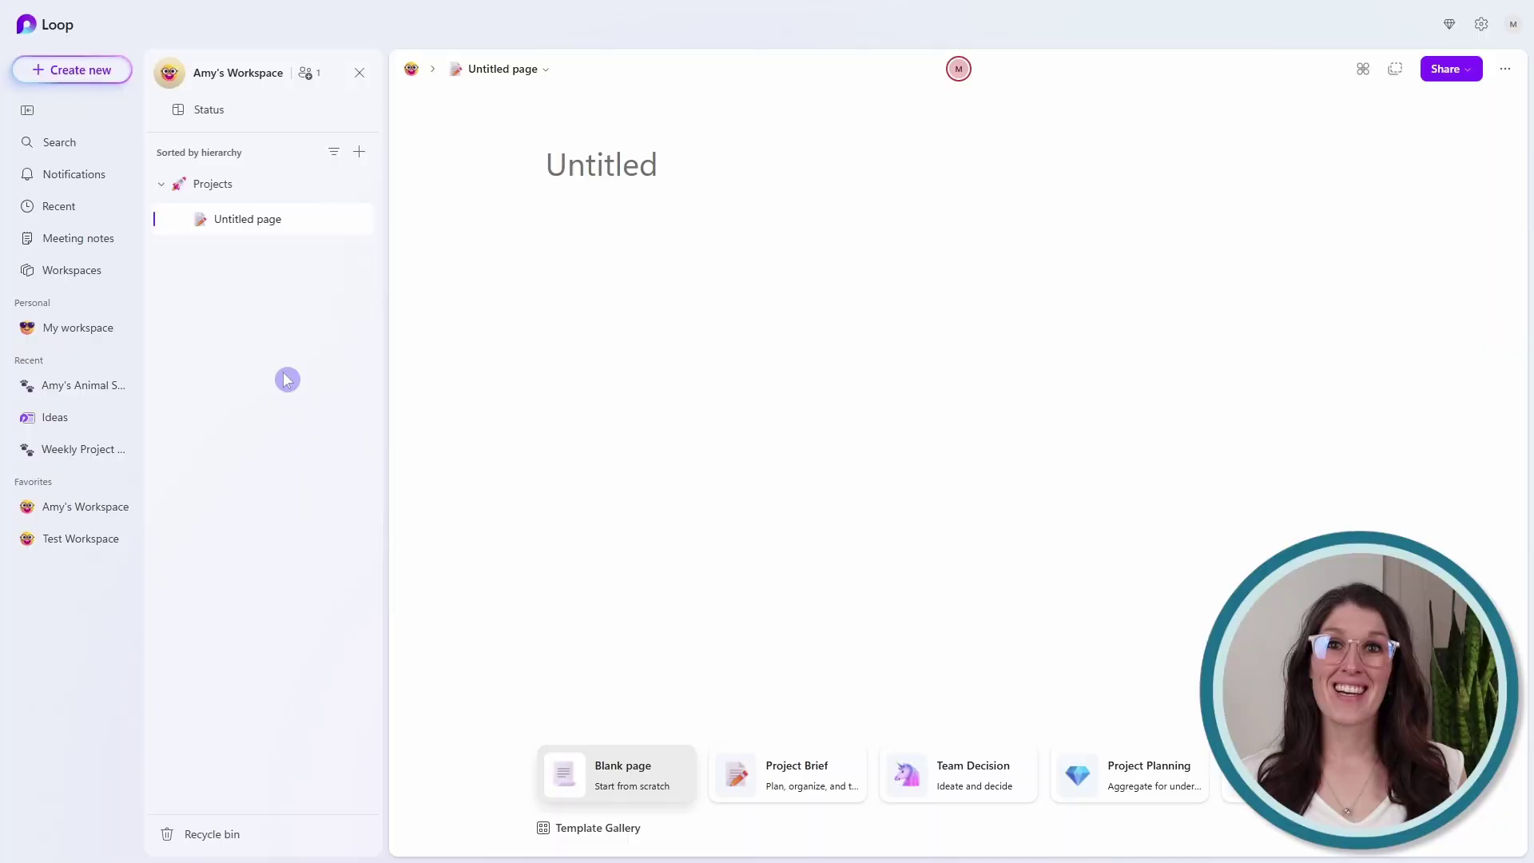
# Add an 'Area' page with a blue circle icon and move it below the collapsed Projects page
pyautogui.click(361, 153)
pyautogui.click(407, 206)
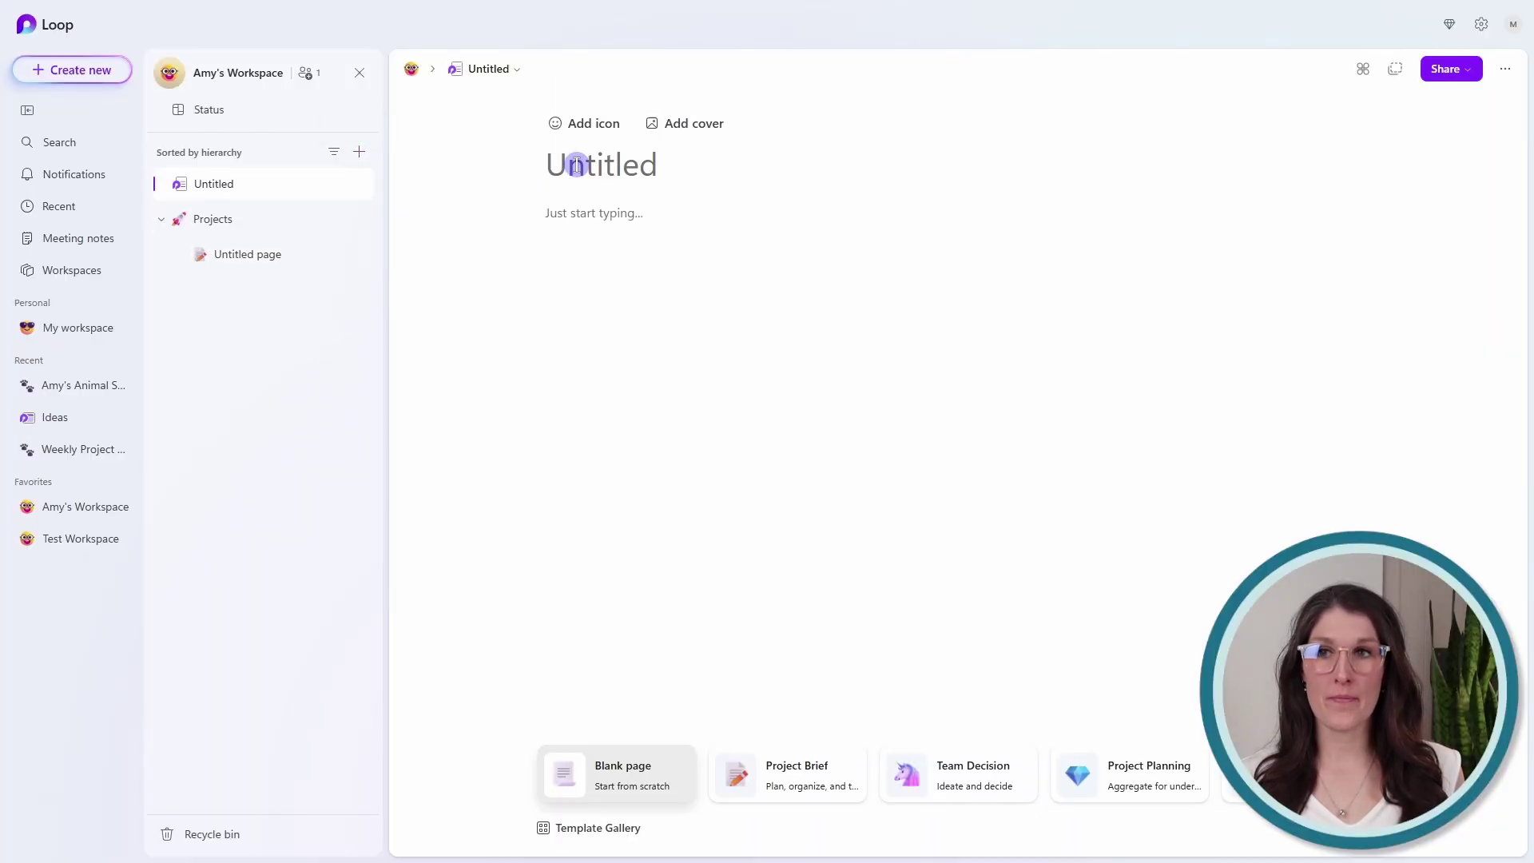
pyautogui.write('Area')
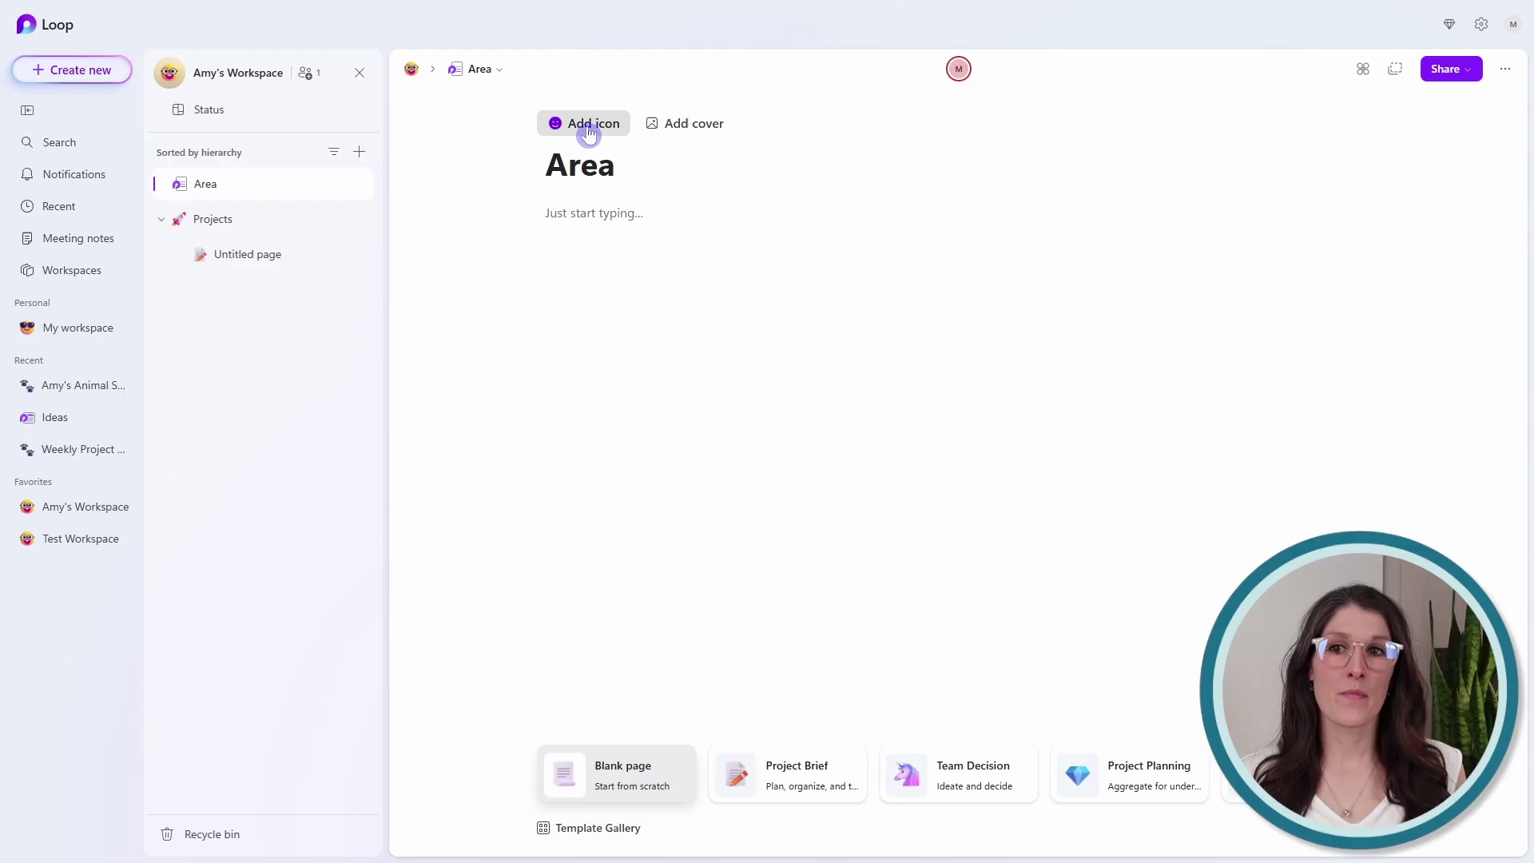
pyautogui.click(582, 124)
pyautogui.click(603, 331)
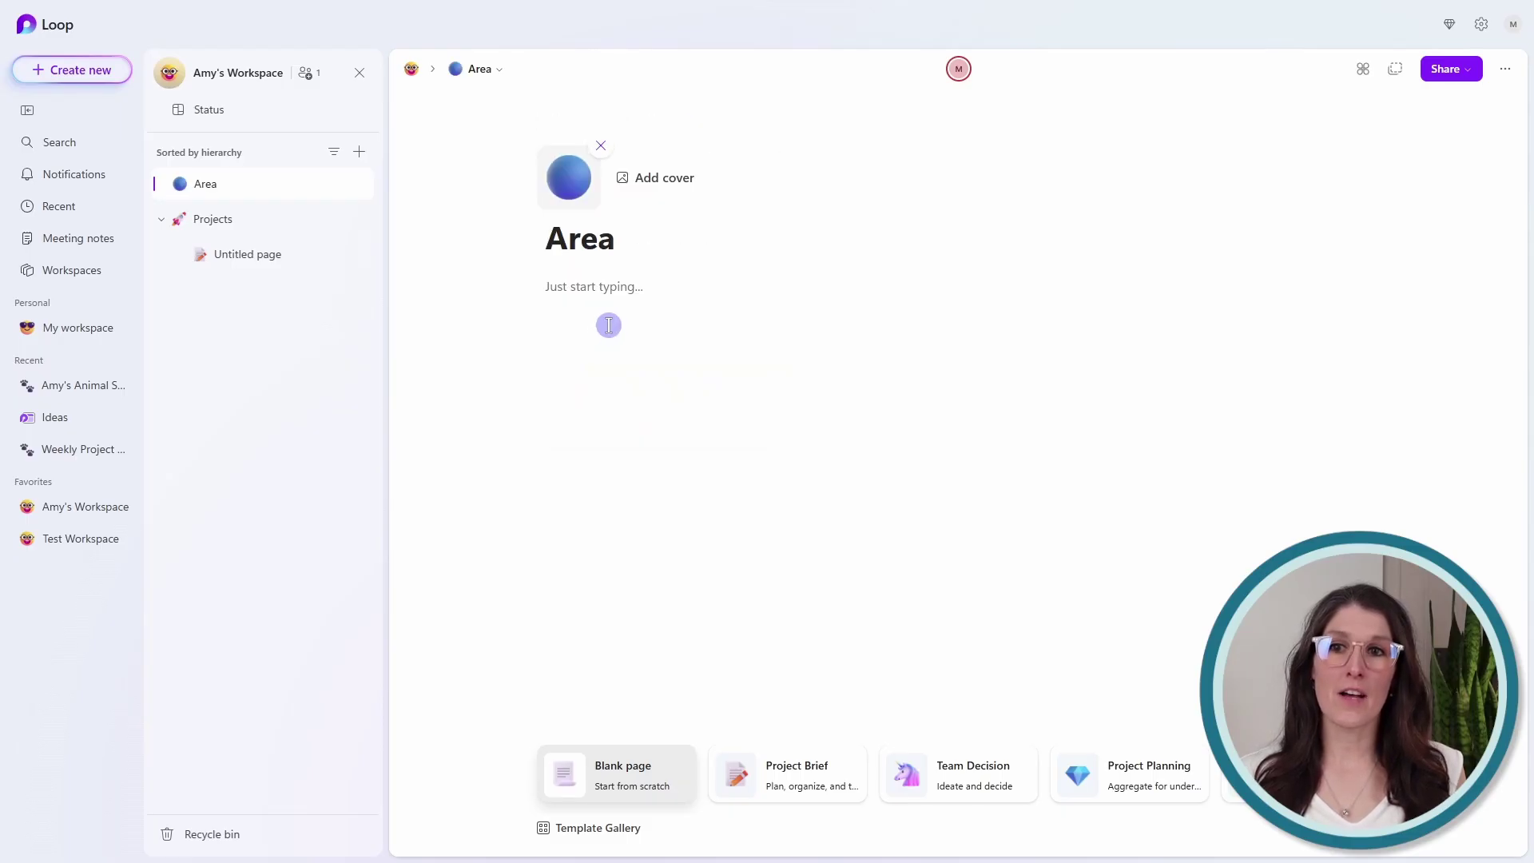
pyautogui.click(161, 220)
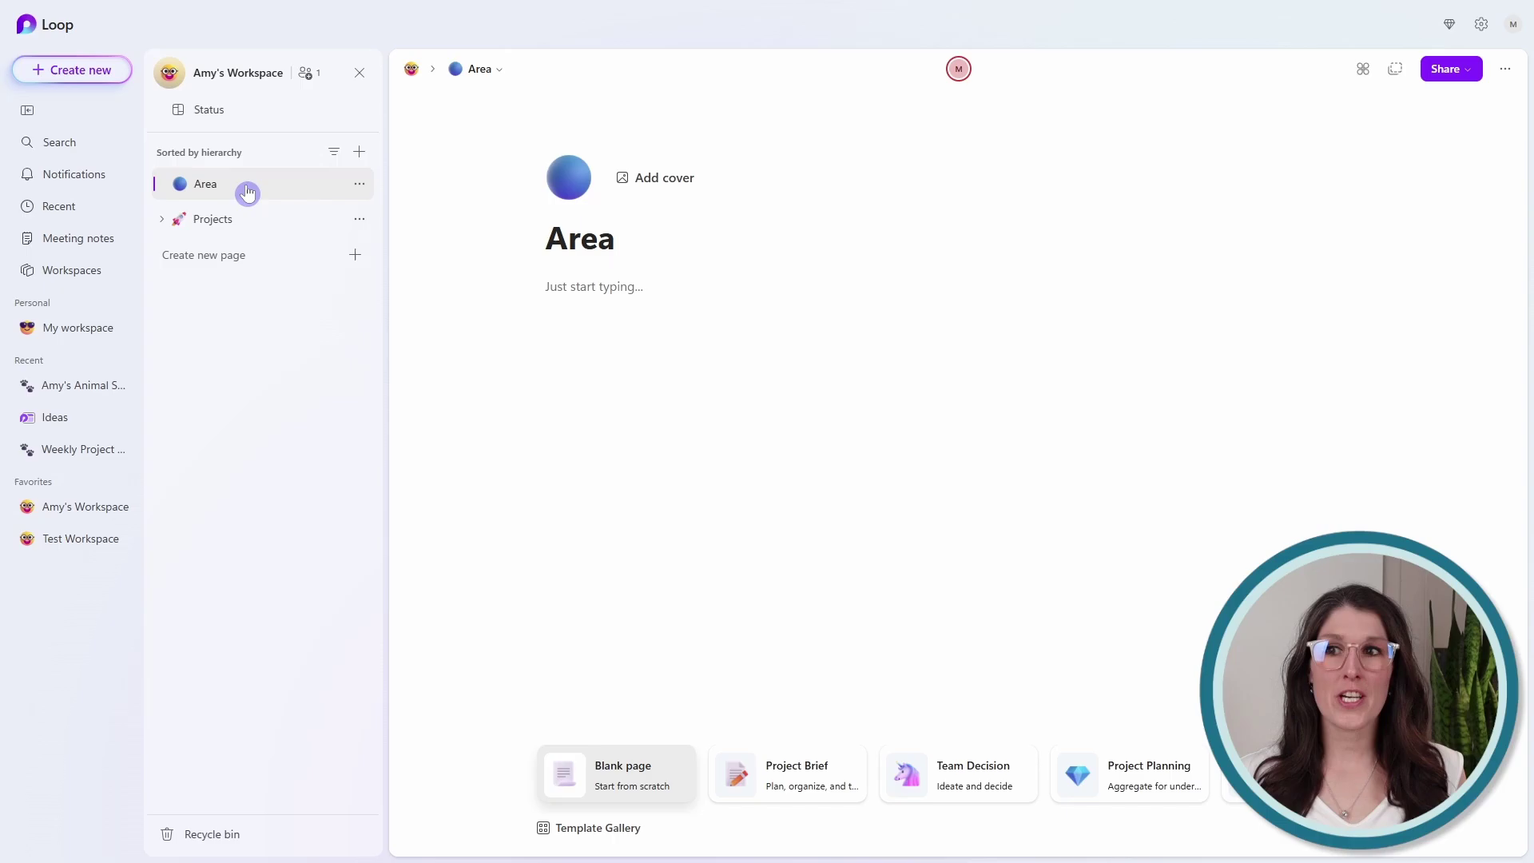
pyautogui.moveTo(246, 192); pyautogui.dragTo(206, 239)
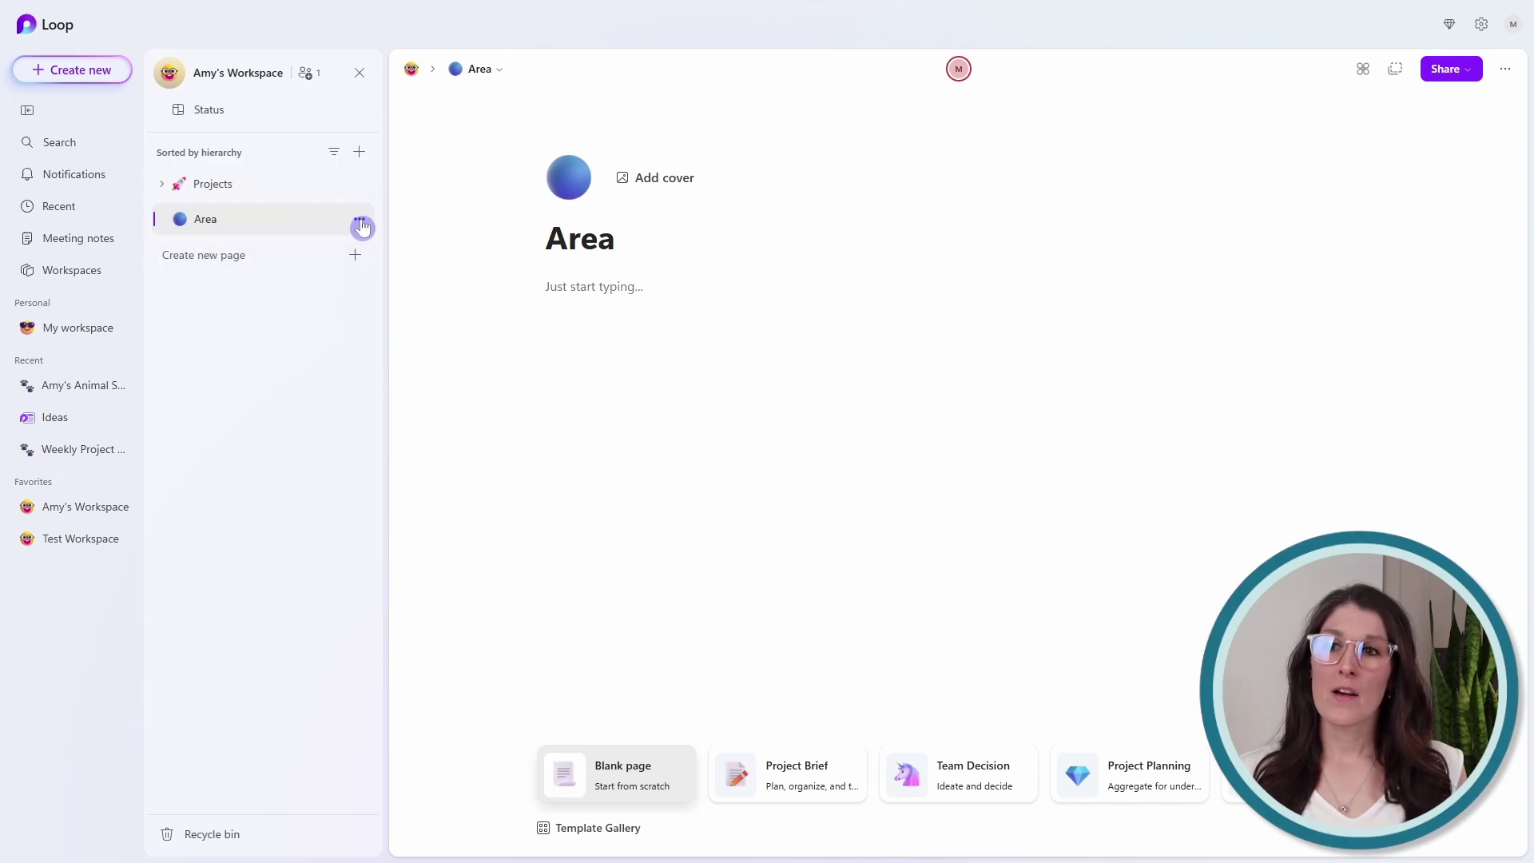
# Add a subpage titled 'Monthly Review' under Area
pyautogui.click(361, 227)
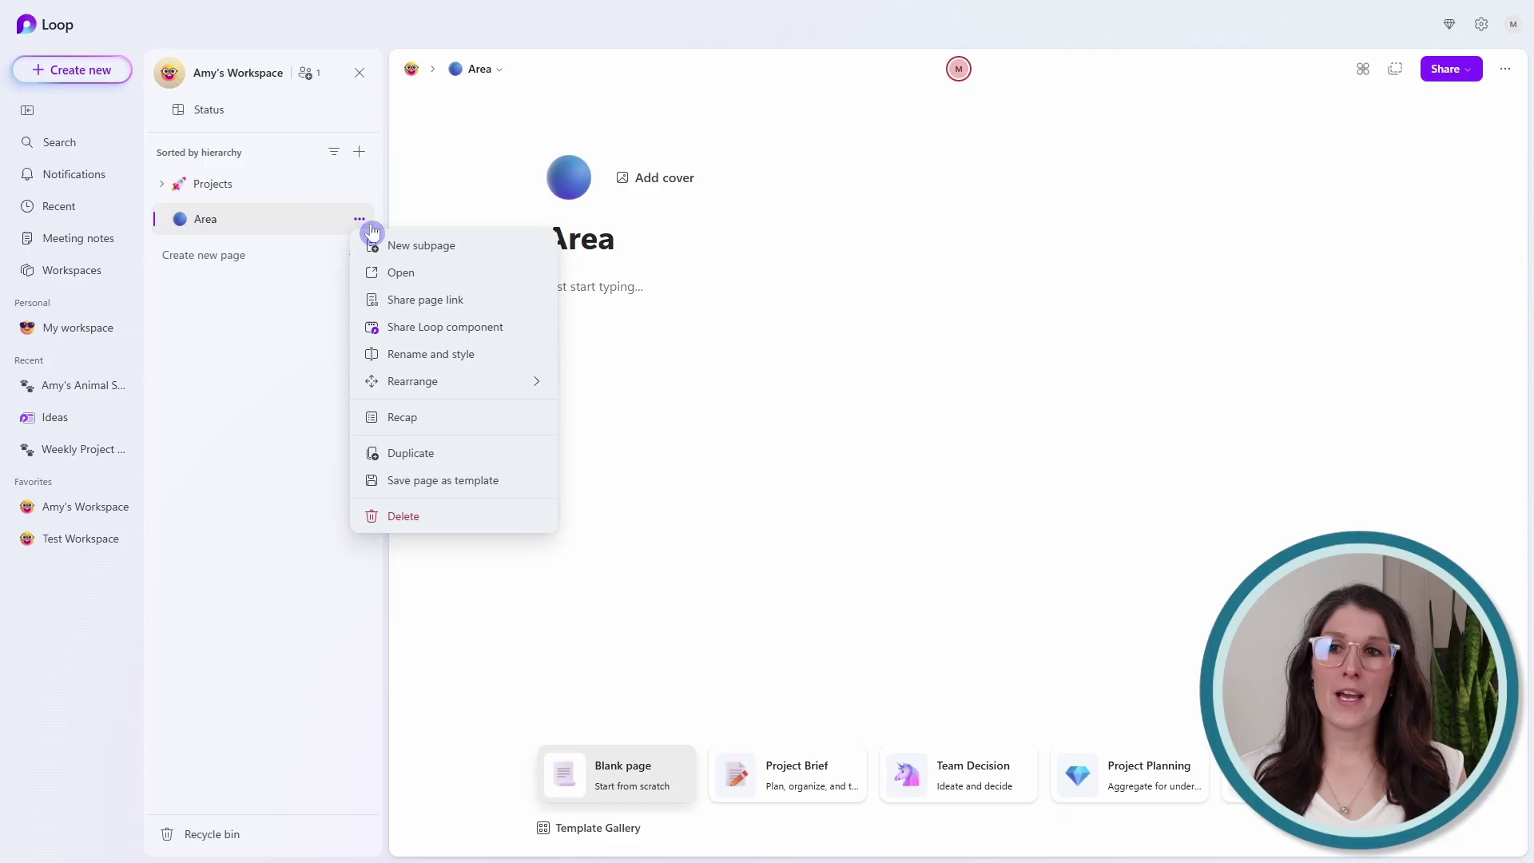
pyautogui.click(490, 247)
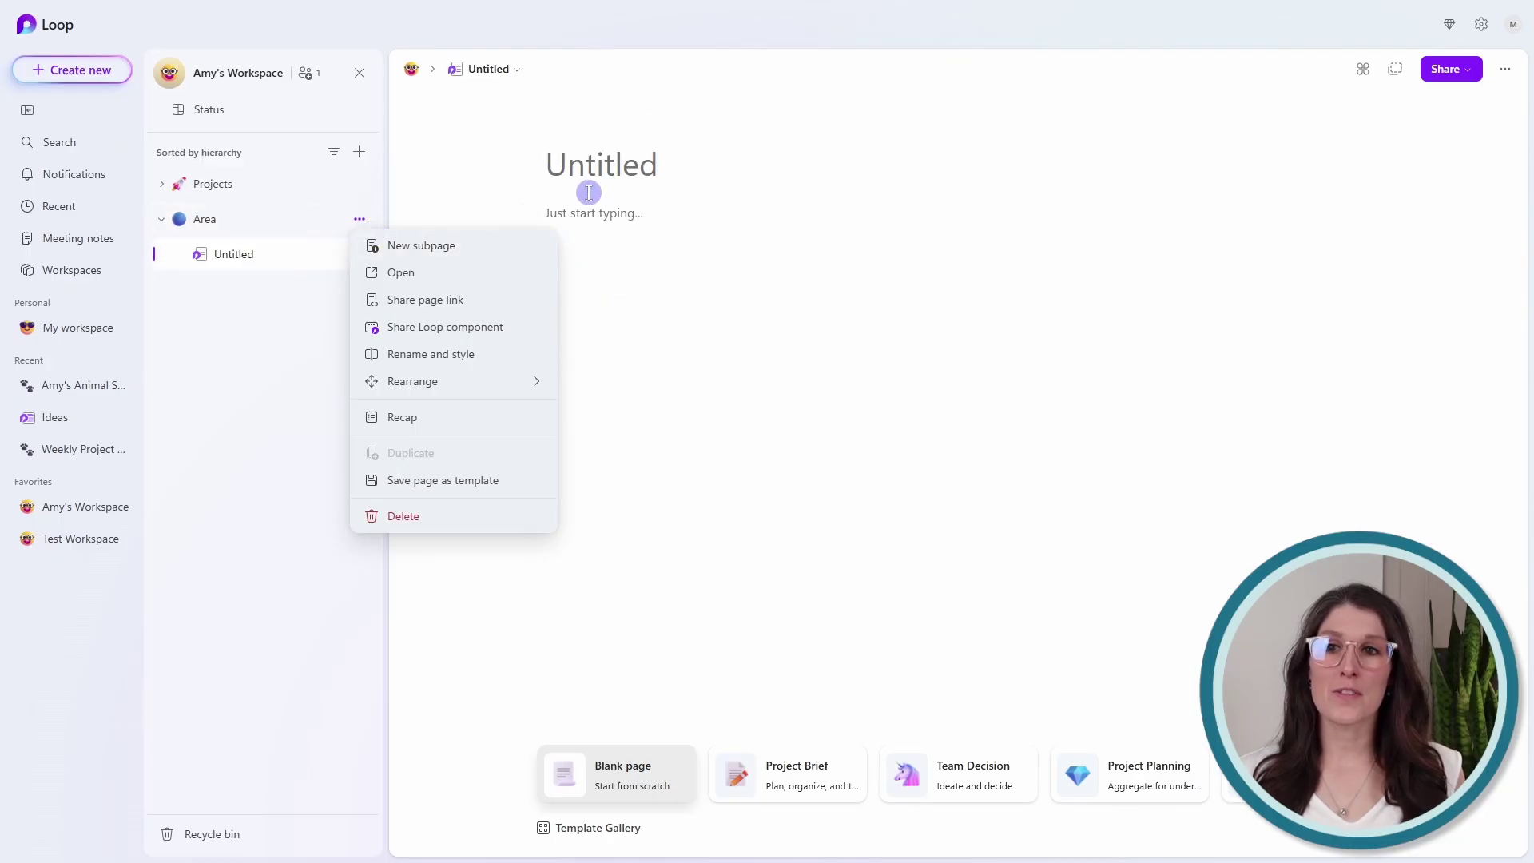
pyautogui.click(598, 168)
pyautogui.write('Monthly Review')
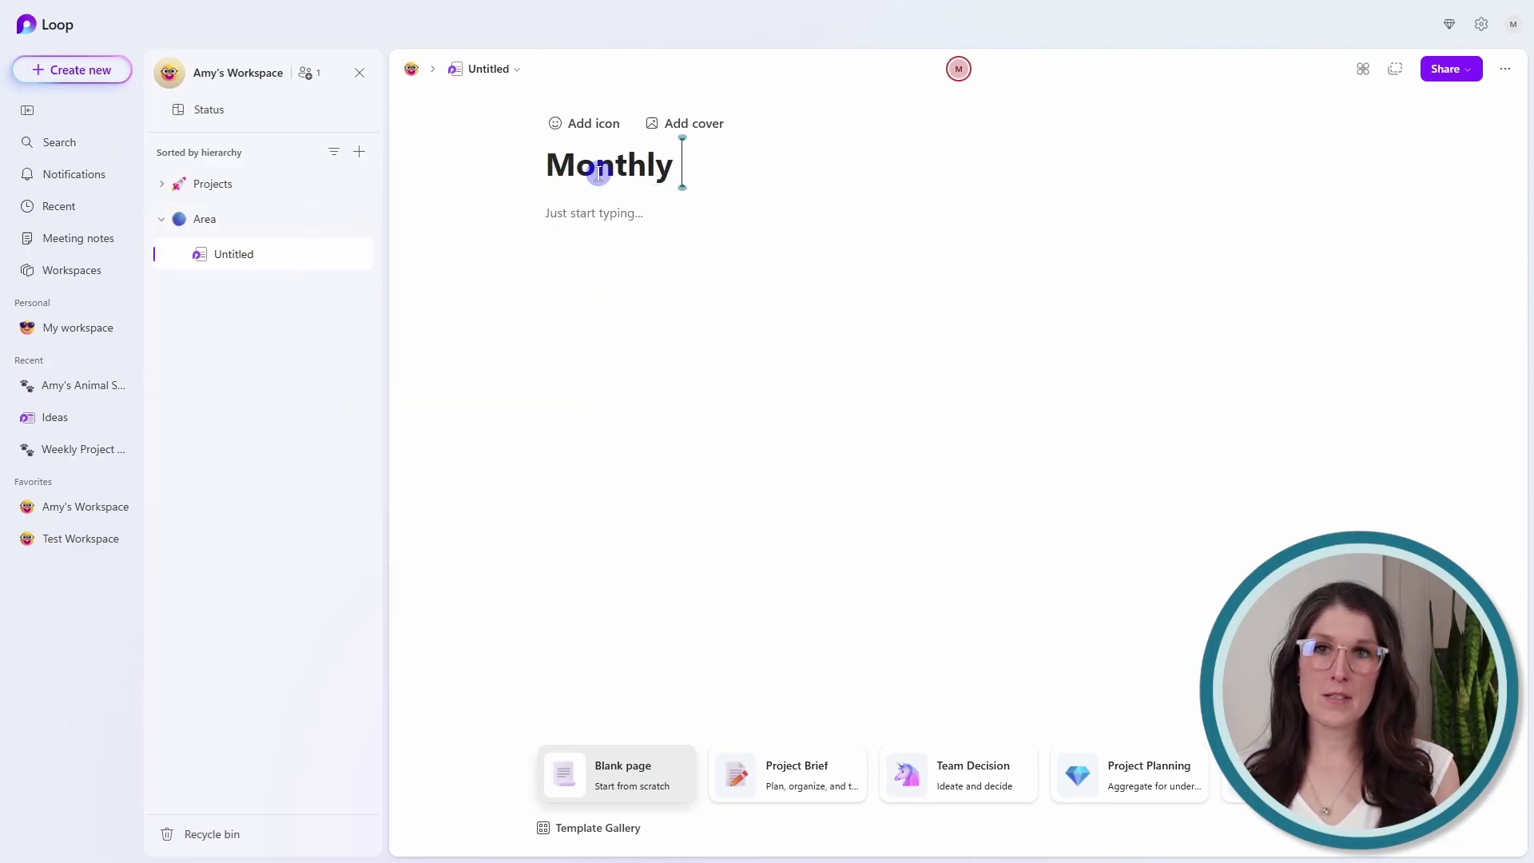
pyautogui.press('Return')
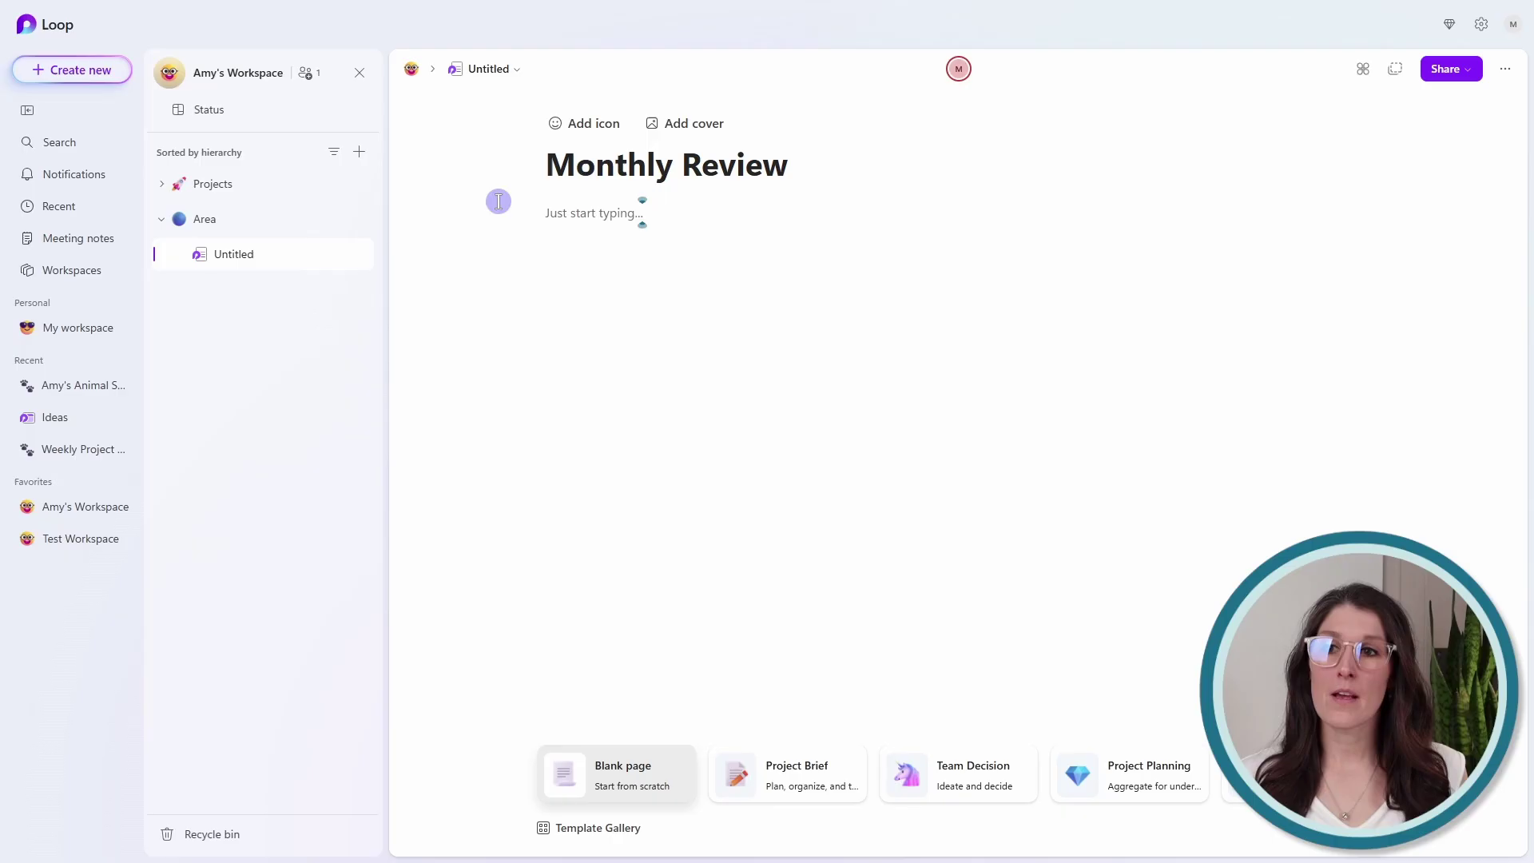
pyautogui.click(362, 256)
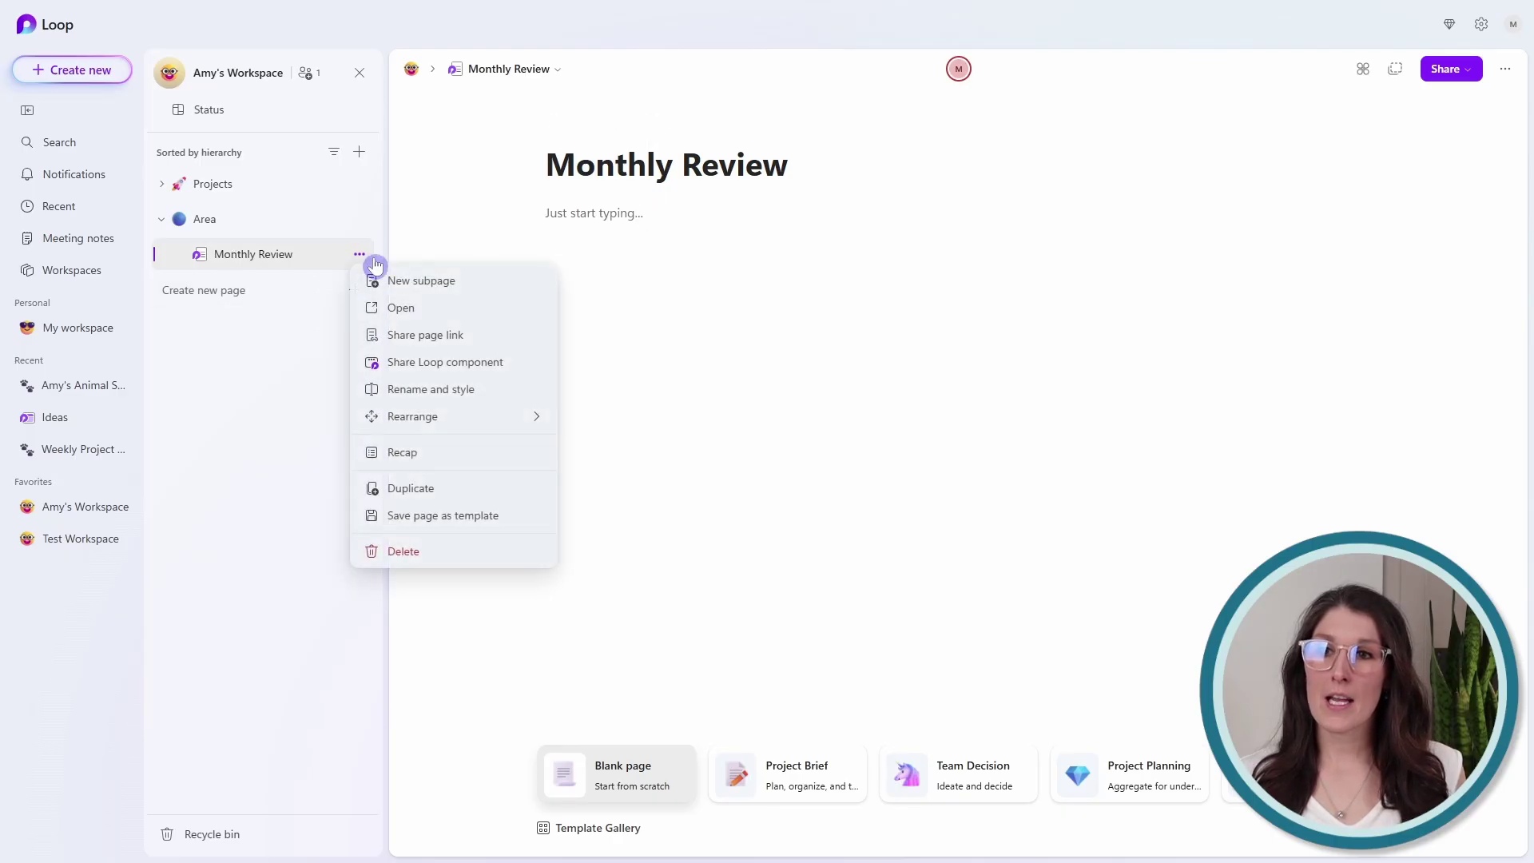
# Create a subpage under Monthly Review from the Retrospective template
pyautogui.click(453, 283)
pyautogui.click(281, 291)
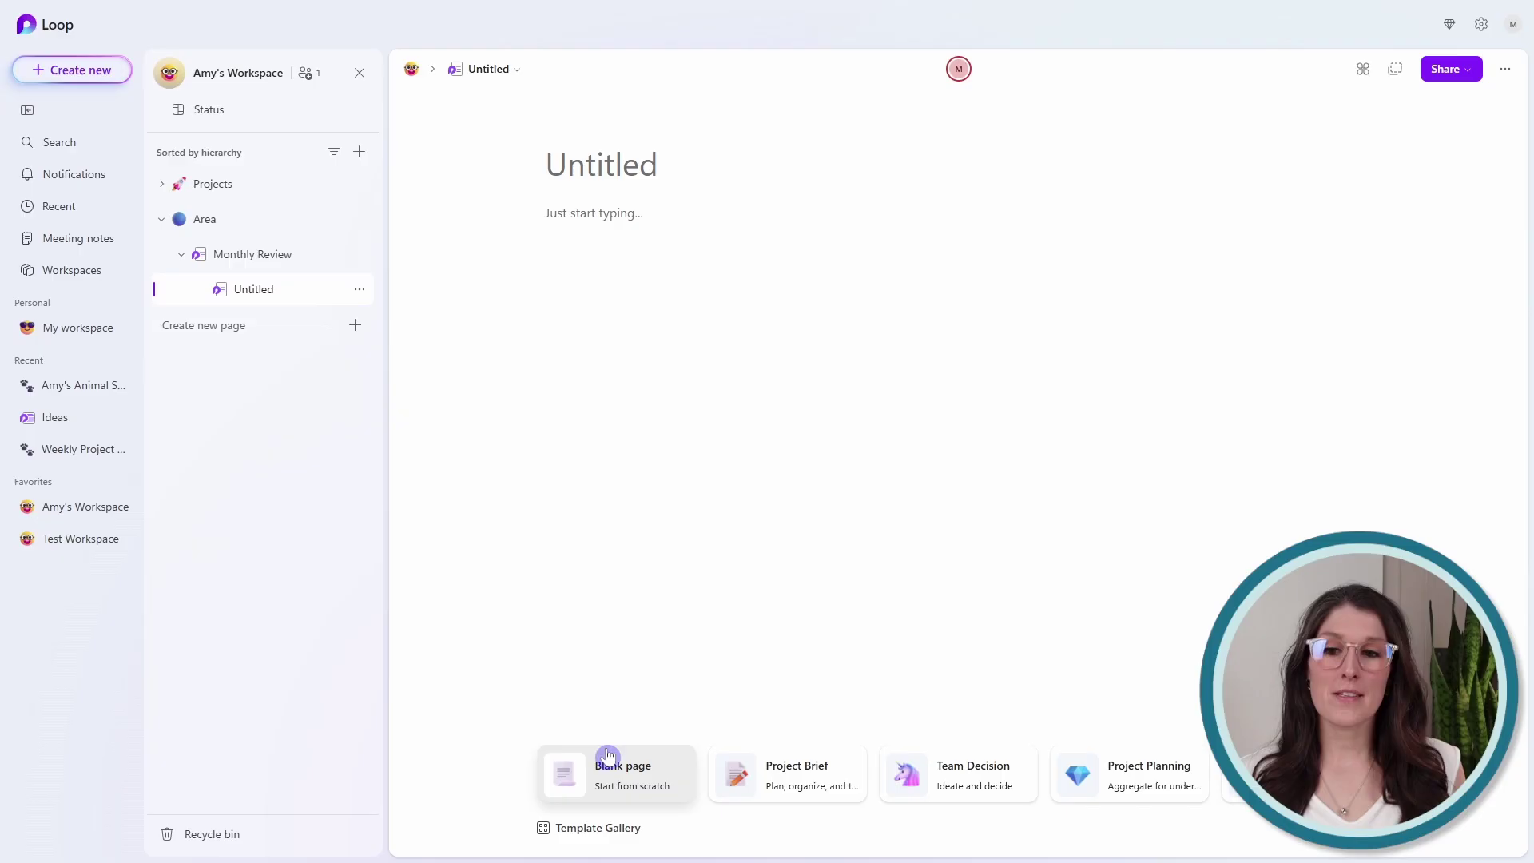
pyautogui.click(601, 830)
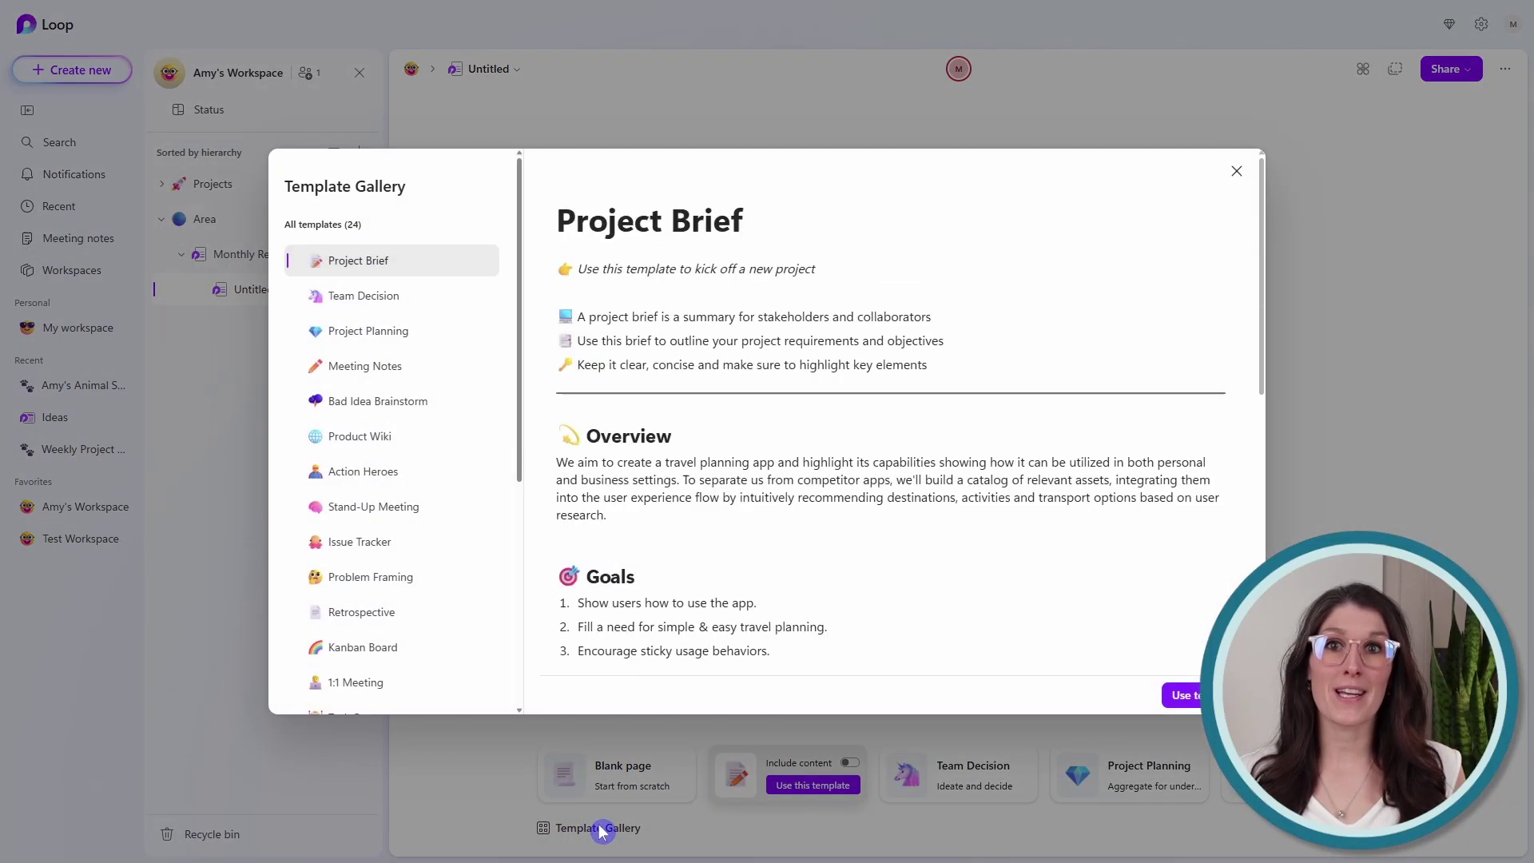
pyautogui.click(414, 612)
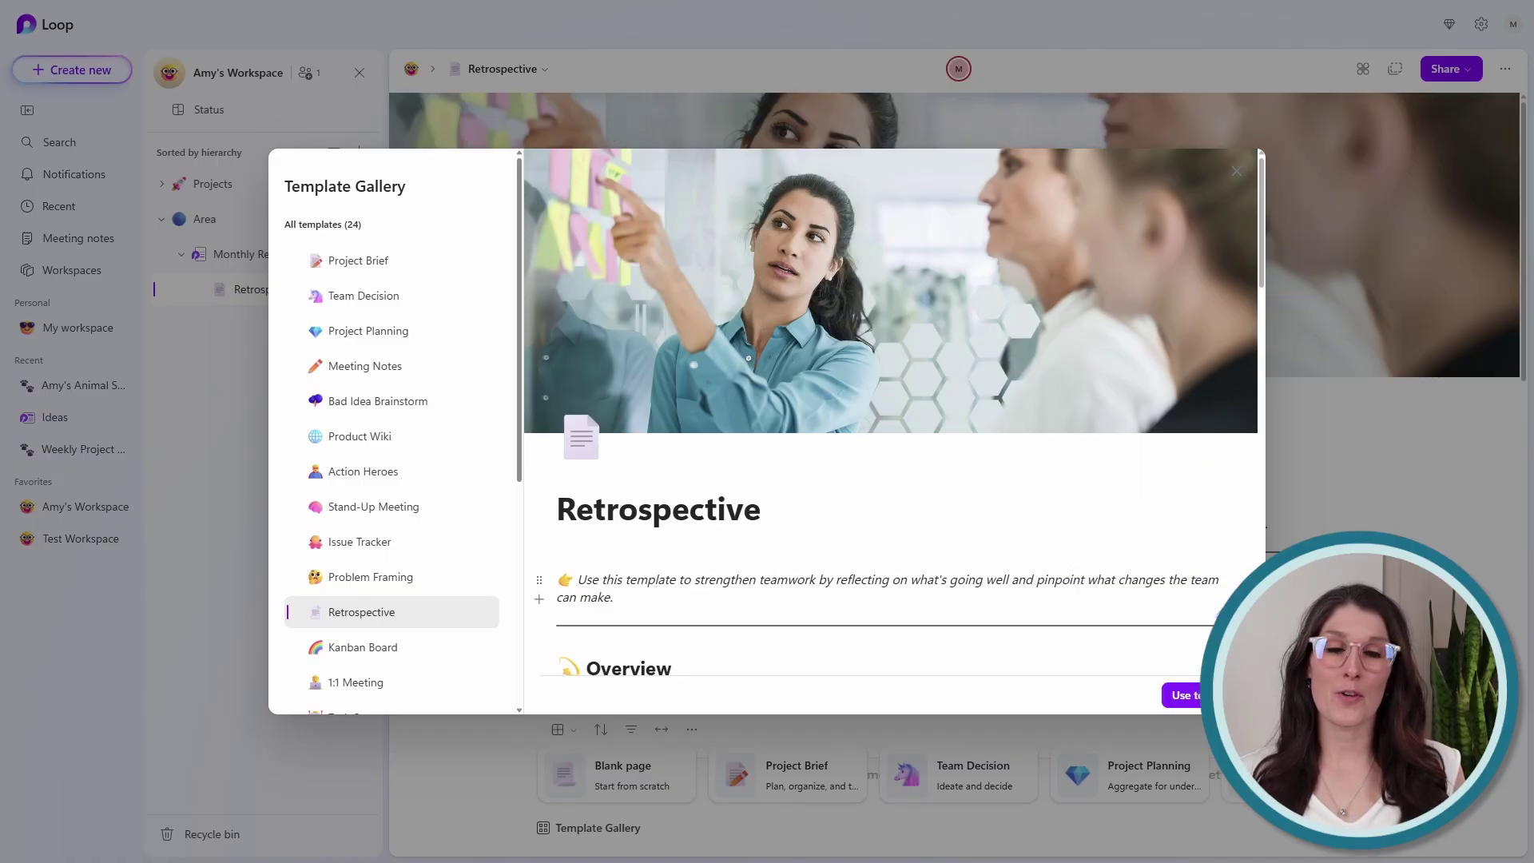
pyautogui.click(1183, 696)
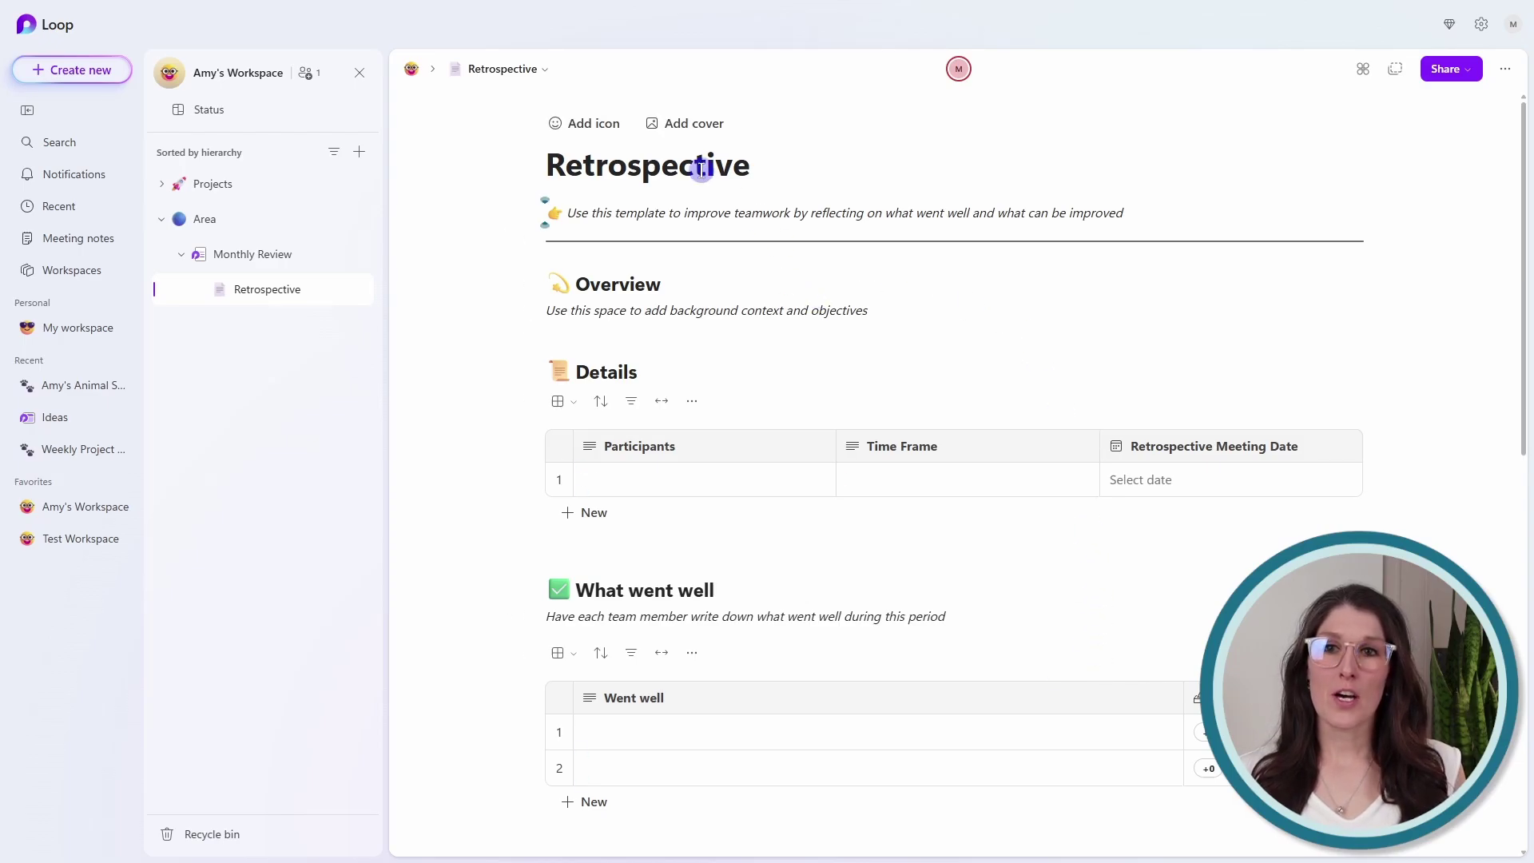
# Retitle the Retrospective page 'March' and give it a flower icon
pyautogui.moveTo(789, 169); pyautogui.dragTo(545, 168)
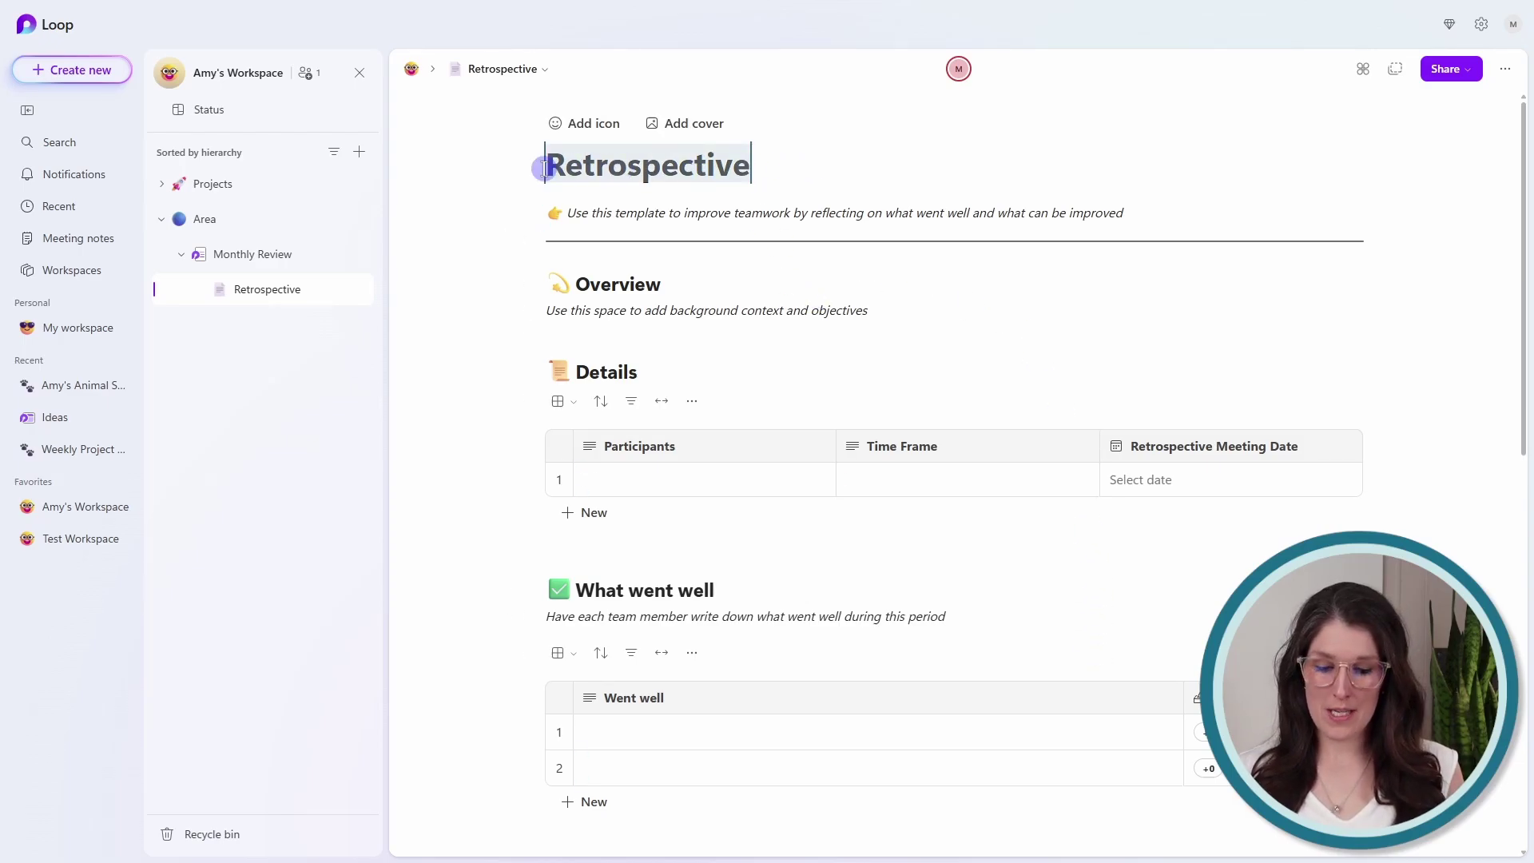
pyautogui.write('March')
pyautogui.press('Return')
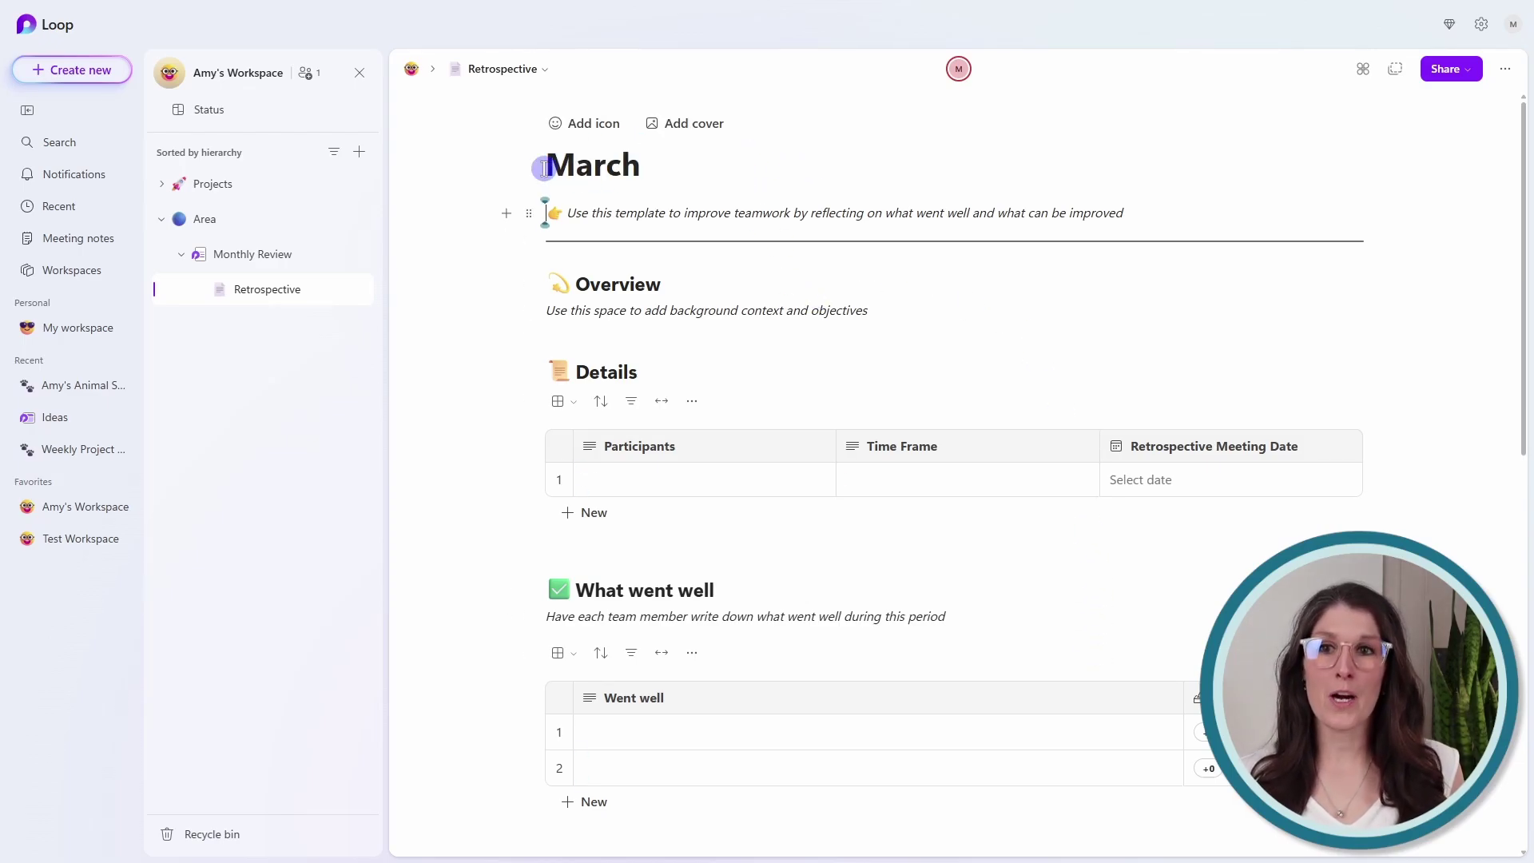
pyautogui.click(579, 124)
# Create a page titled 'Resources' and drag it below the collapsed Area page
pyautogui.click(361, 156)
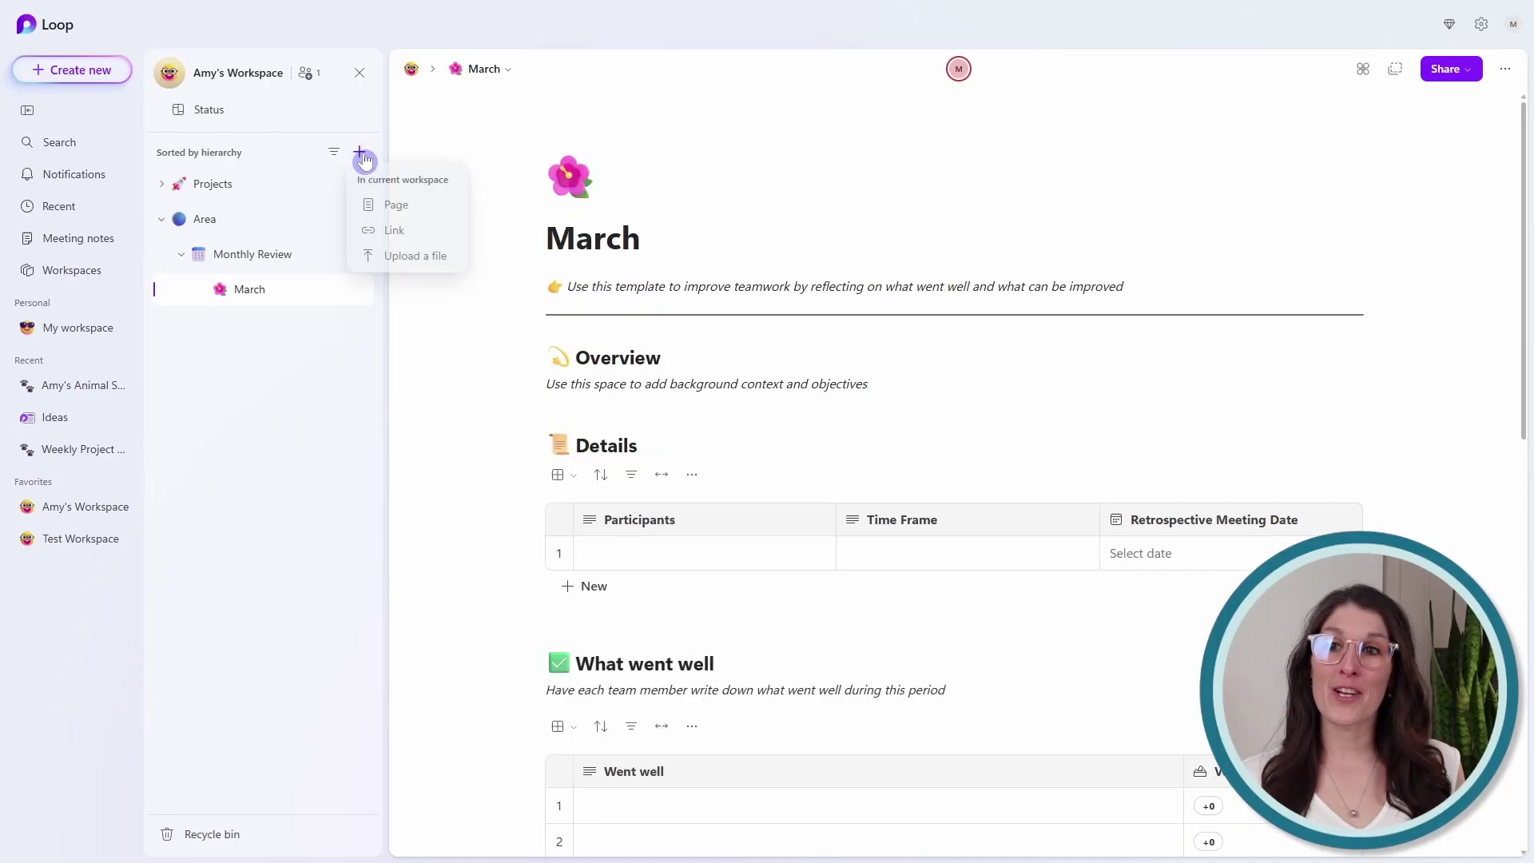
pyautogui.click(404, 207)
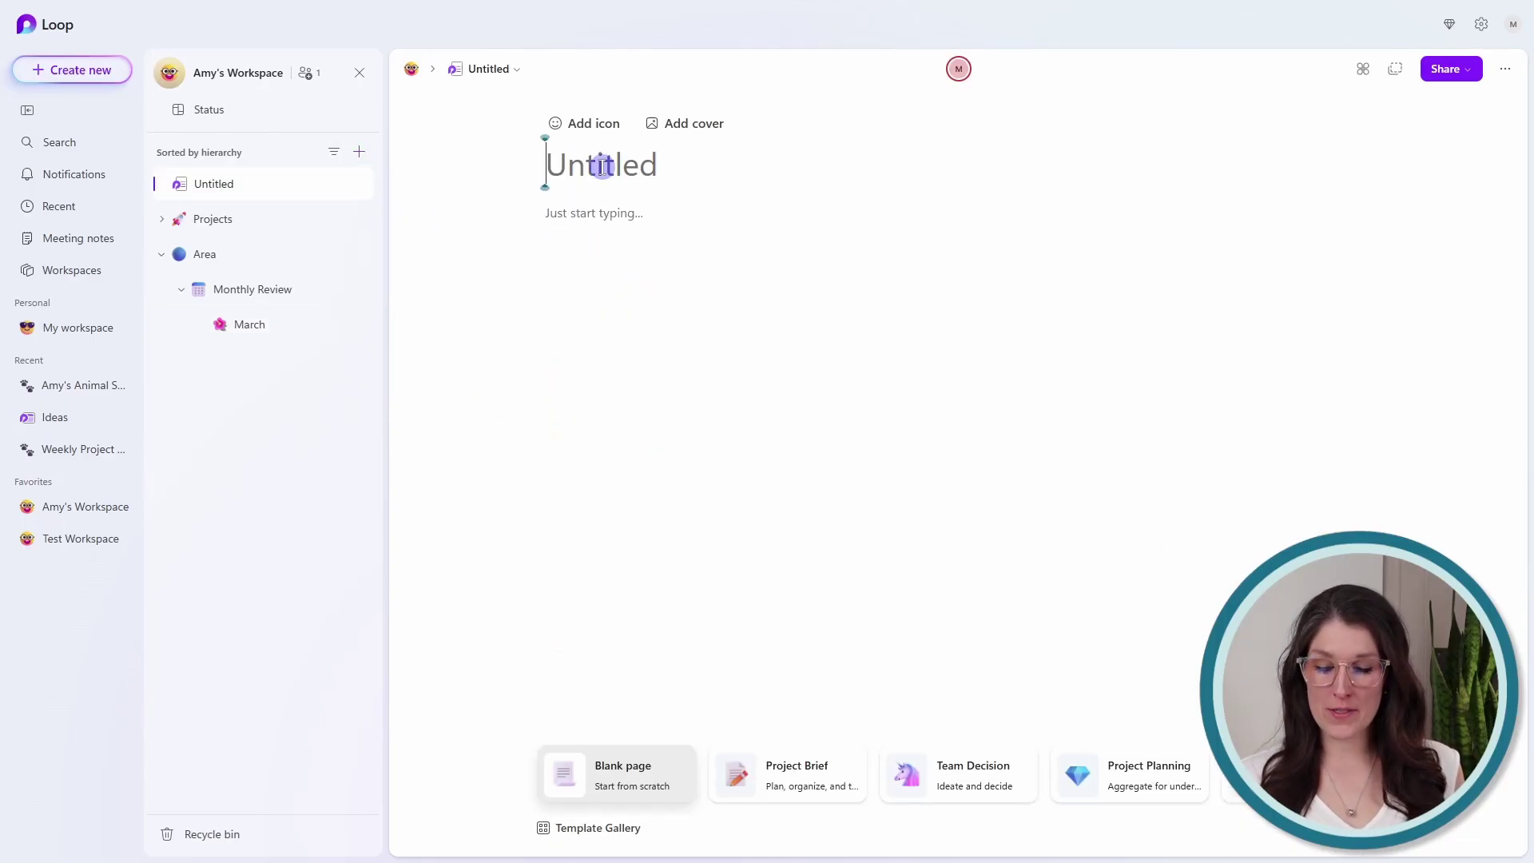
pyautogui.write('resources')
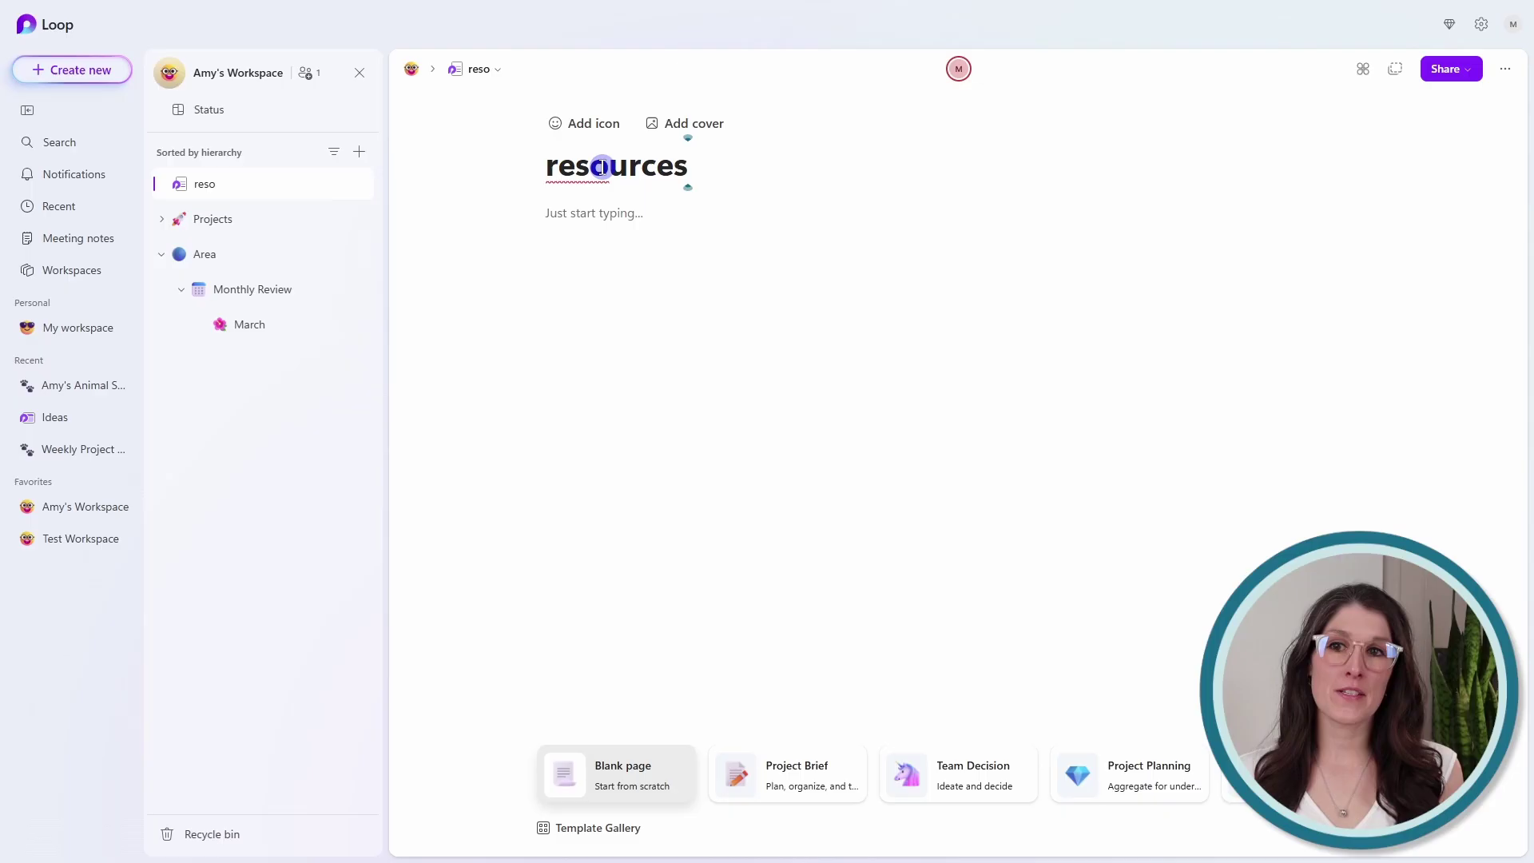
pyautogui.click(540, 165)
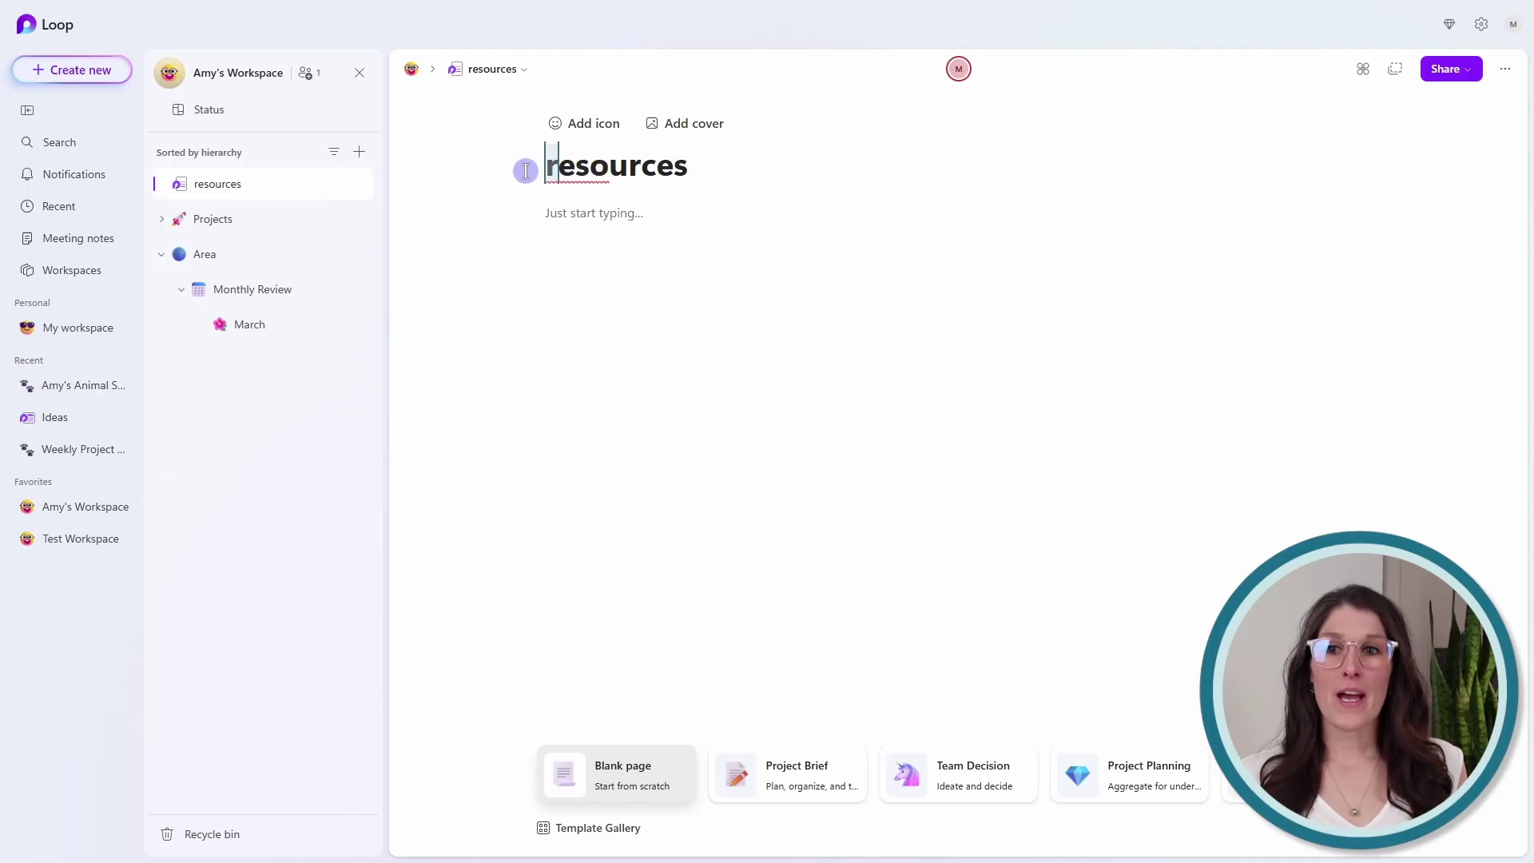
pyautogui.press('Delete')
pyautogui.write('R')
pyautogui.click(610, 242)
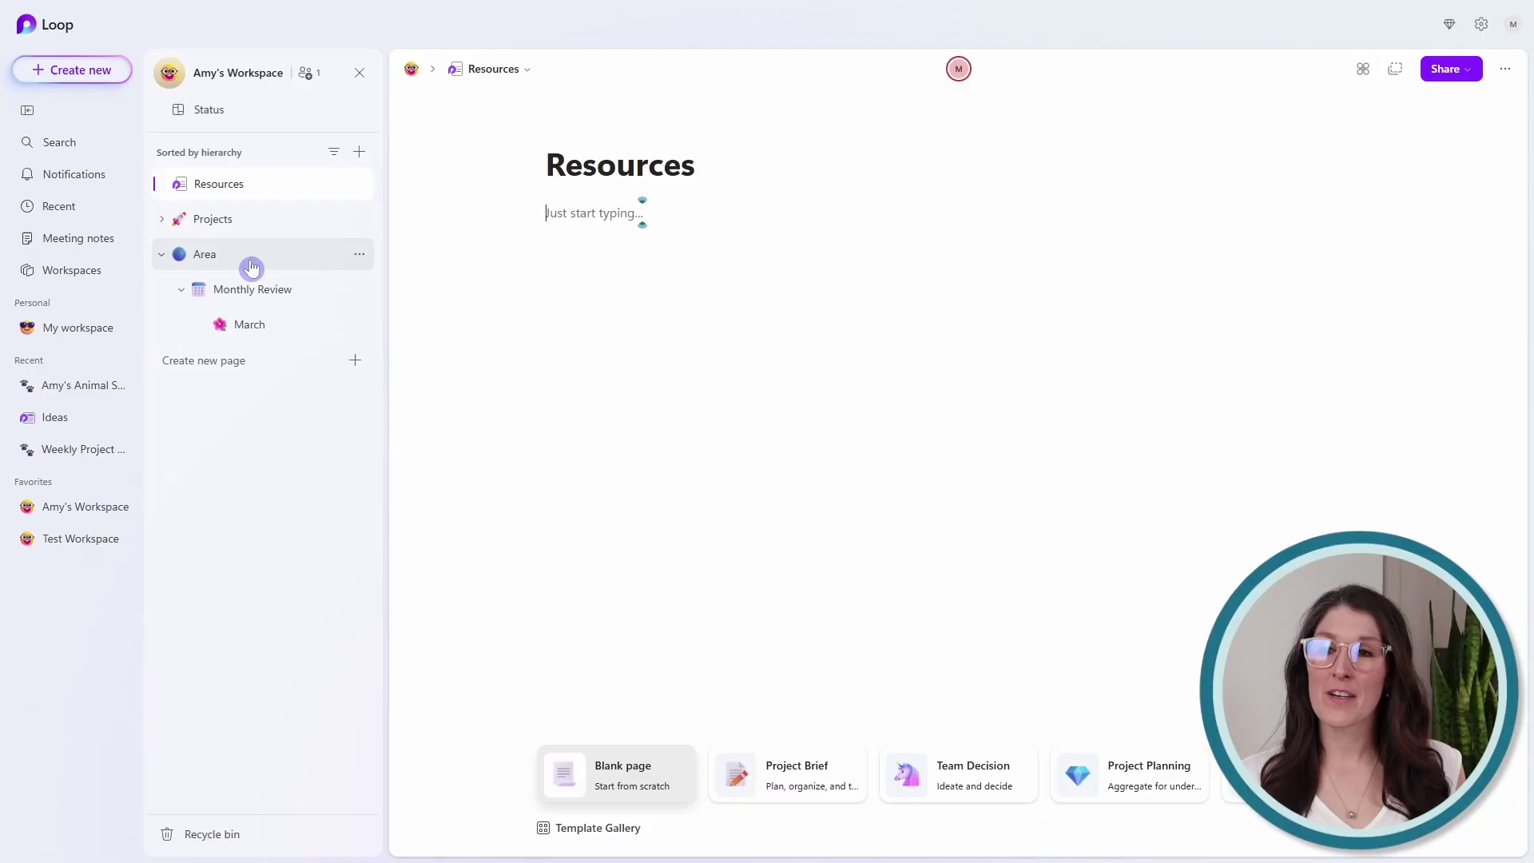
pyautogui.click(161, 255)
pyautogui.moveTo(247, 186); pyautogui.dragTo(206, 274)
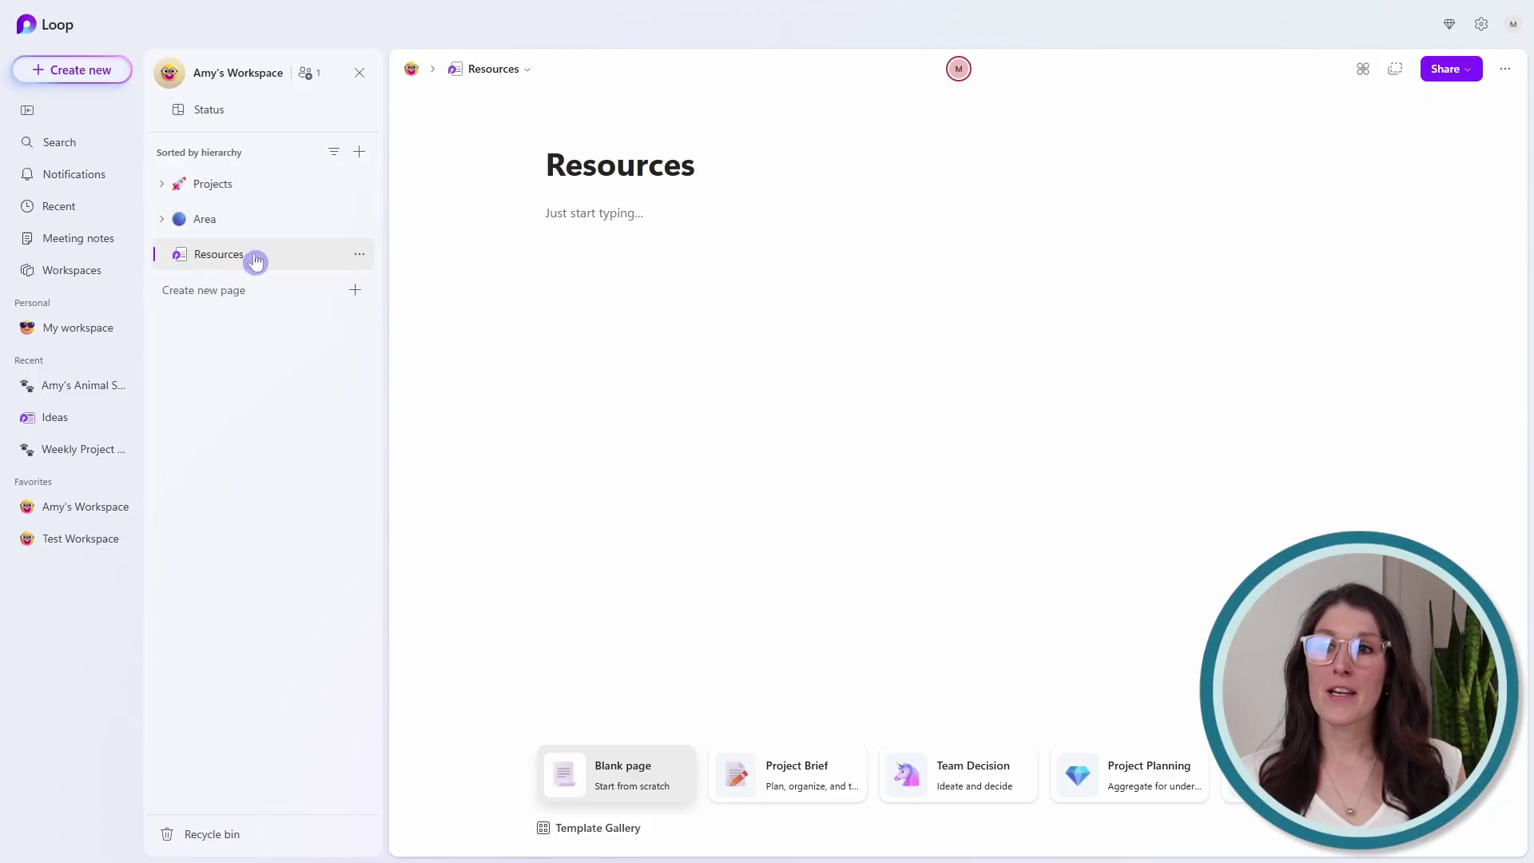
# Add a 'The PARA Method' link to fortelabs.com/blog/para in the workspace
pyautogui.click(104, 80)
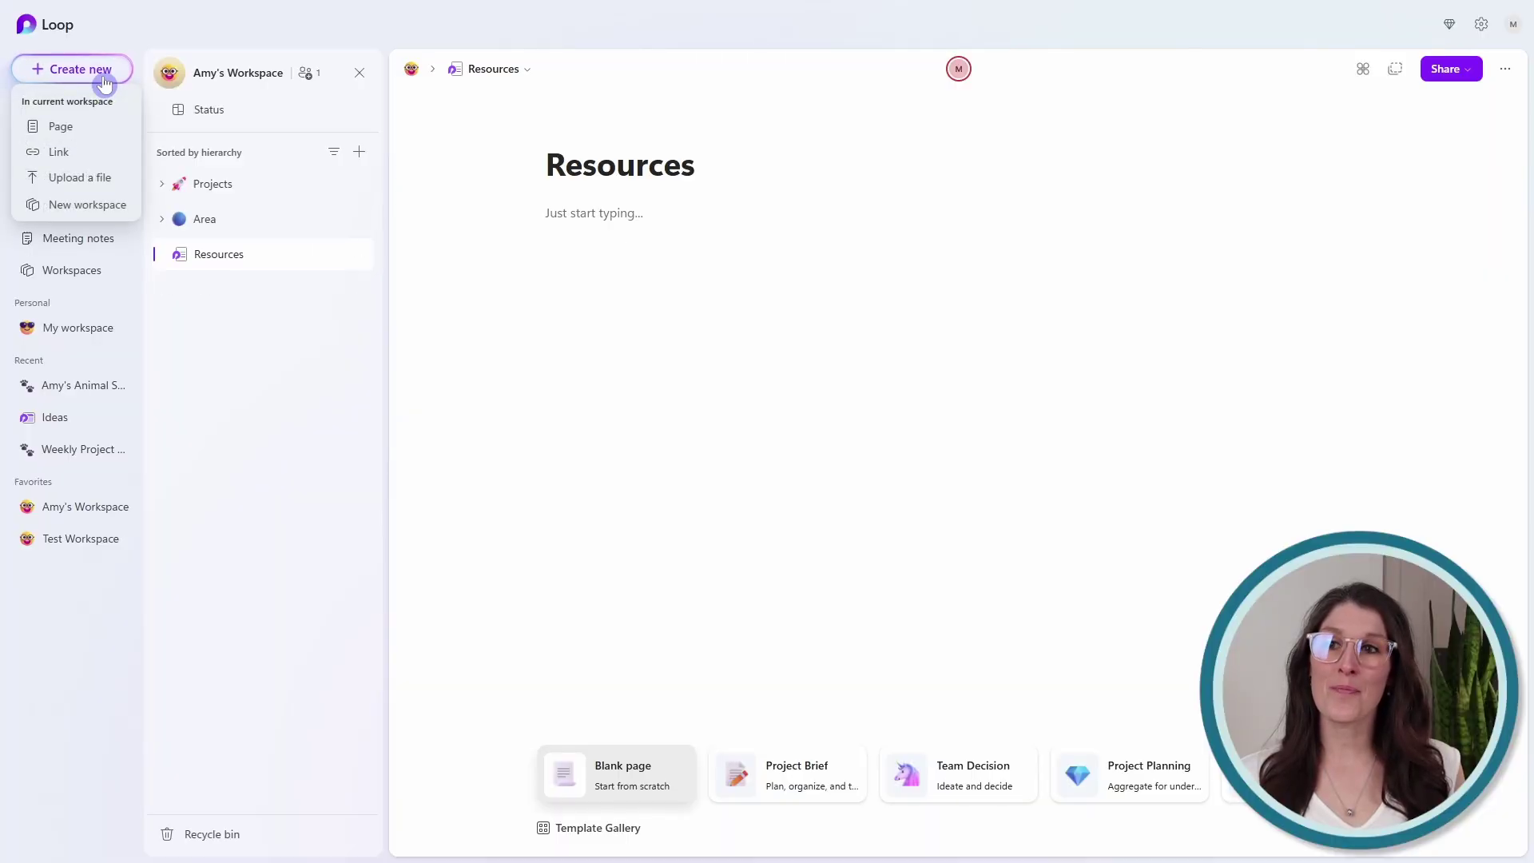
pyautogui.click(80, 151)
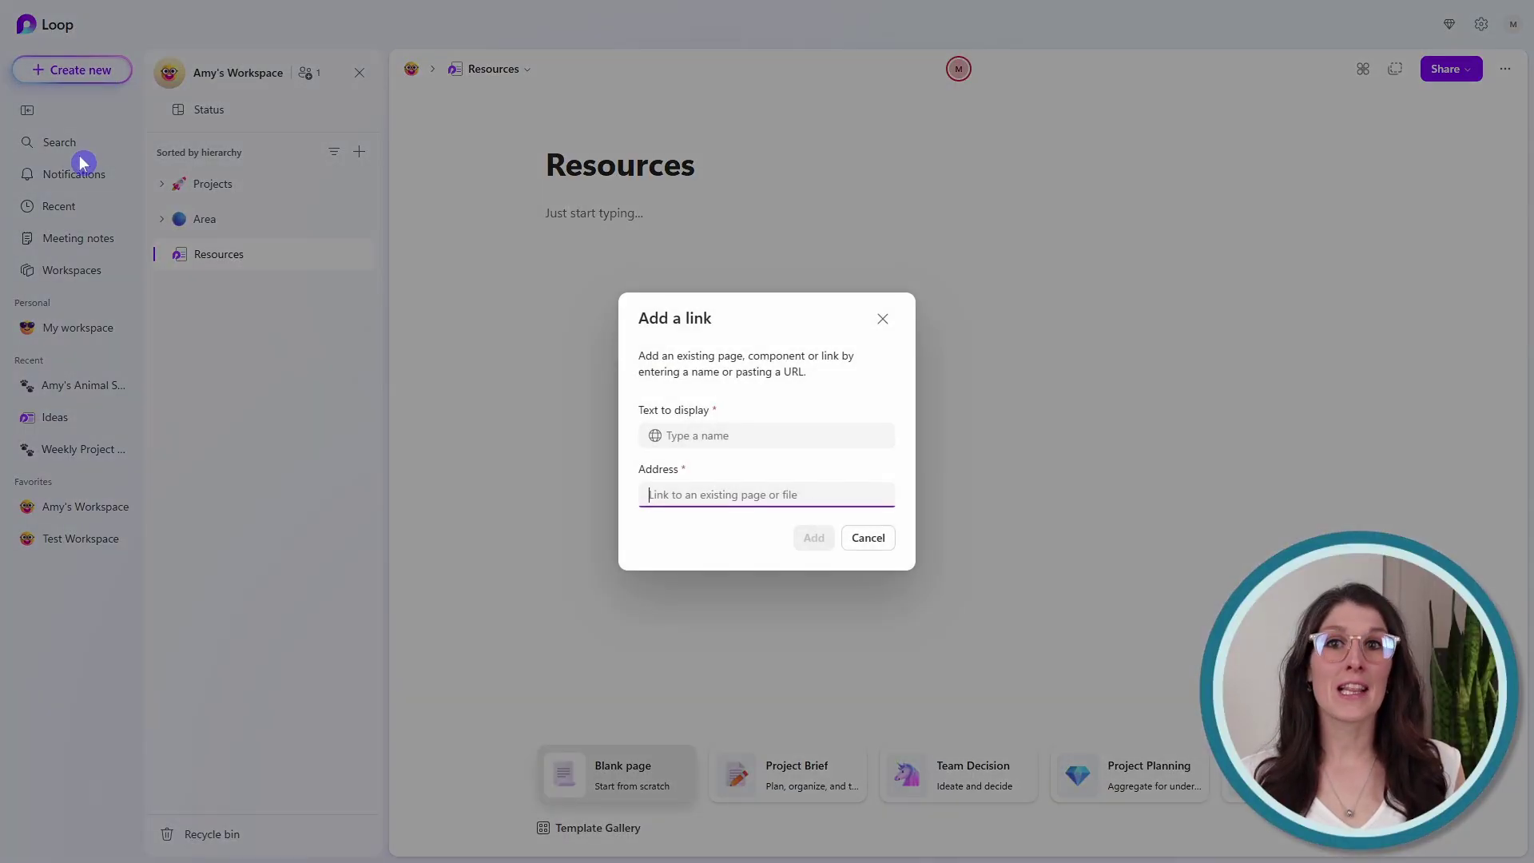
pyautogui.click(773, 436)
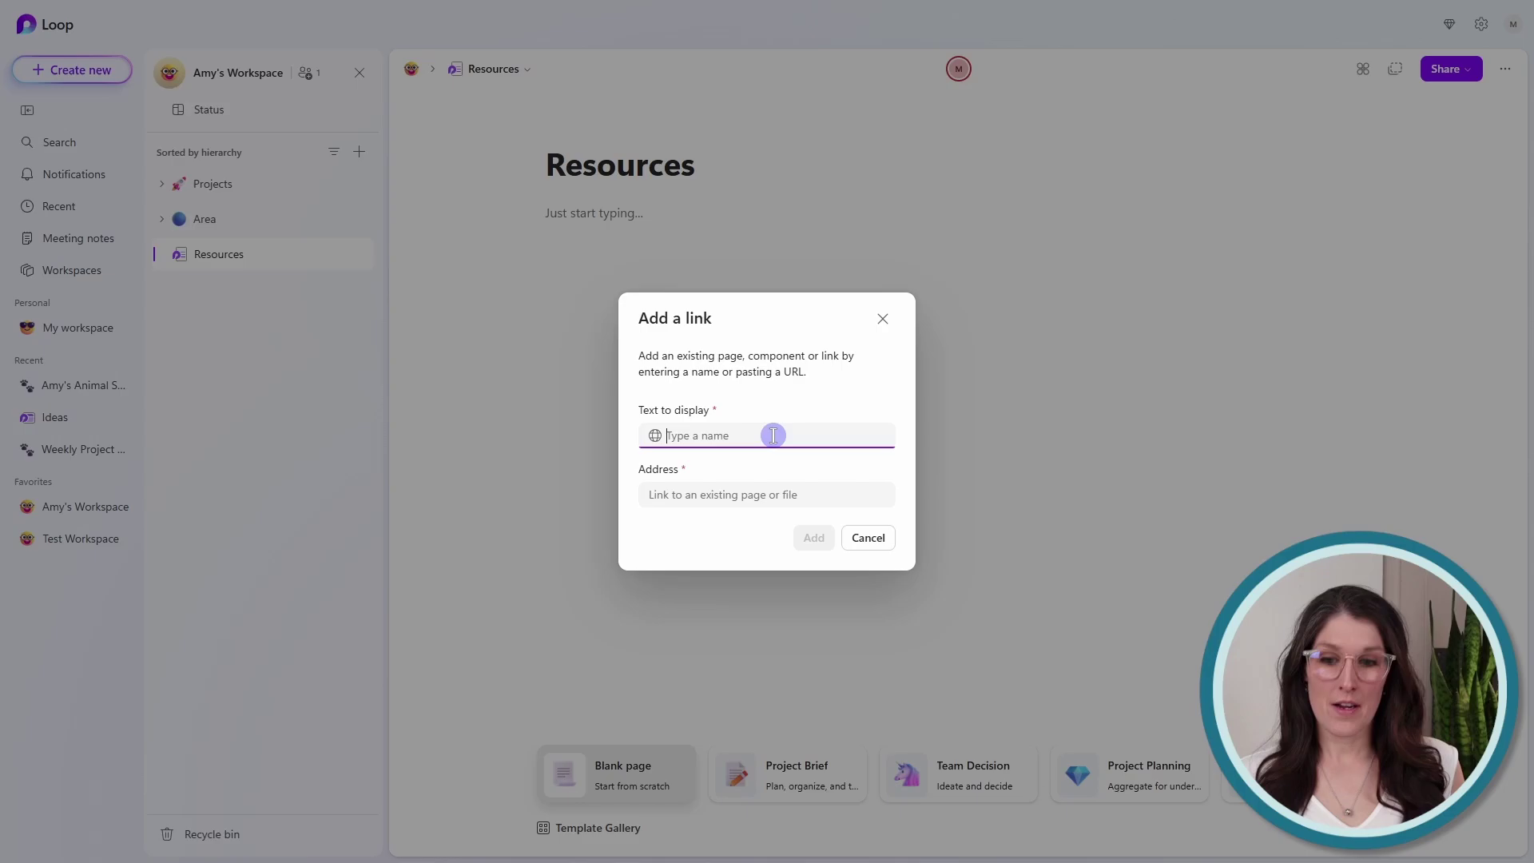
pyautogui.write('Para')
pyautogui.press('Tab')
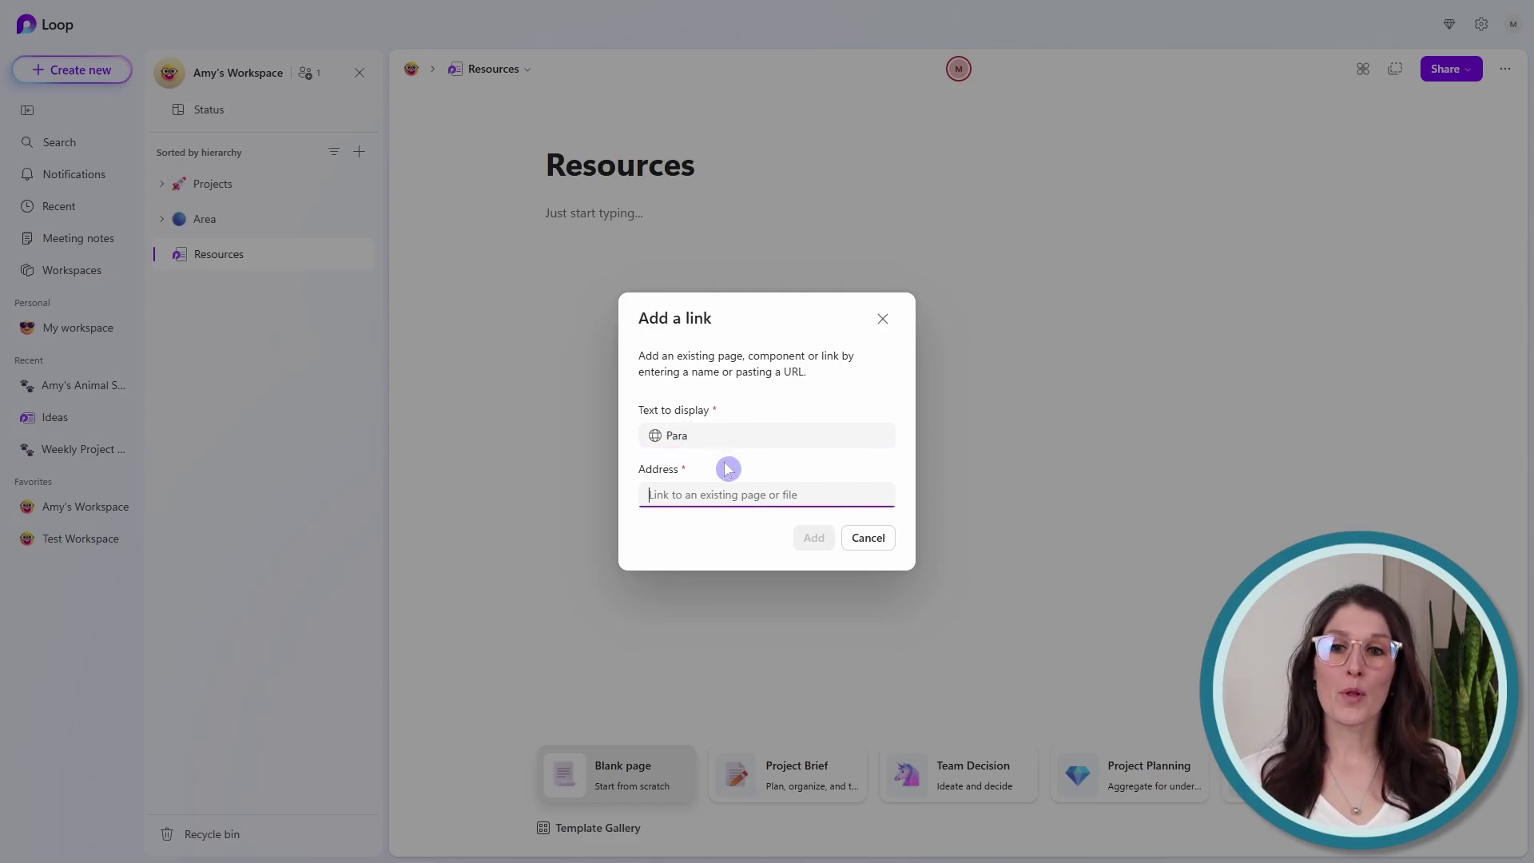
pyautogui.write('https://fortelabs.com/blog/para/')
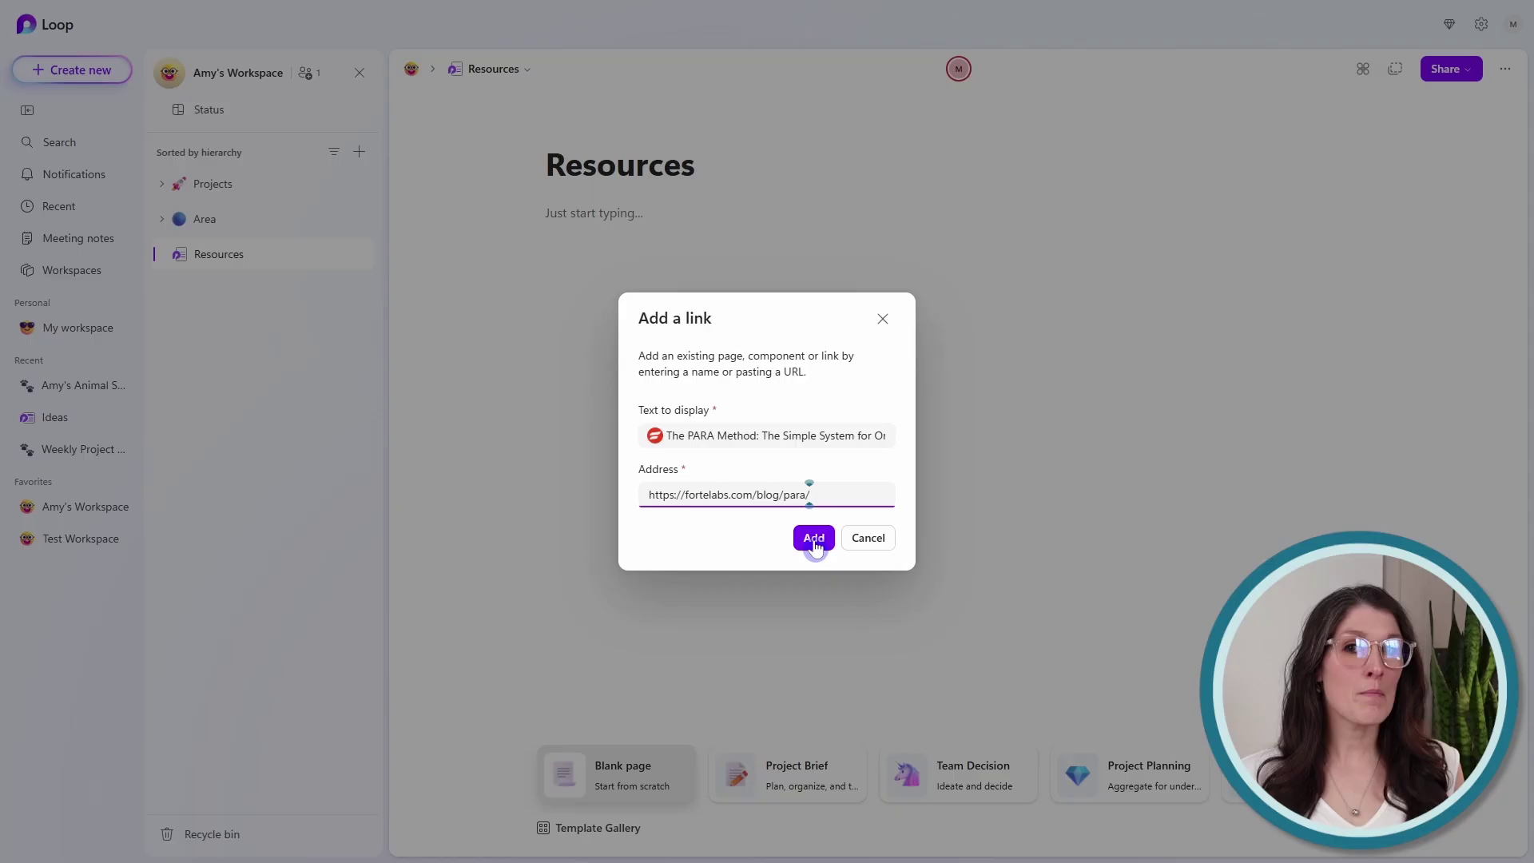
pyautogui.click(815, 538)
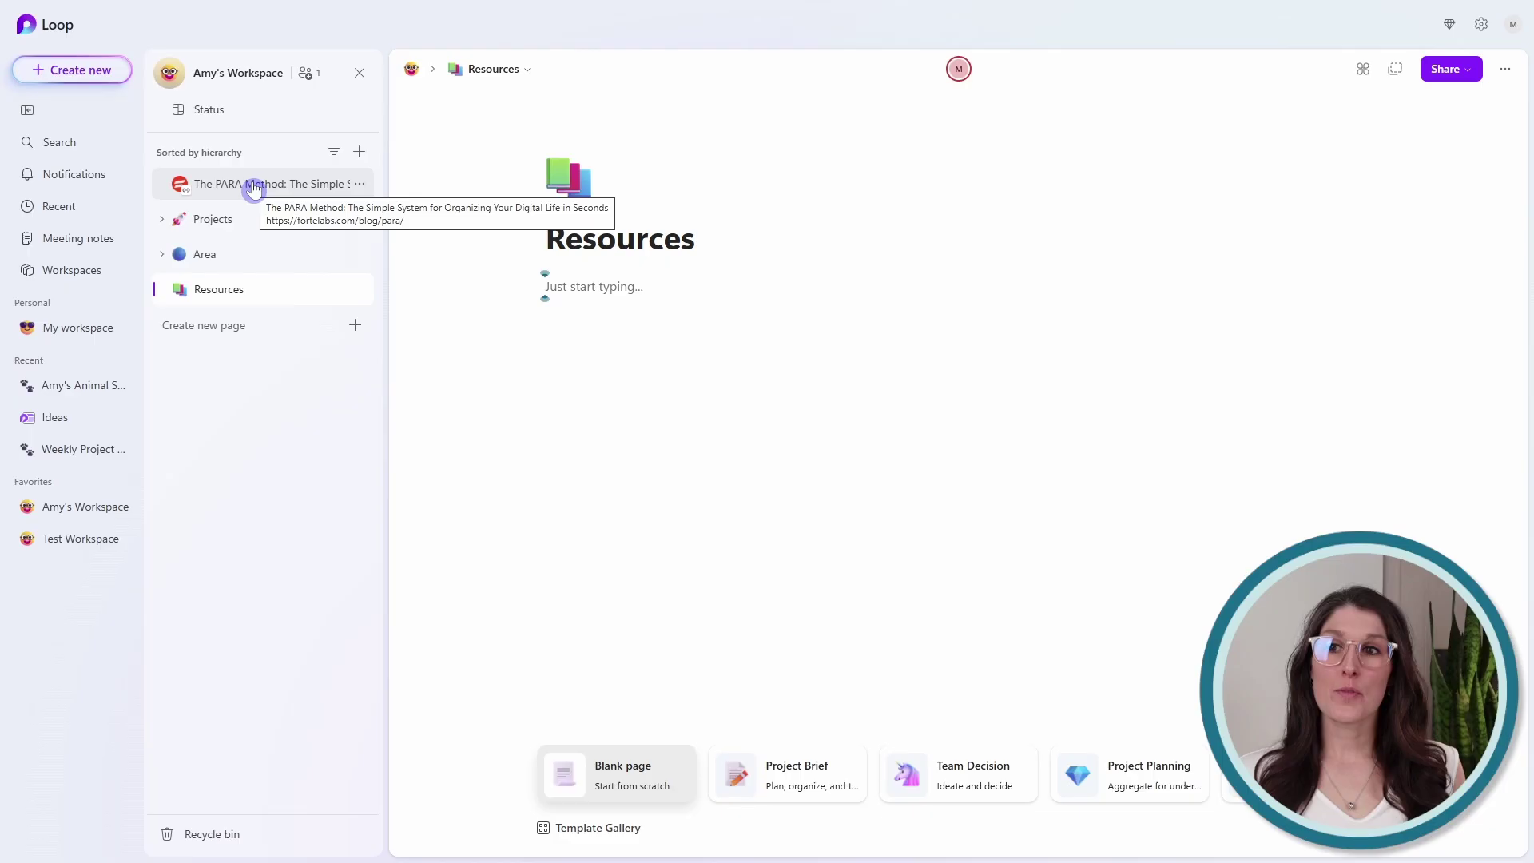
# Drag the PARA Method link in the sidebar onto the Resources page
pyautogui.click(253, 187)
pyautogui.moveTo(254, 187); pyautogui.dragTo(232, 289)
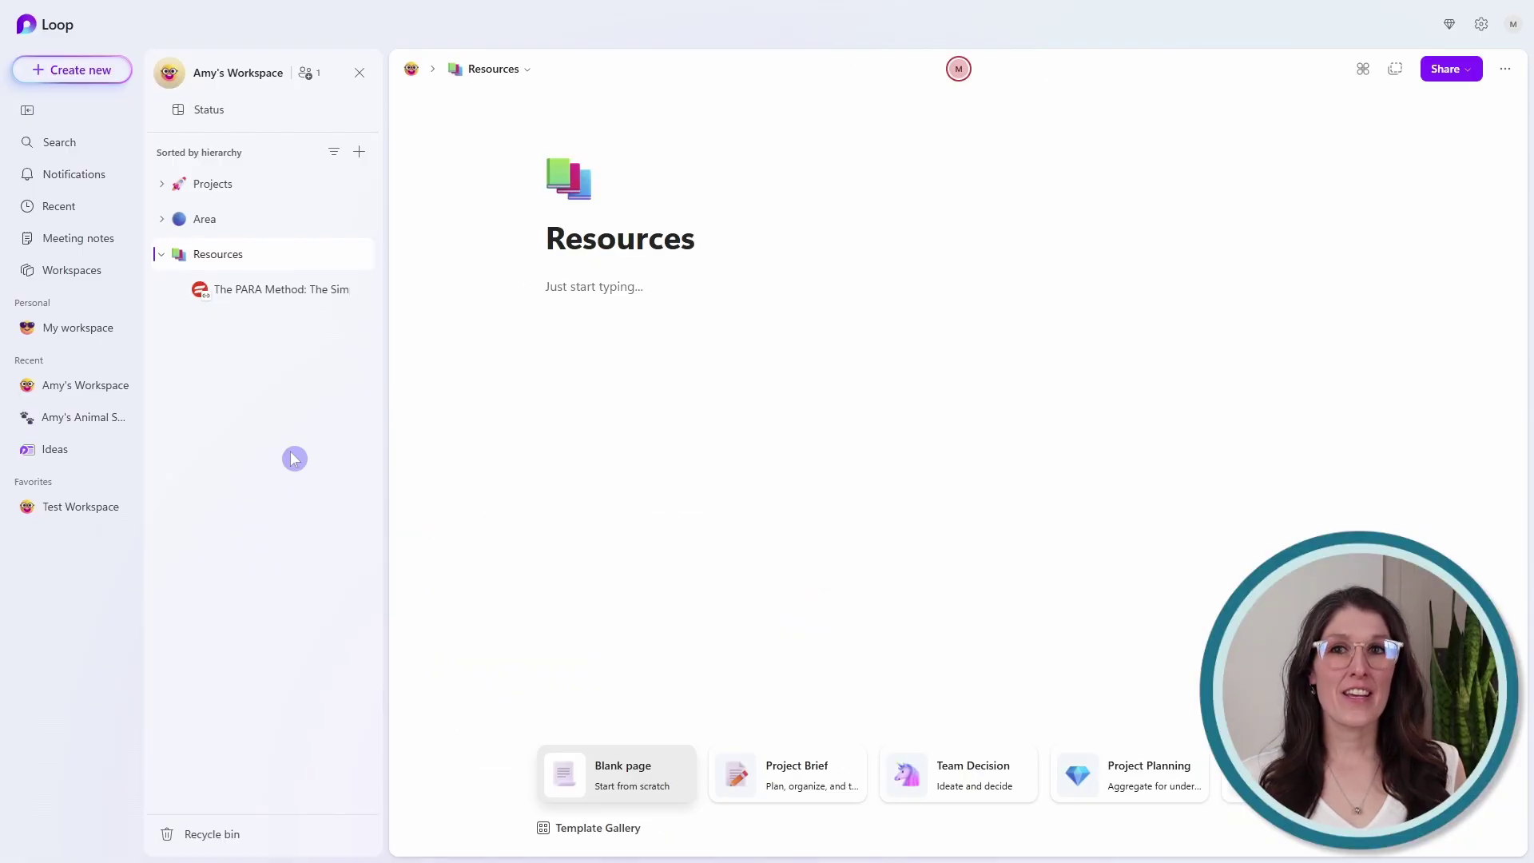
# Create a new blank workspace page titled 'Archive'
pyautogui.click(358, 154)
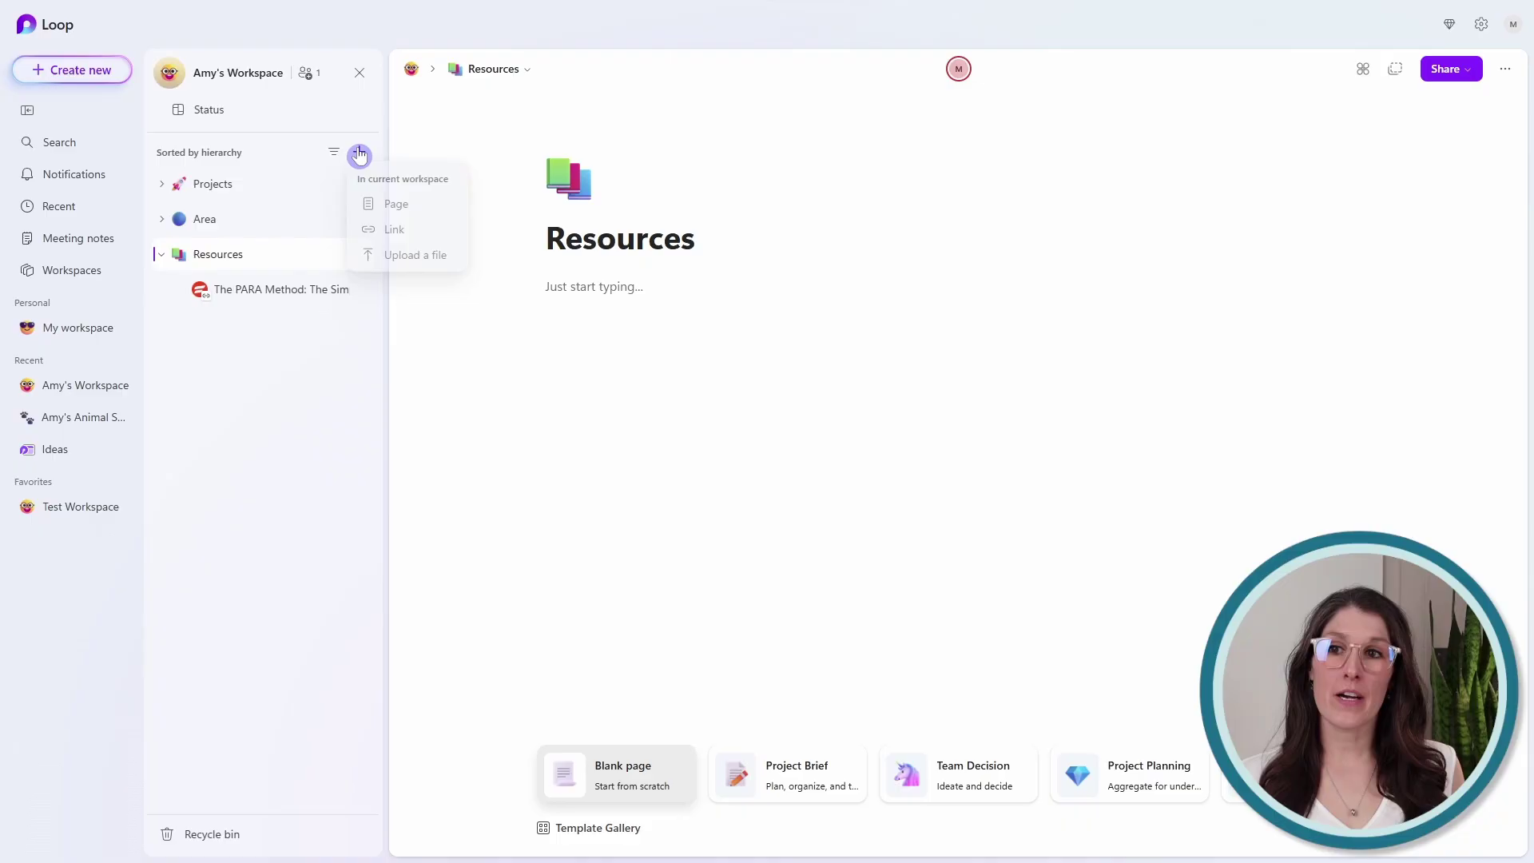
pyautogui.click(448, 216)
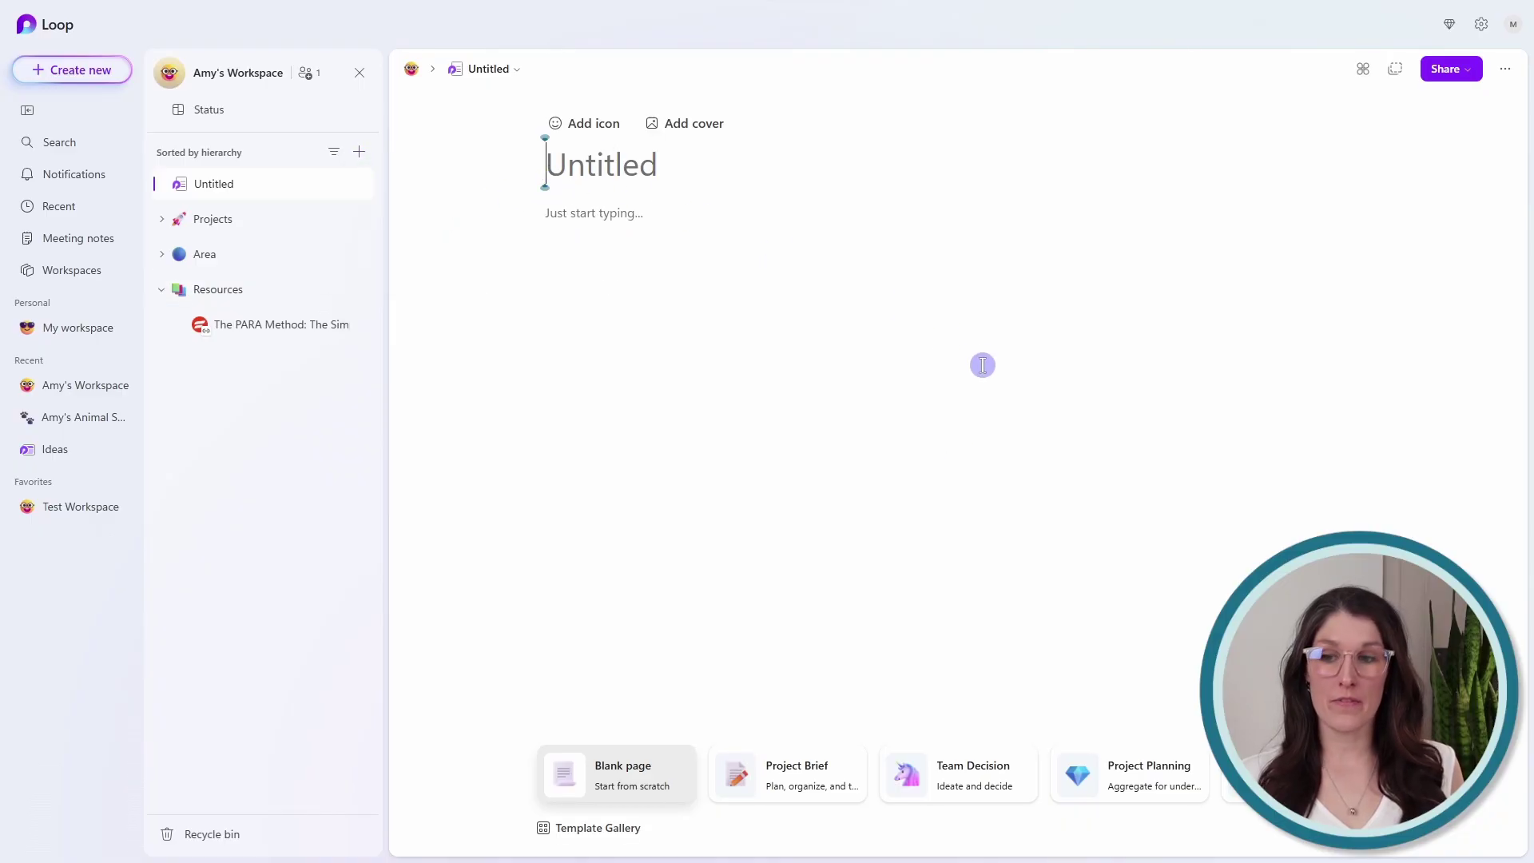
pyautogui.write('Archive')
pyautogui.press('Return')
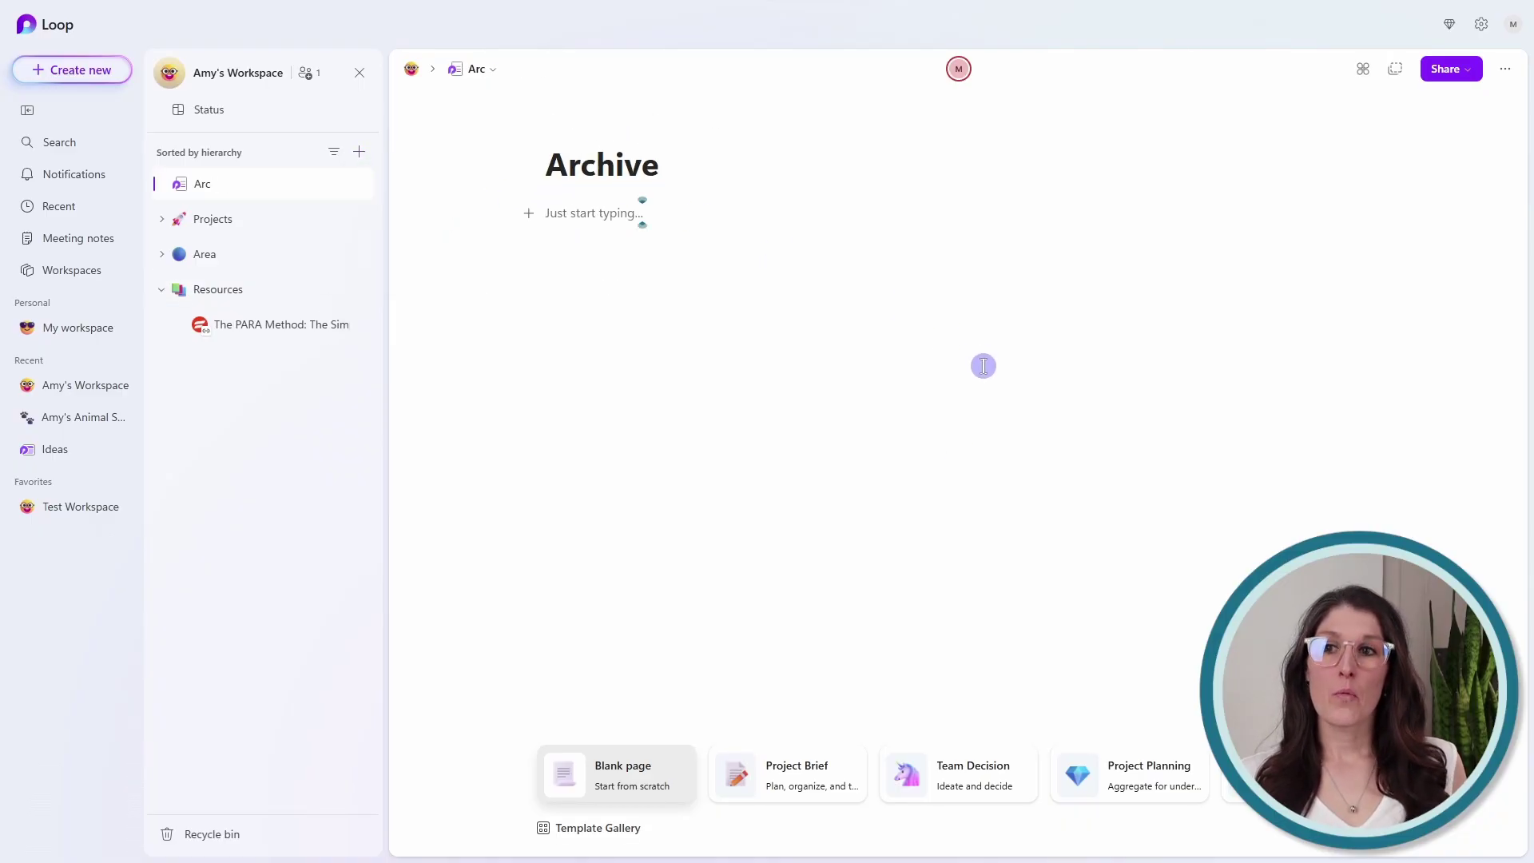
# Place Archive below Resources and nest The PARA Method page inside Archive
pyautogui.click(162, 289)
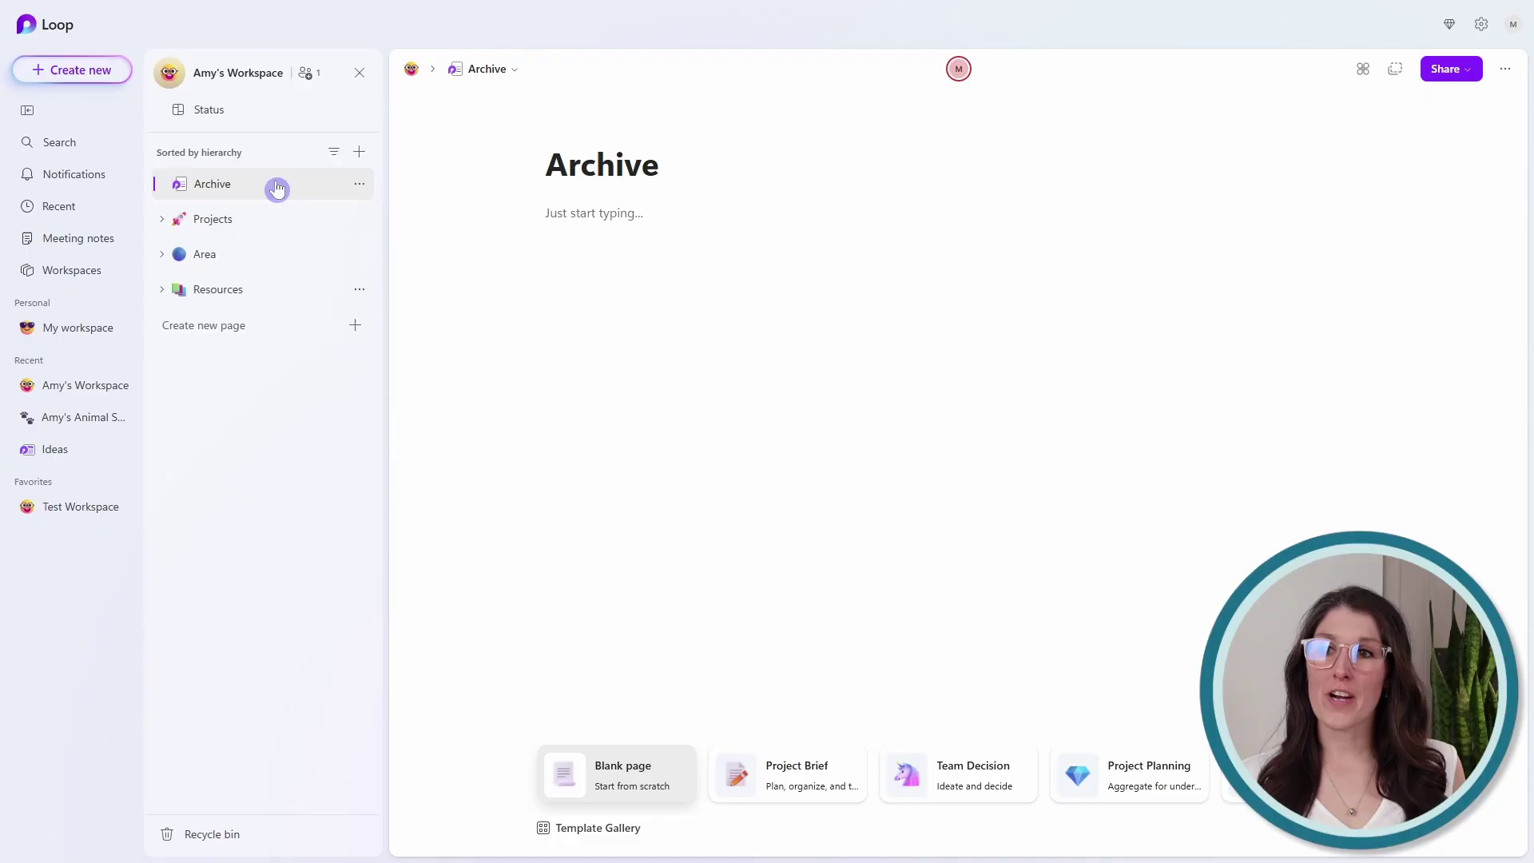
pyautogui.moveTo(277, 189); pyautogui.dragTo(197, 311)
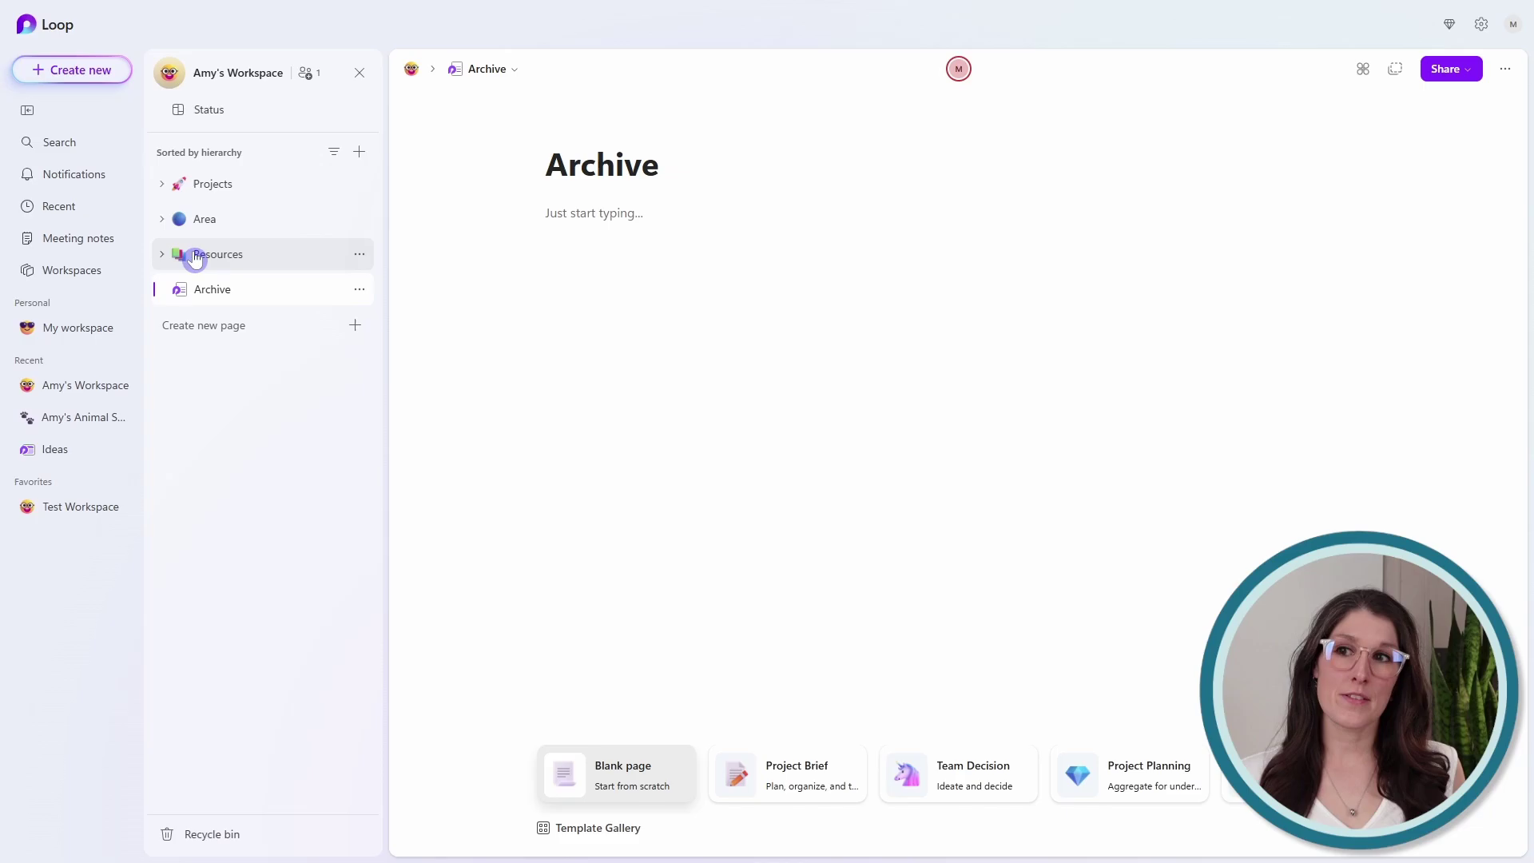
pyautogui.click(162, 254)
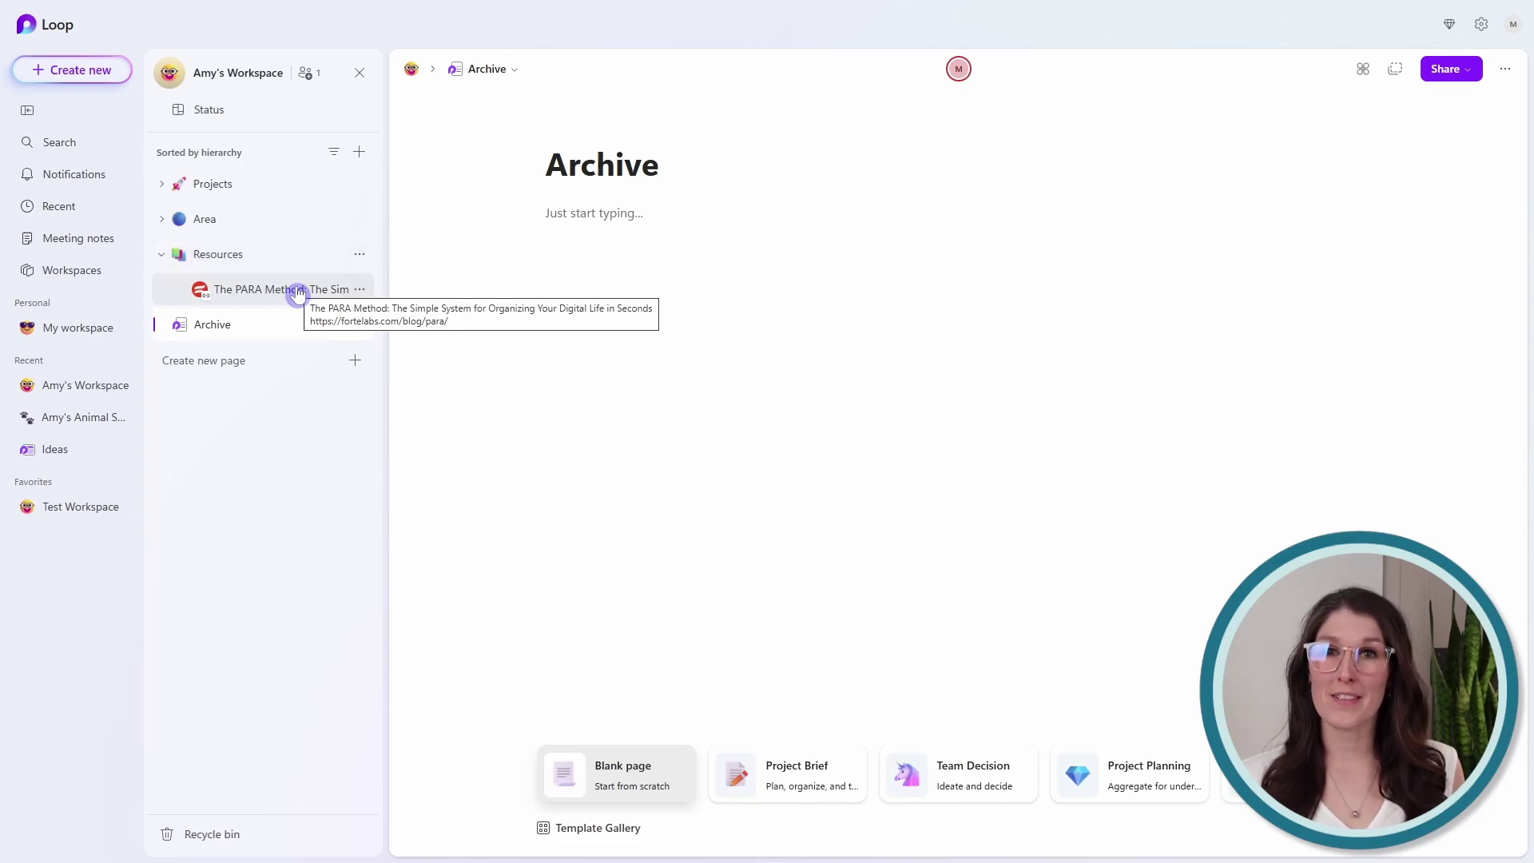
pyautogui.moveTo(298, 292); pyautogui.dragTo(201, 326)
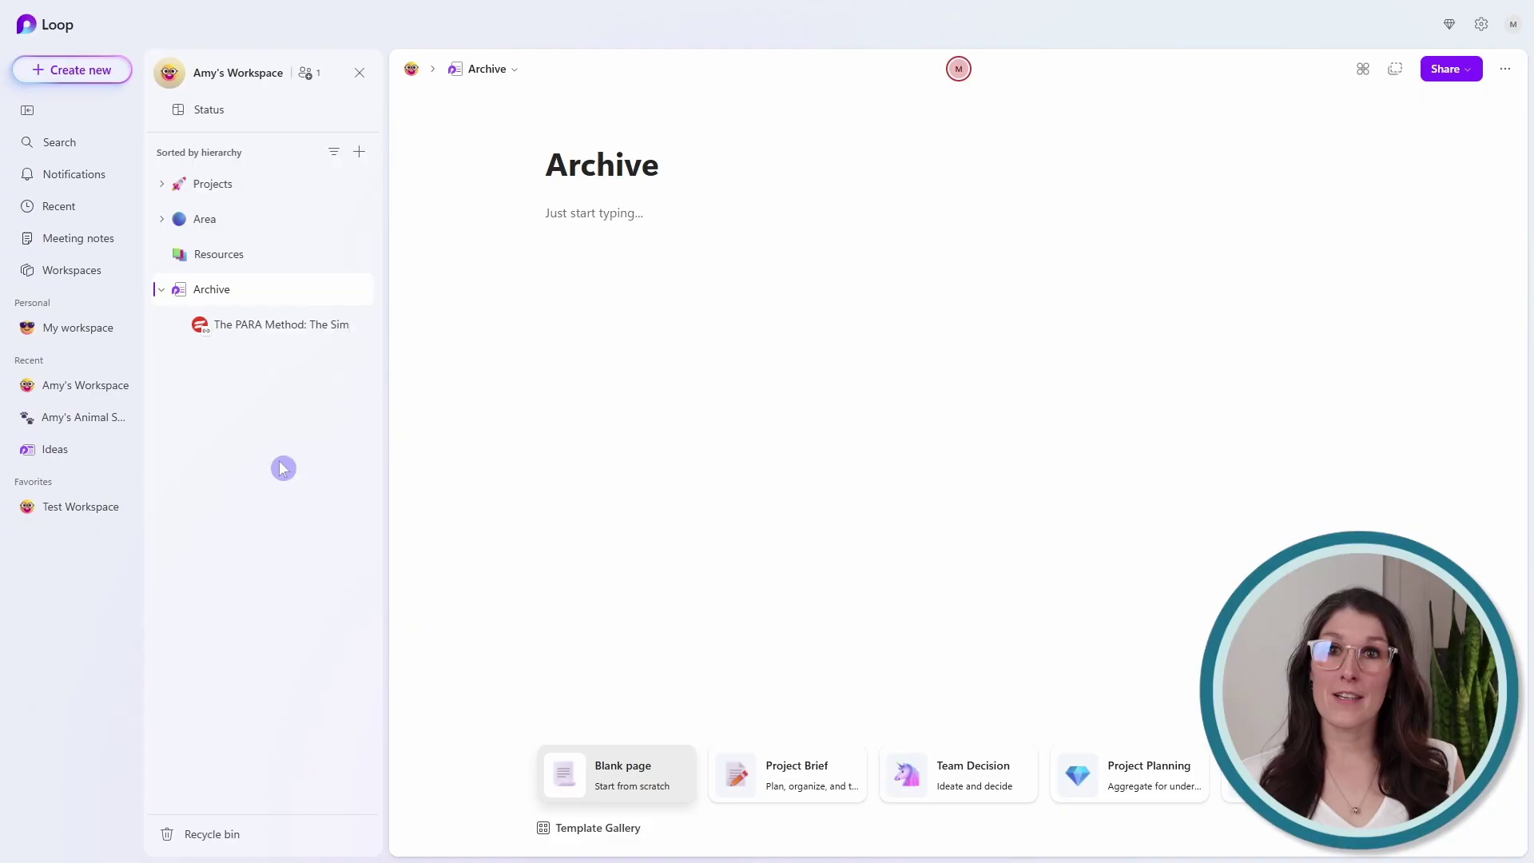
# Review the deleted pages in the Recycle bin, then return to the Archive page
pyautogui.click(224, 836)
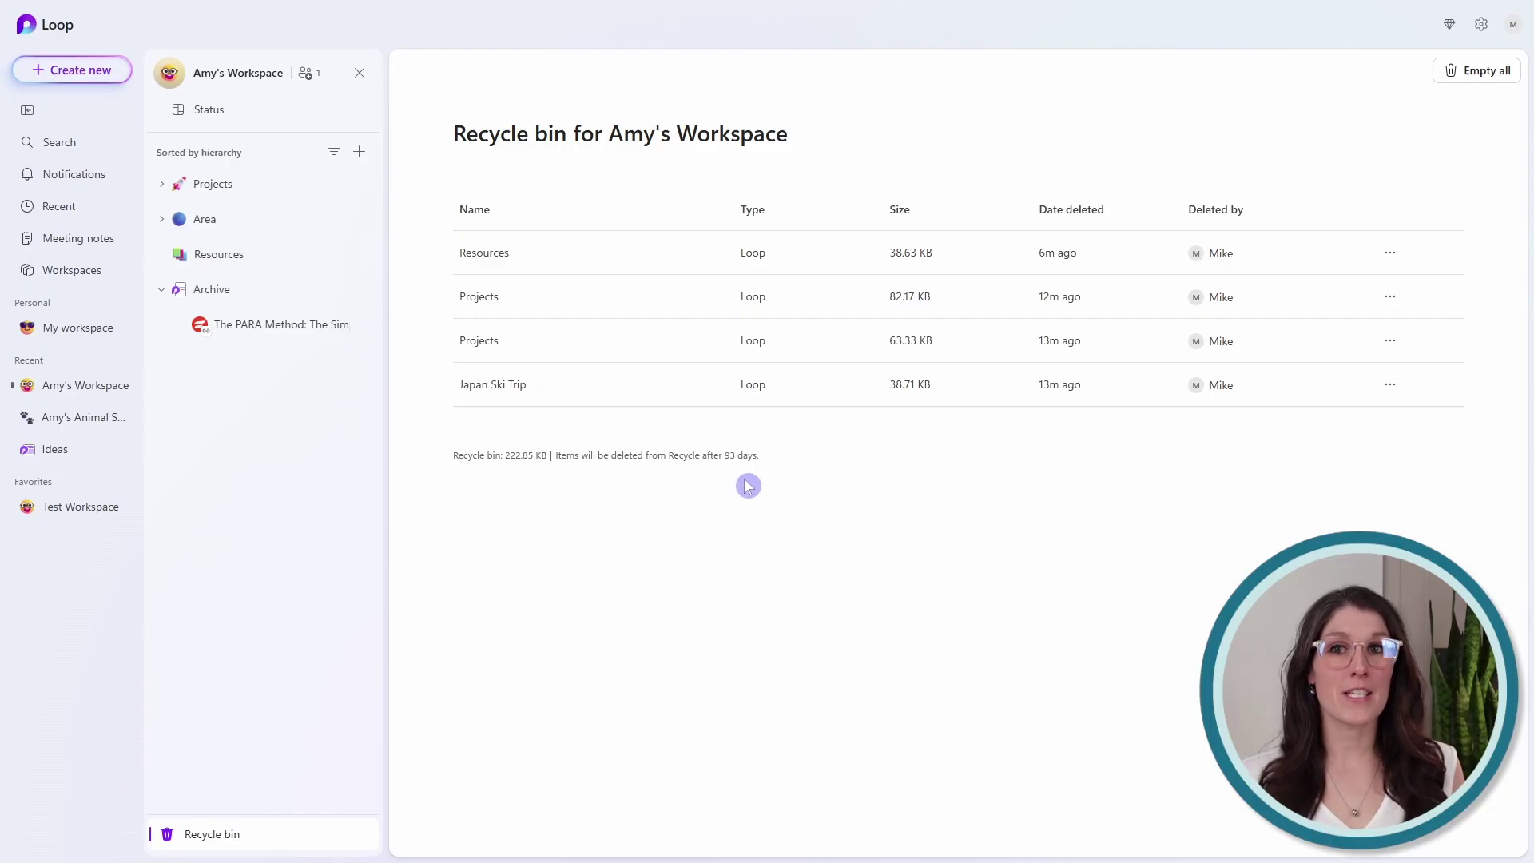
pyautogui.click(329, 294)
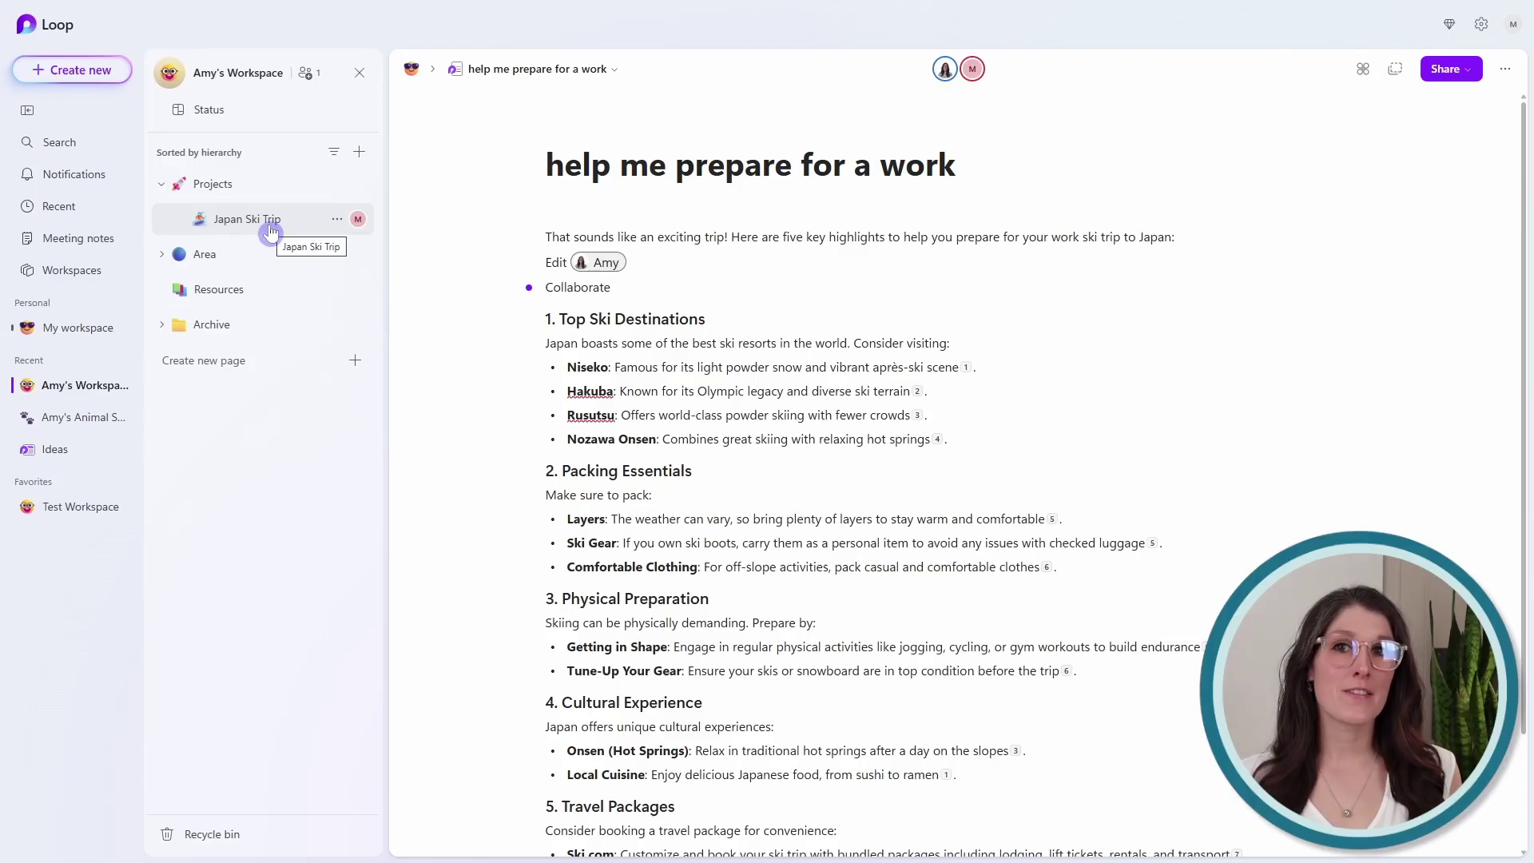
# Add the 'help me prepare for a work' page from My workspace to the Projects workspace, then switch there
pyautogui.click(270, 231)
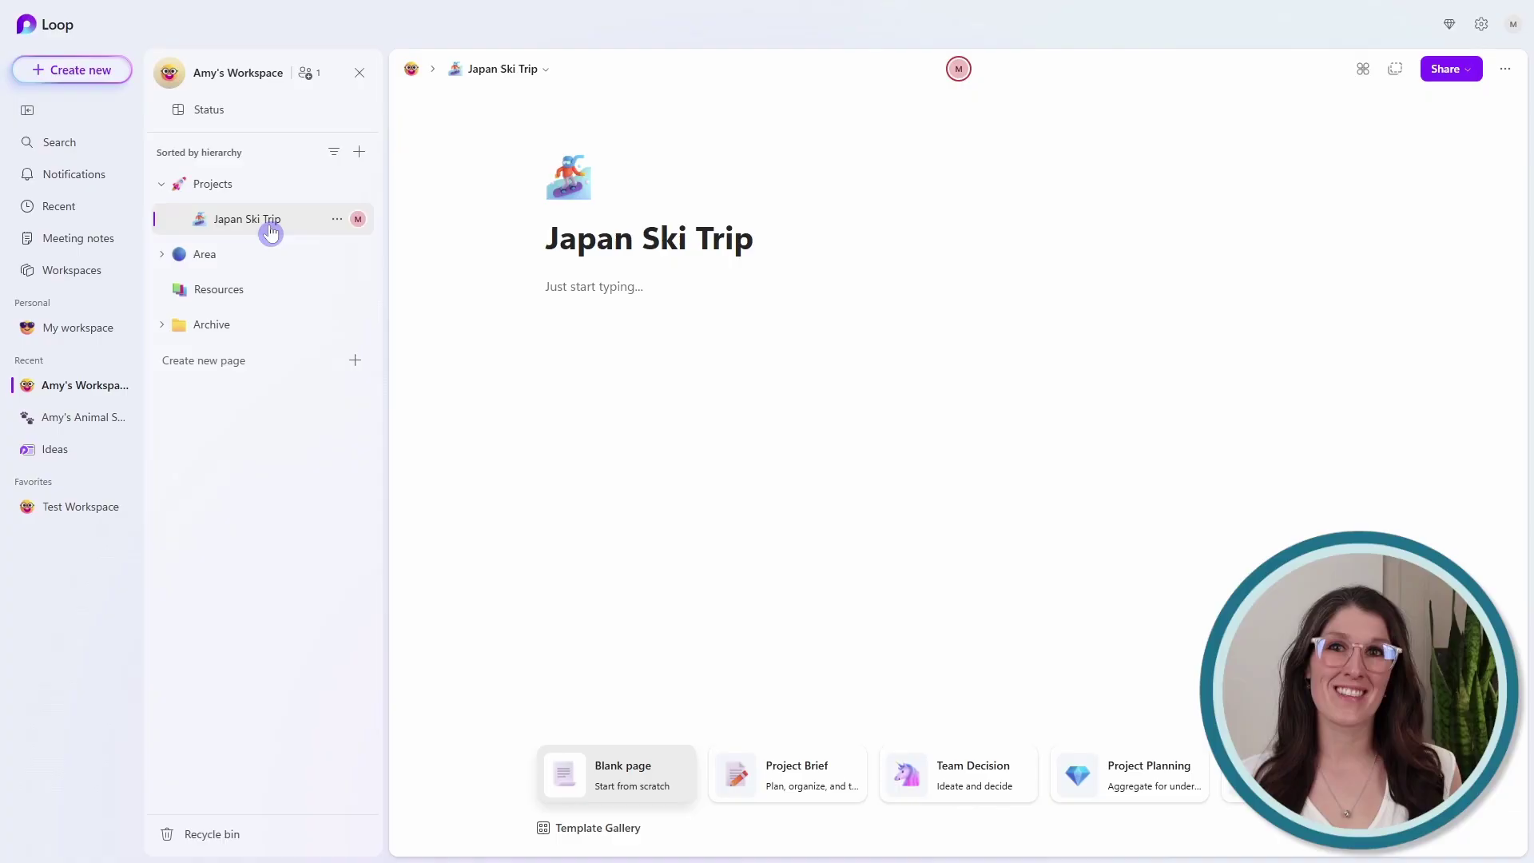
pyautogui.click(90, 341)
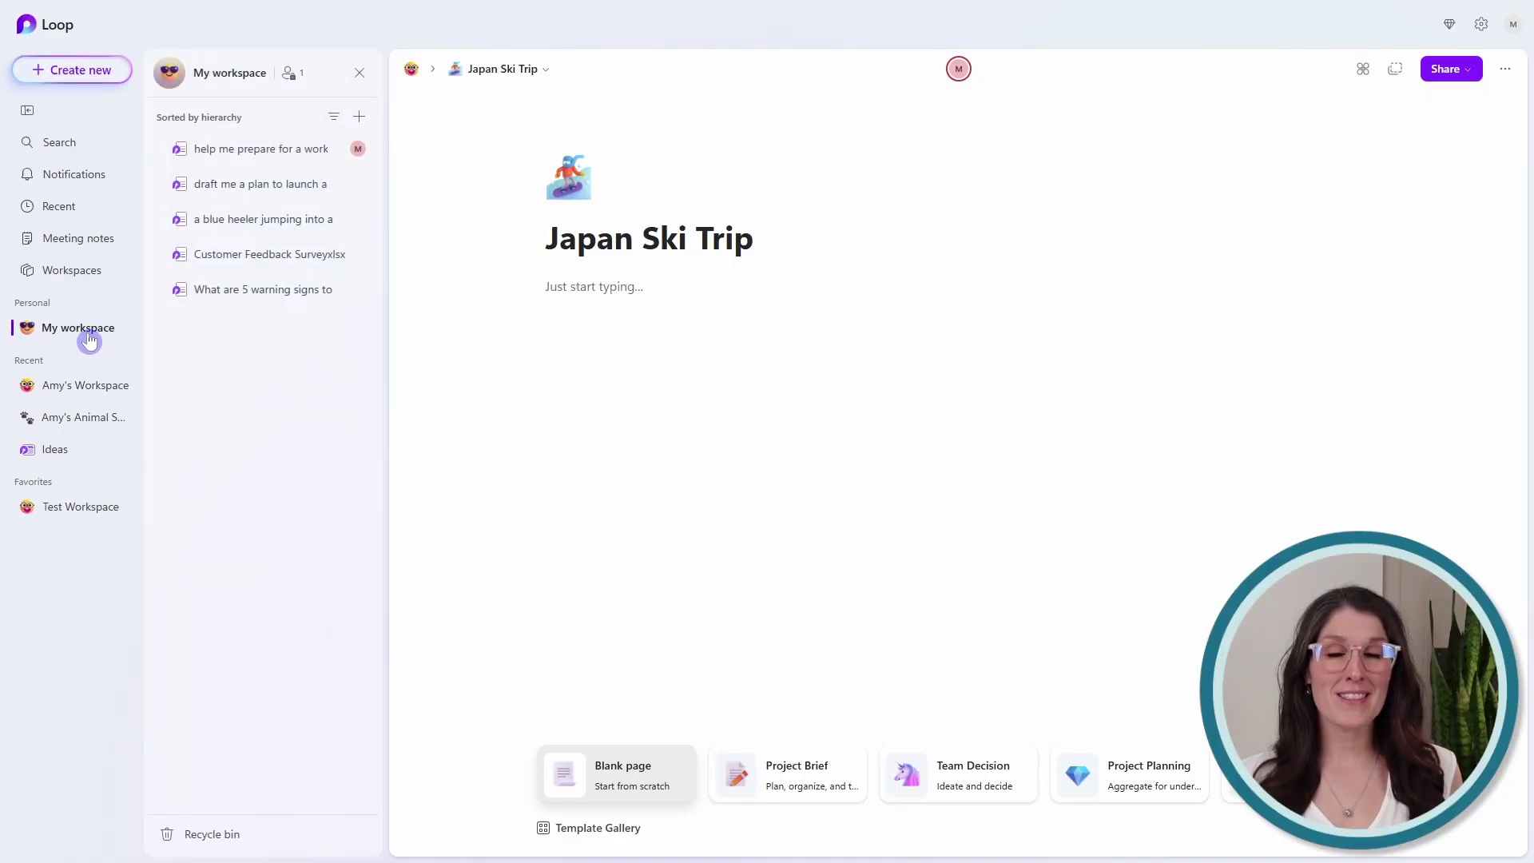
pyautogui.click(301, 161)
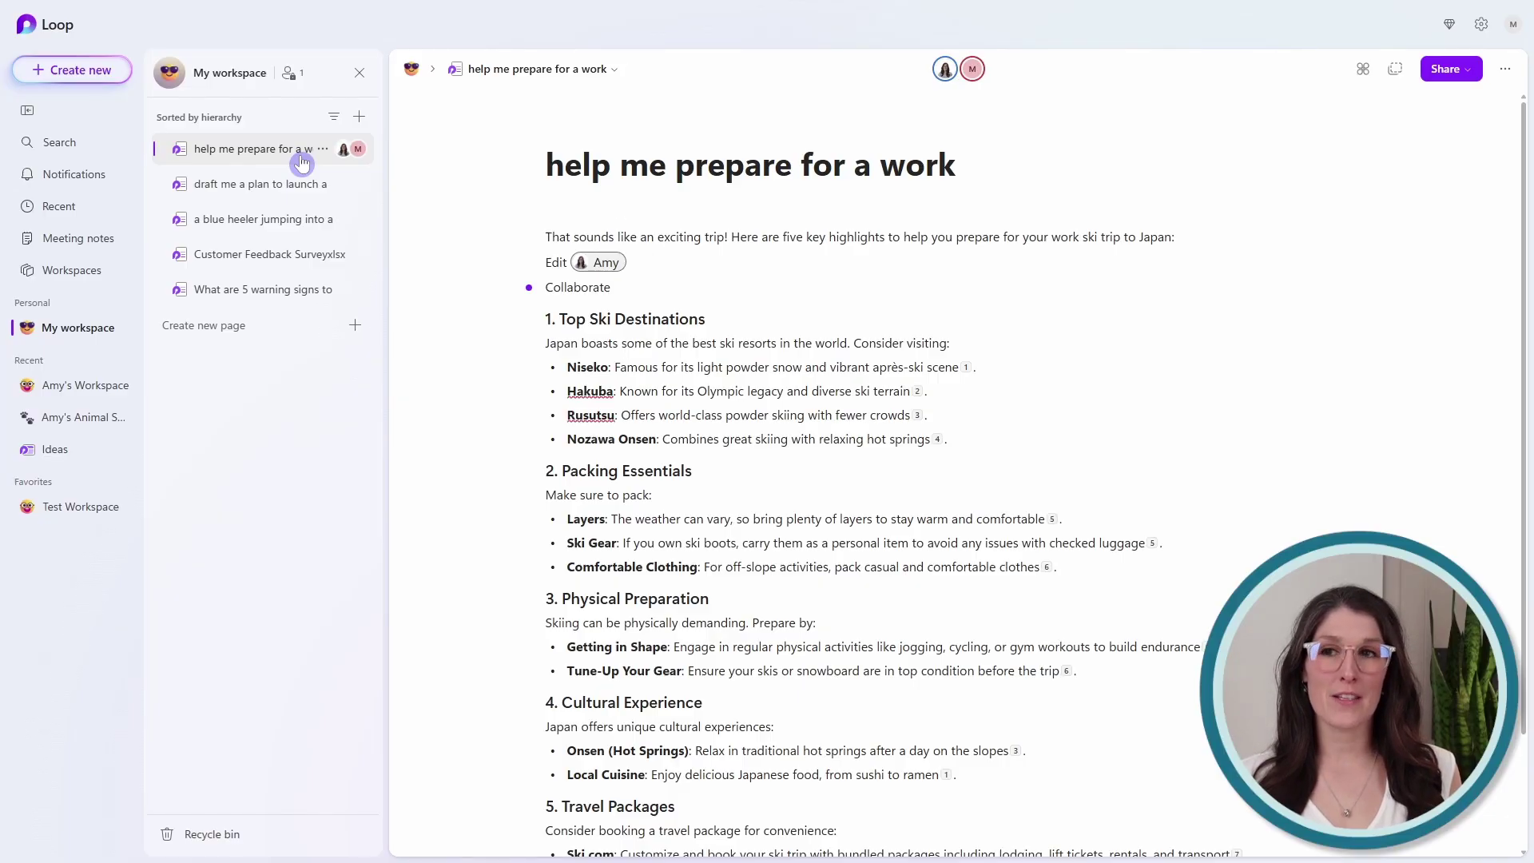
pyautogui.click(322, 149)
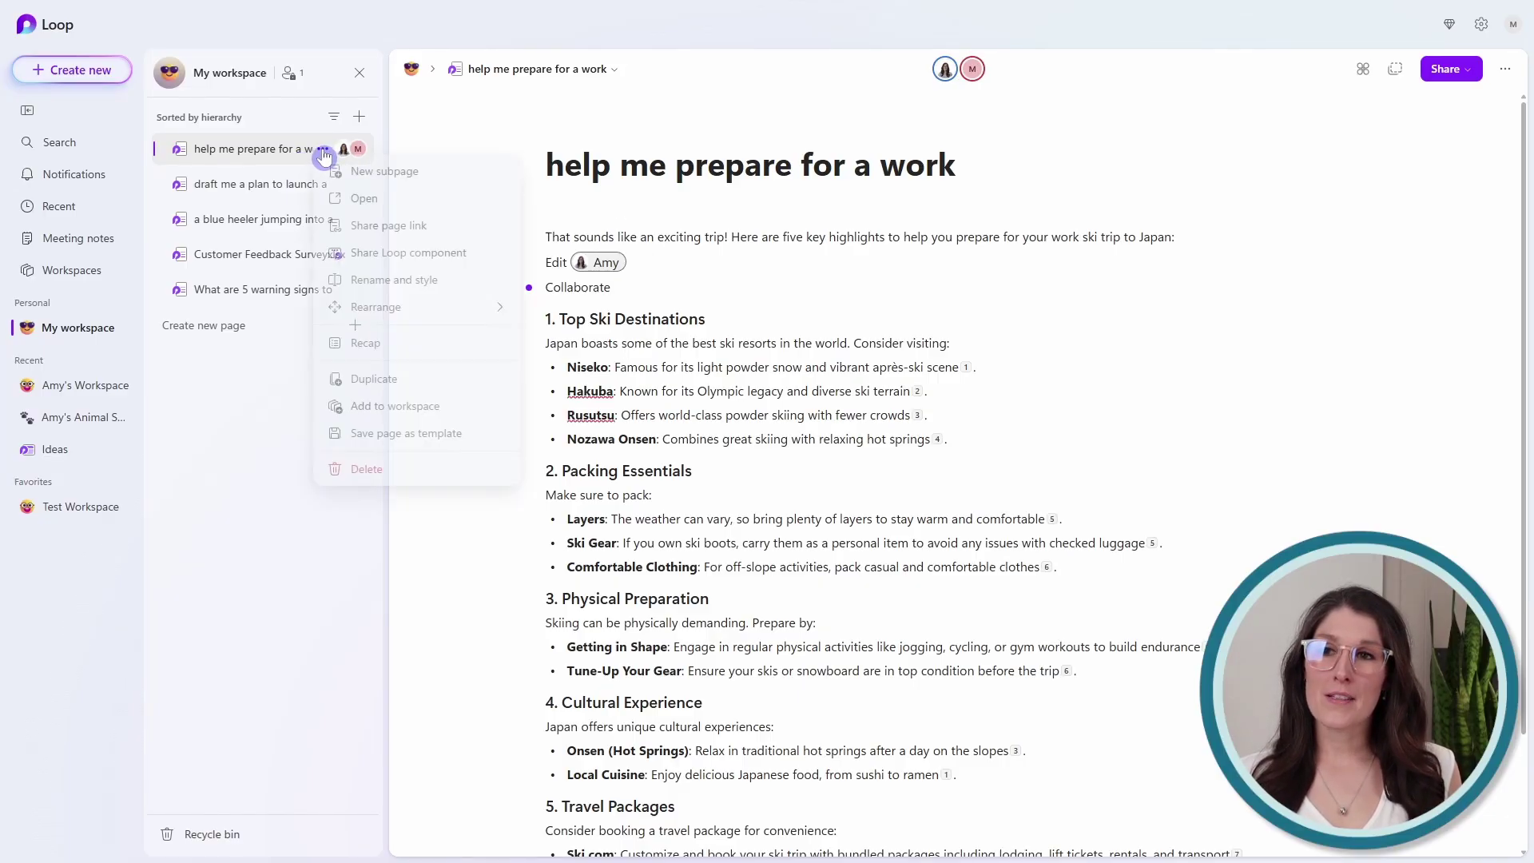
pyautogui.click(437, 415)
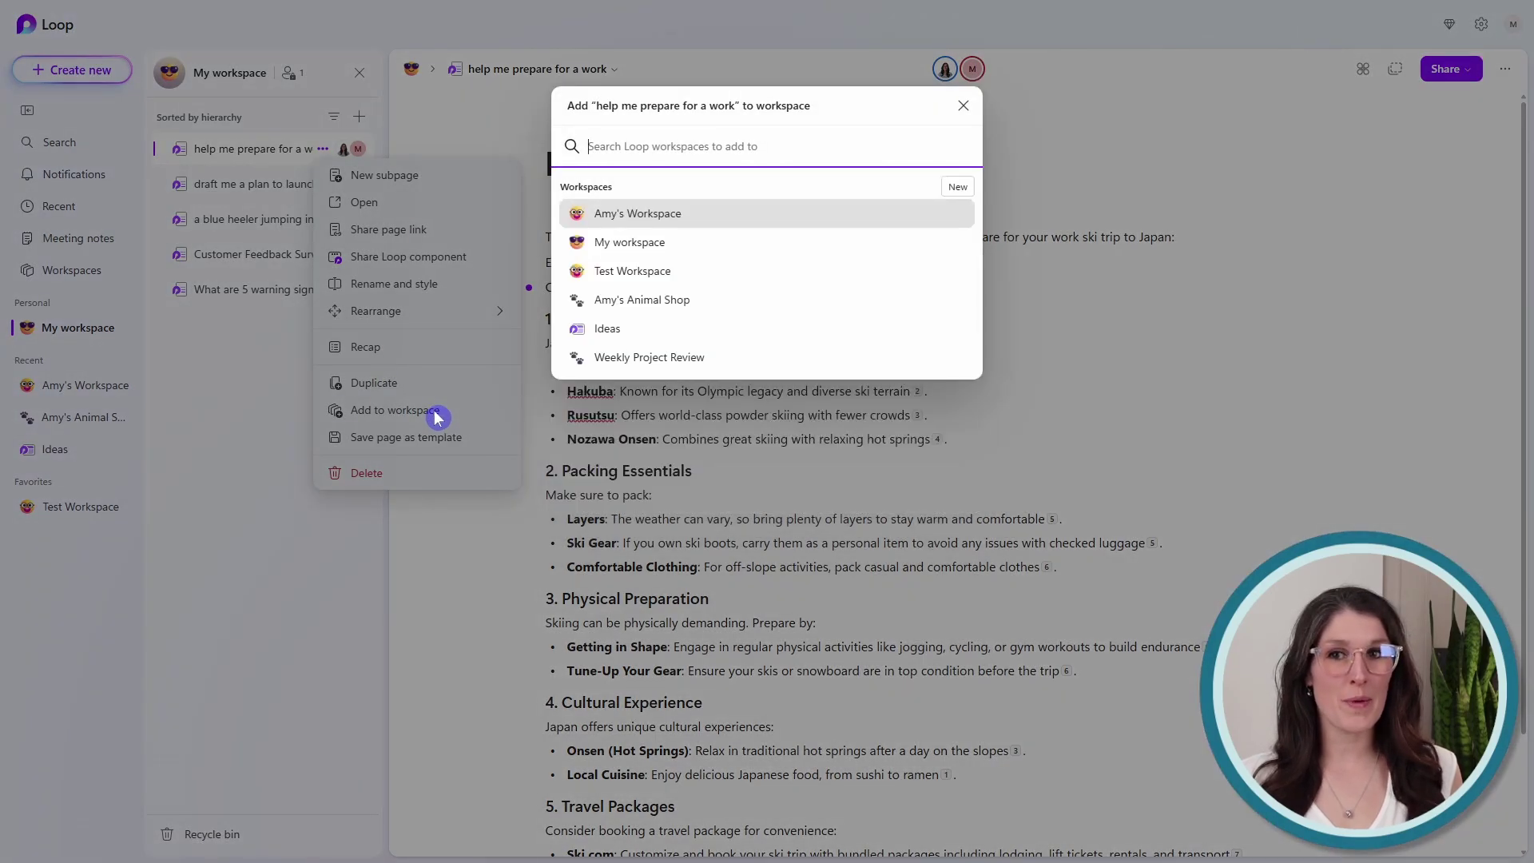
pyautogui.click(747, 223)
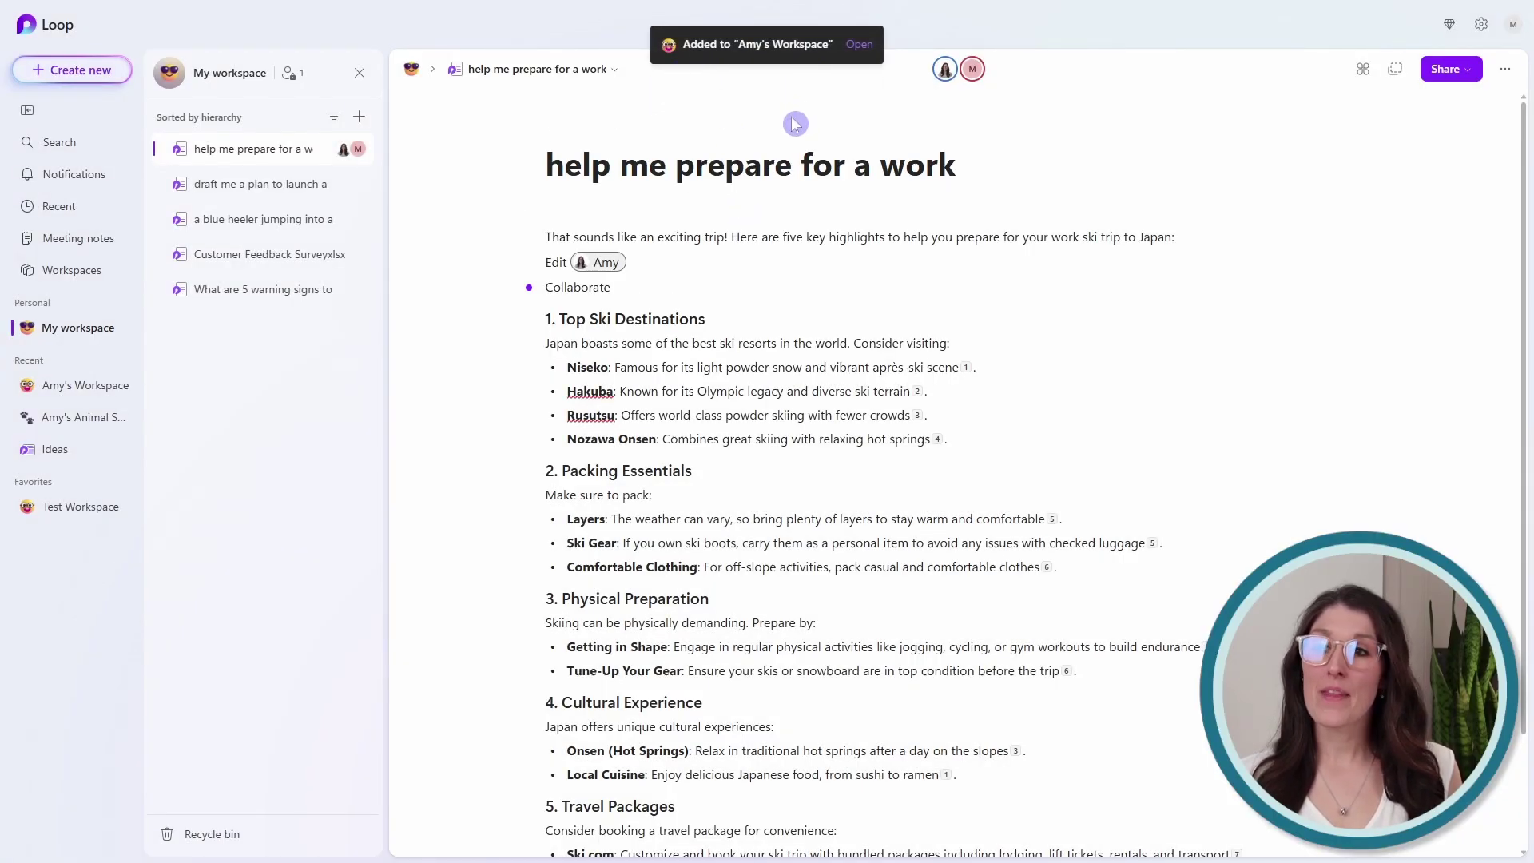
pyautogui.click(68, 391)
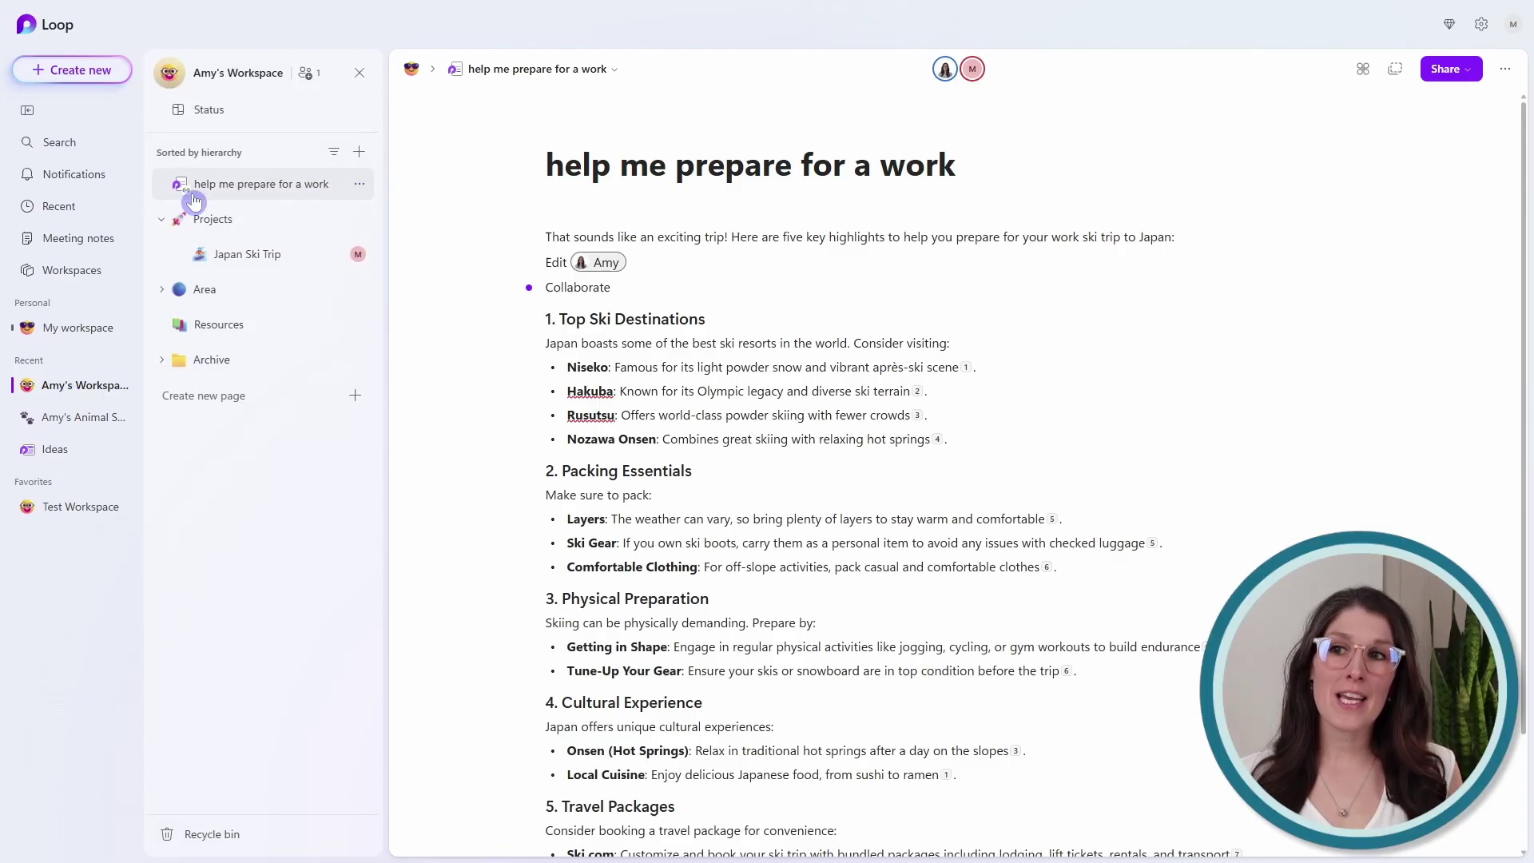
# Rename the newly added page to '5 Highlights'
pyautogui.click(264, 187)
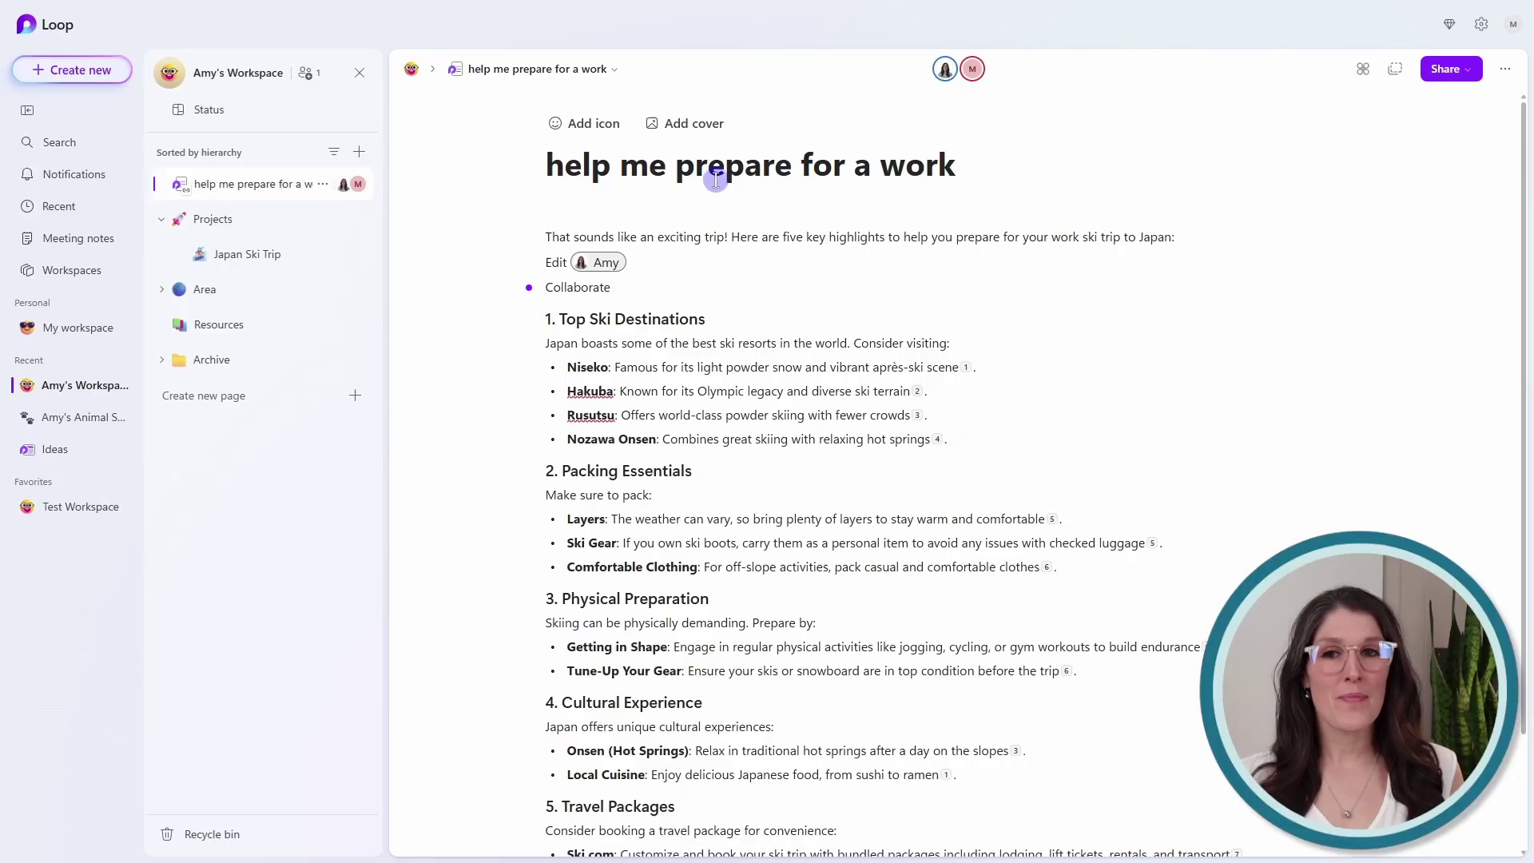
pyautogui.moveTo(1027, 161); pyautogui.dragTo(522, 164)
pyautogui.write('5')
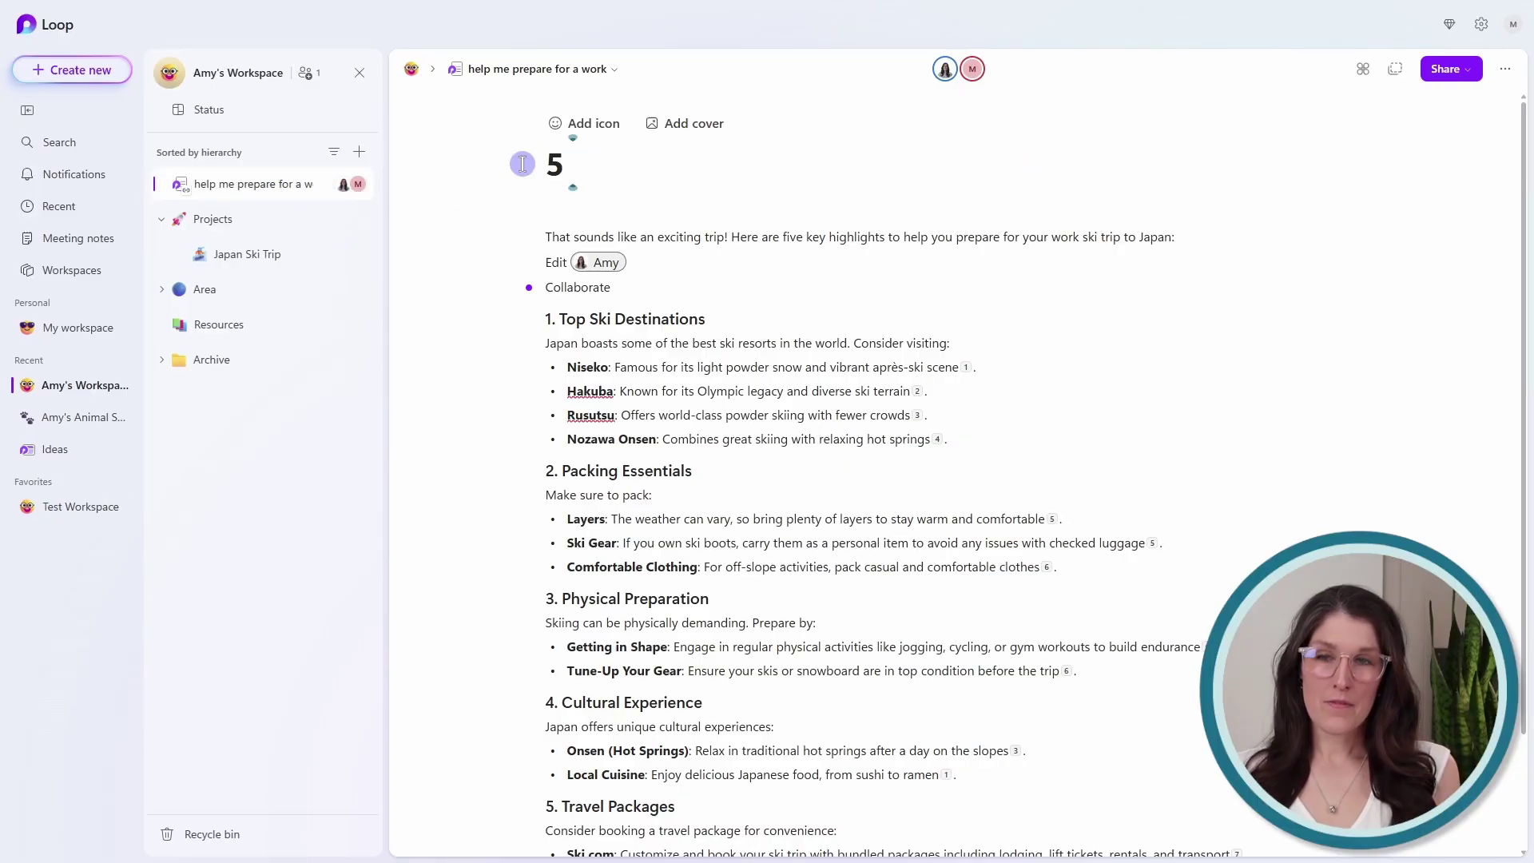
pyautogui.write(' Highlights')
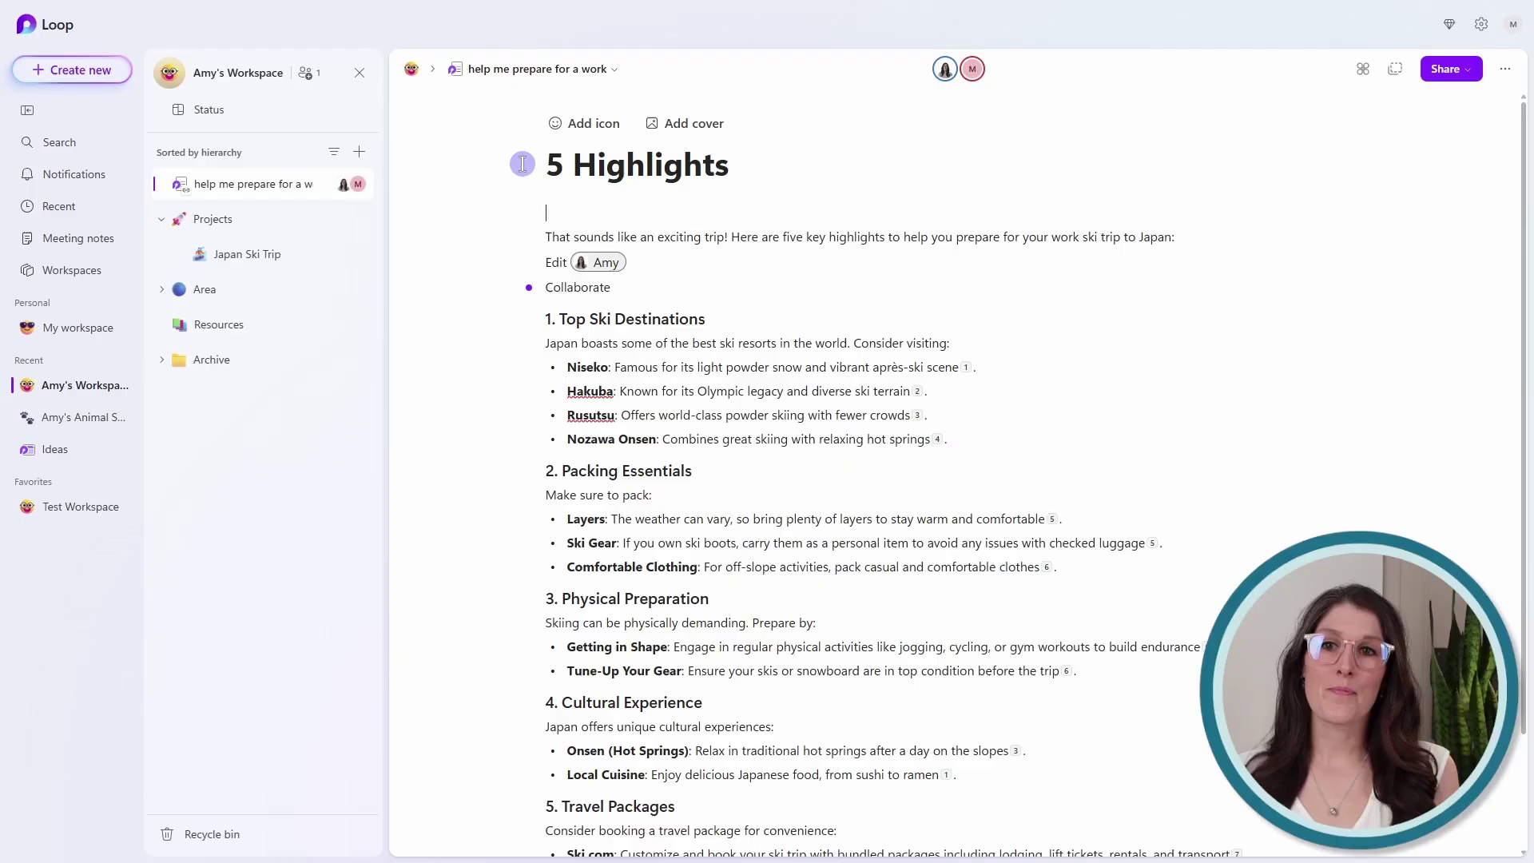
pyautogui.press('Return')
# Nest 5 Highlights under Japan Ski Trip and give it a map emoji icon
pyautogui.moveTo(281, 185); pyautogui.dragTo(260, 262)
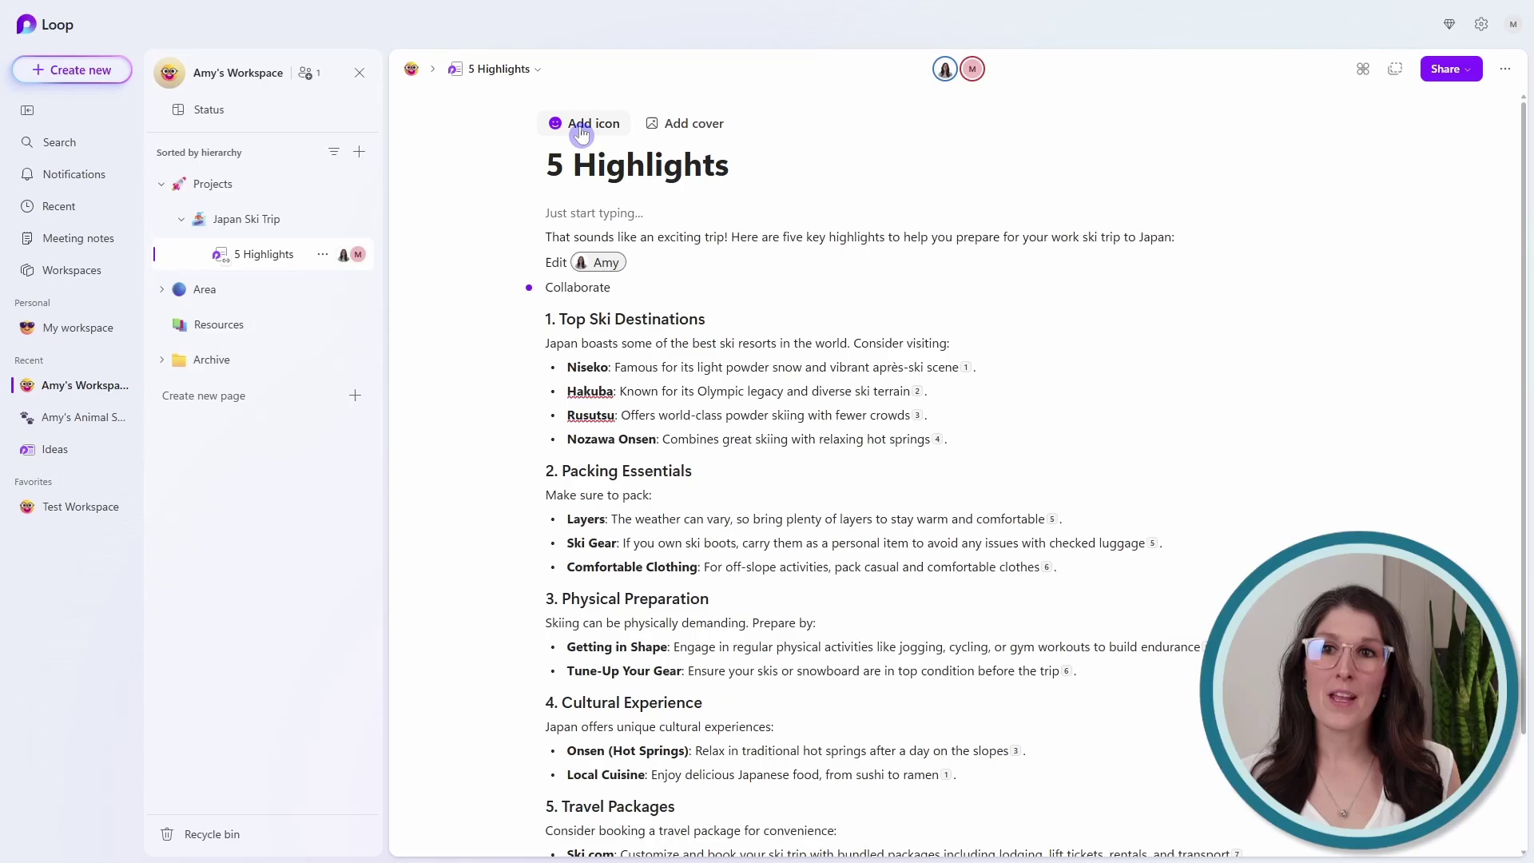
pyautogui.click(582, 126)
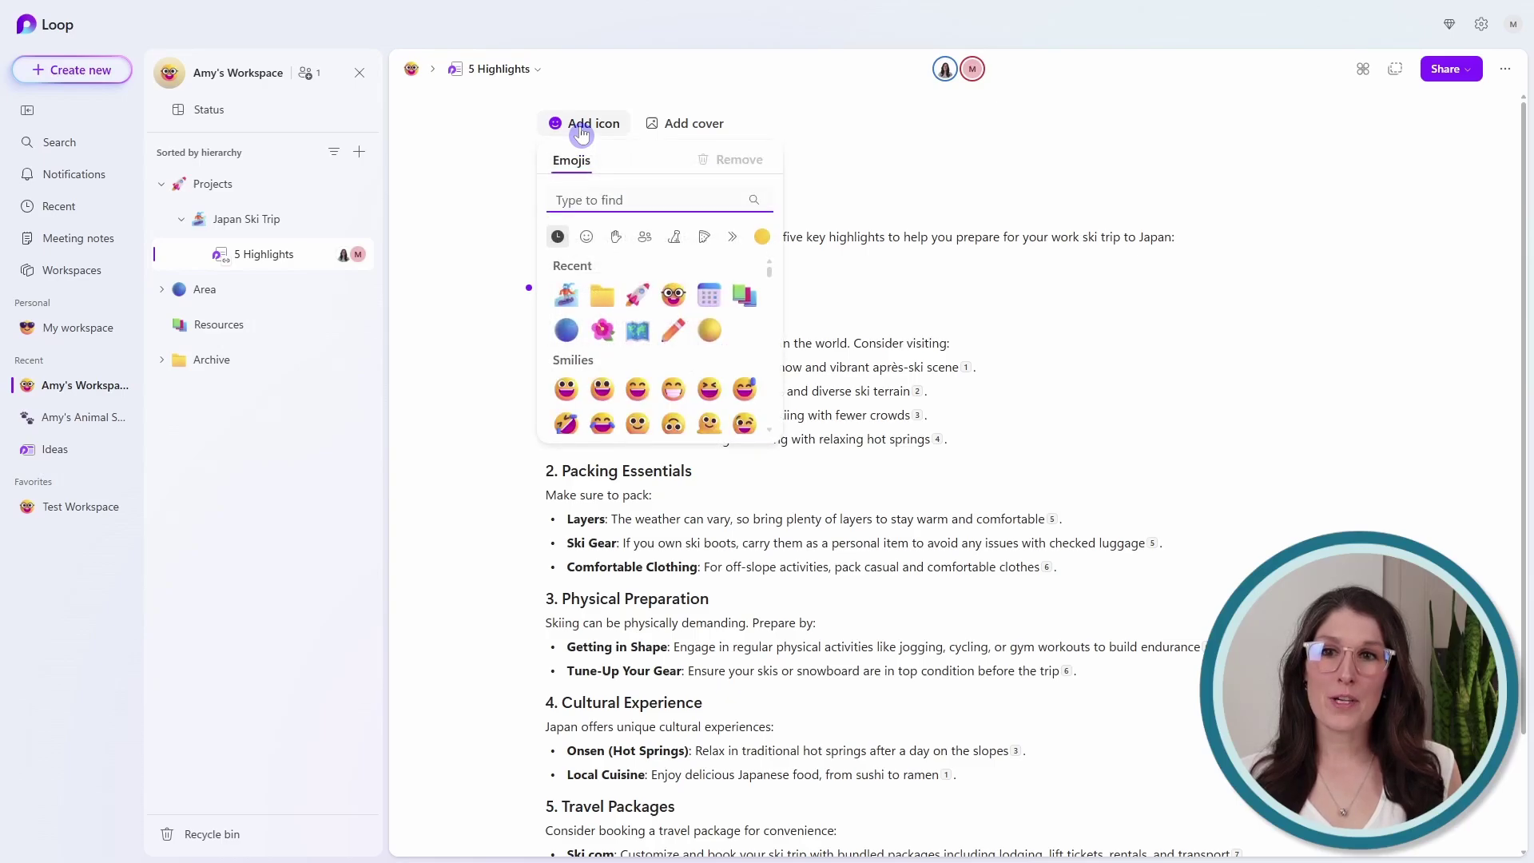
pyautogui.click(637, 330)
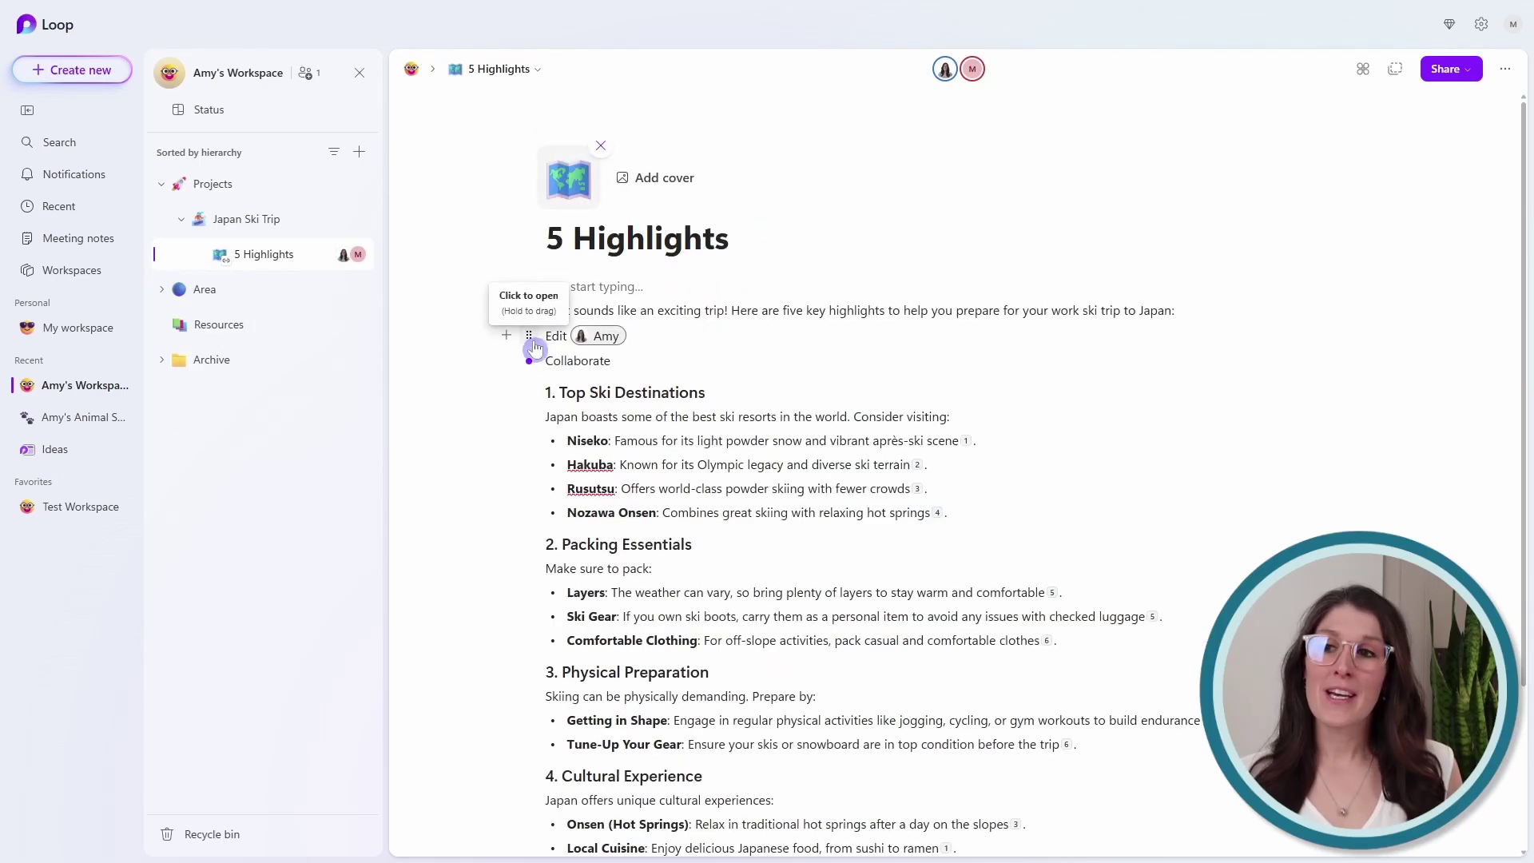
pyautogui.click(69, 336)
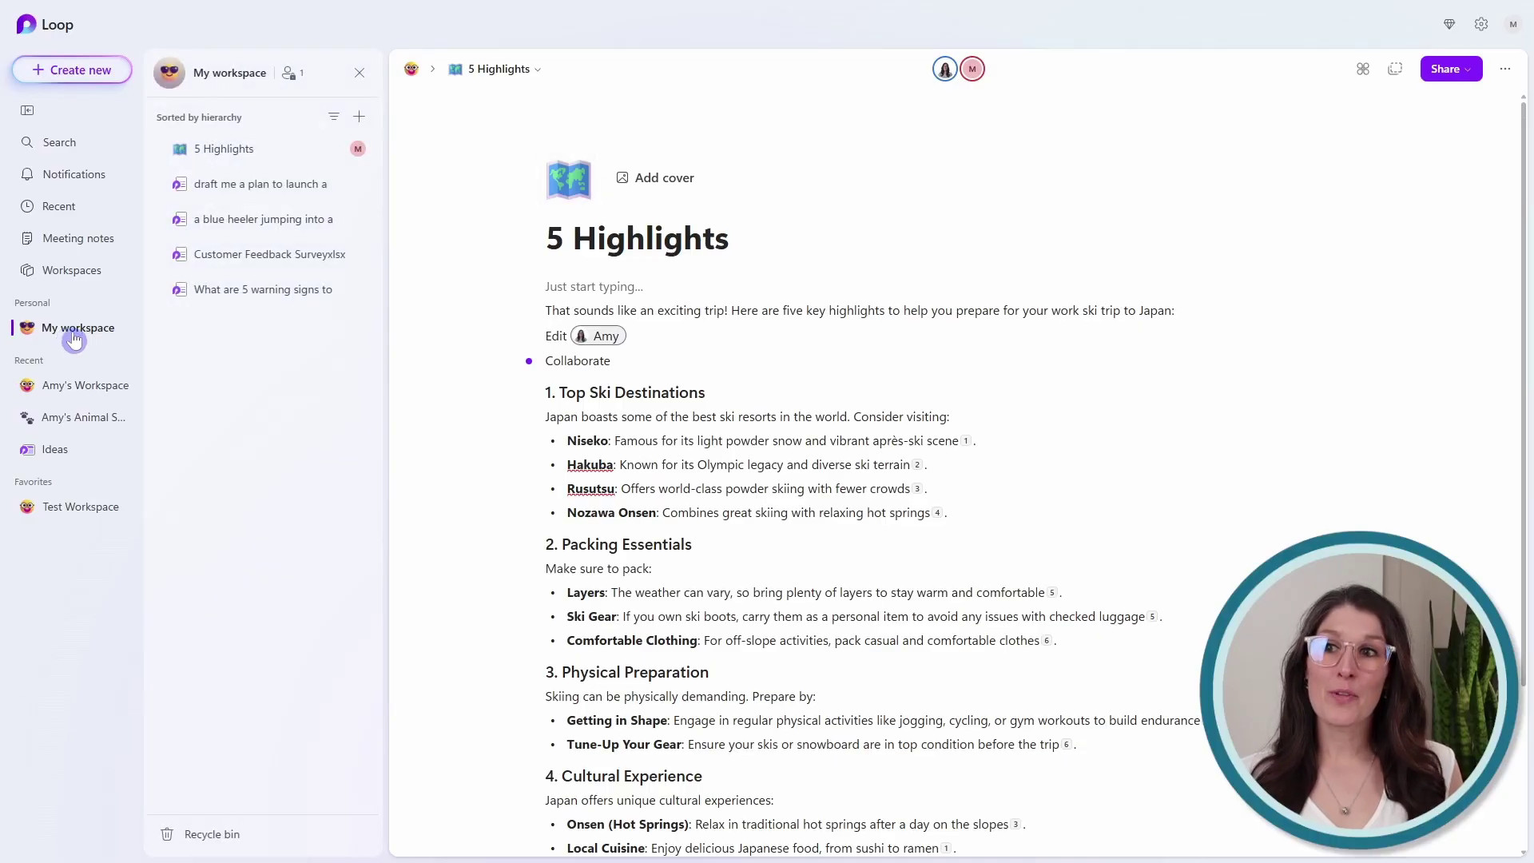
pyautogui.click(205, 163)
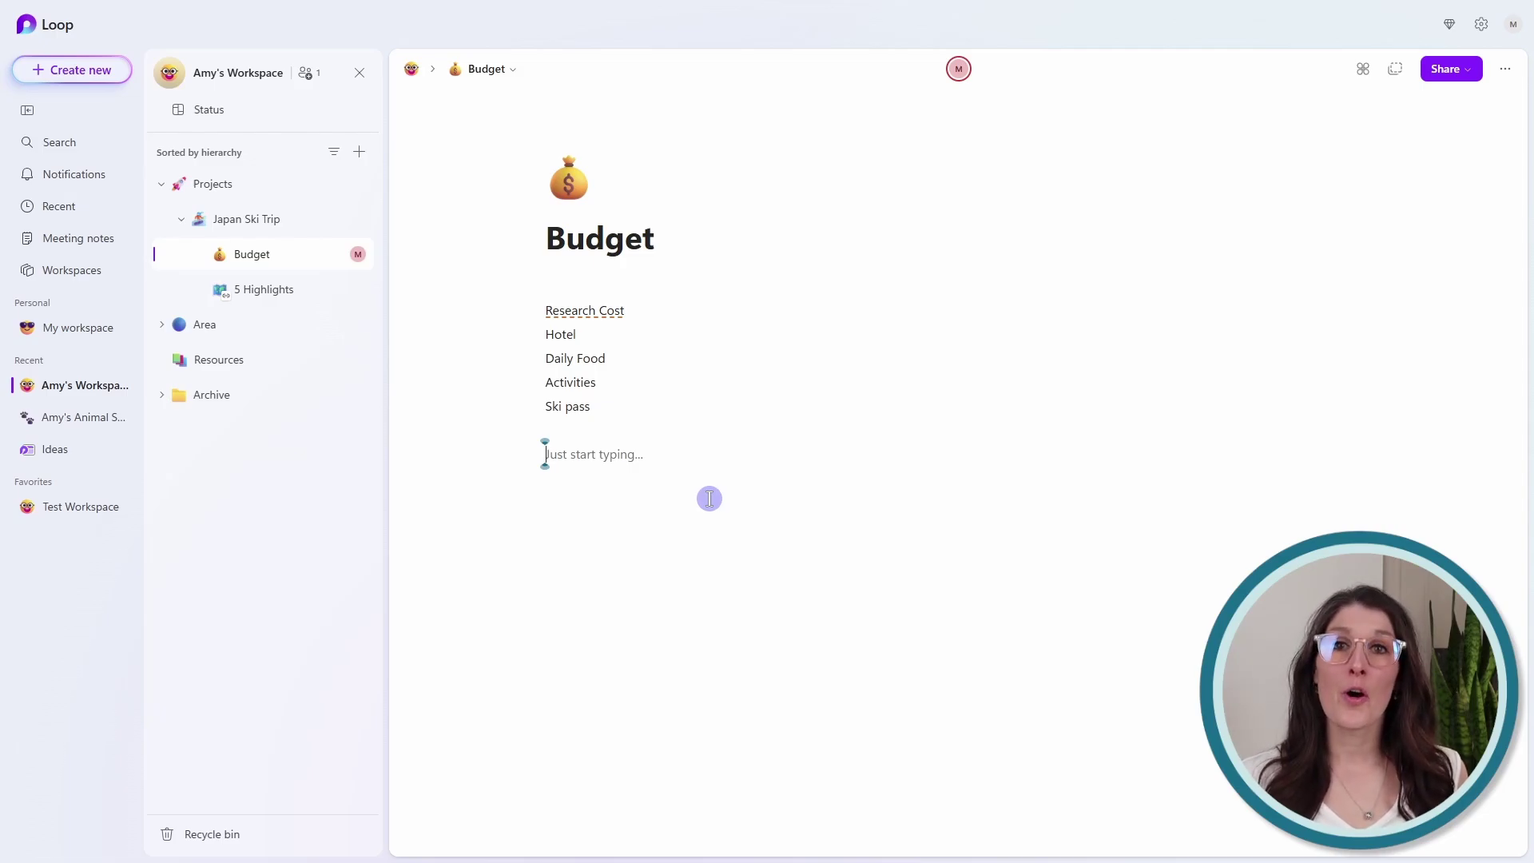
# Format the Research Cost line as a Heading 2
pyautogui.click(653, 313)
pyautogui.moveTo(653, 313); pyautogui.dragTo(517, 311)
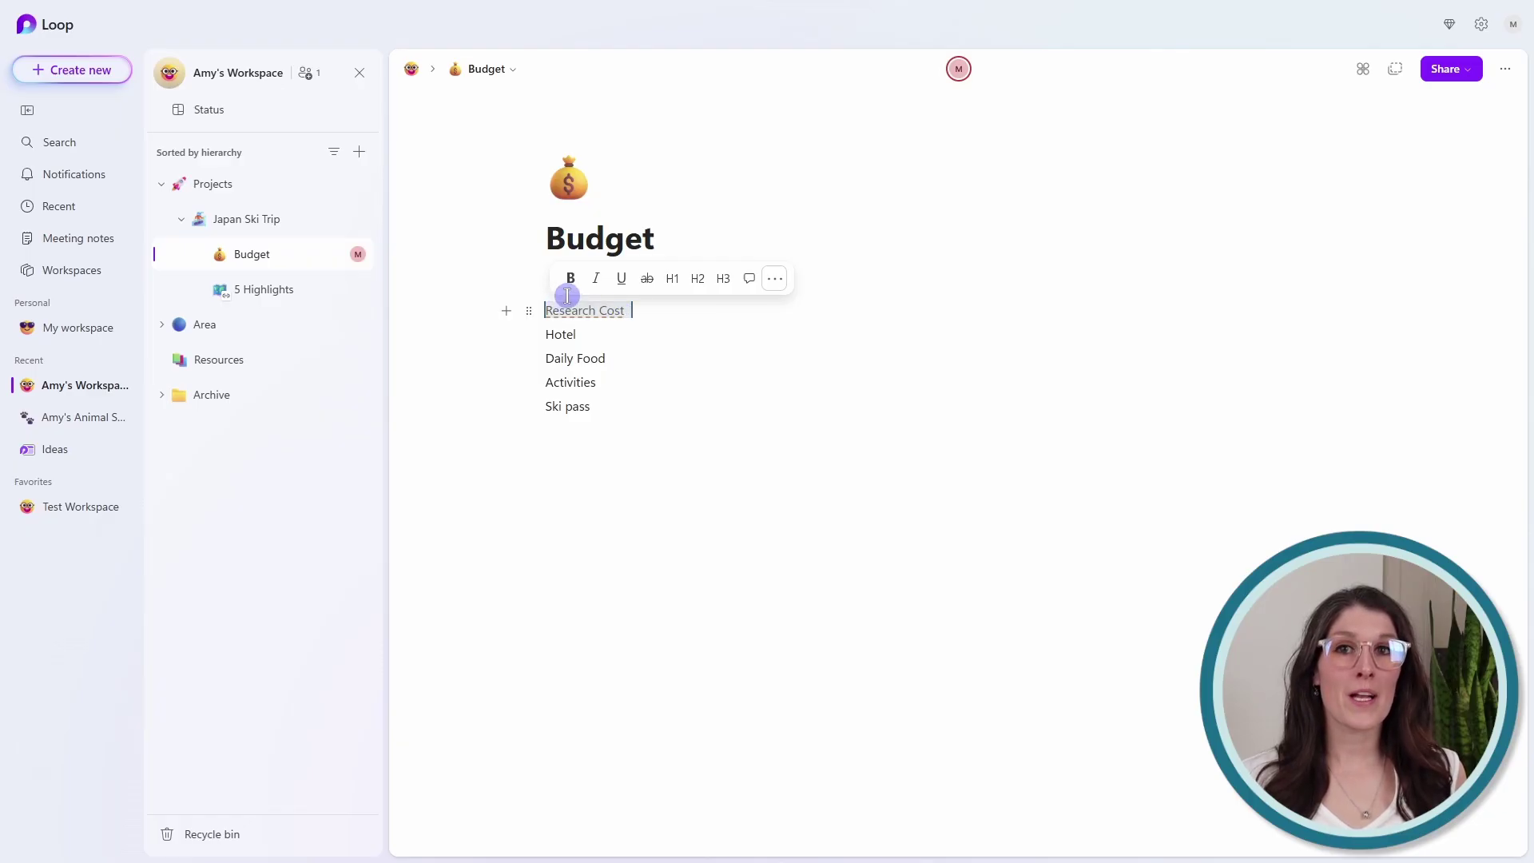
pyautogui.click(698, 279)
pyautogui.click(693, 484)
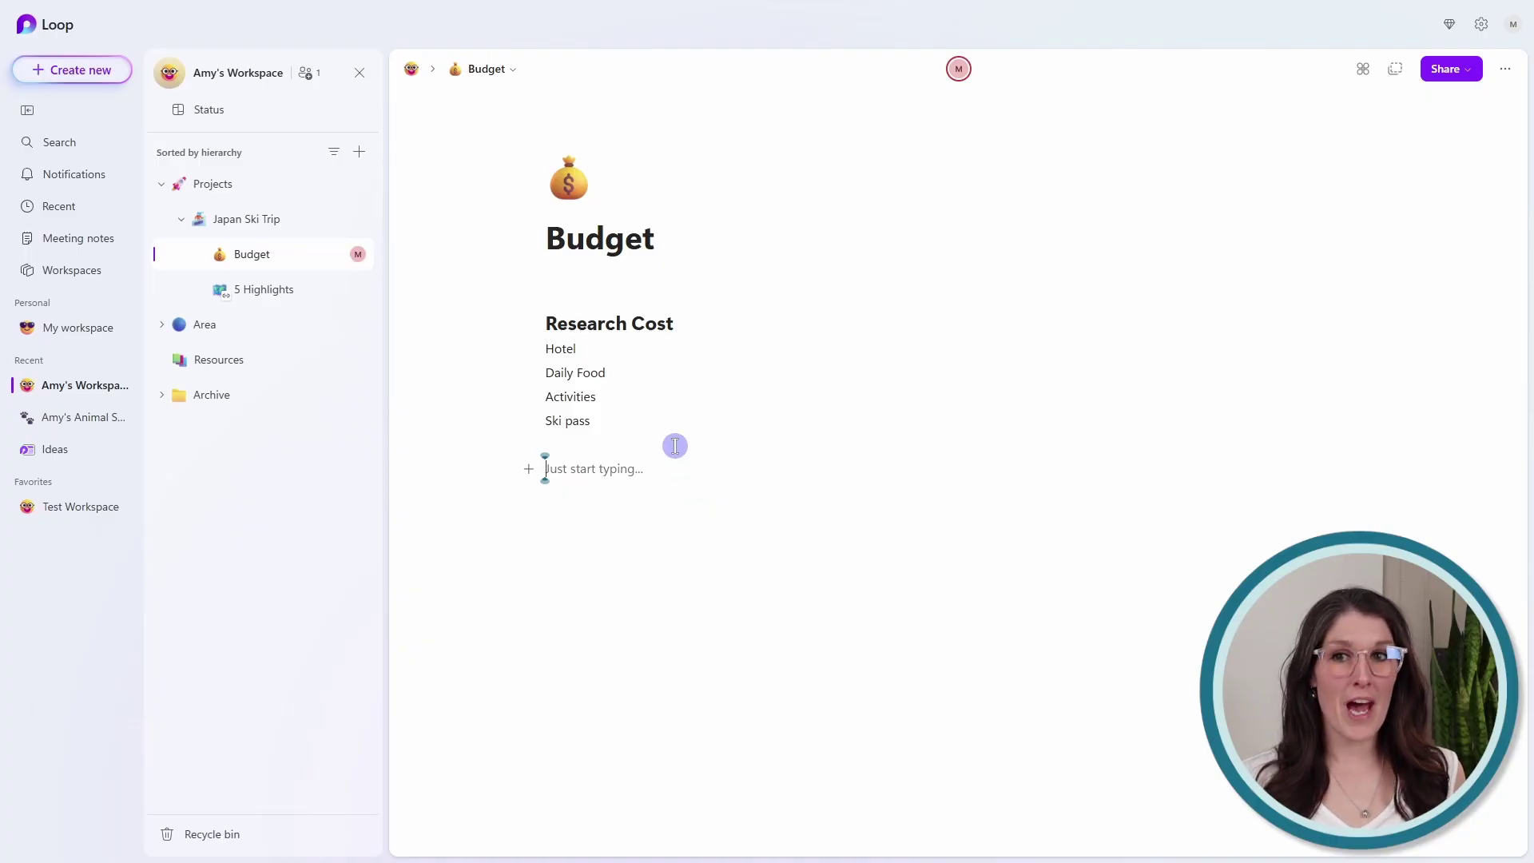
# Turn the four lines Hotel, Daily Food, Activities and Ski pass into checklist items
pyautogui.moveTo(646, 423); pyautogui.dragTo(531, 348)
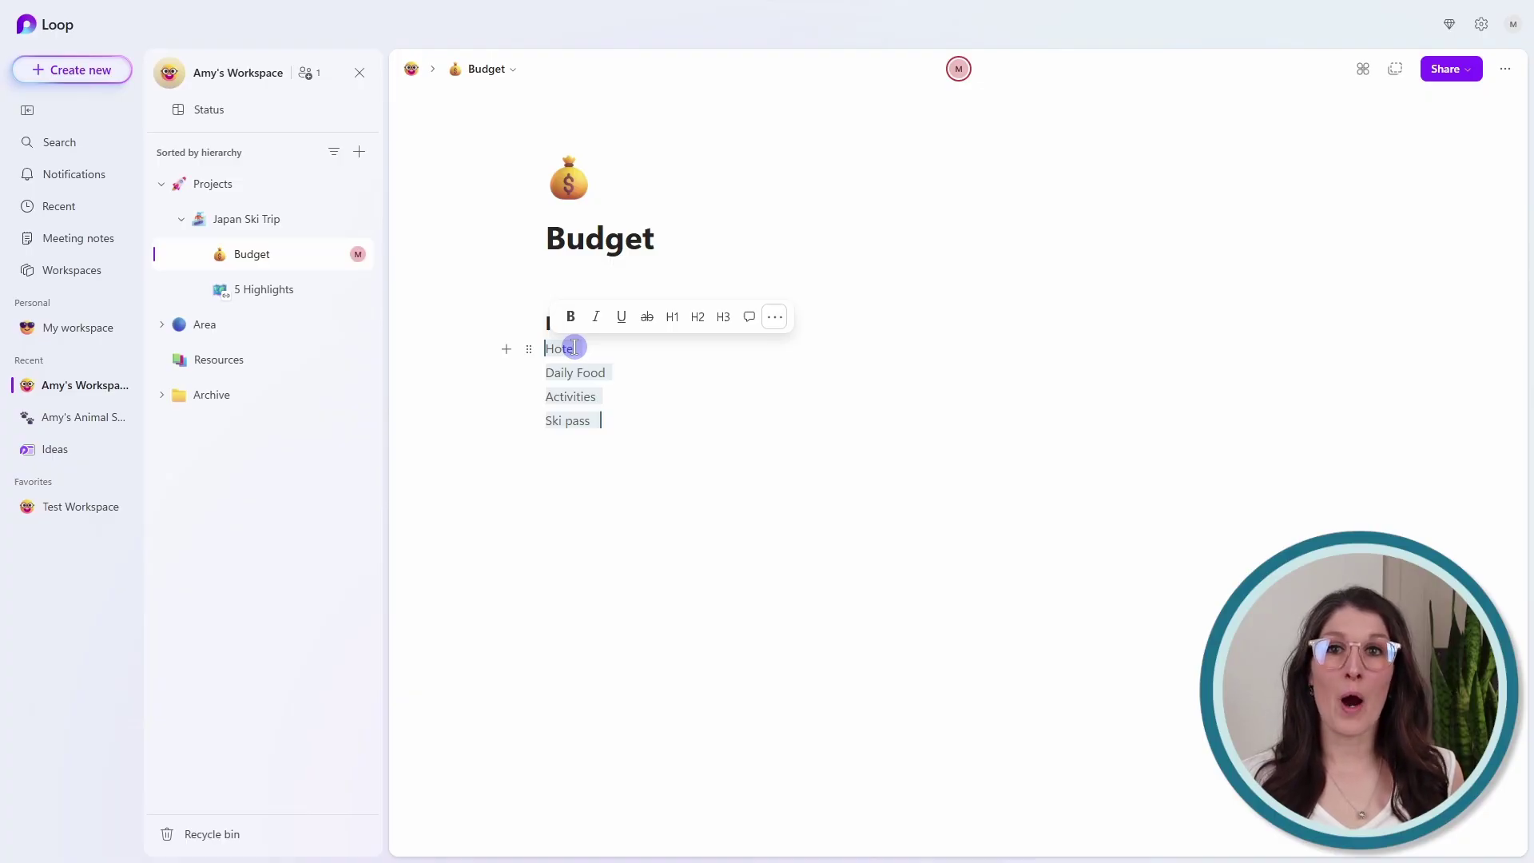
pyautogui.click(776, 319)
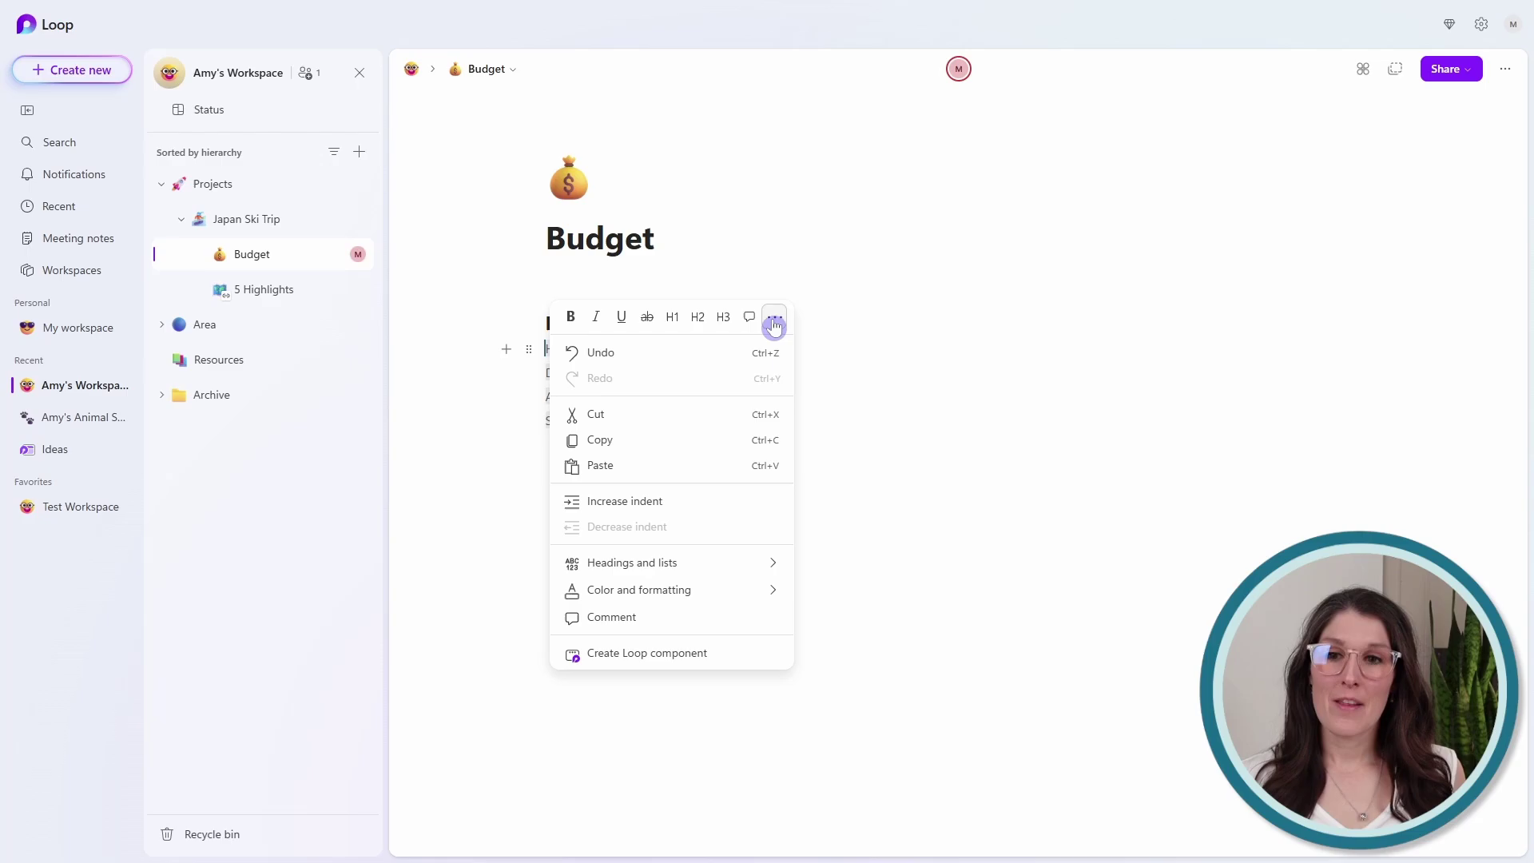
pyautogui.moveTo(746, 571)
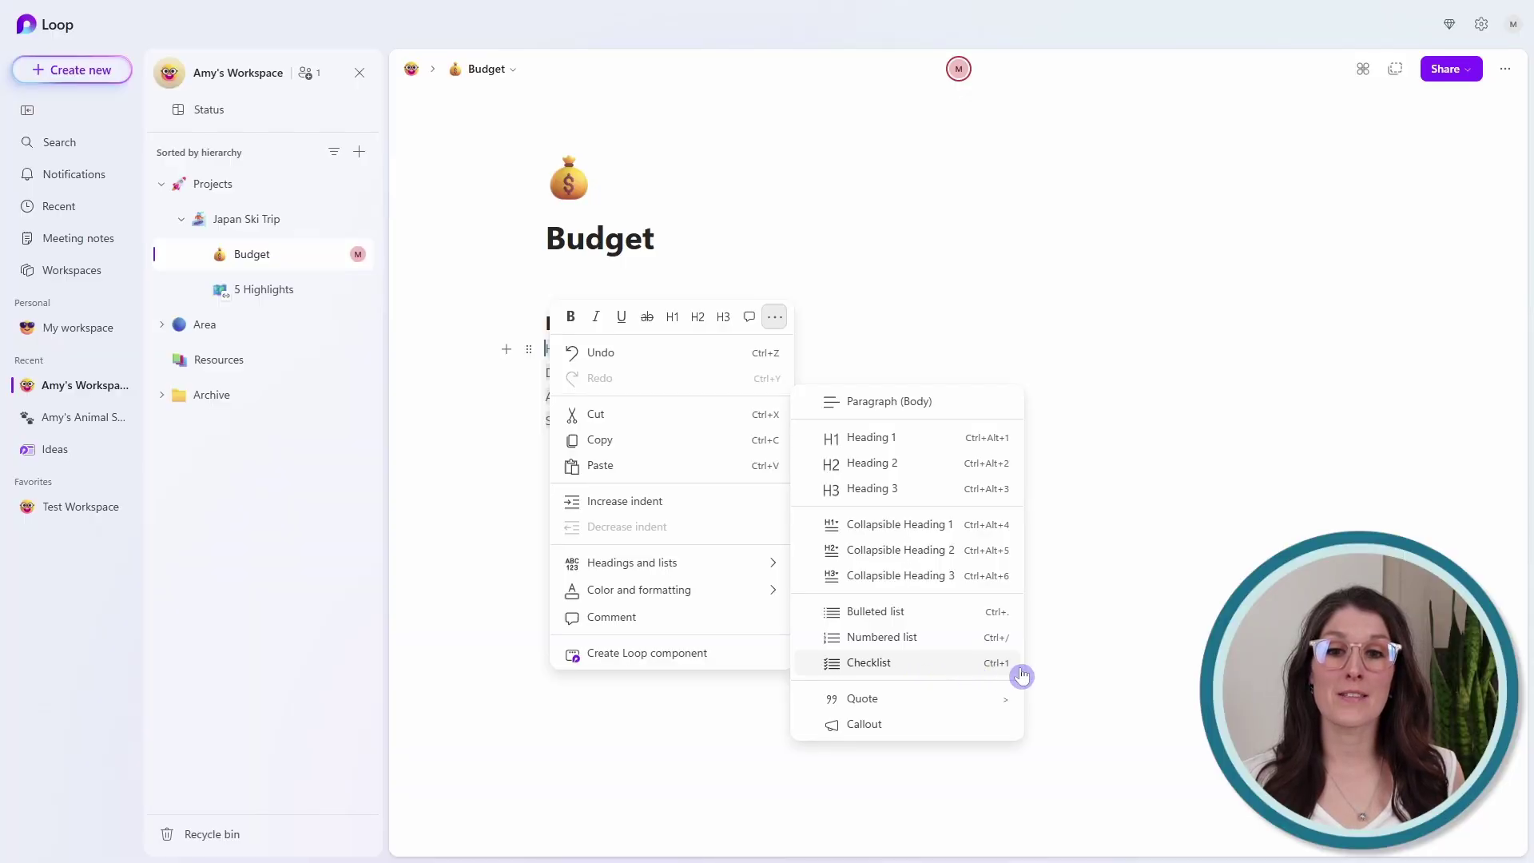
pyautogui.click(1103, 610)
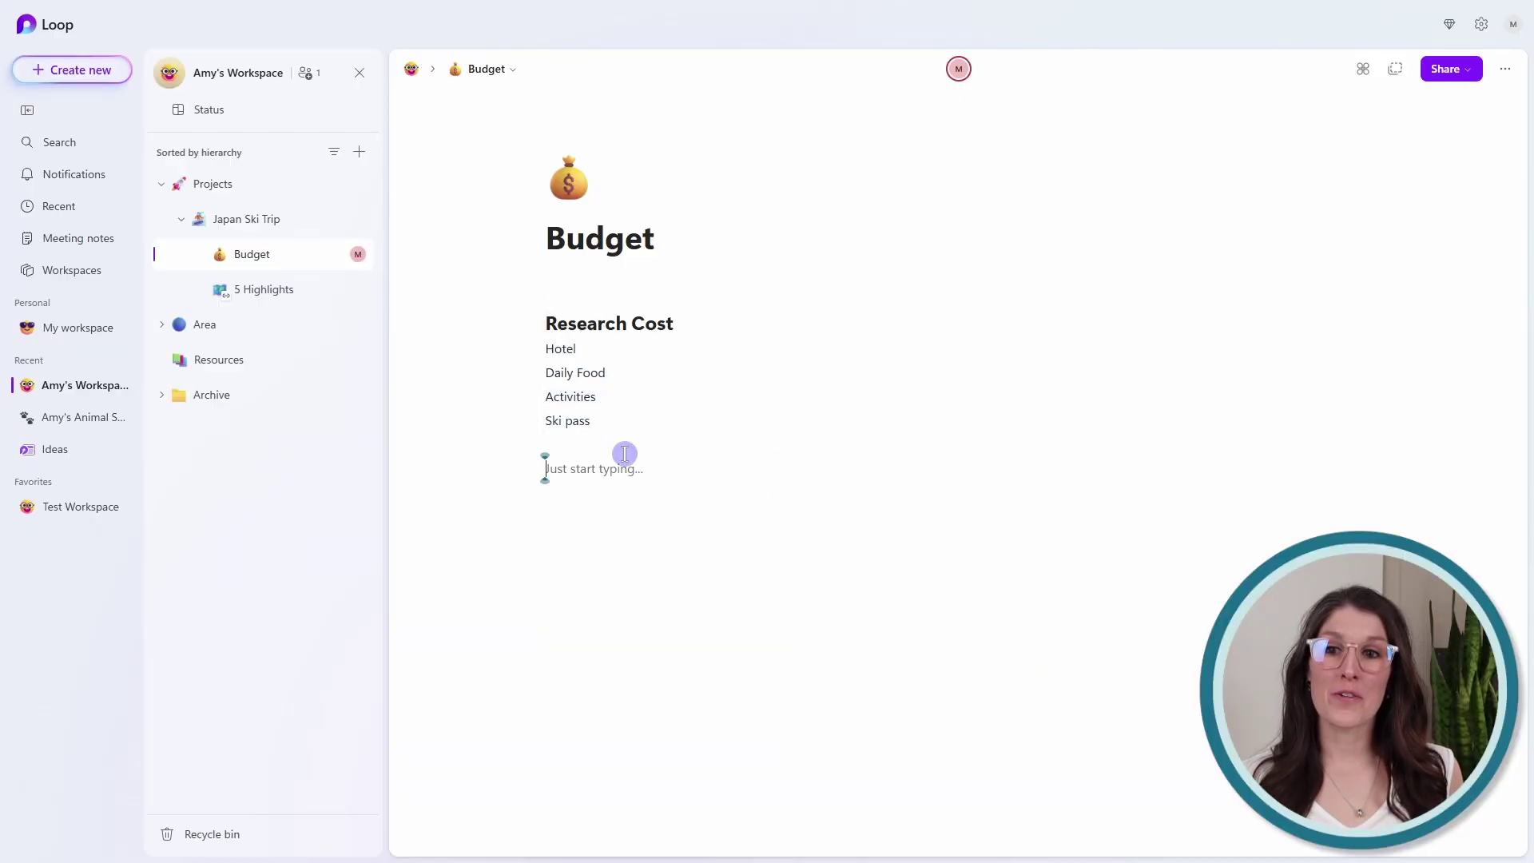
pyautogui.moveTo(611, 421); pyautogui.dragTo(507, 342)
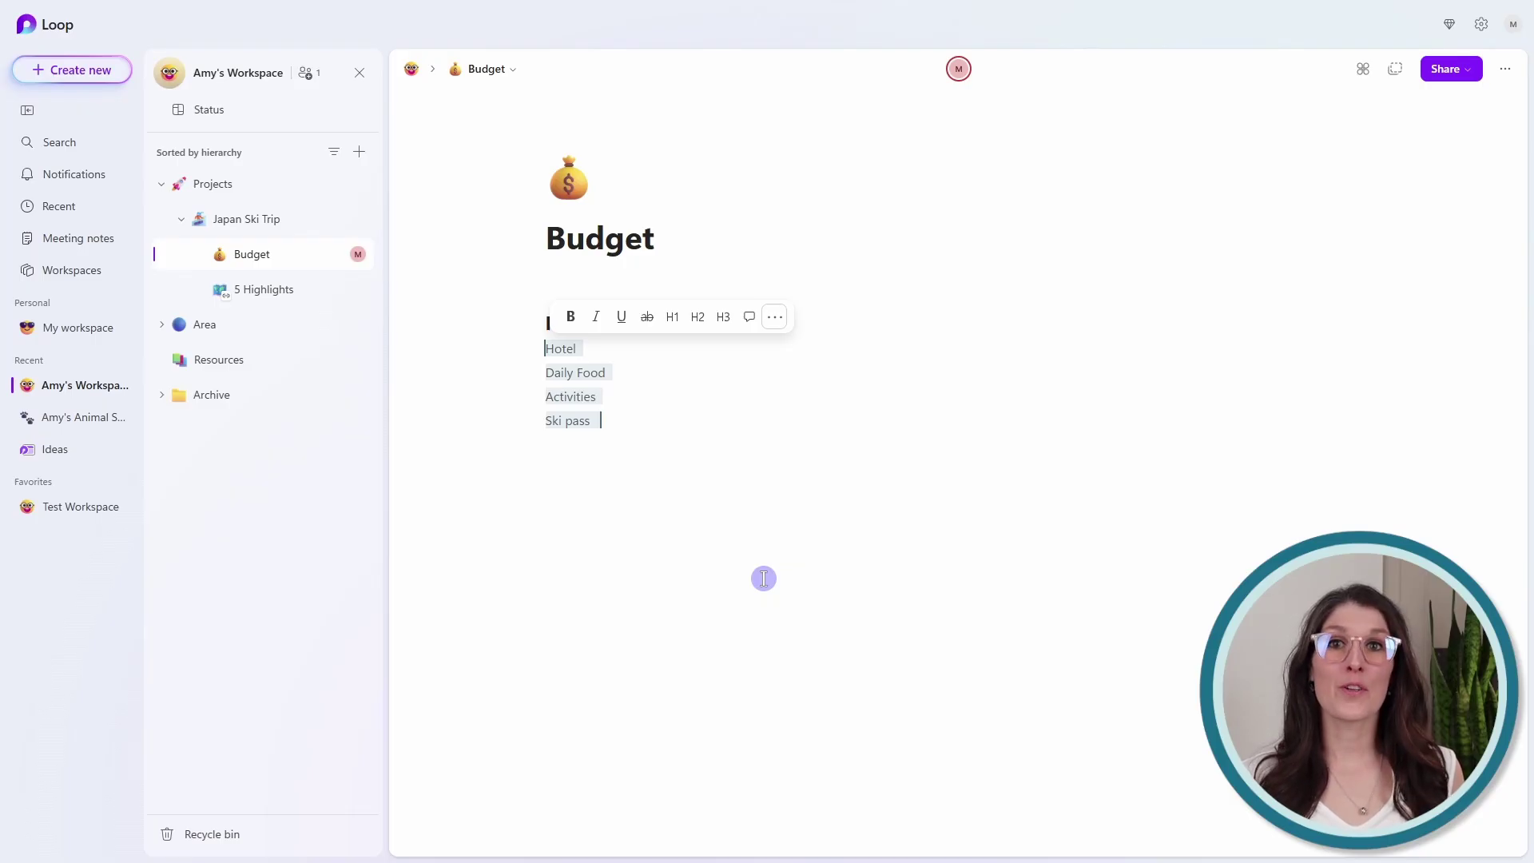
pyautogui.hotkey('ctrl', ',')
pyautogui.click(764, 578)
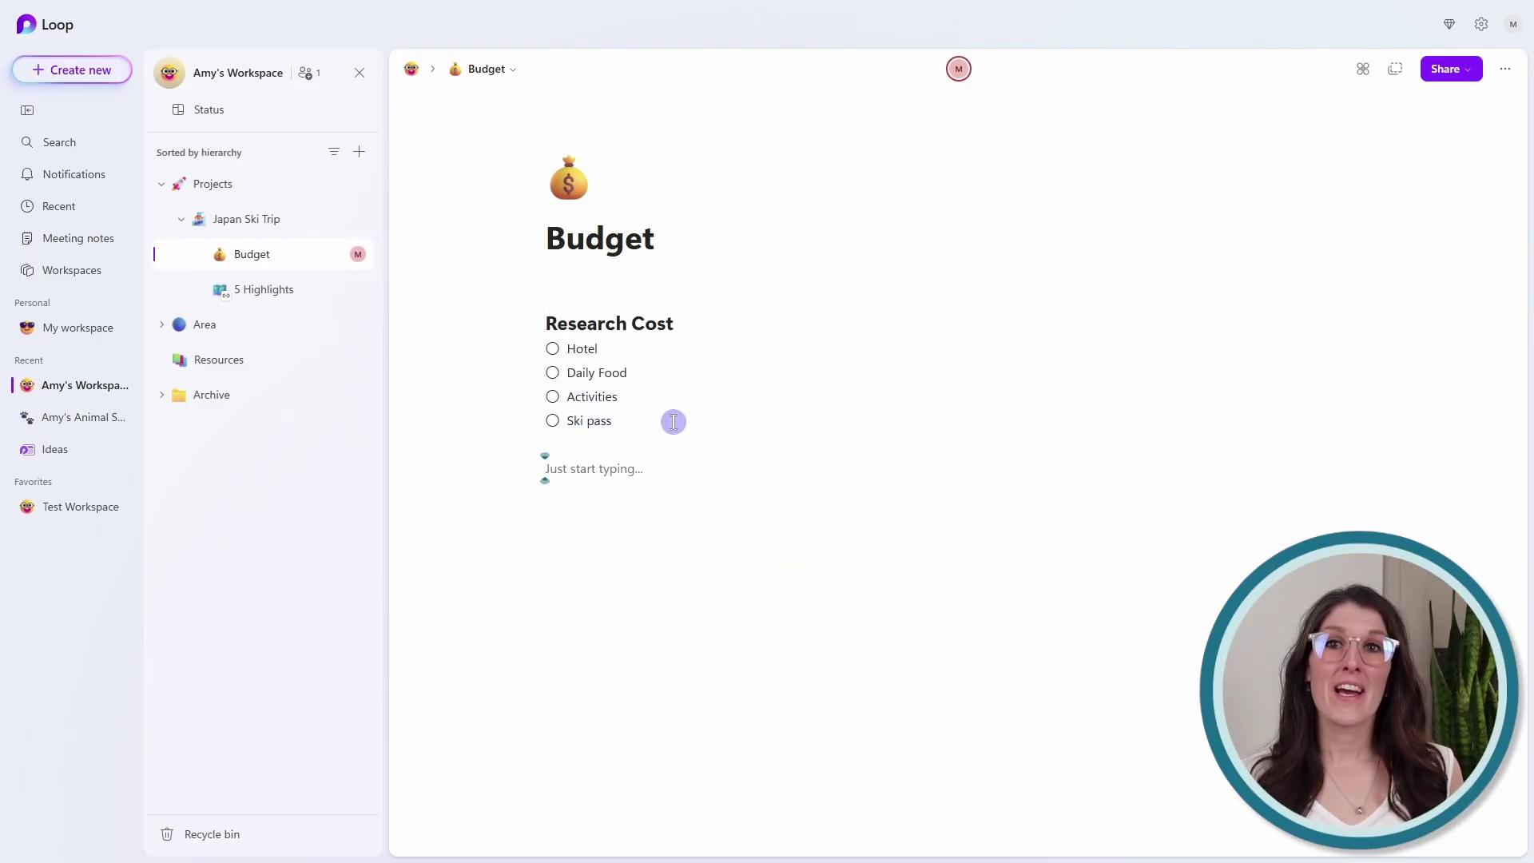
# Tick Hotel and Daily Food as done and start a new line below
pyautogui.click(553, 350)
pyautogui.click(553, 374)
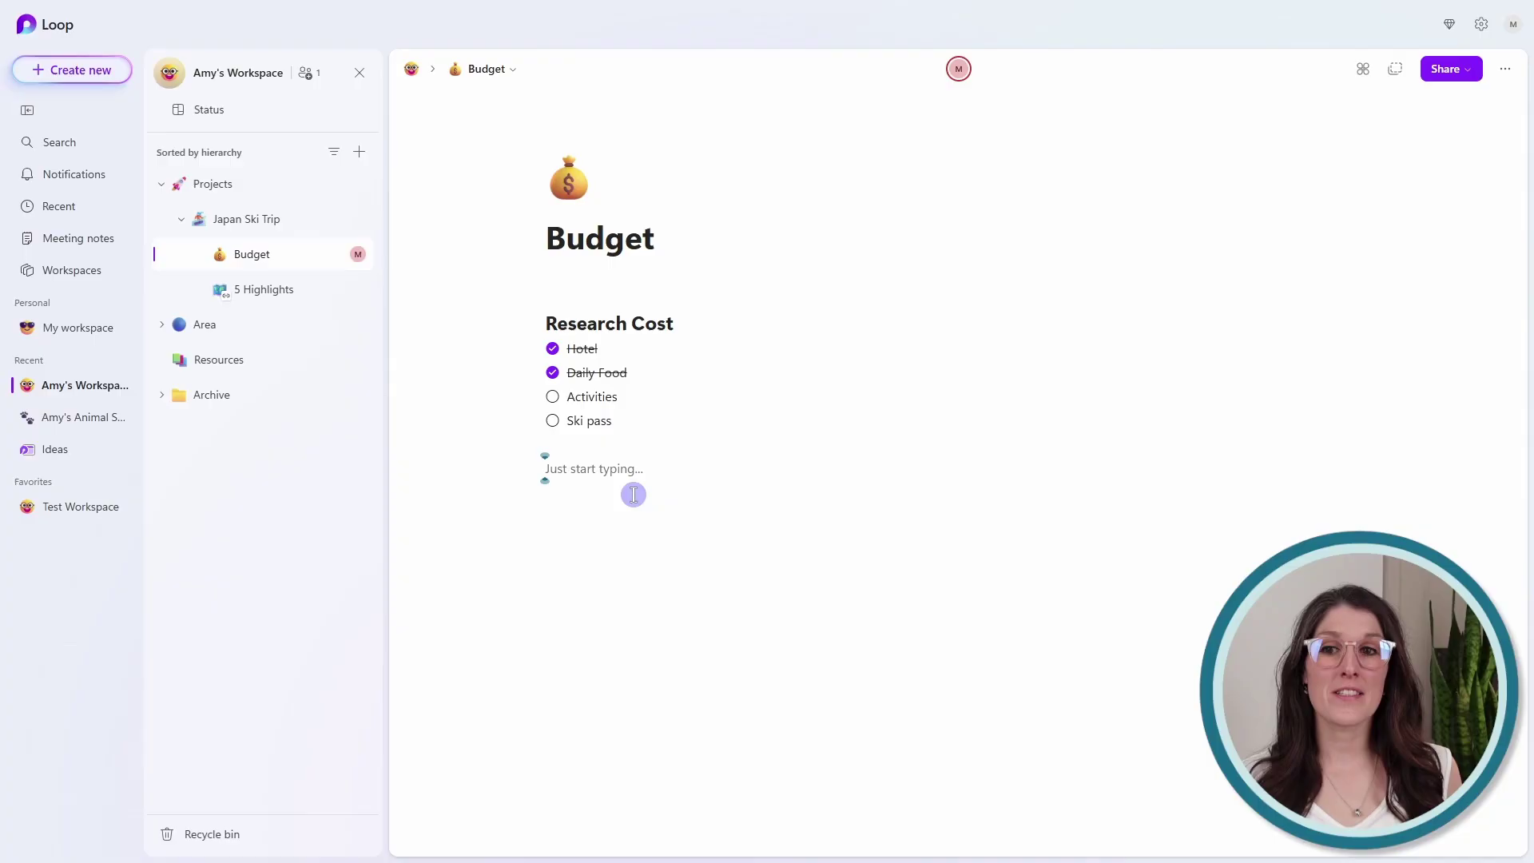
pyautogui.press('Return')
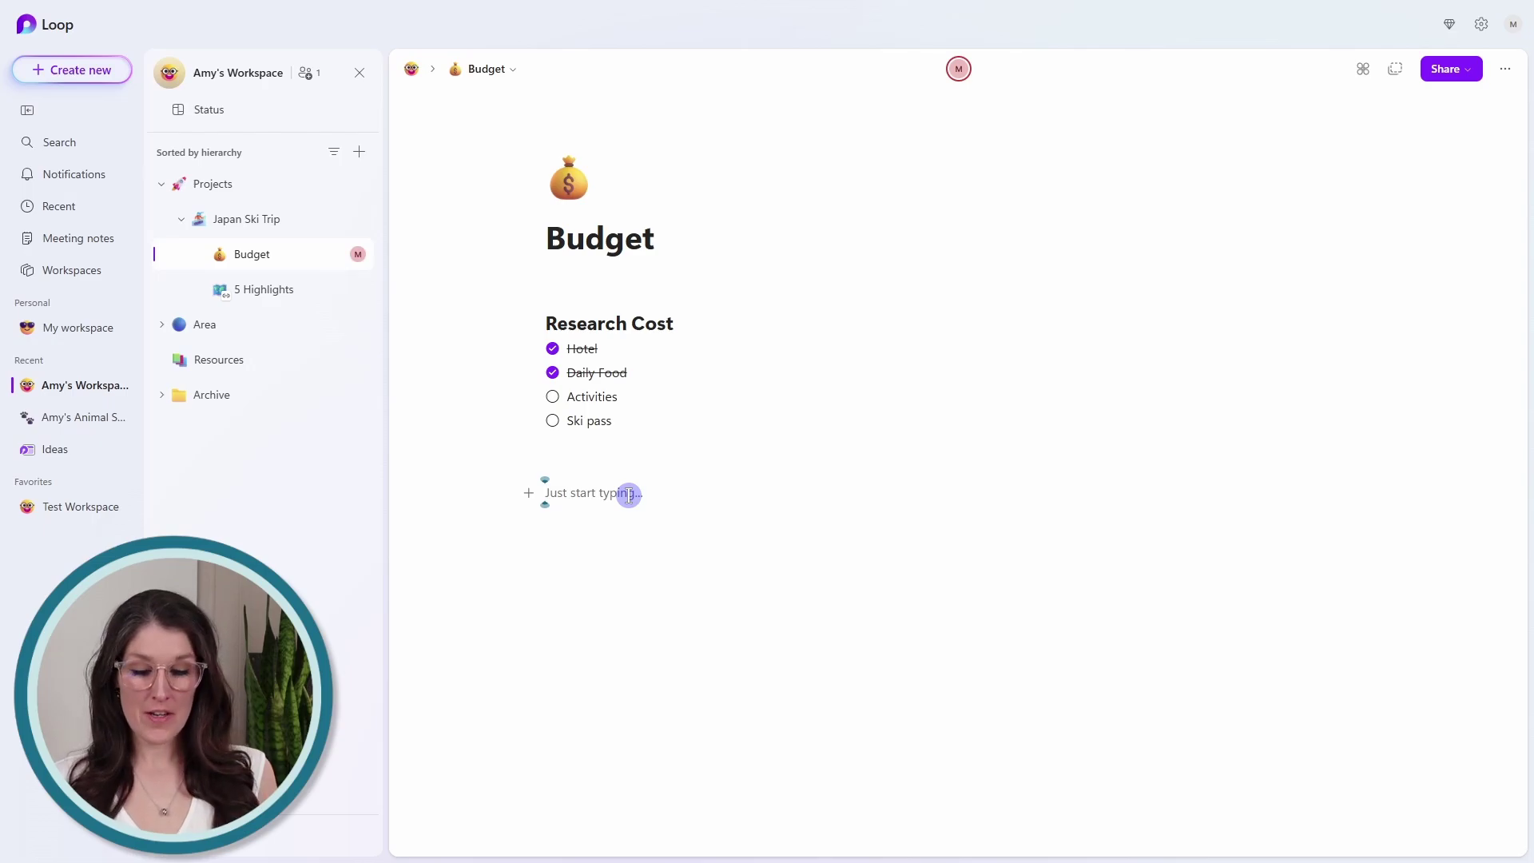
# Insert a two-column table with headers 'Budget' and 'Amount' below the checklist
pyautogui.write('/')
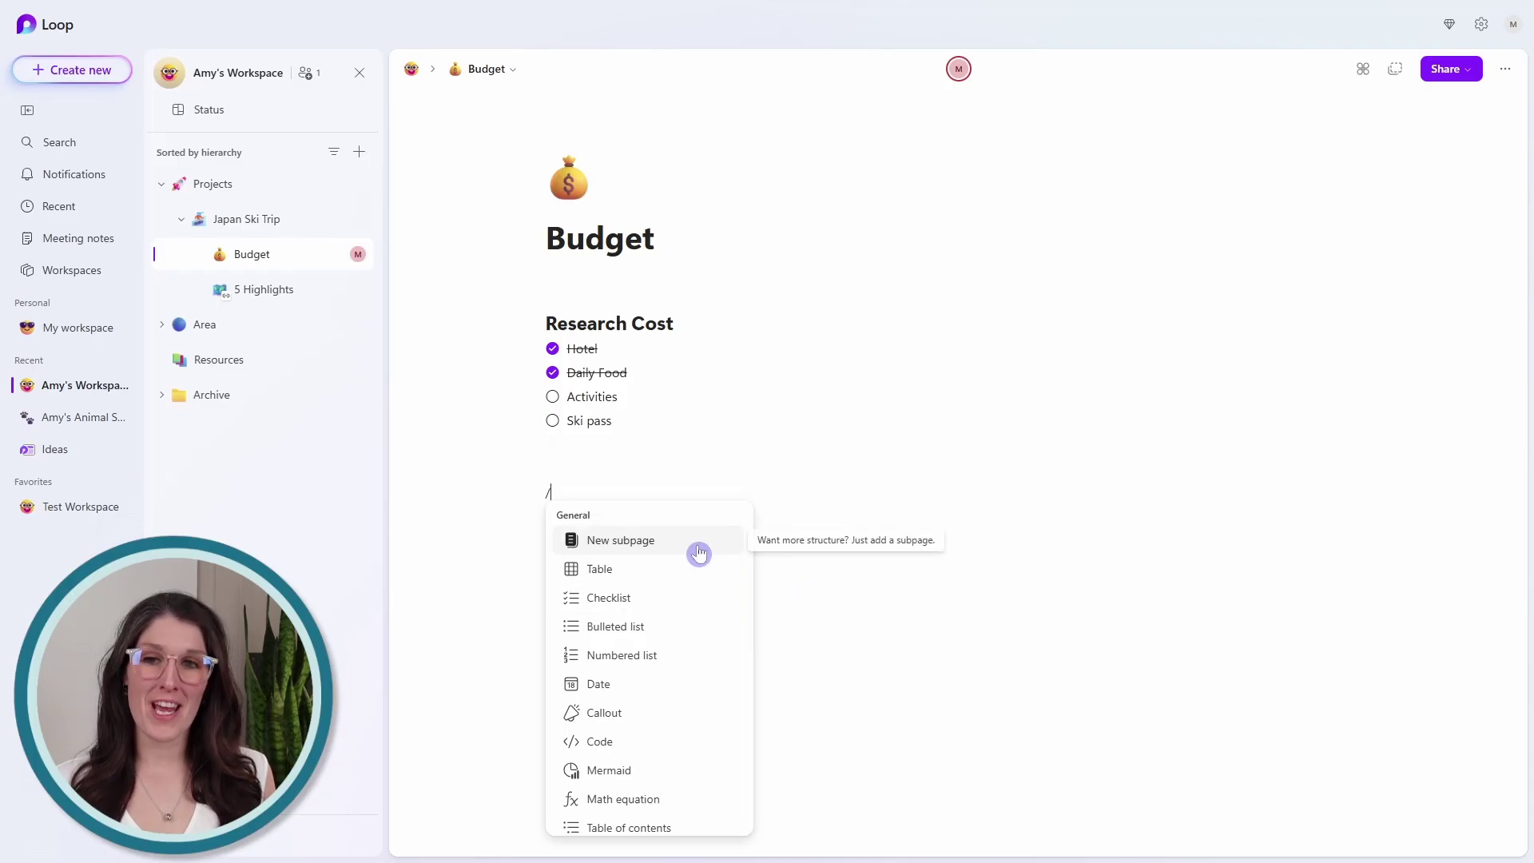
pyautogui.click(655, 575)
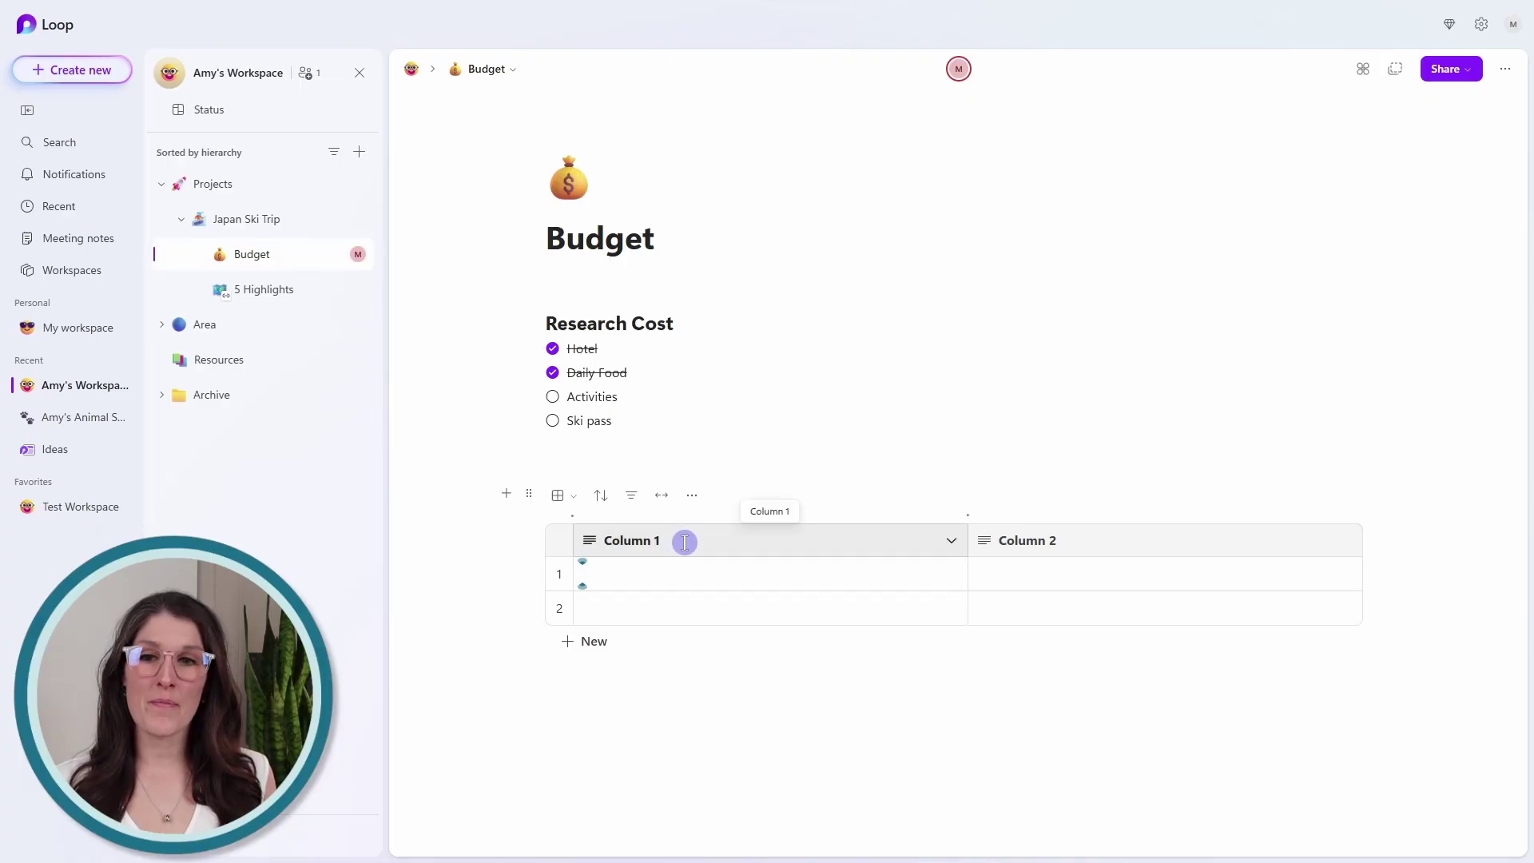
pyautogui.click(593, 538)
pyautogui.write('Budget')
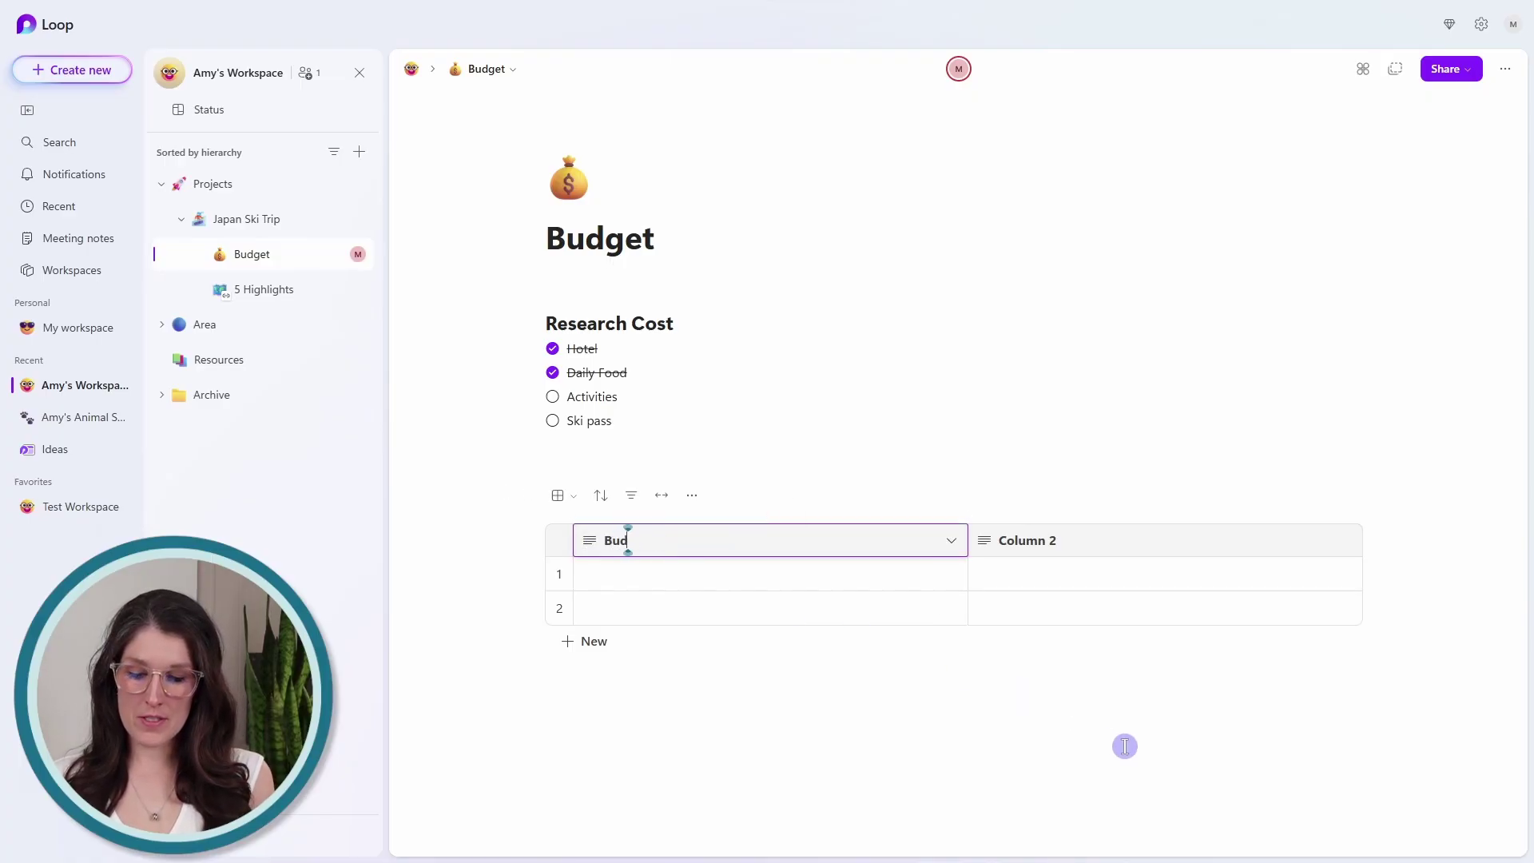
pyautogui.click(1093, 539)
pyautogui.write('Amount')
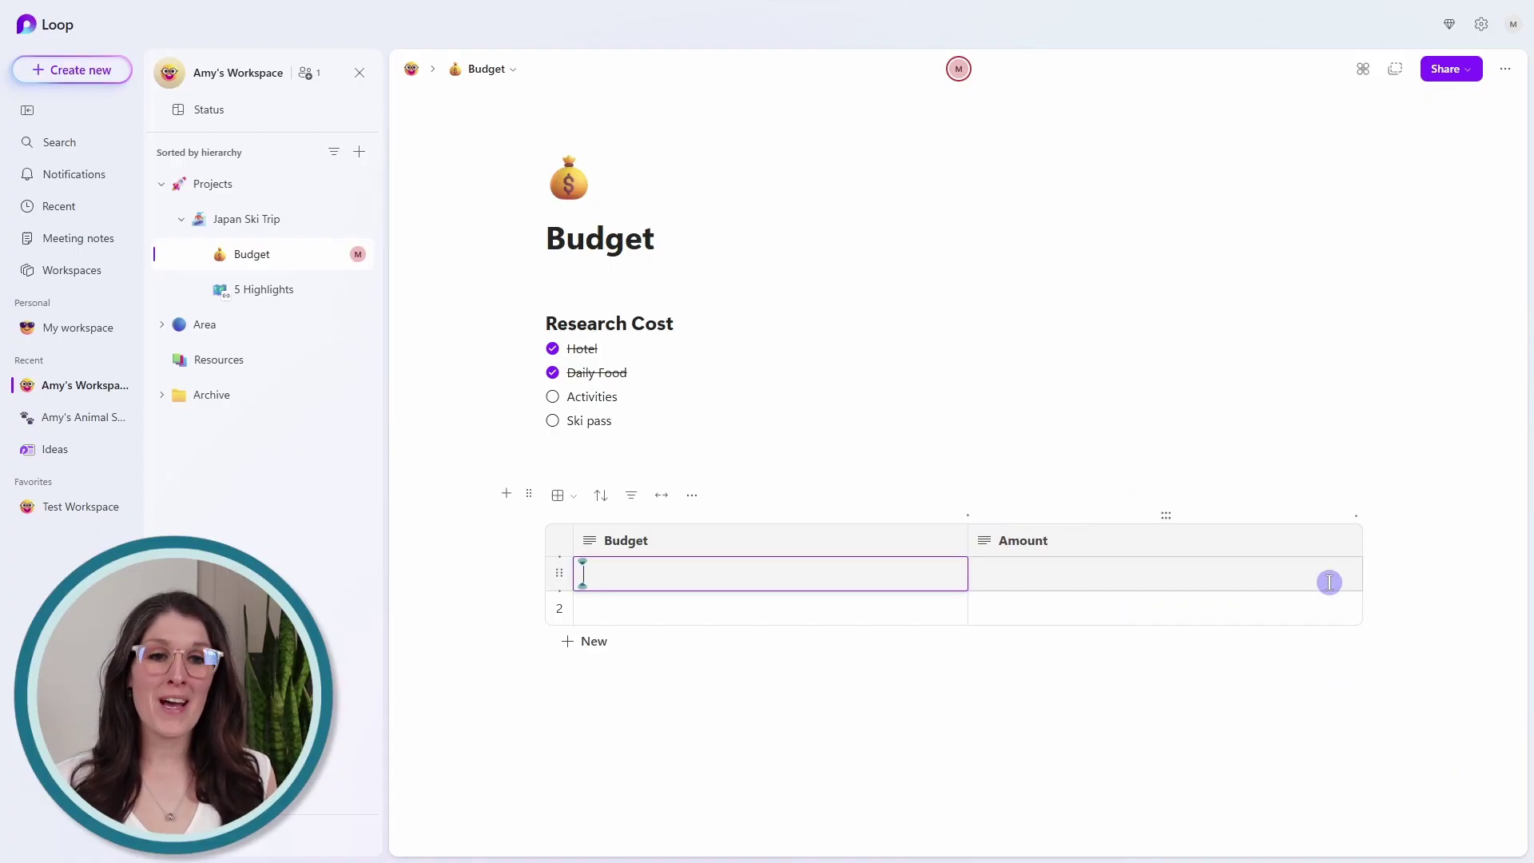
# Make Amount a Number column, enter 200 and 100, and keep the Sum total of 300
pyautogui.click(1347, 545)
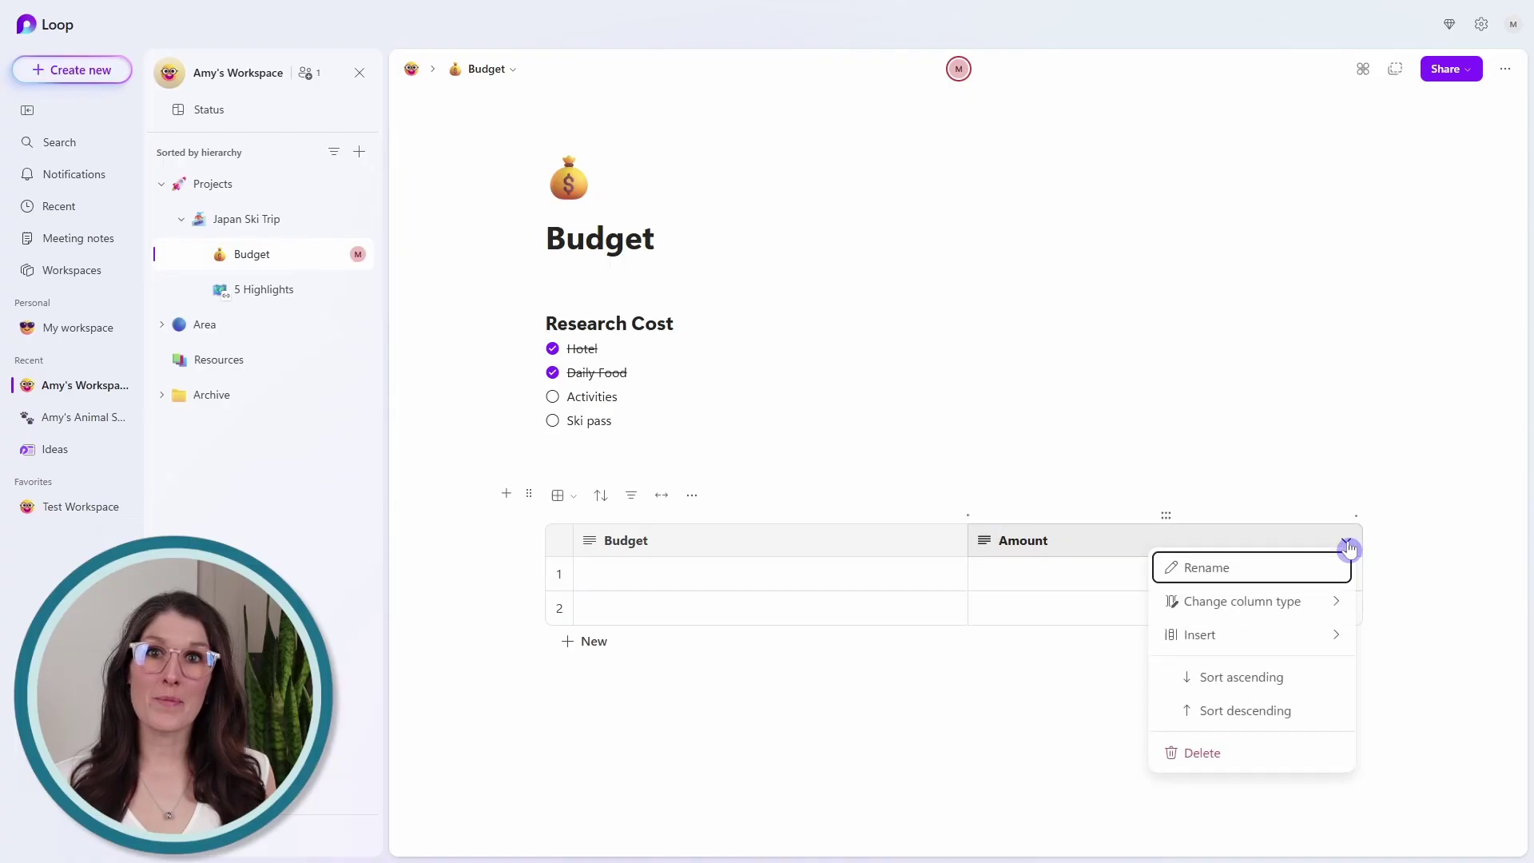
pyautogui.click(1295, 602)
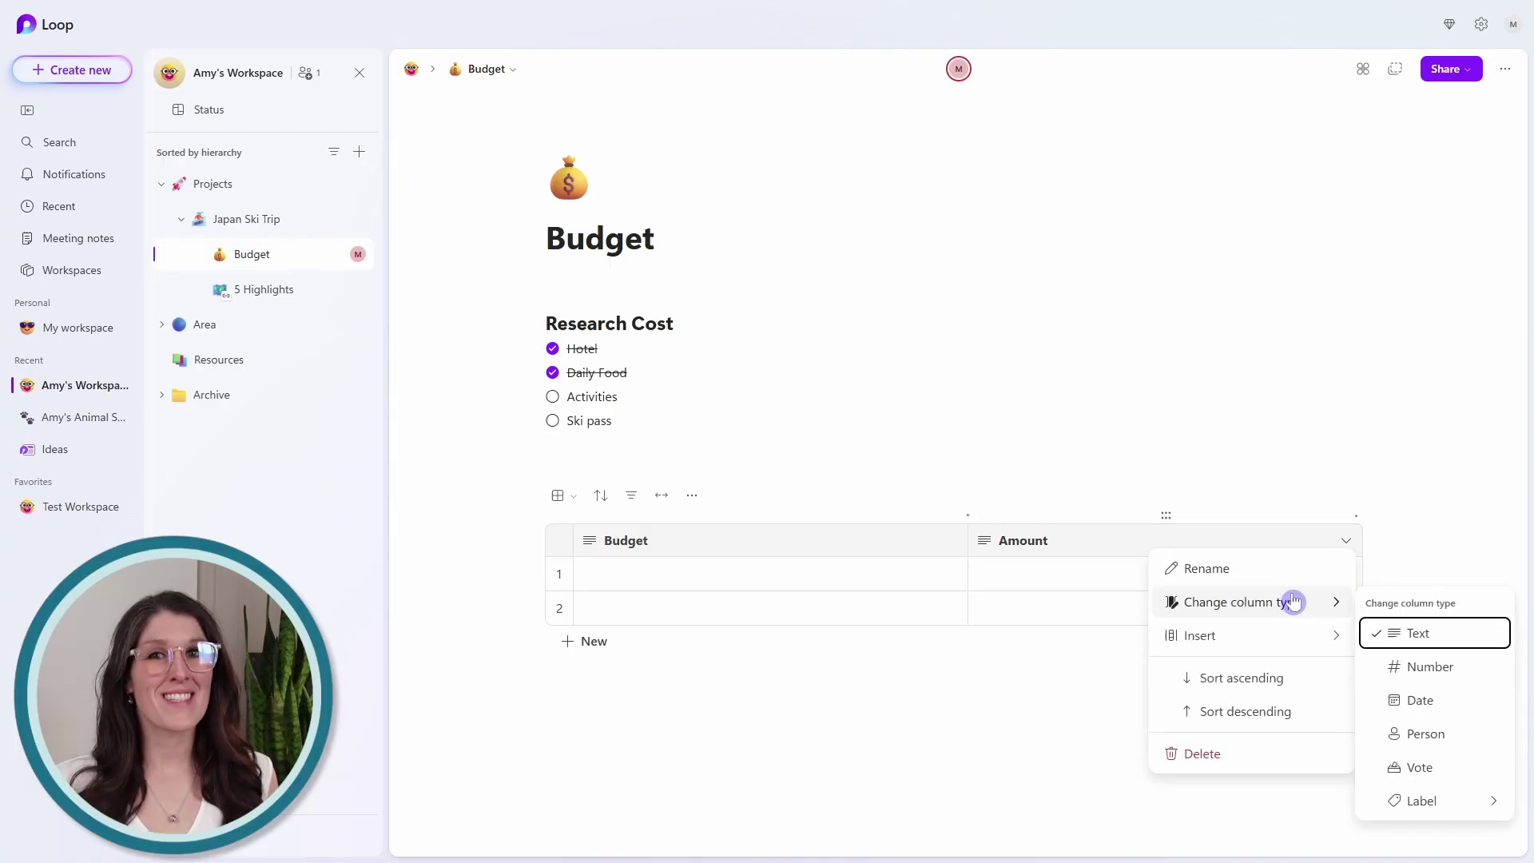
pyautogui.click(1477, 667)
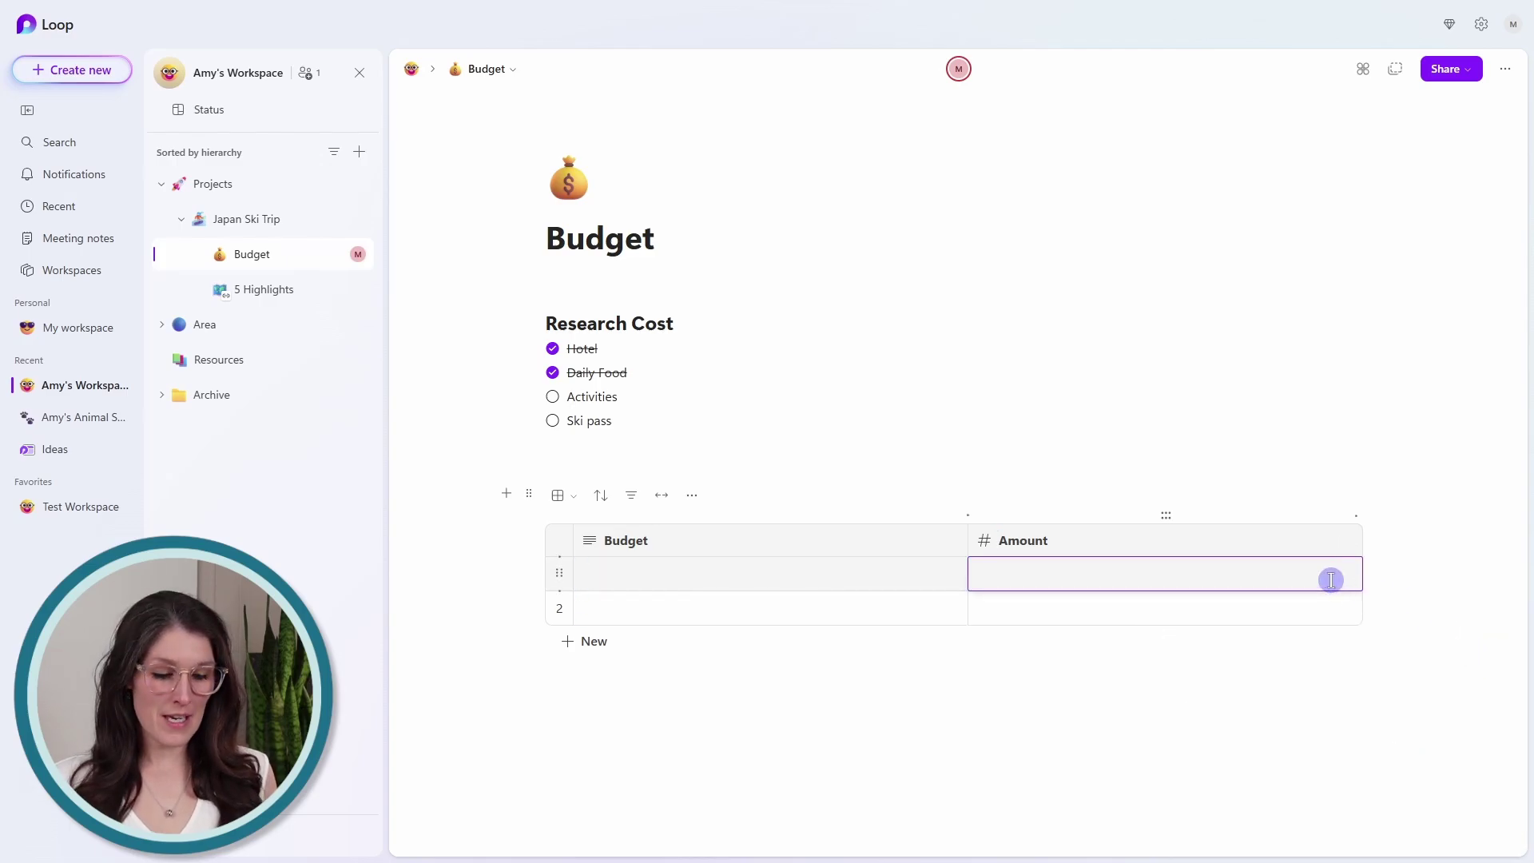
pyautogui.write('200')
pyautogui.press('Return')
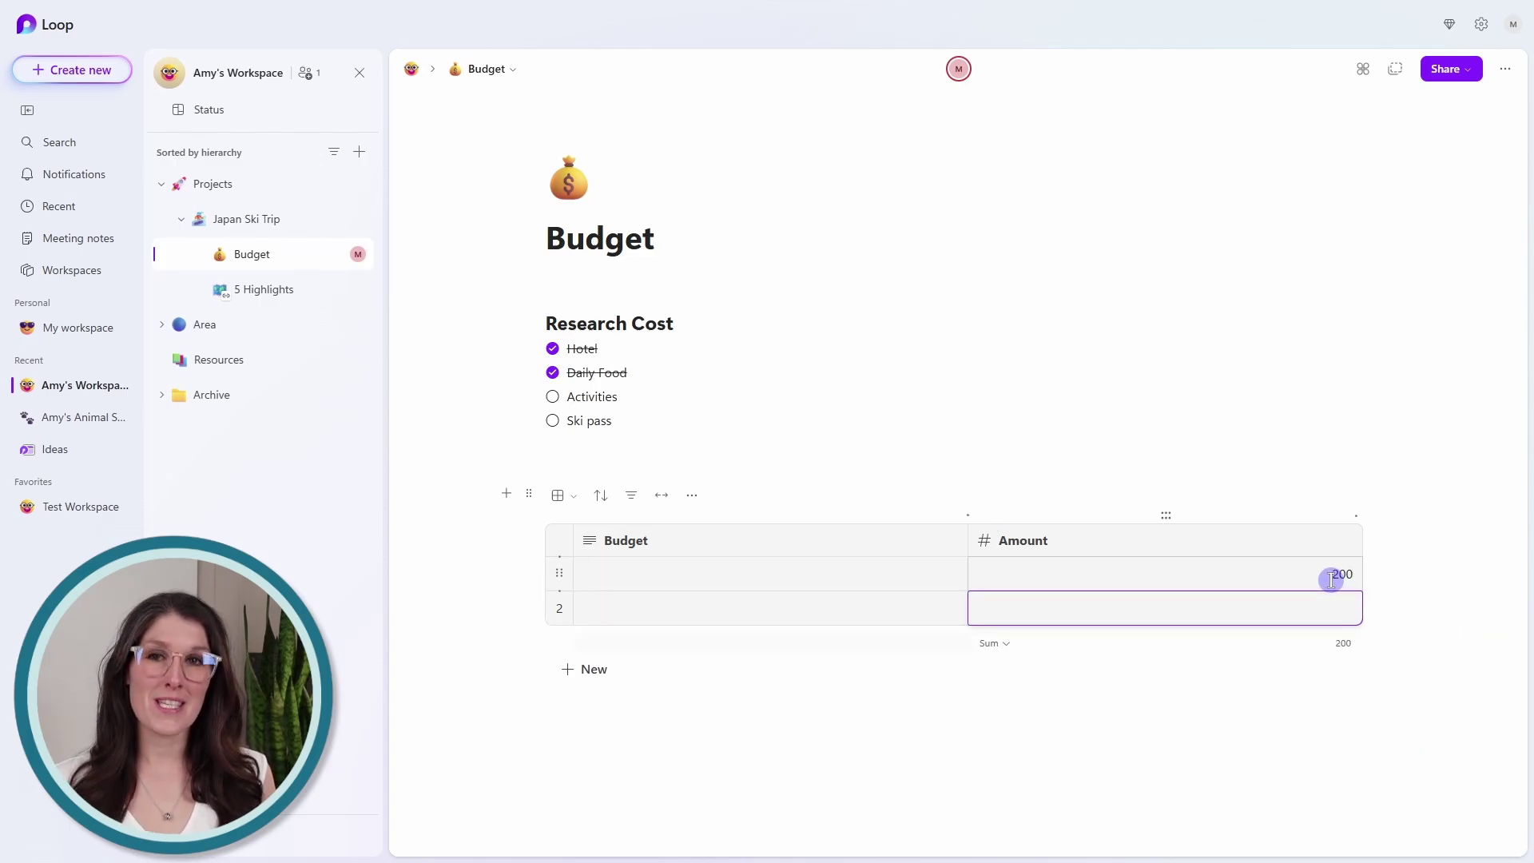
pyautogui.write('100')
pyautogui.press('Tab')
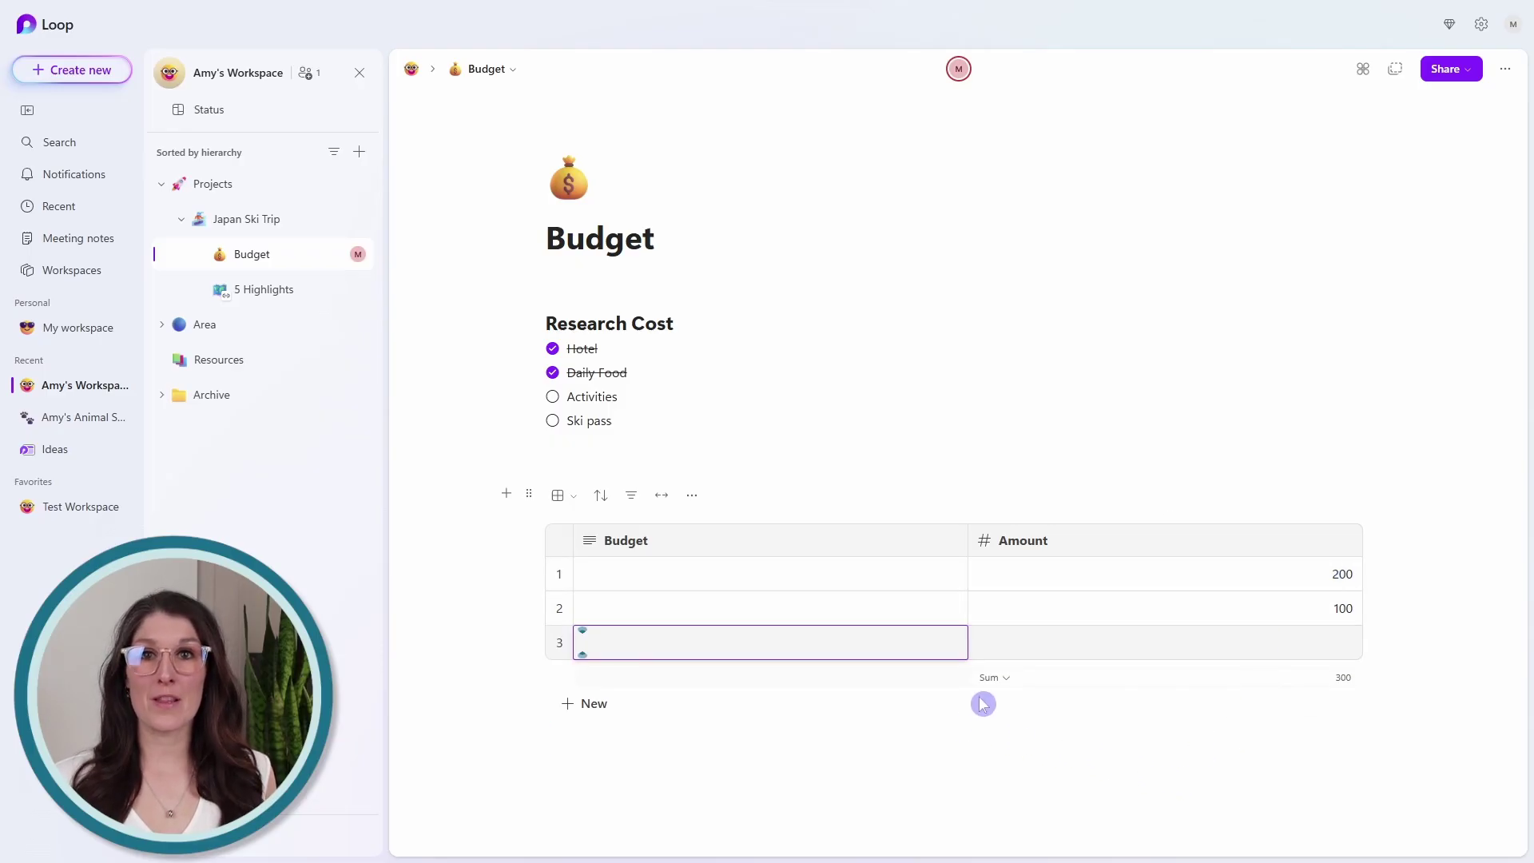
pyautogui.click(1005, 680)
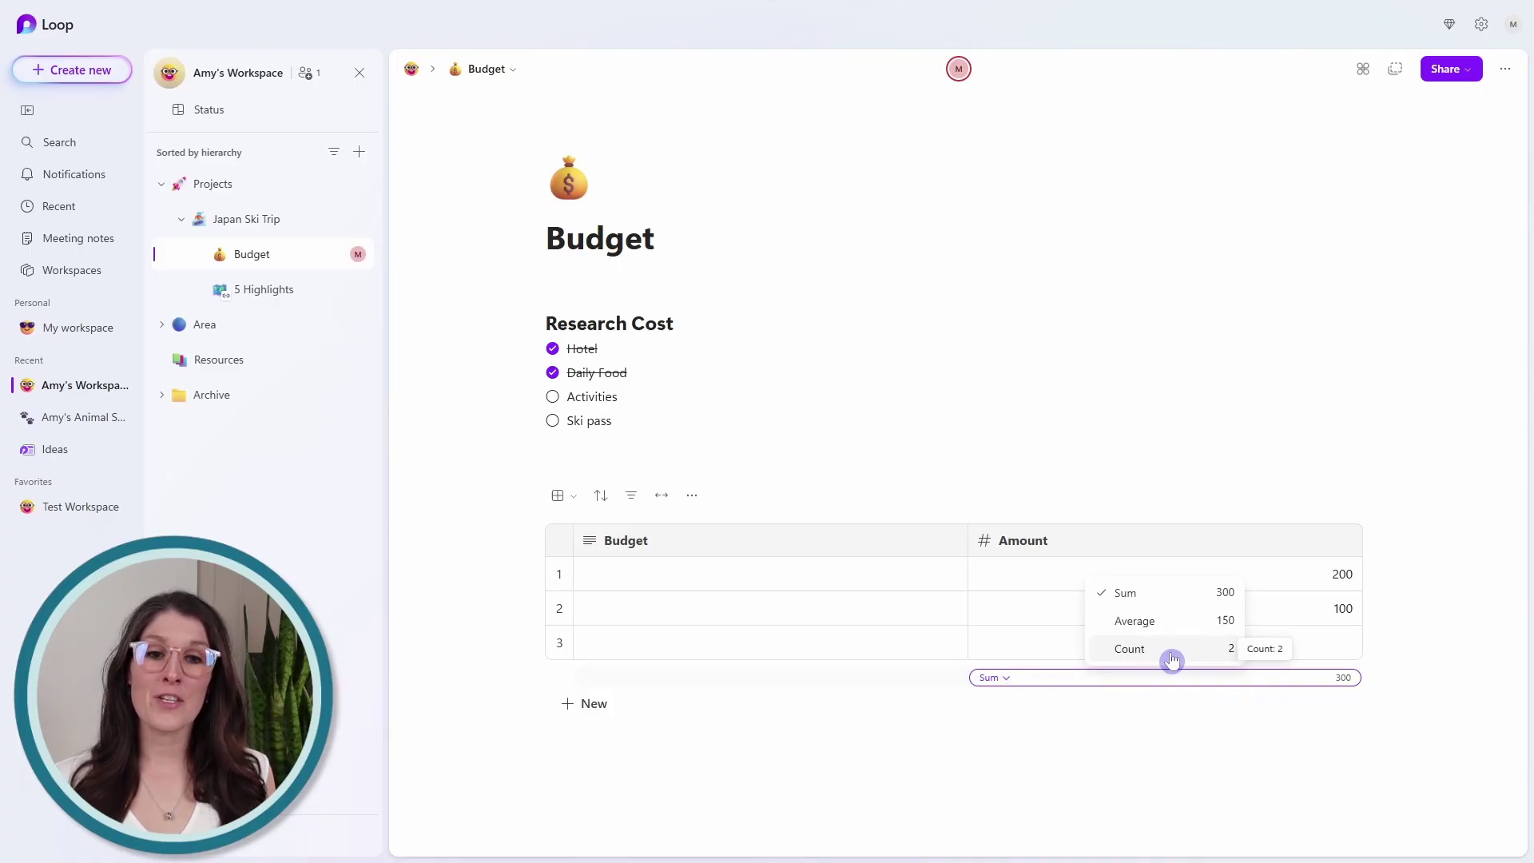
pyautogui.click(1053, 716)
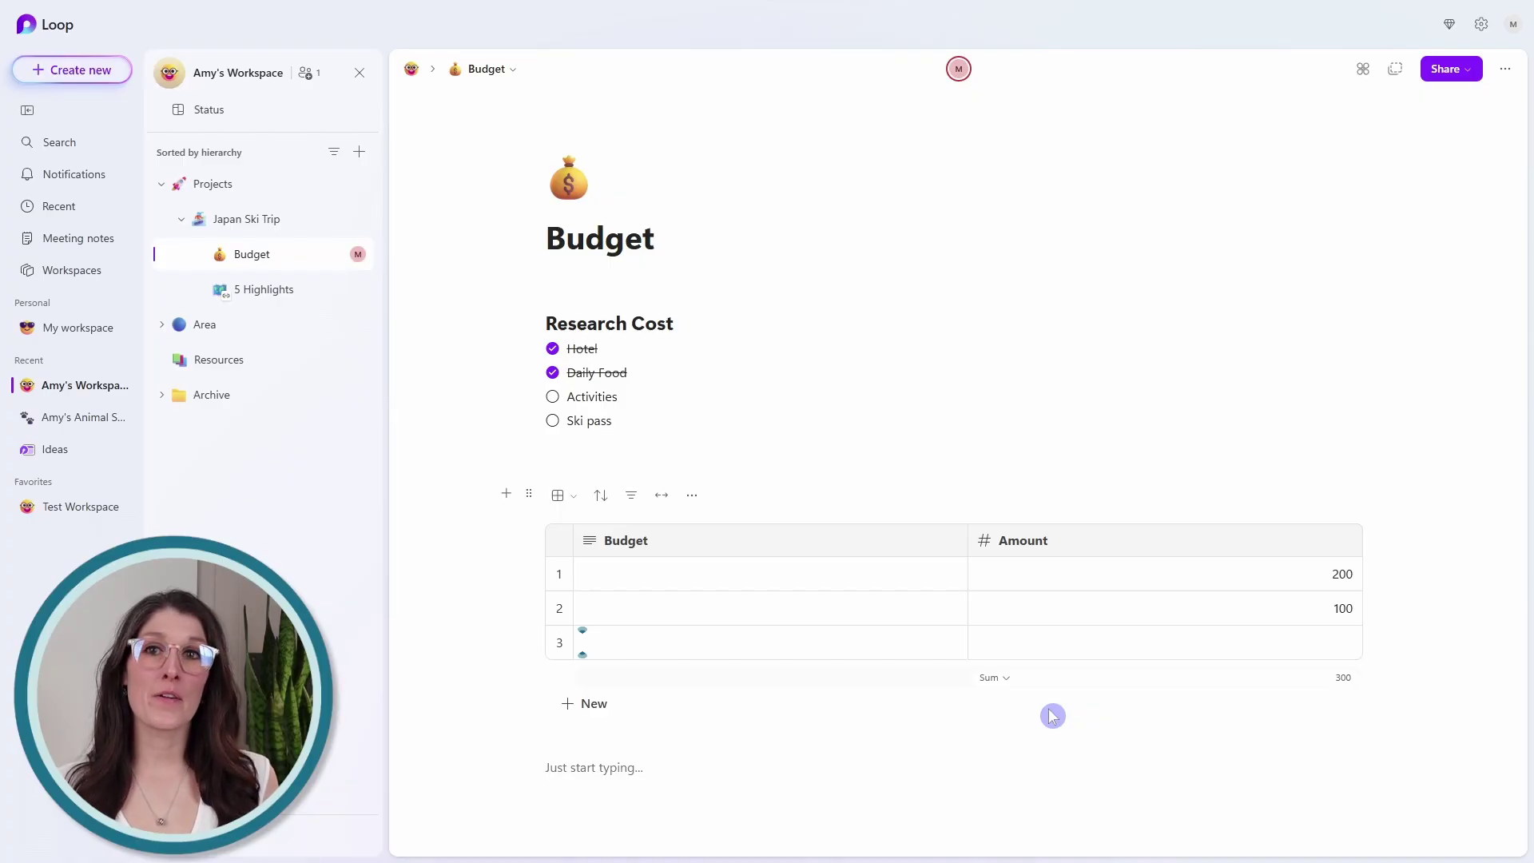
# Insert a Progress tracker via /progress, show it as a Board, and move a No Label card into Not started
pyautogui.write('/progress')
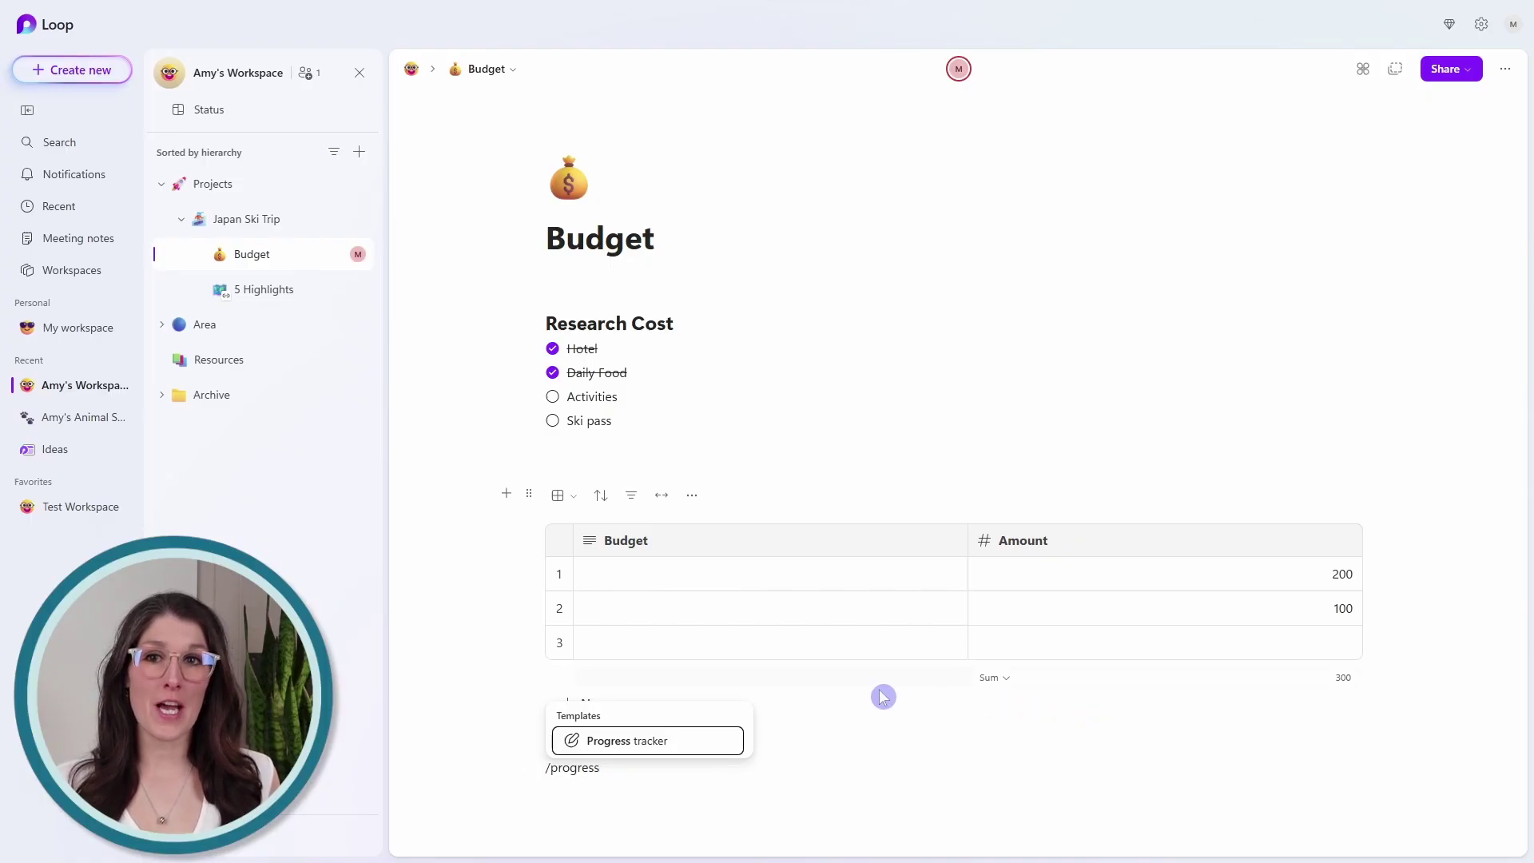
pyautogui.click(700, 748)
pyautogui.scroll(-2, 1471, 696)
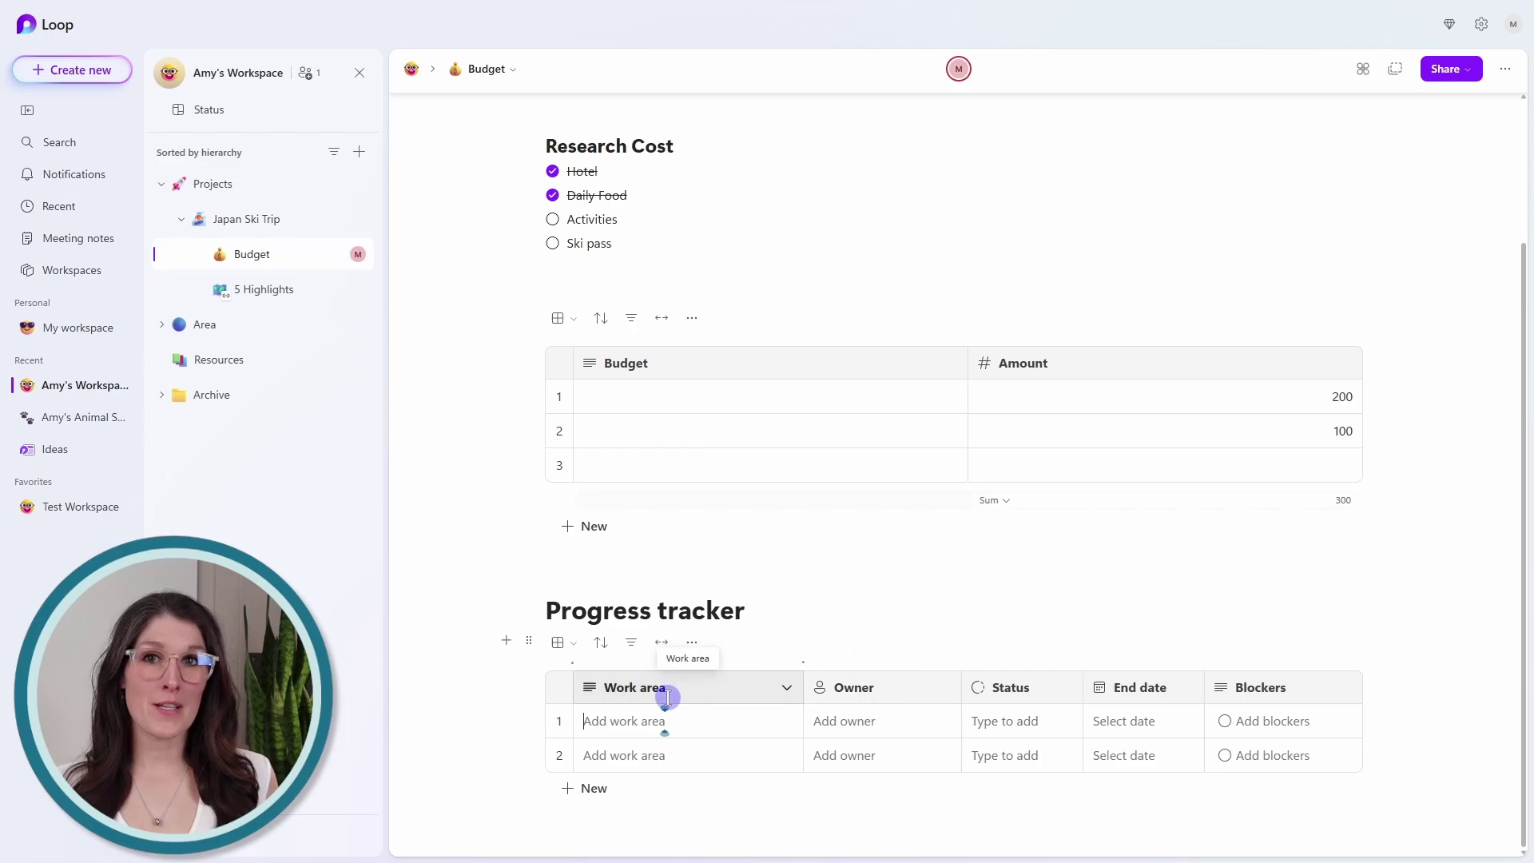
pyautogui.click(568, 644)
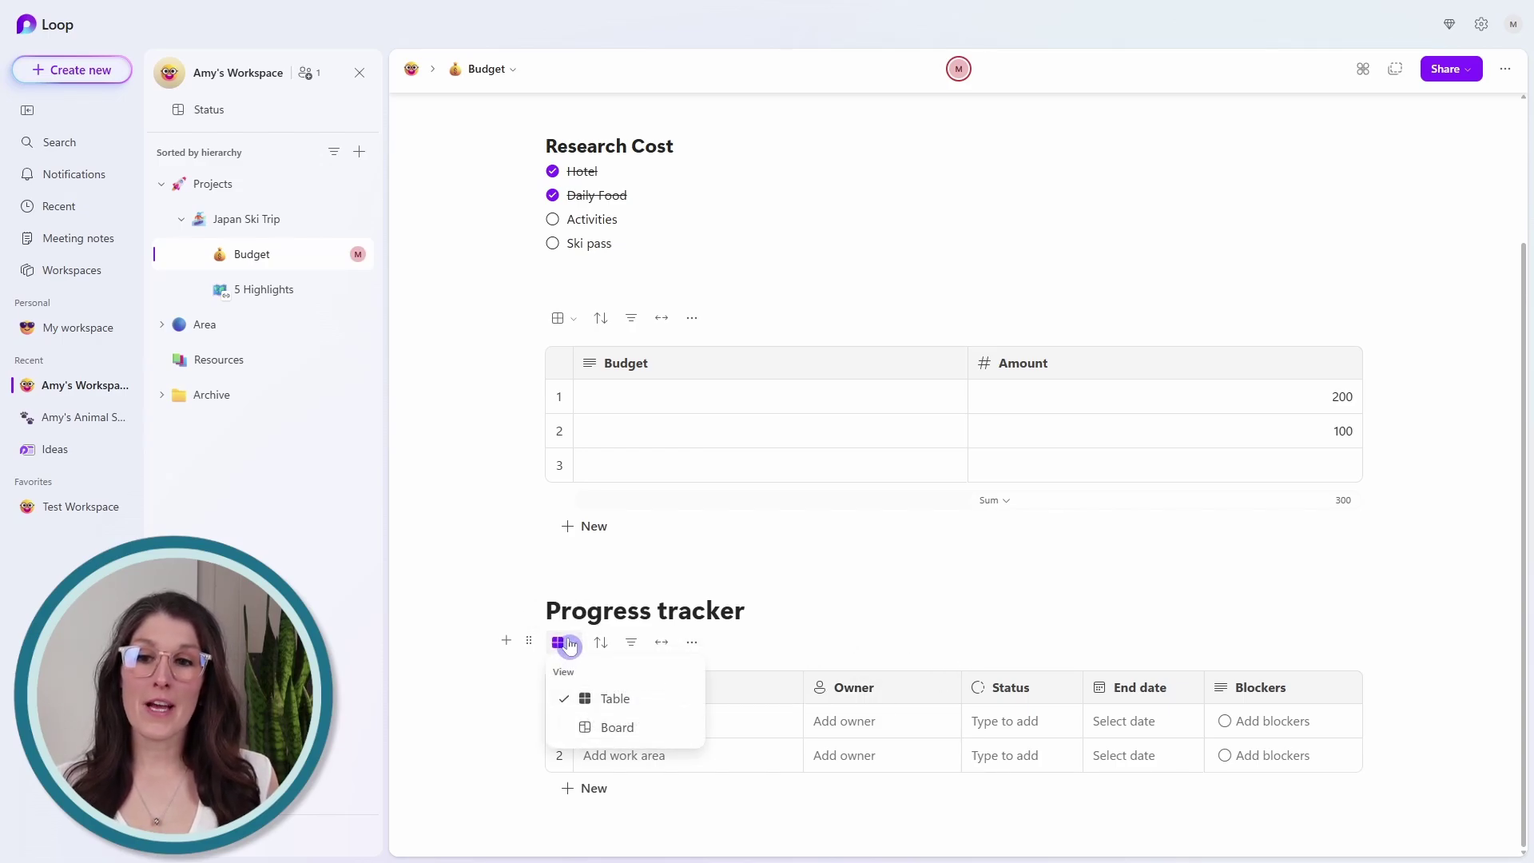
pyautogui.click(641, 729)
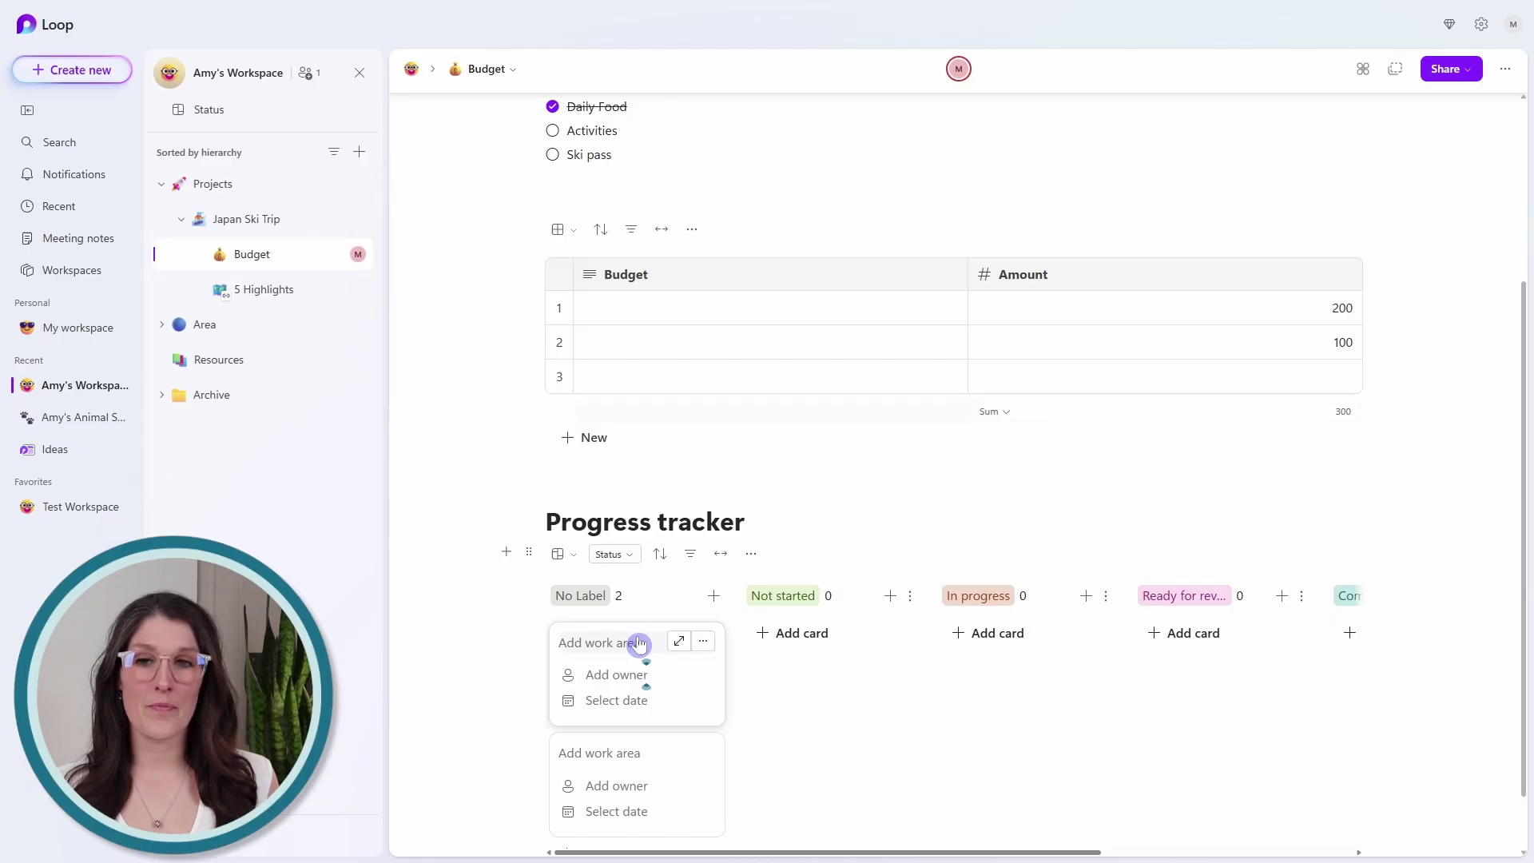
pyautogui.moveTo(647, 641); pyautogui.dragTo(836, 636)
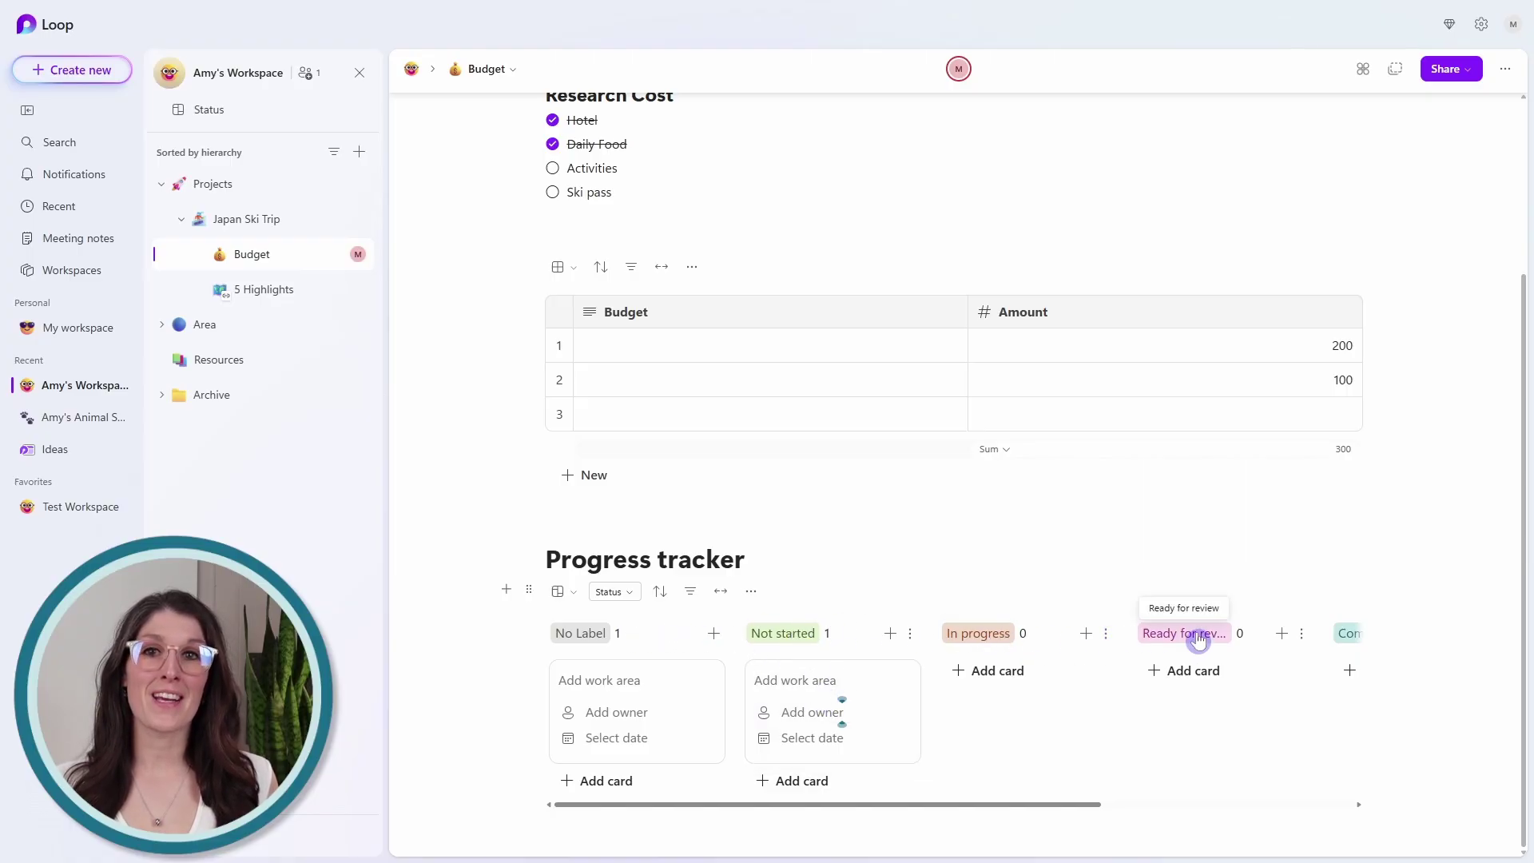
# Insert a task list below the Progress tracker using /task
pyautogui.scroll(-4, 650, 583)
pyautogui.click(651, 583)
pyautogui.write('/')
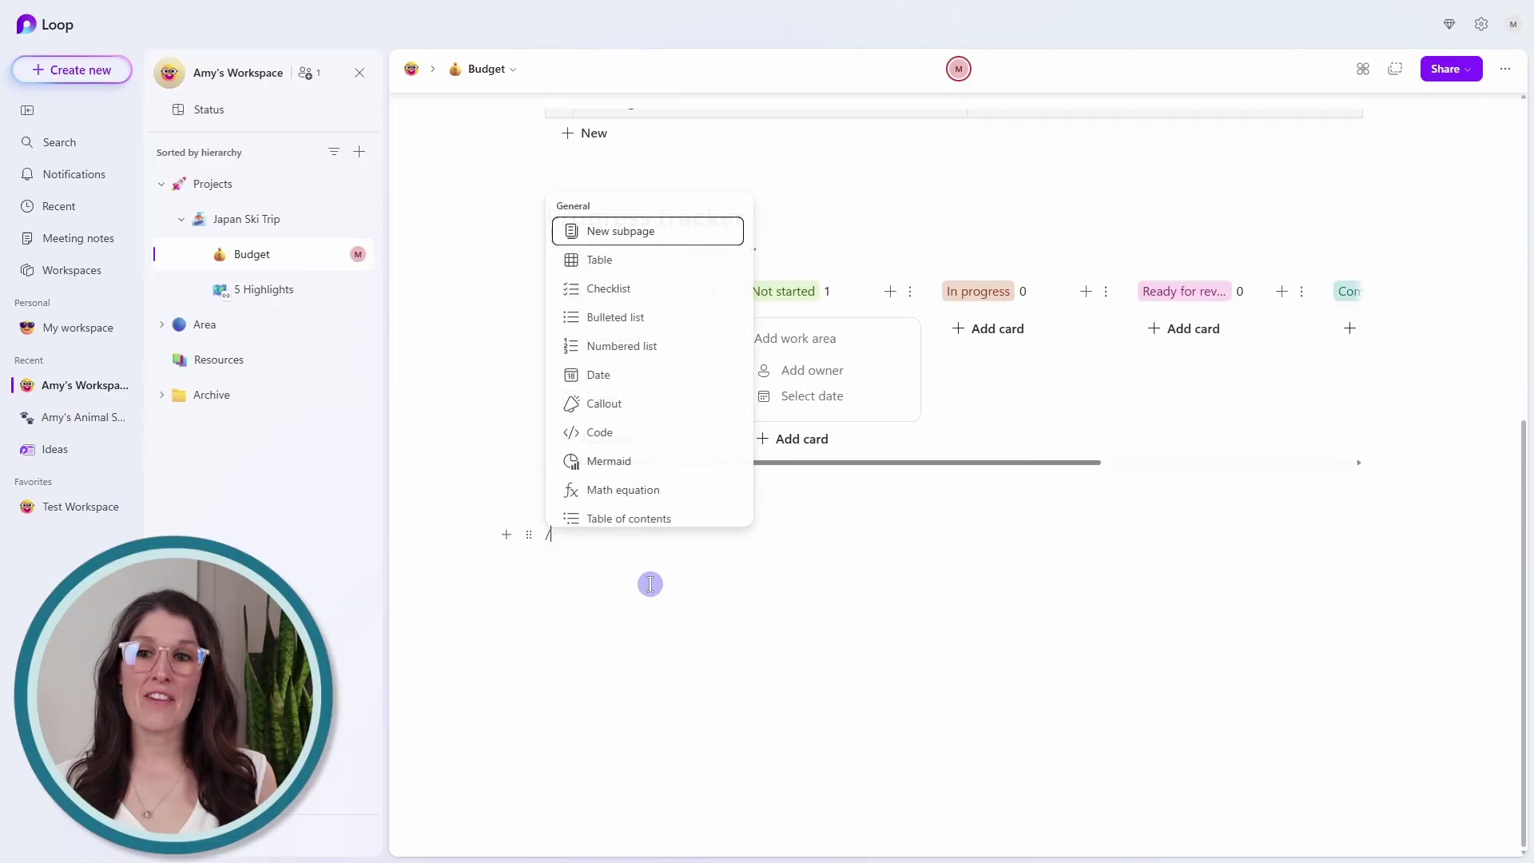
pyautogui.write('task')
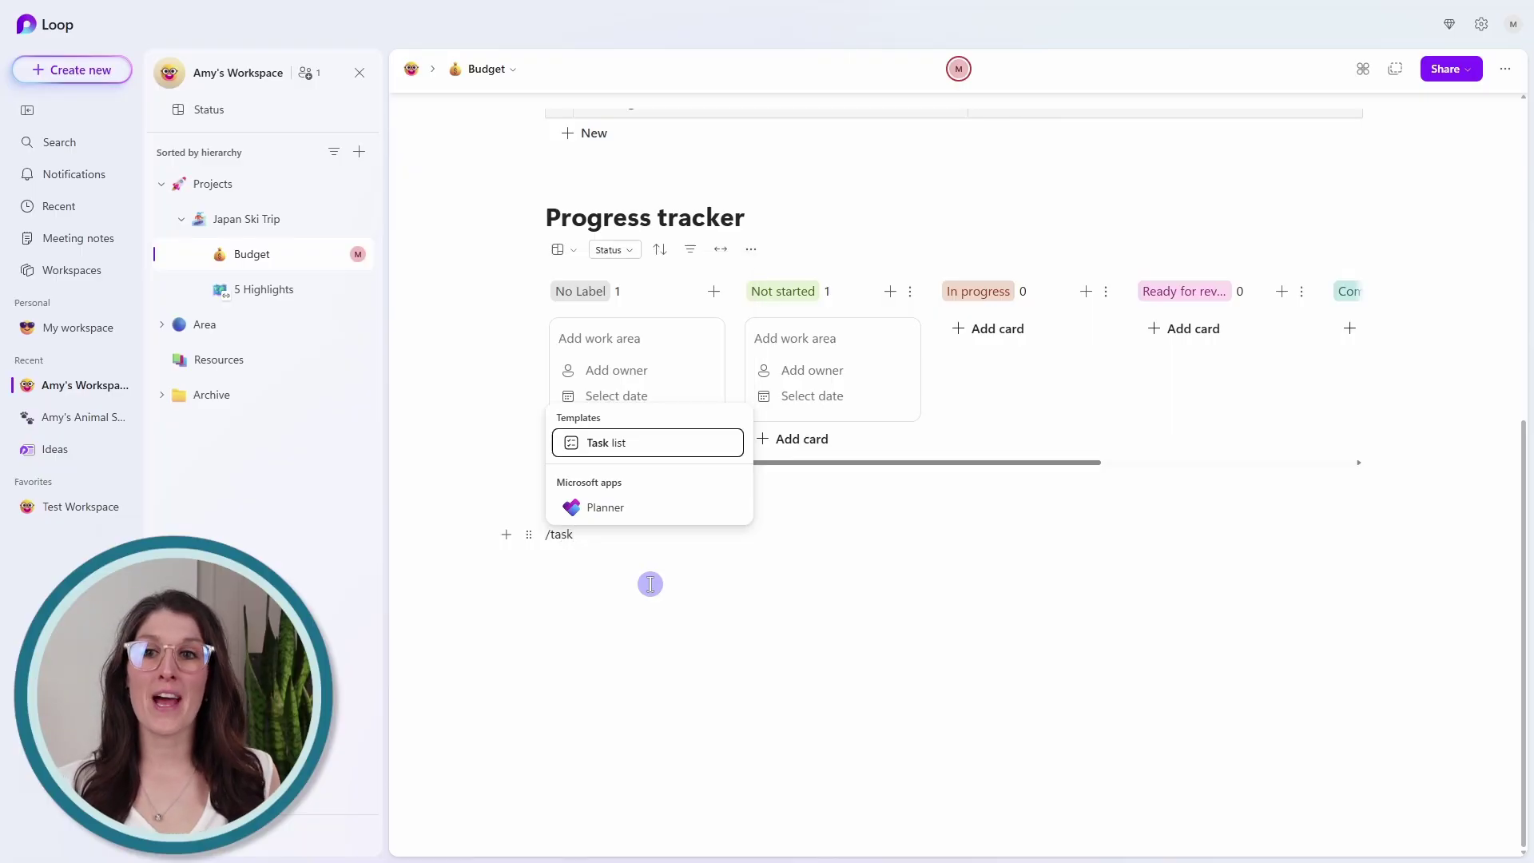
pyautogui.click(652, 446)
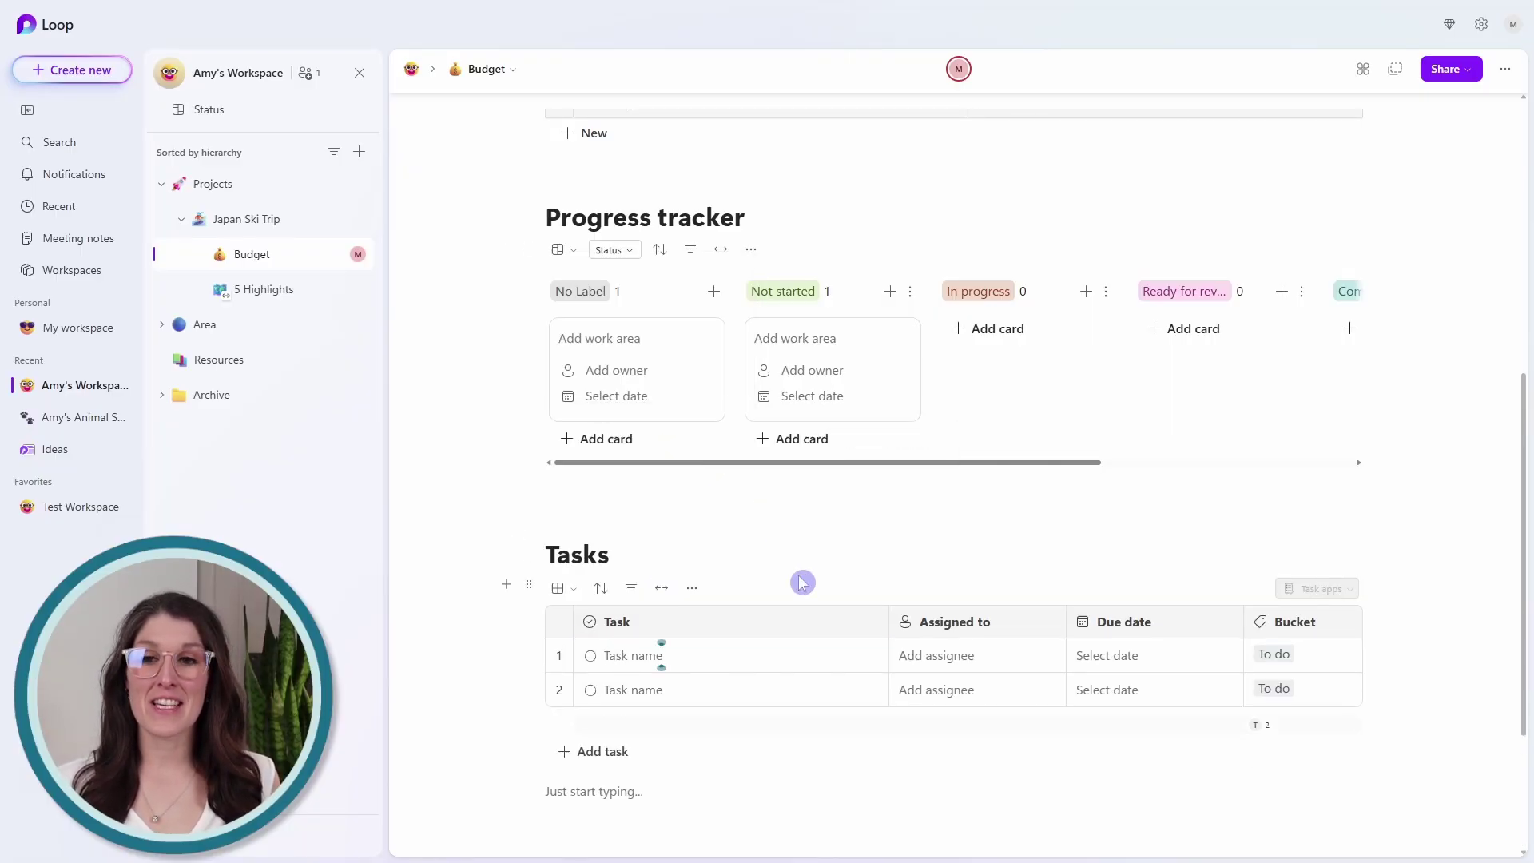
pyautogui.scroll(-2, 751, 616)
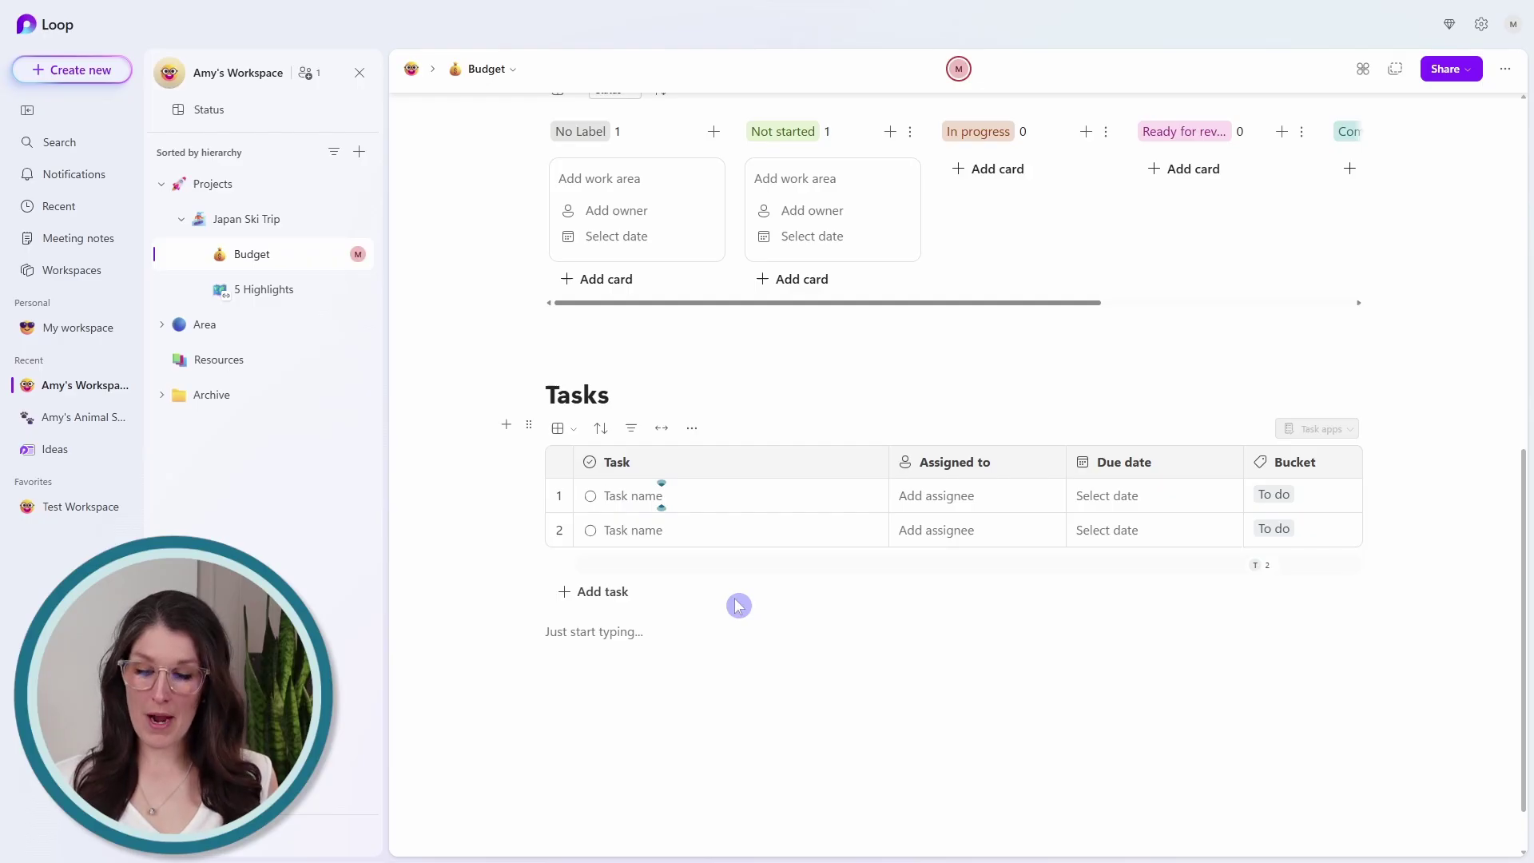
# Name the first task 'Task 1', assign it to a teammate, and set it due Wed, Apr 16
pyautogui.click(723, 497)
pyautogui.write('Task 1')
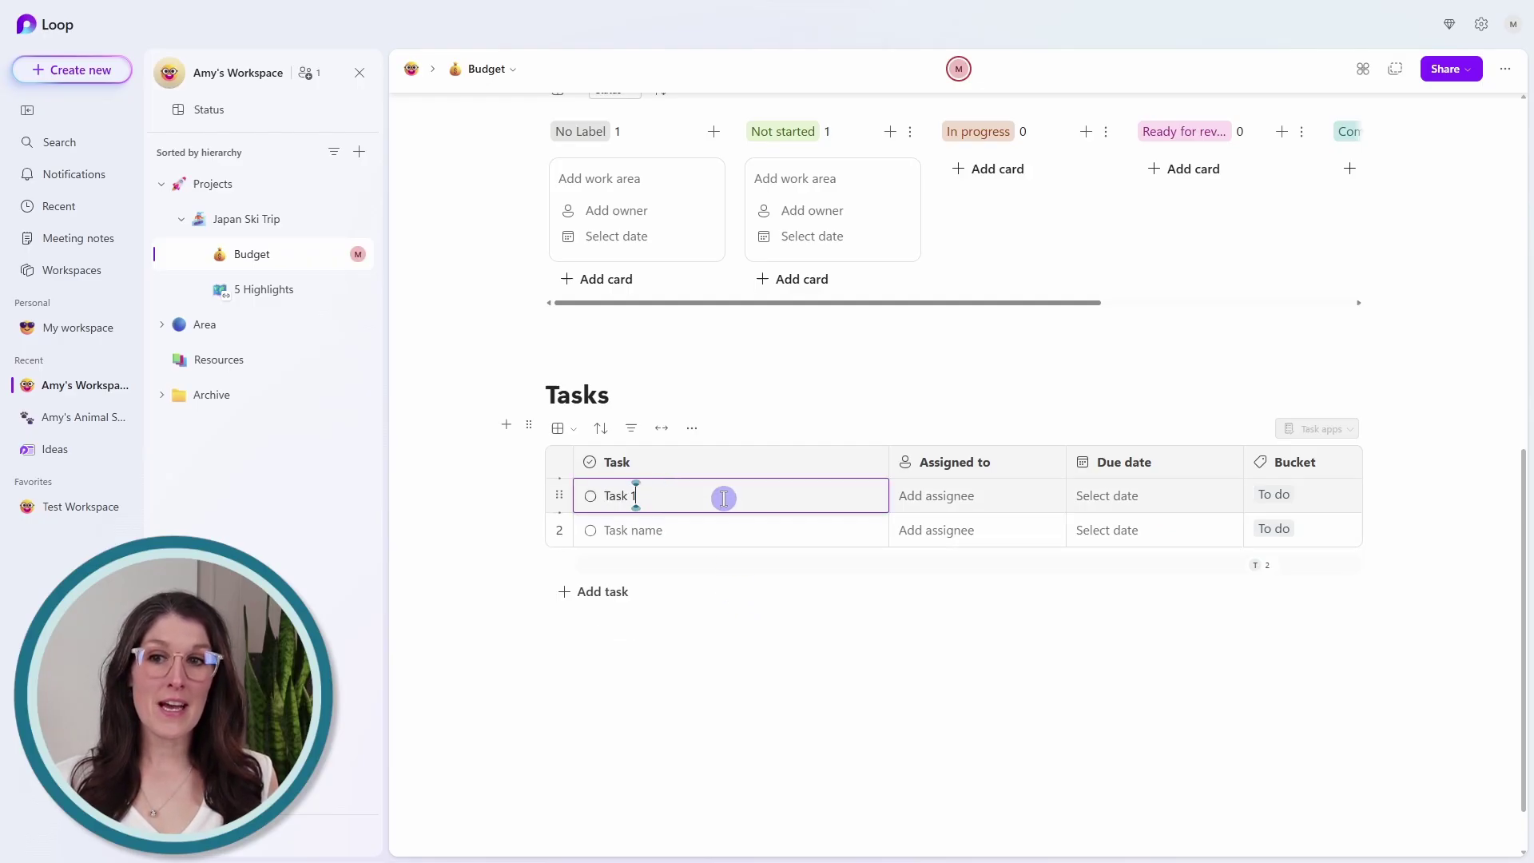
pyautogui.press('Tab')
pyautogui.click(910, 497)
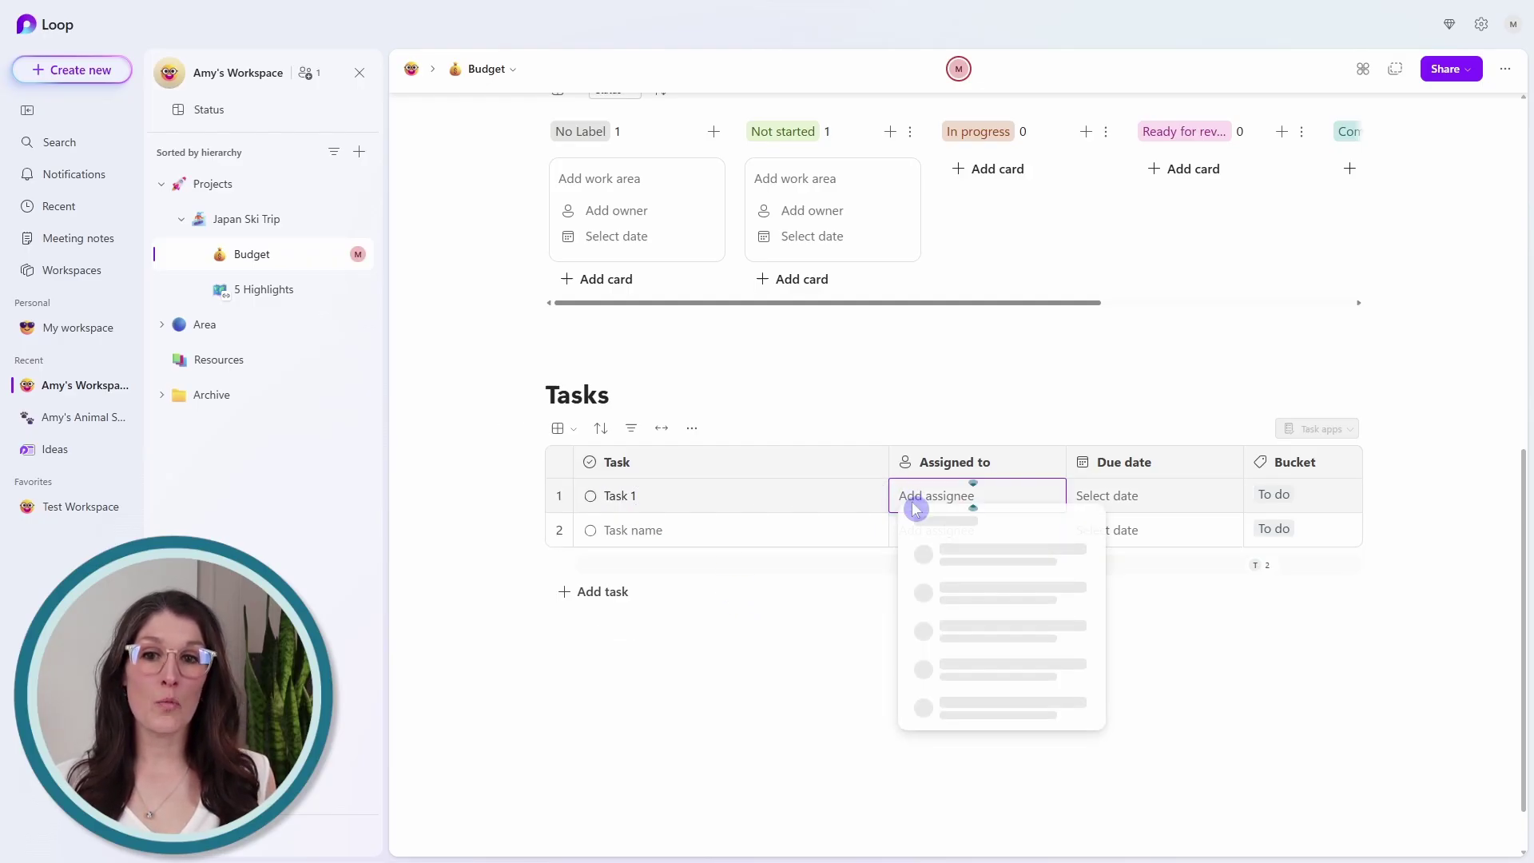
pyautogui.click(989, 627)
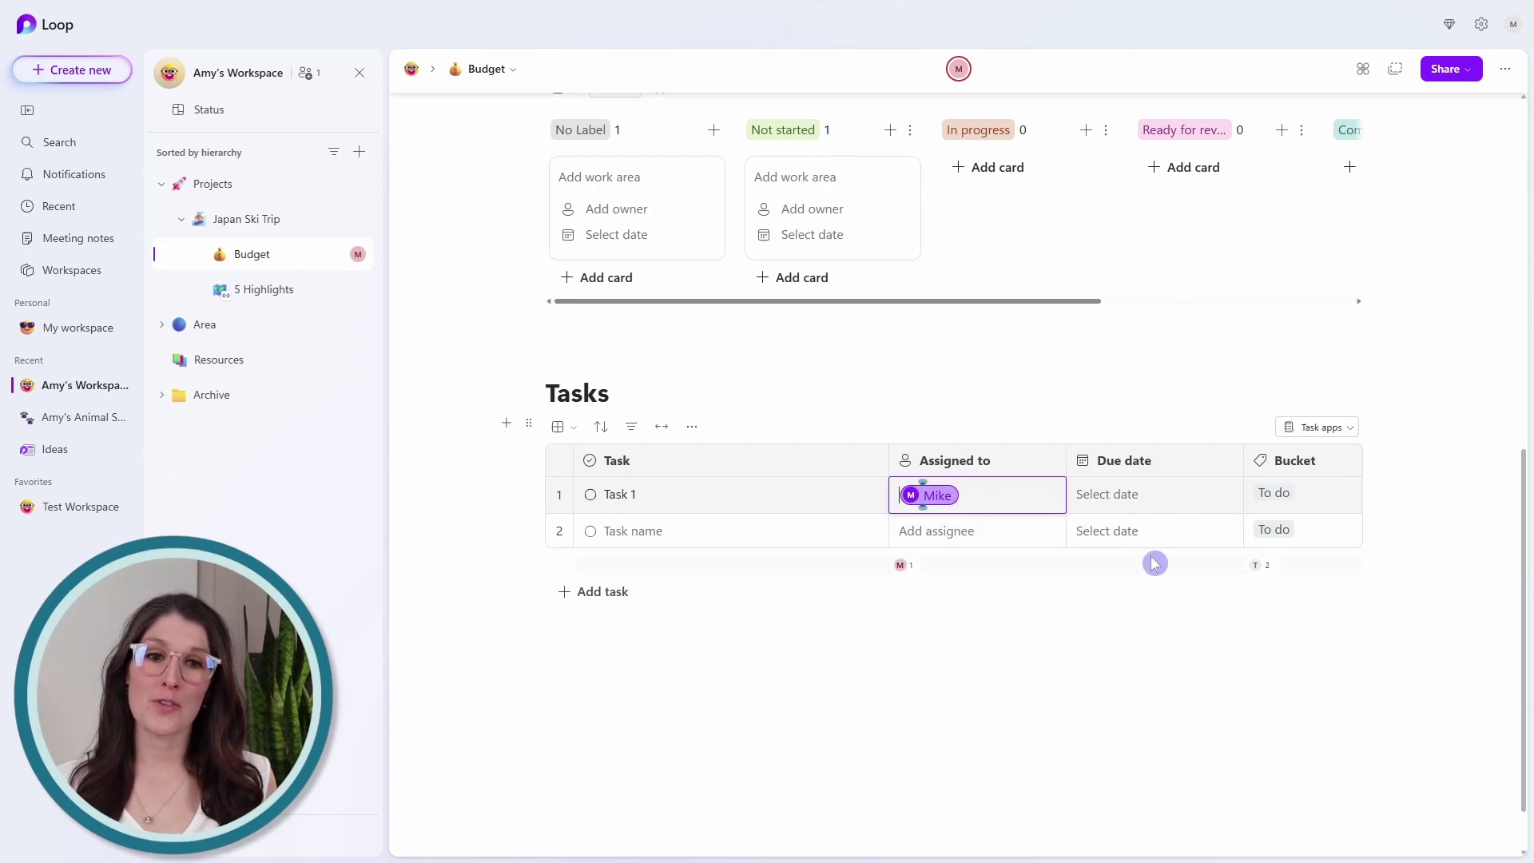
pyautogui.click(1153, 505)
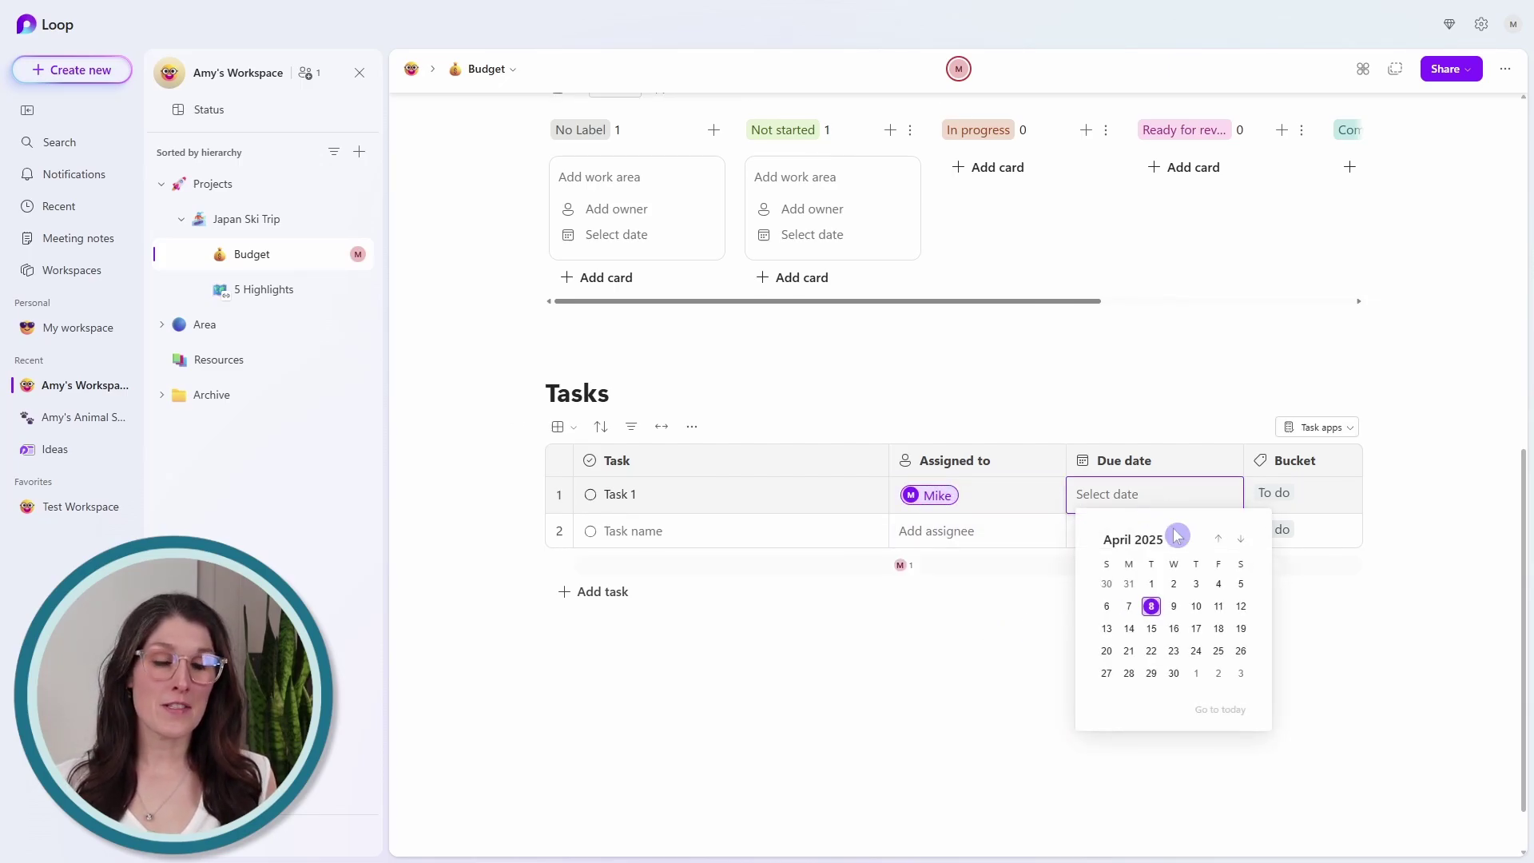
pyautogui.click(1174, 628)
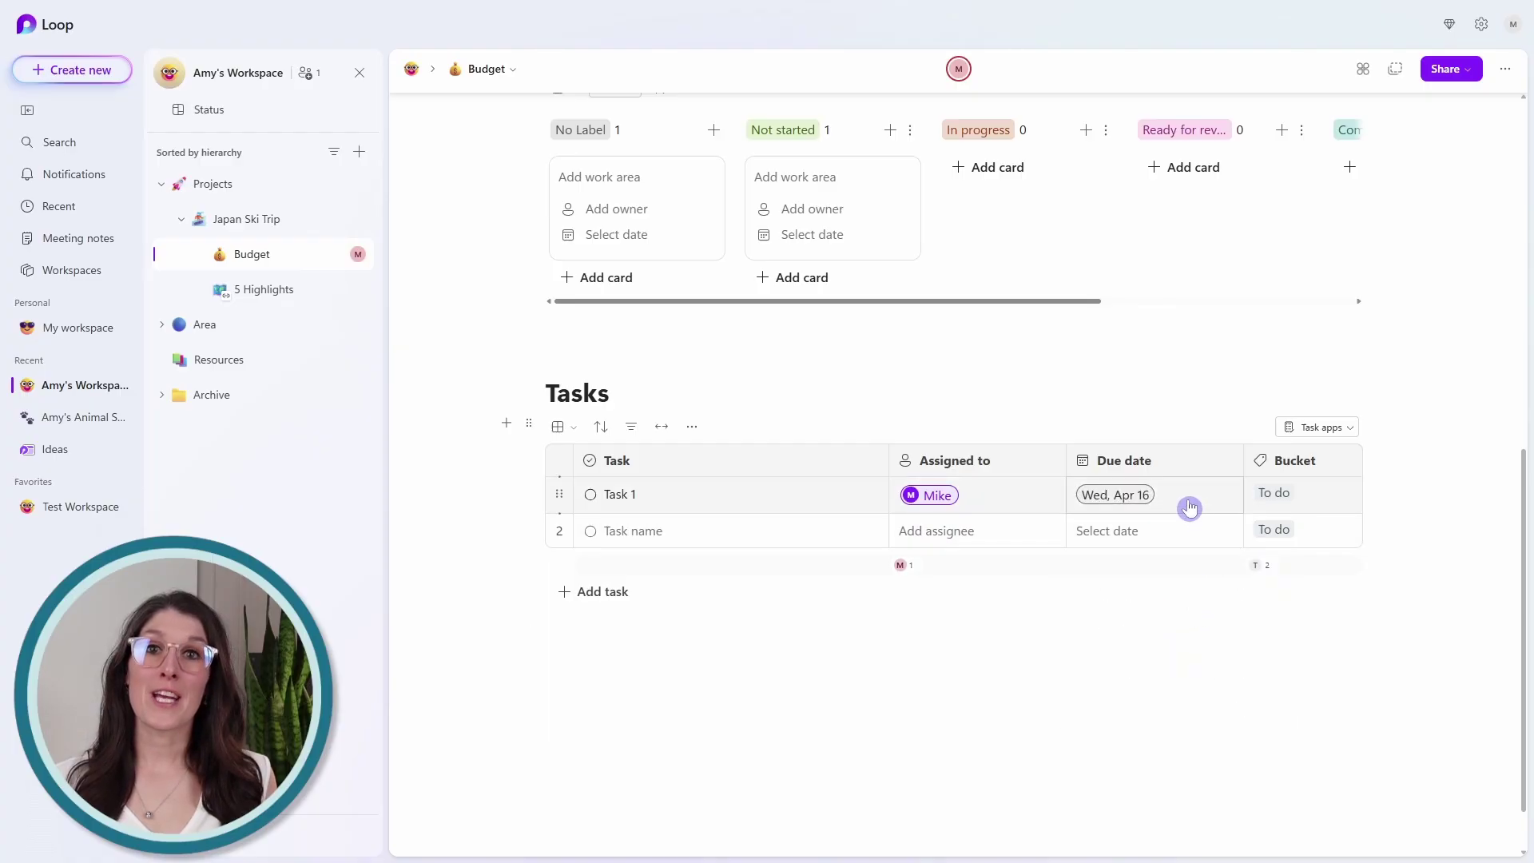
pyautogui.click(1344, 429)
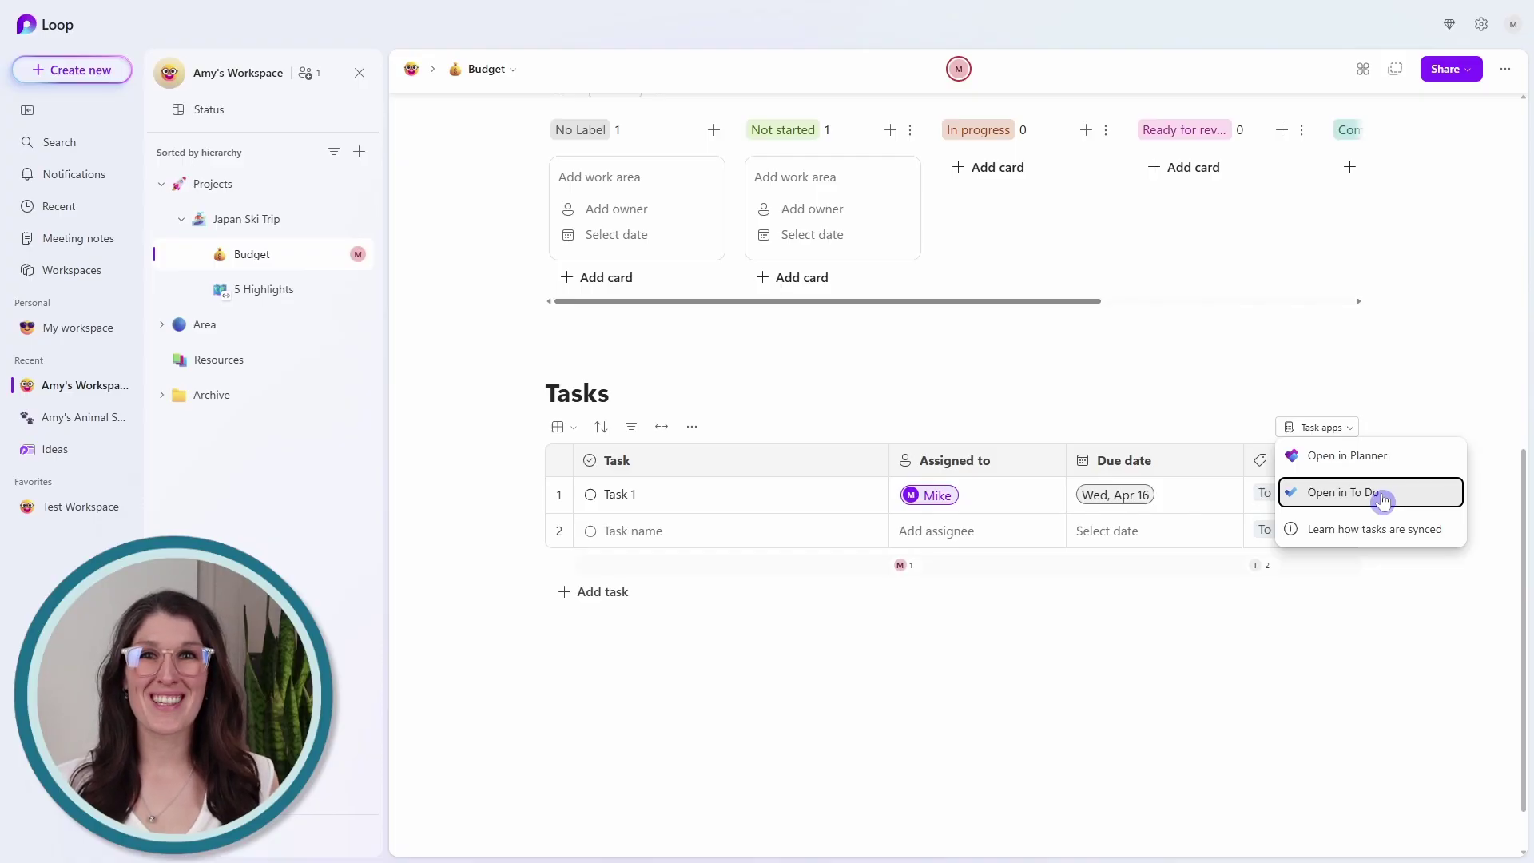
# Convert the Budget/Amount table into a Loop component from its block options
pyautogui.click(785, 607)
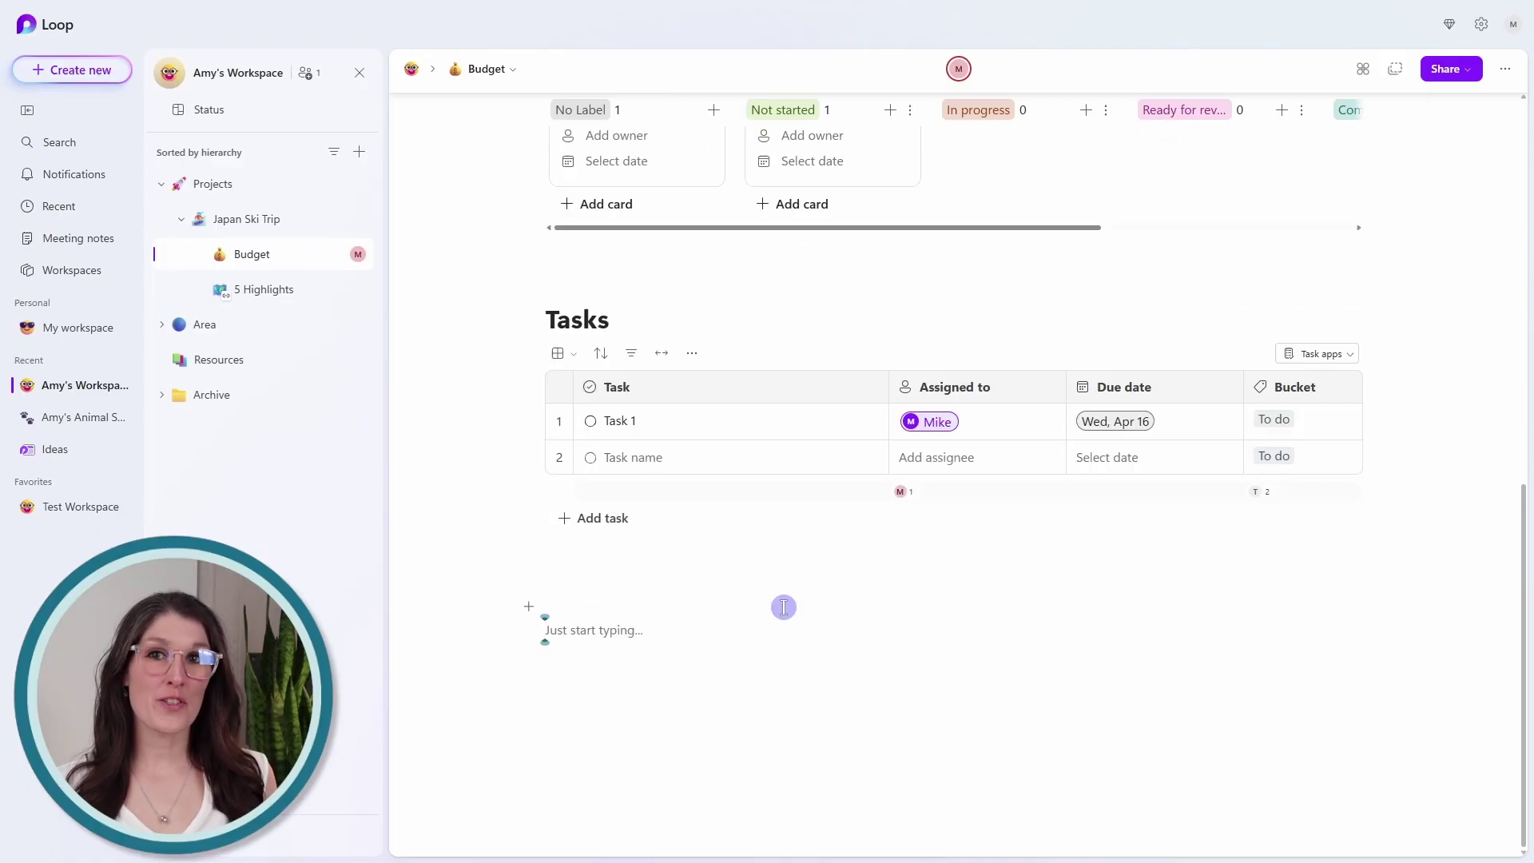
pyautogui.scroll(7, 784, 608)
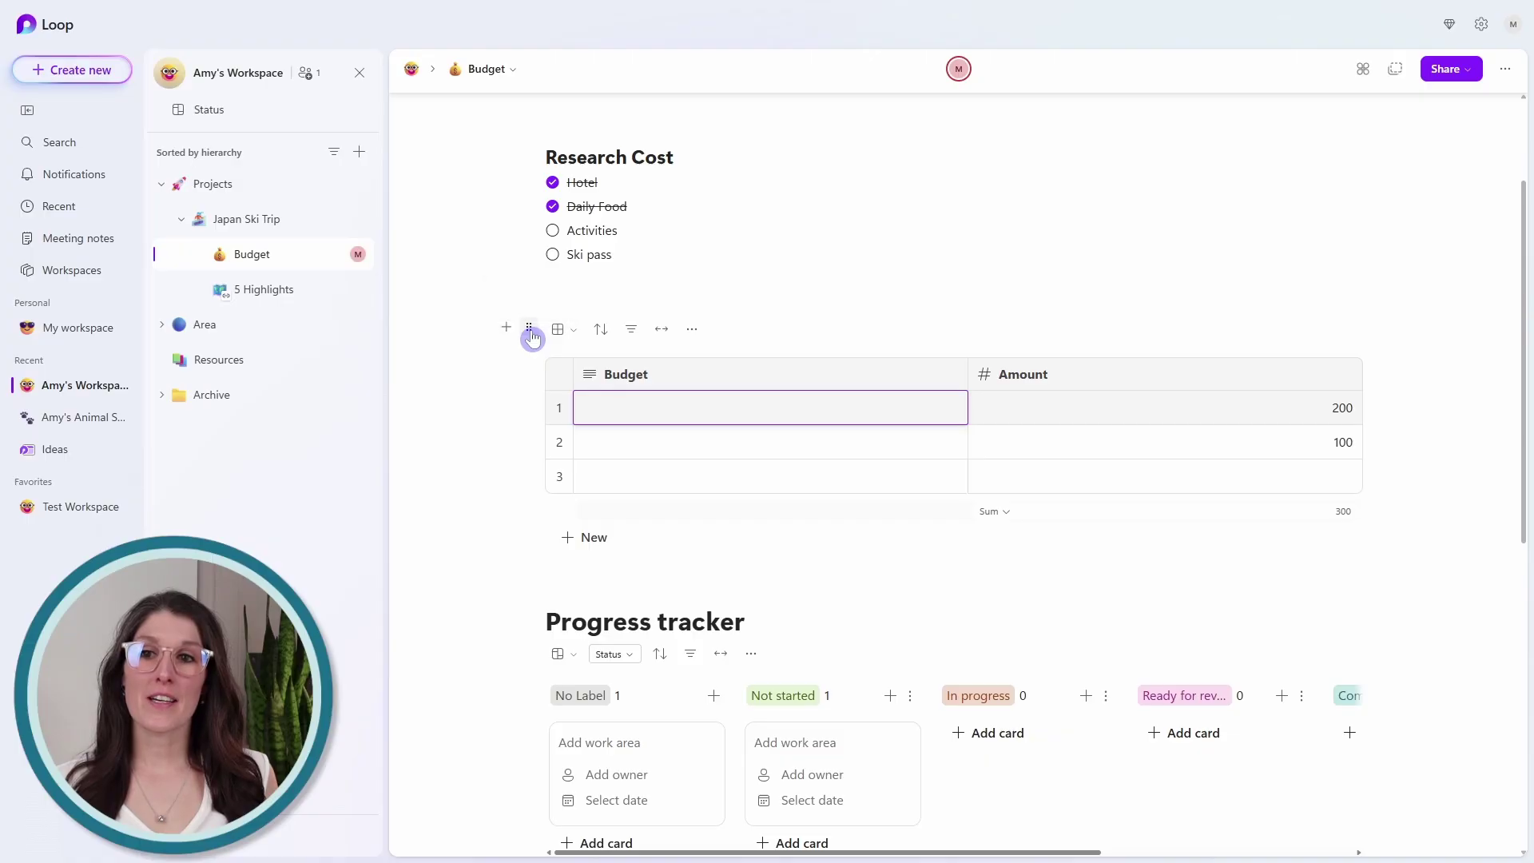
pyautogui.click(530, 330)
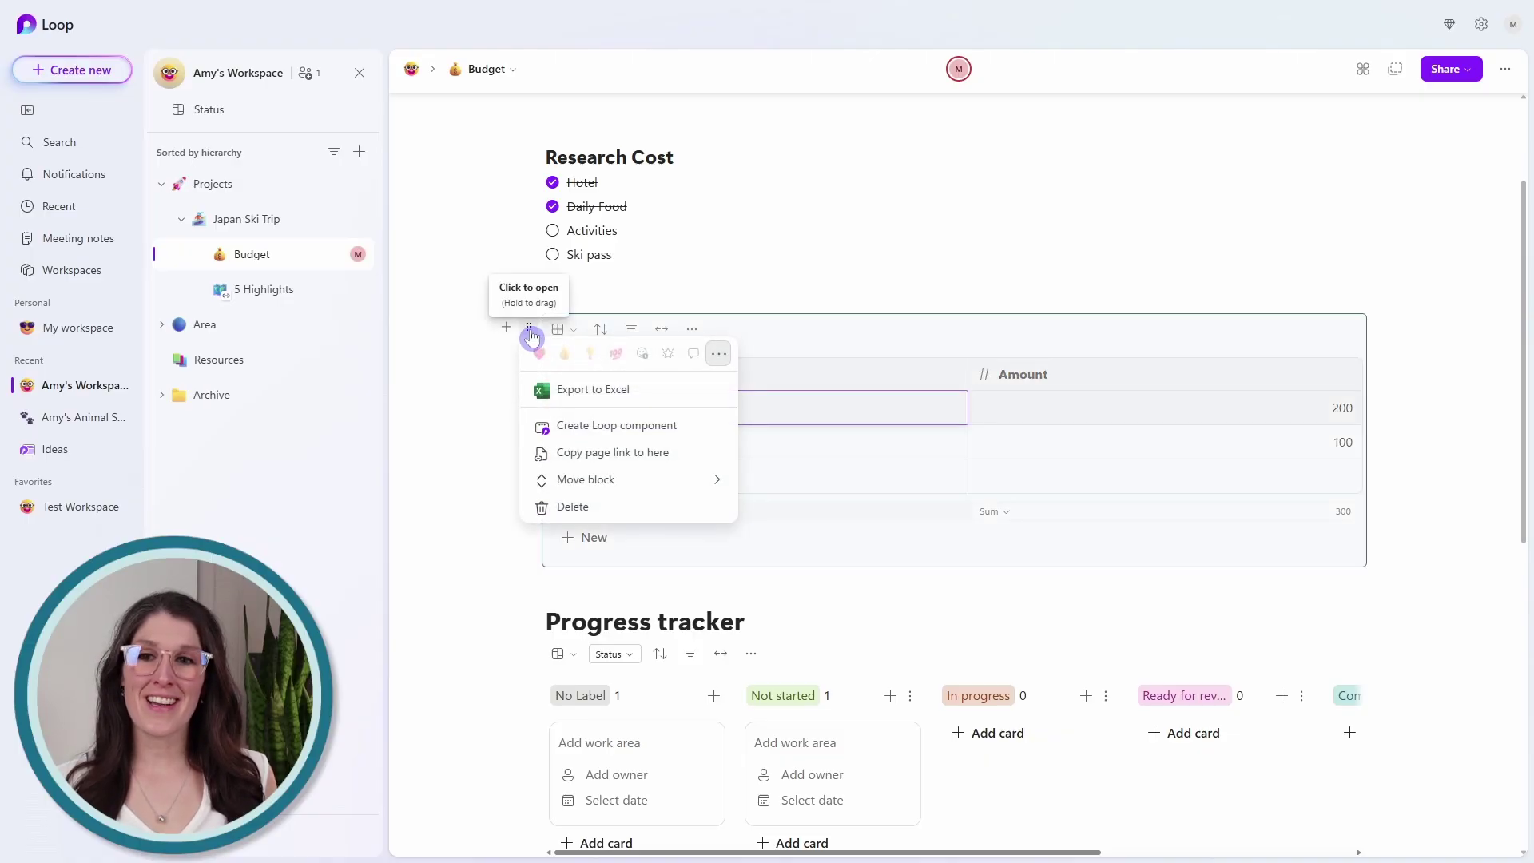
pyautogui.click(682, 425)
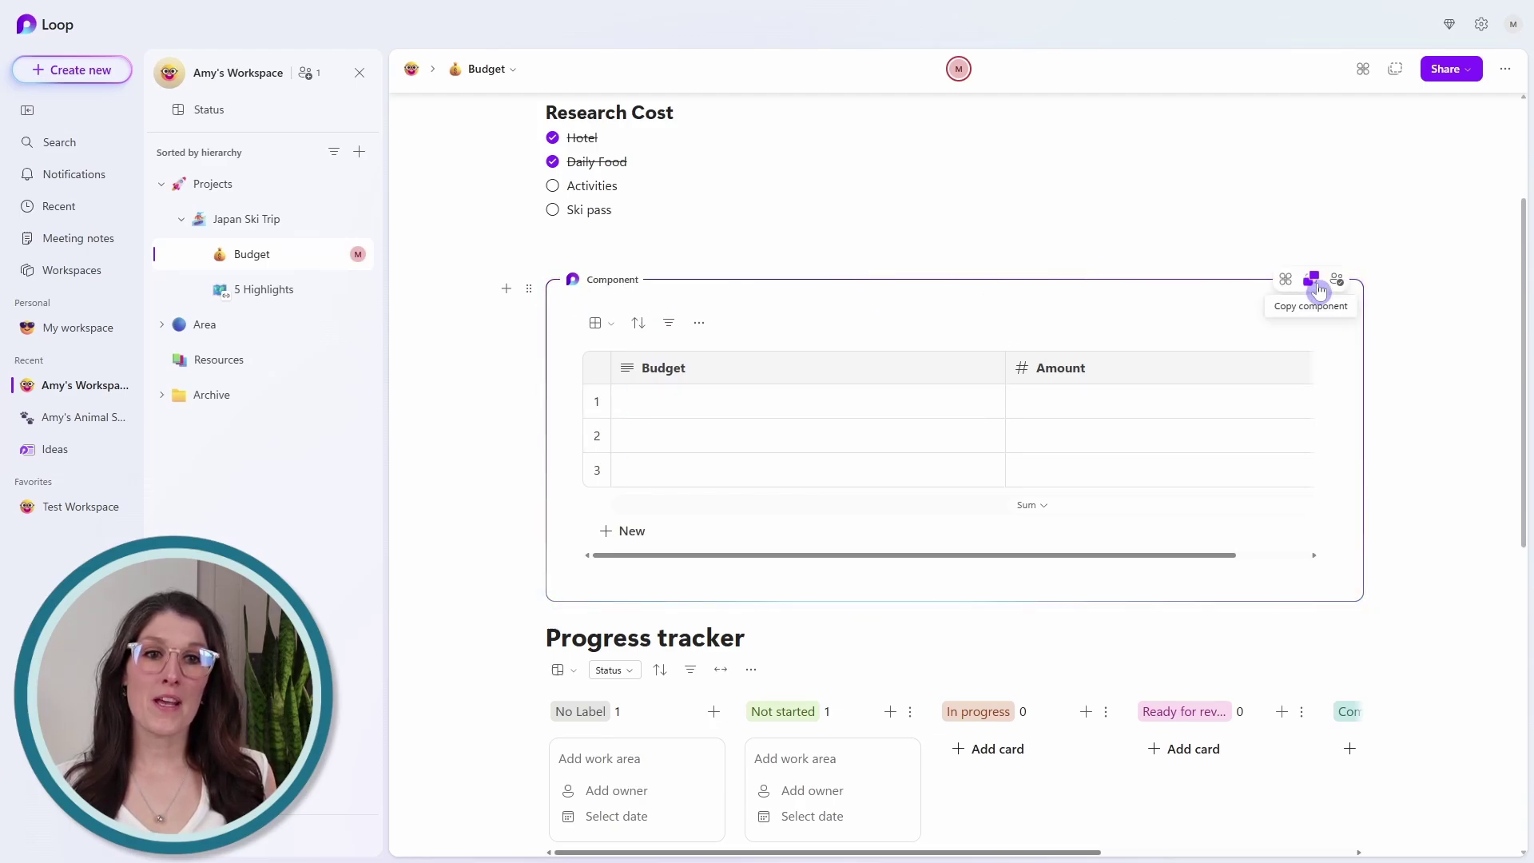
# Copy the Budget/Amount Loop component, paste it into the Teams chat, and send it
pyautogui.click(1317, 281)
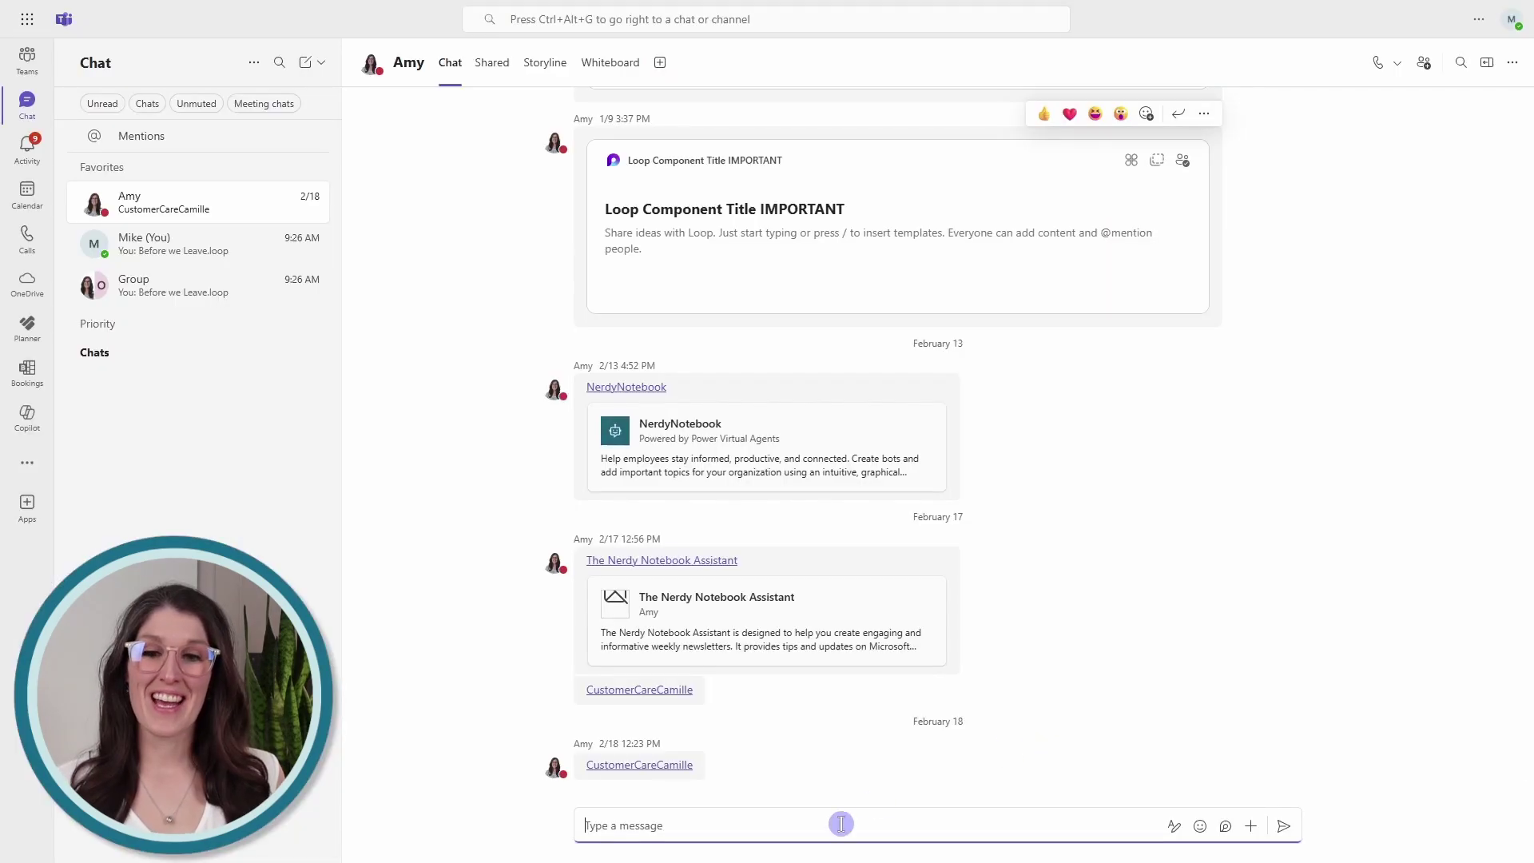
pyautogui.hotkey('ctrl', 'v')
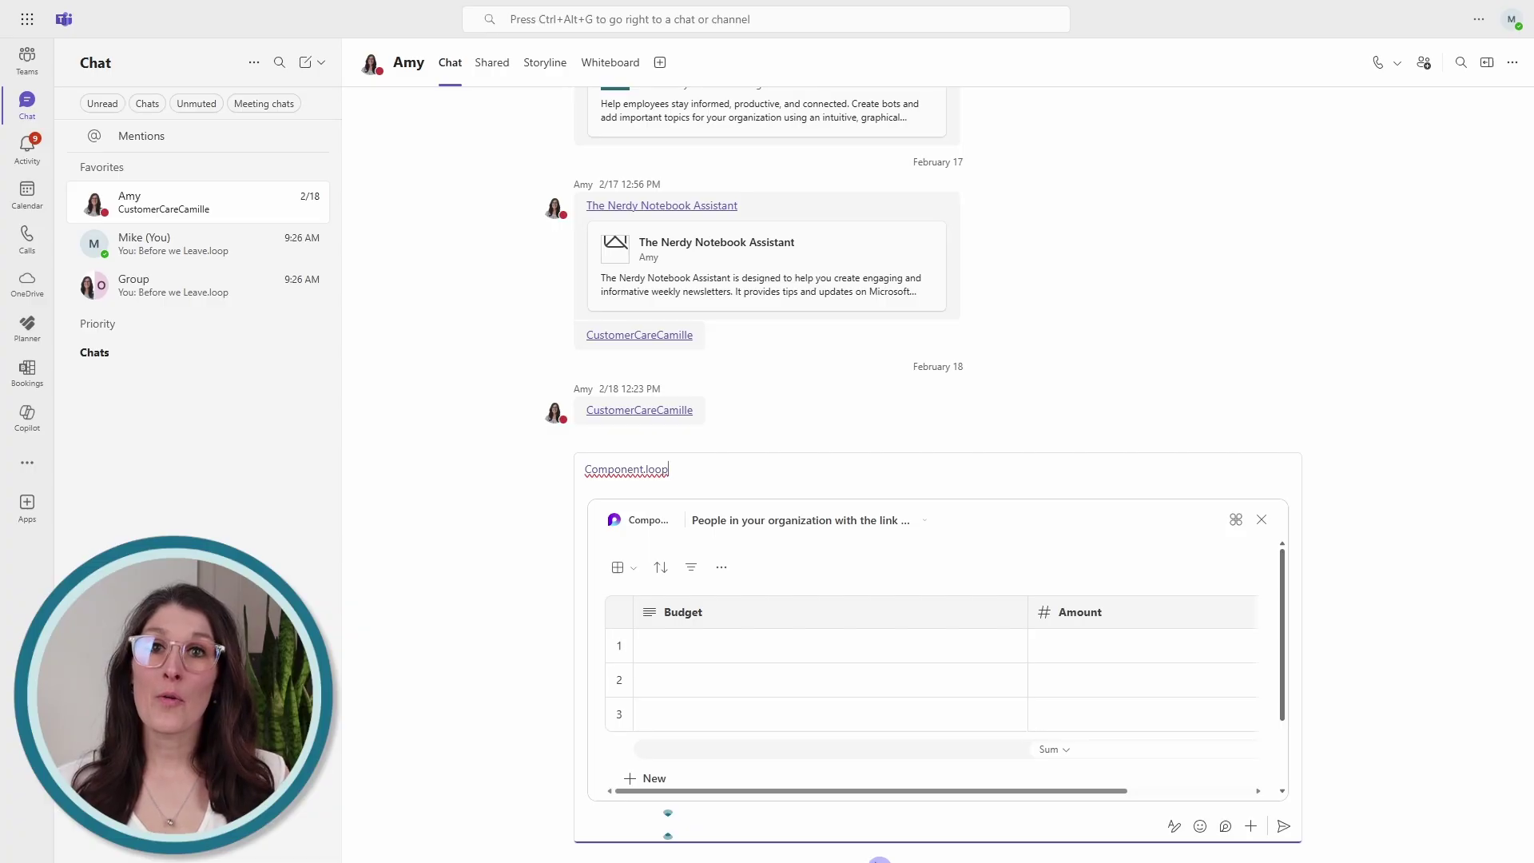
pyautogui.press('Return')
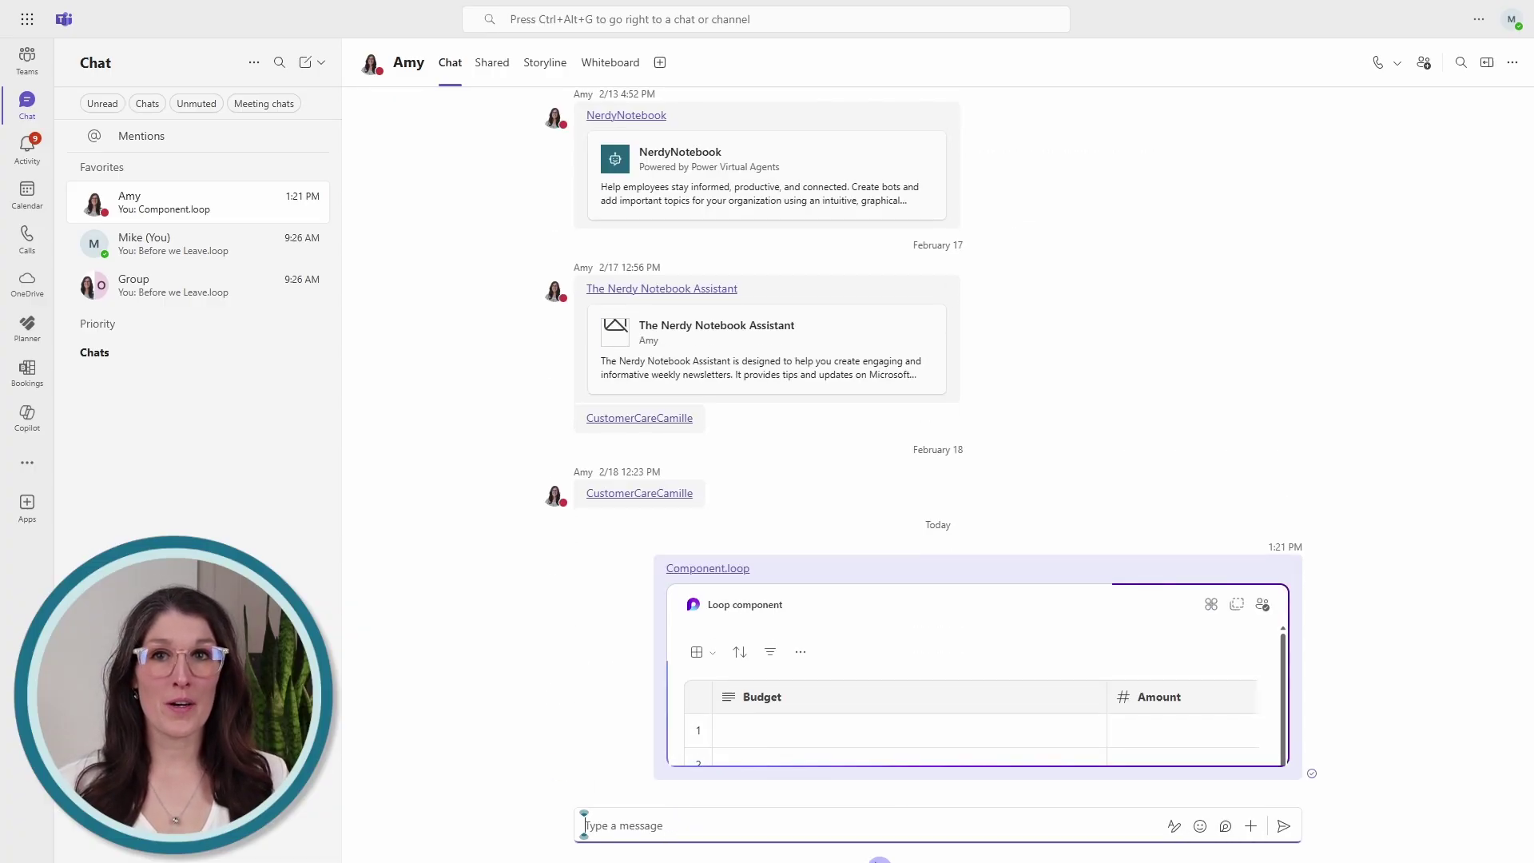